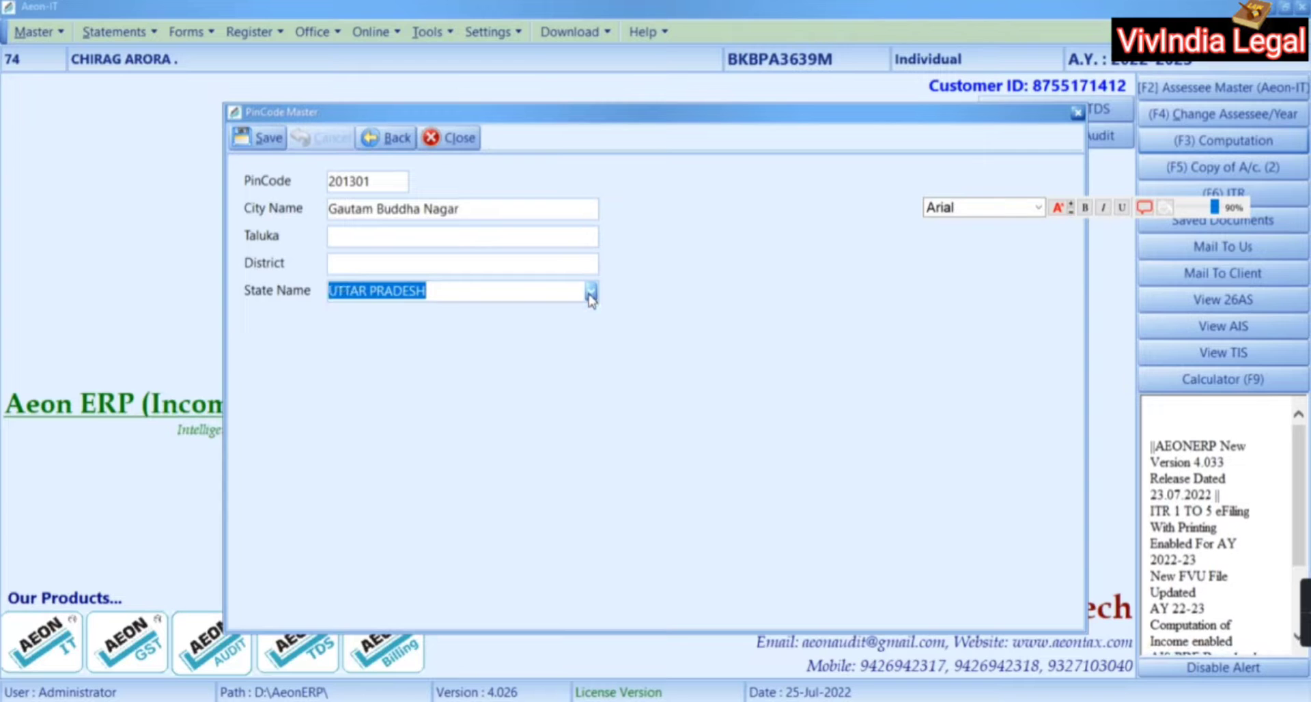
Save the pincode 201301 record for Gautam Buddha Nagar, UTTAR PRADESH and close the list
{"action": "left_click", "coordinate": [277, 140]}
{"action": "left_click", "coordinate": [633, 404]}
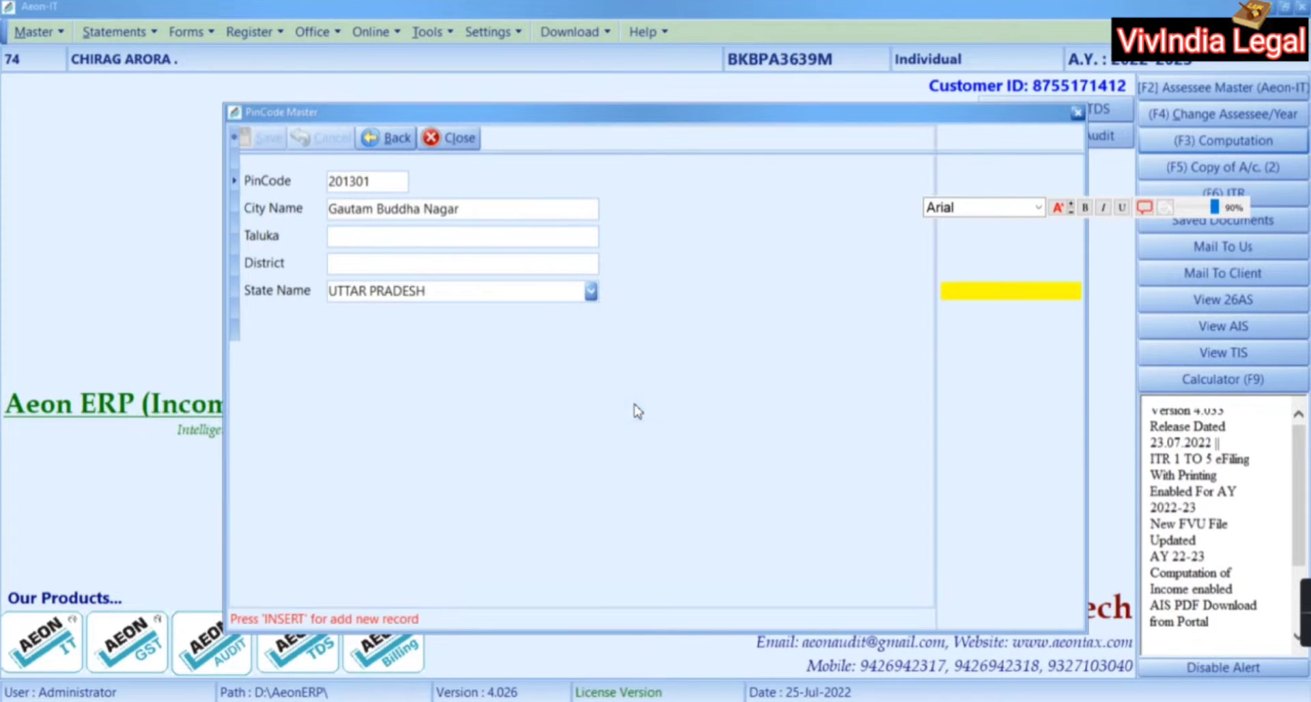
{"action": "left_click", "coordinate": [1031, 443]}
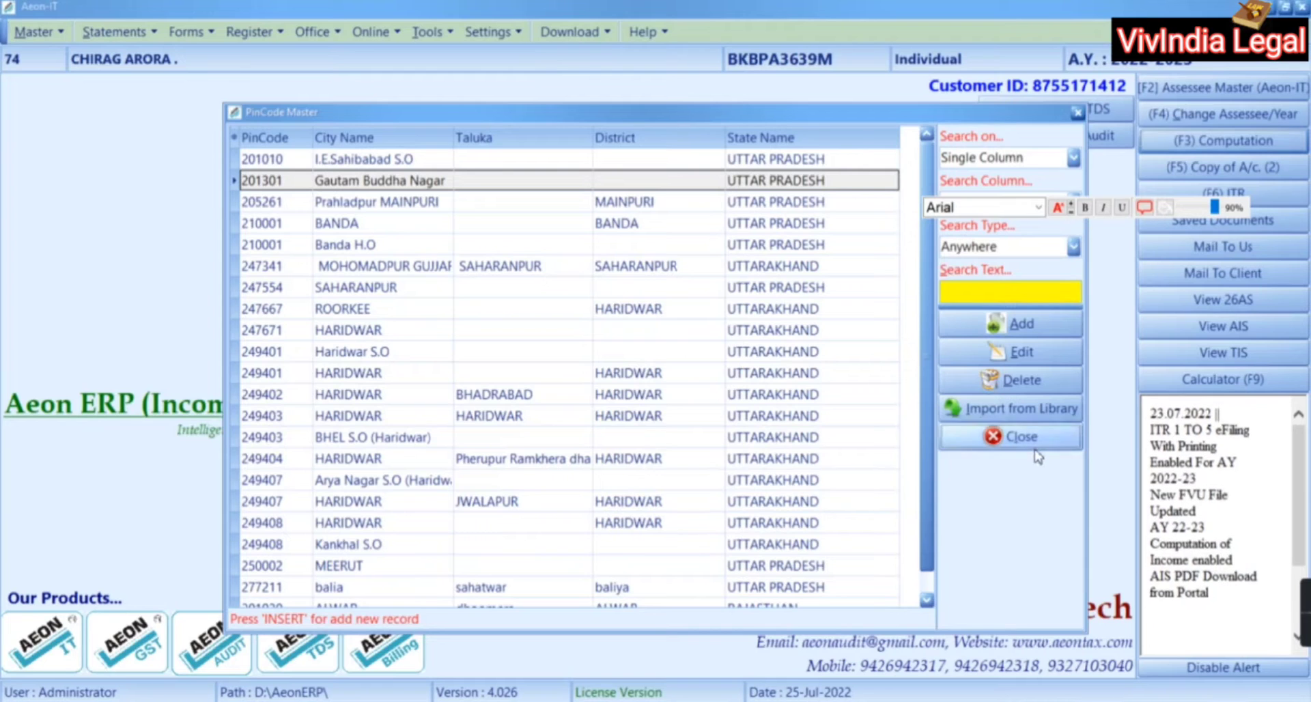
Start a new Salary entry, then close it and discard the empty entry
{"action": "left_click", "coordinate": [227, 212]}
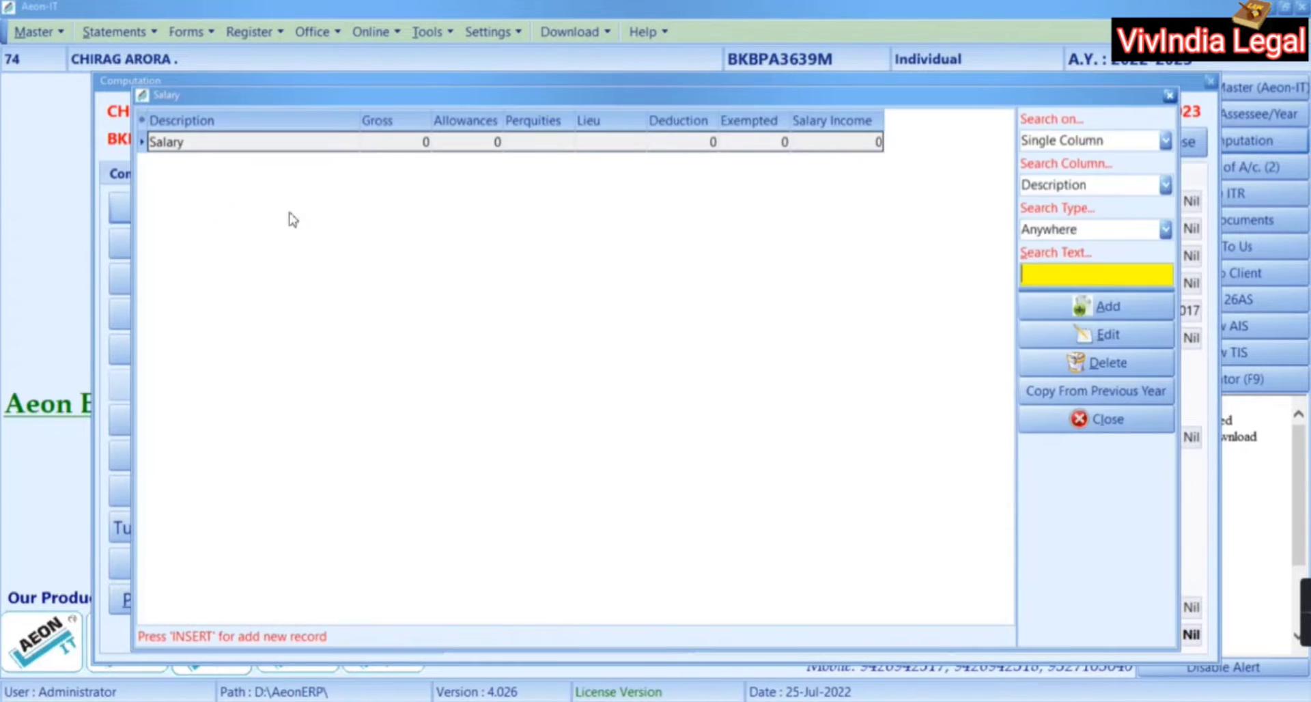
{"action": "left_click", "coordinate": [1084, 308]}
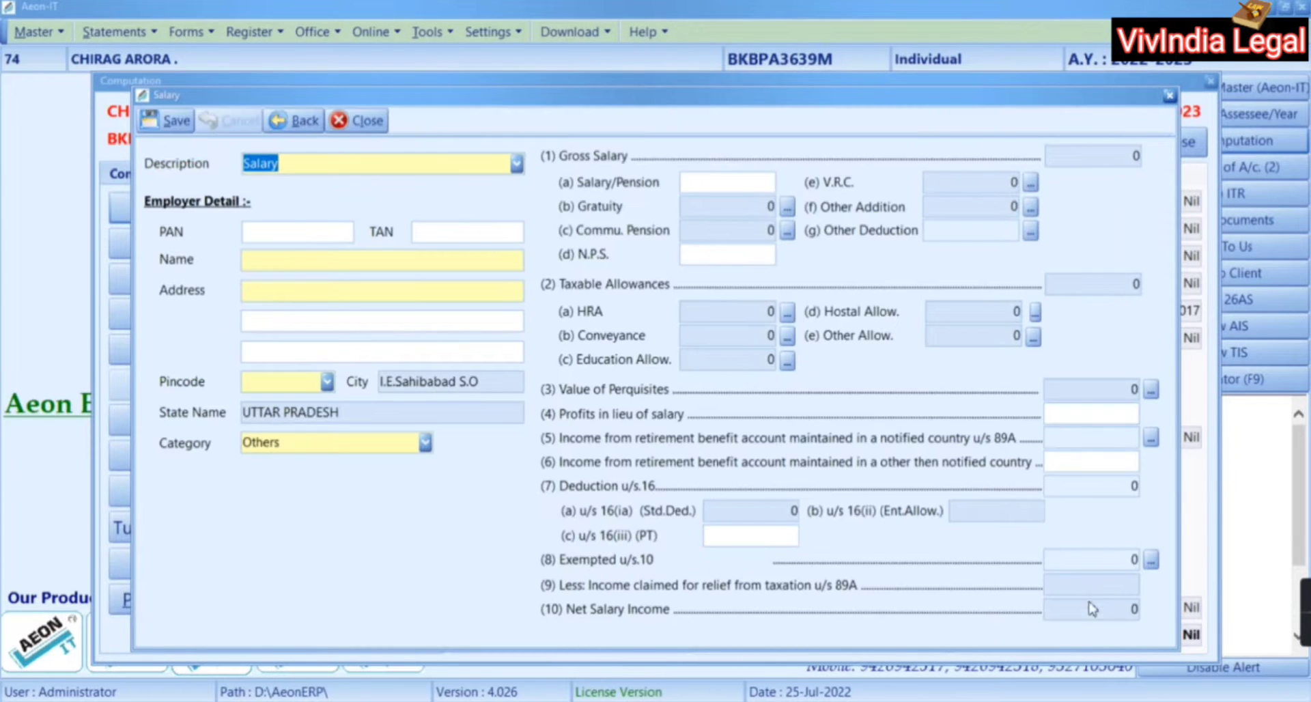
{"action": "left_click", "coordinate": [359, 127]}
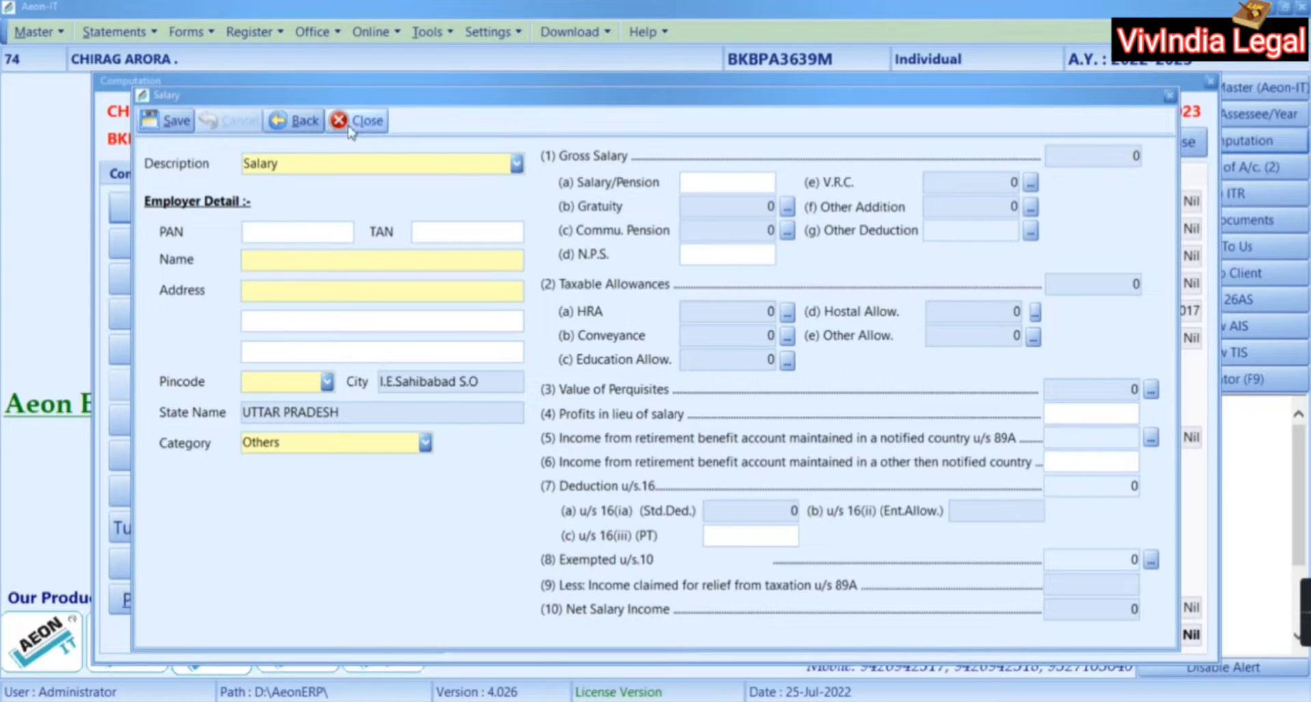
{"action": "left_click", "coordinate": [586, 398]}
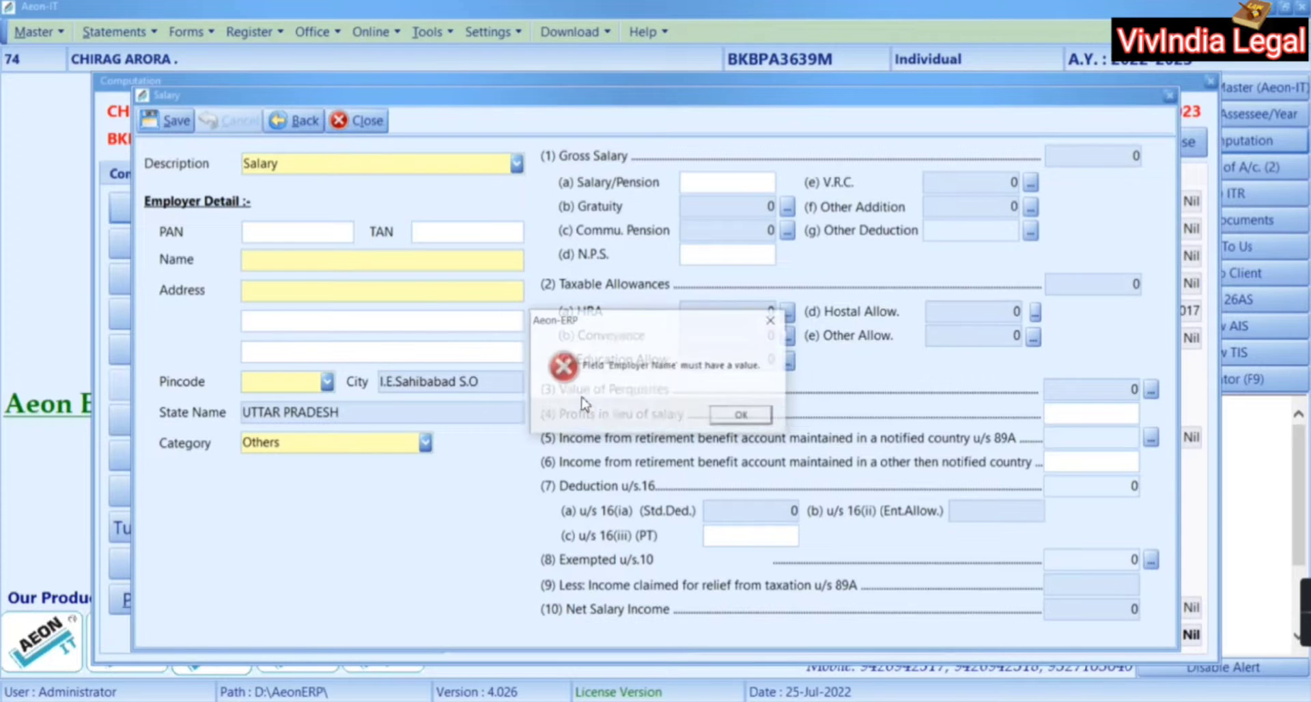
{"action": "left_click", "coordinate": [733, 416]}
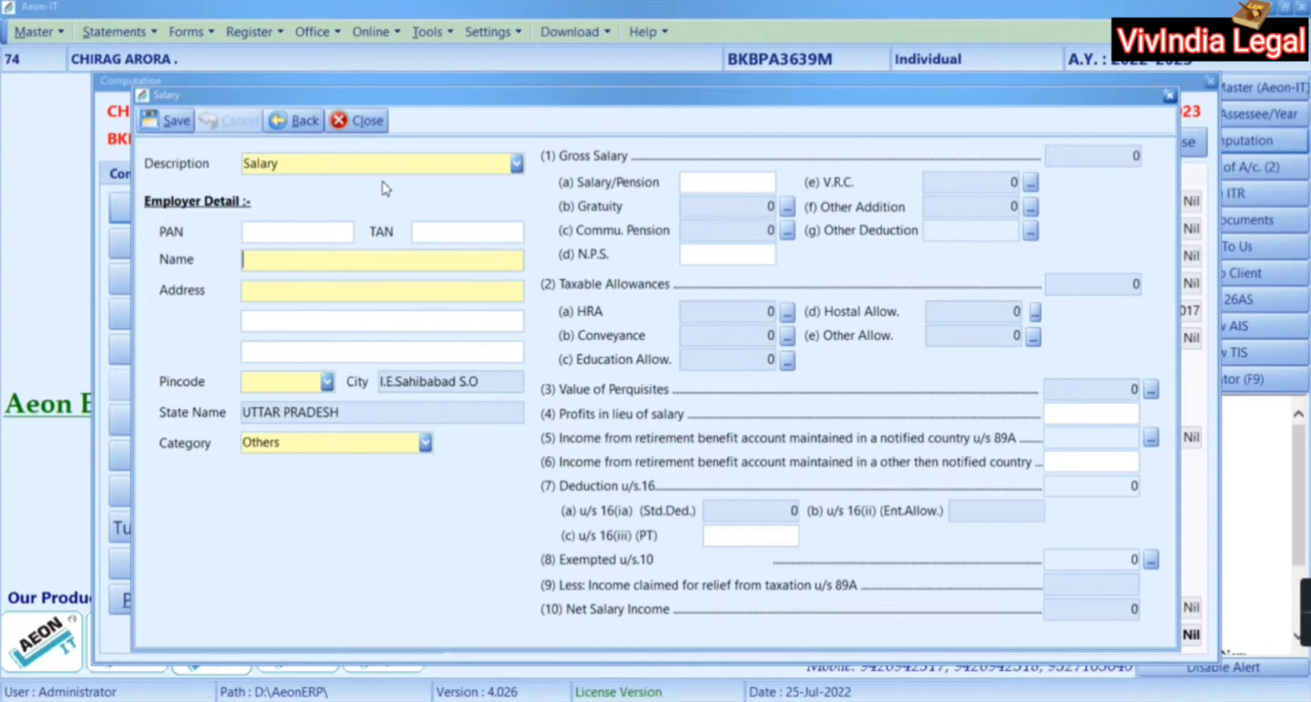
{"action": "left_click", "coordinate": [355, 121]}
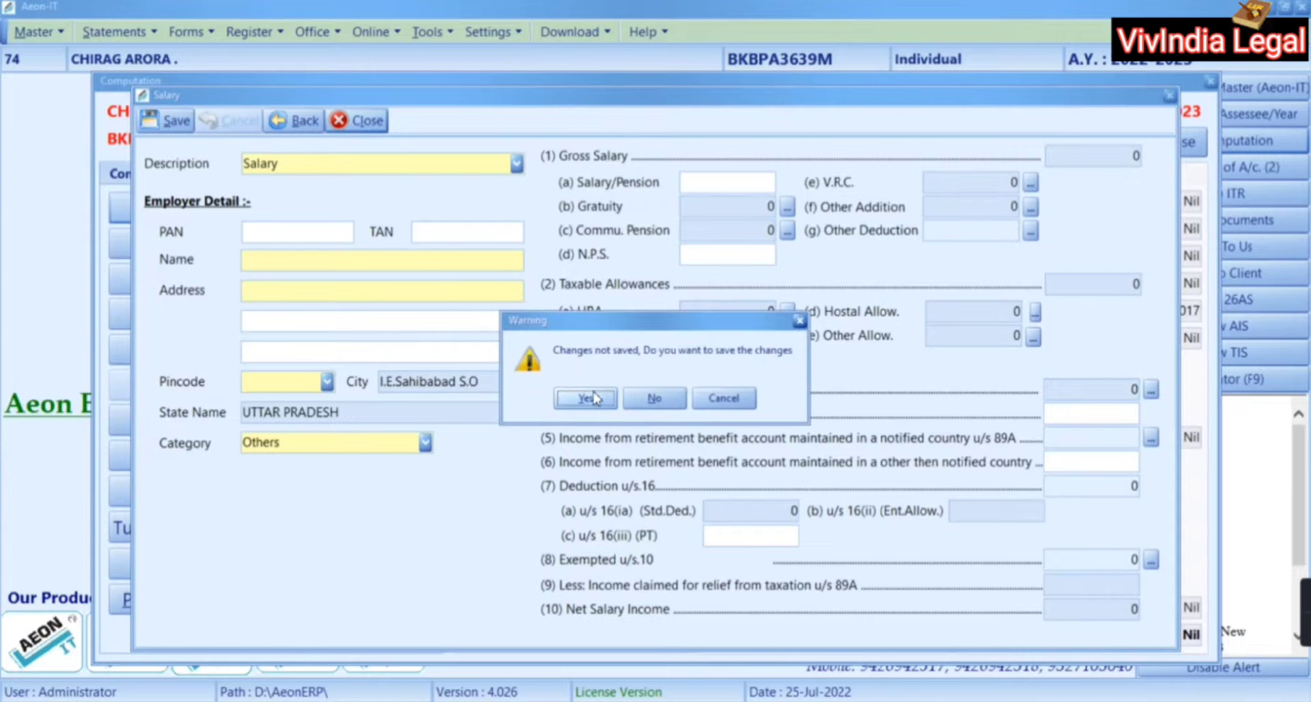
{"action": "left_click", "coordinate": [654, 397]}
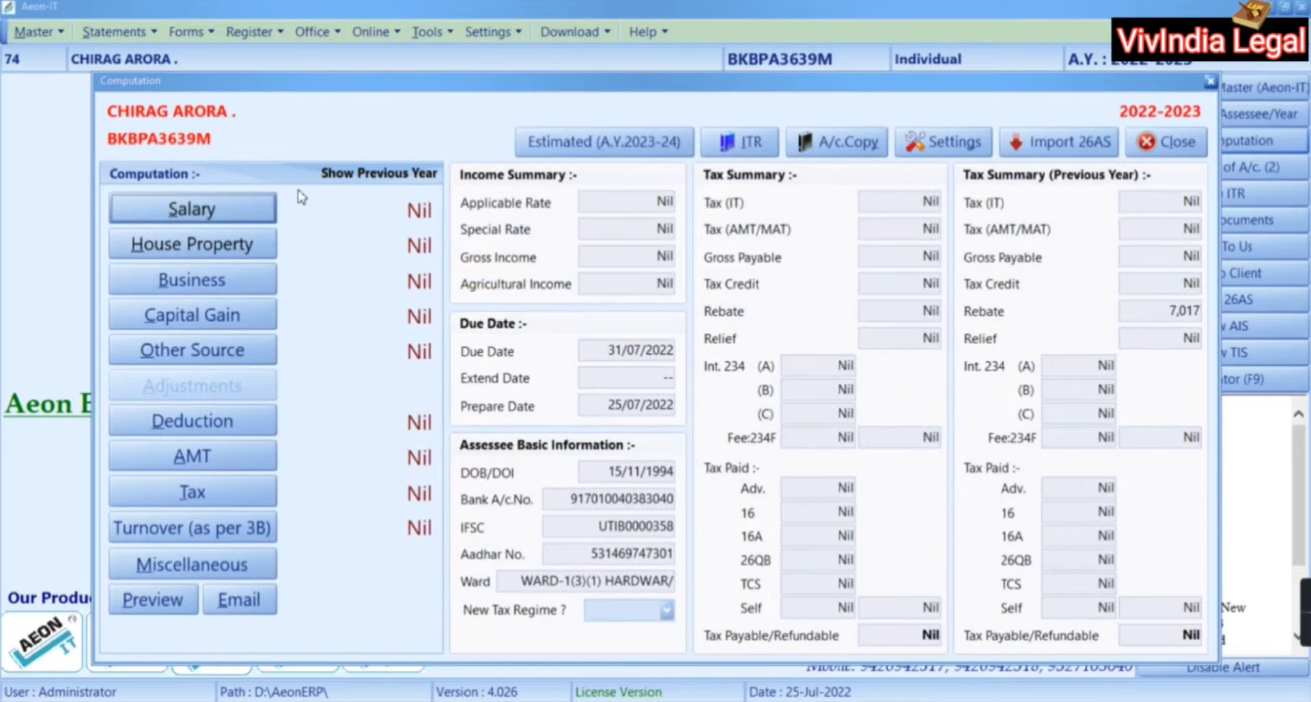
Change the existing Salary record's employer pincode to 201301, Gautam Buddha Nagar, UTTAR PRADESH
{"action": "left_click", "coordinate": [263, 214]}
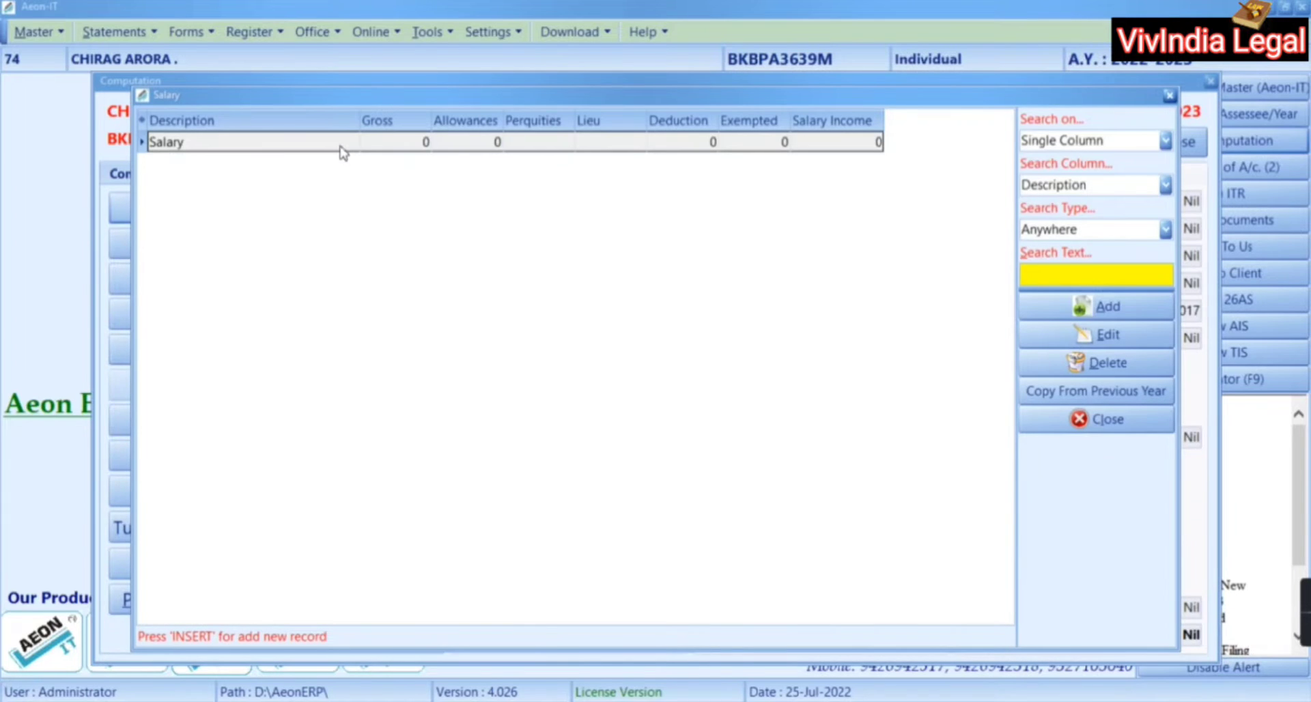
{"action": "left_click", "coordinate": [343, 152]}
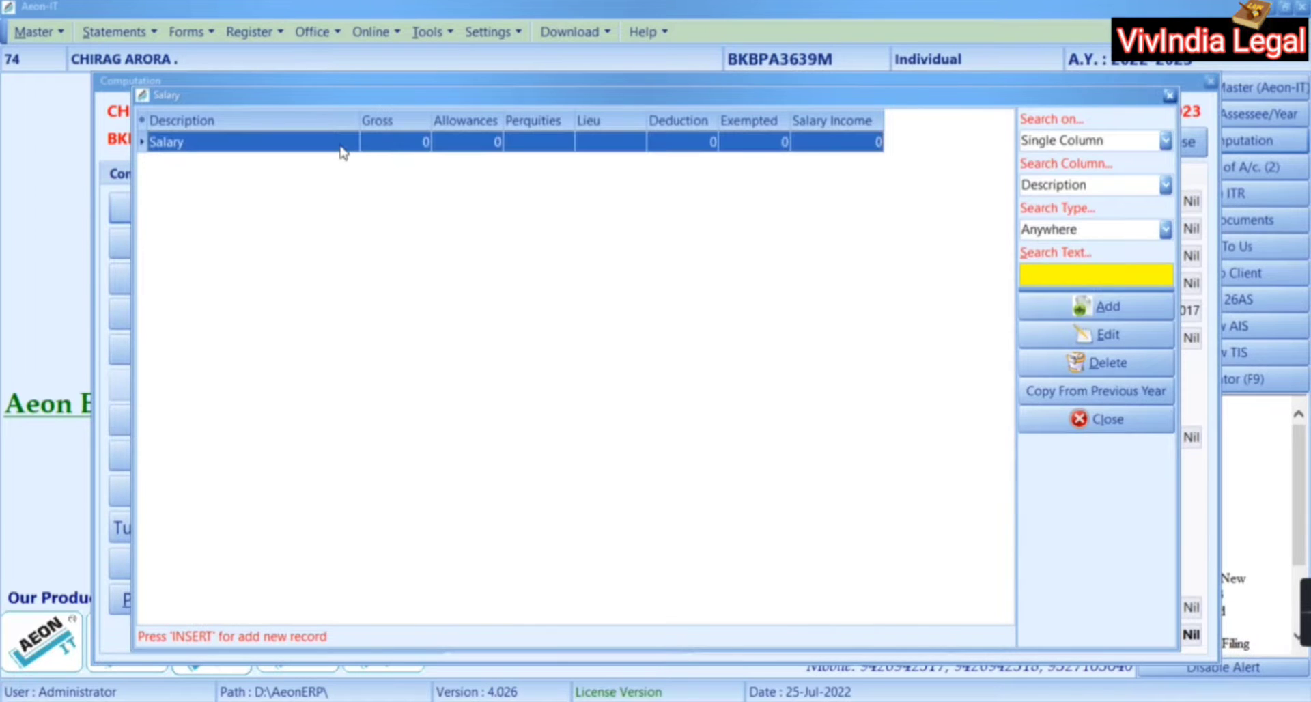
{"action": "double_click", "coordinate": [342, 152]}
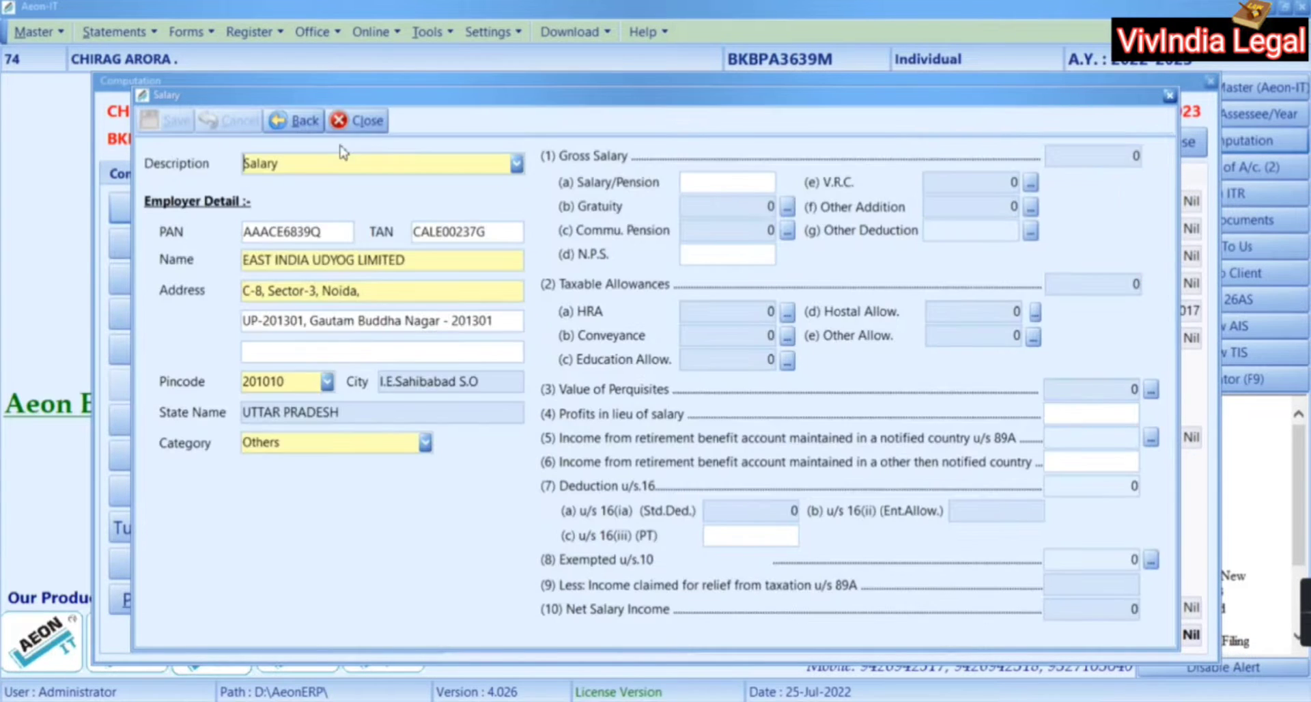
{"action": "left_click", "coordinate": [308, 381]}
{"action": "key", "text": "BackSpace"}
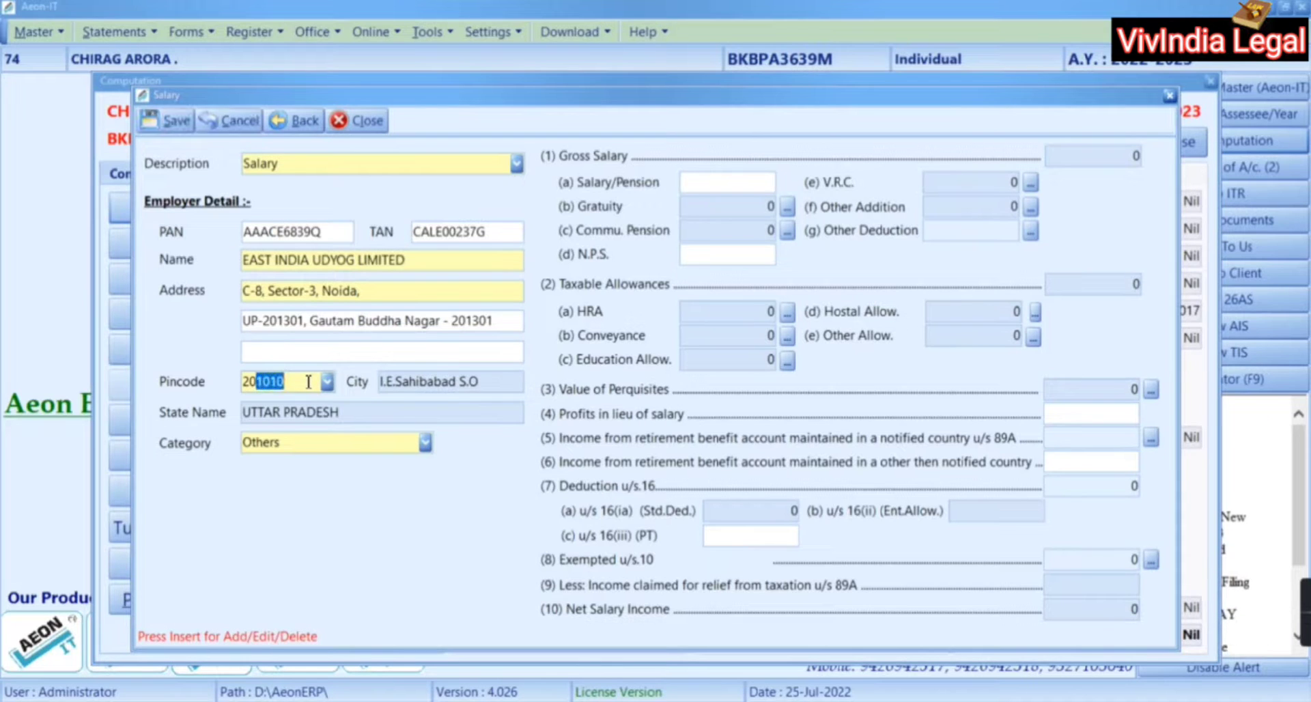
{"action": "key", "text": "BackSpace"}
{"action": "key", "text": "BackSpace"}
{"action": "type", "text": "201"}
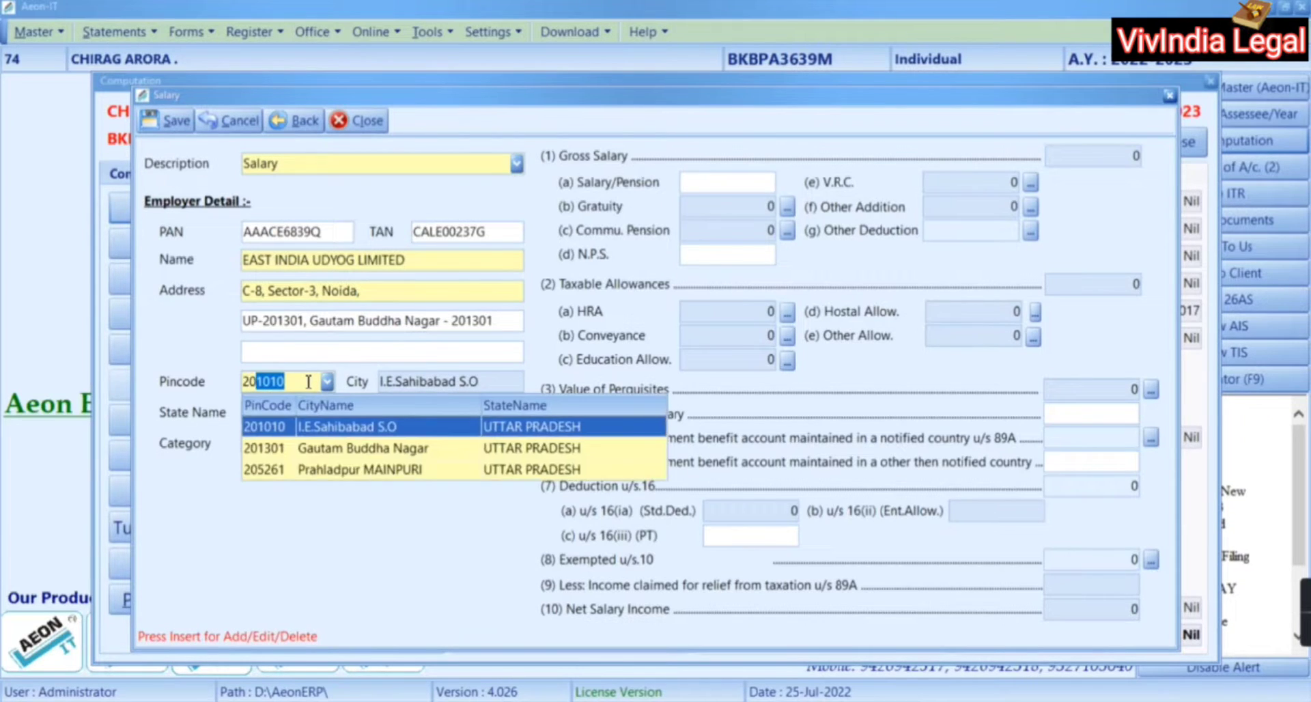
{"action": "type", "text": "3"}
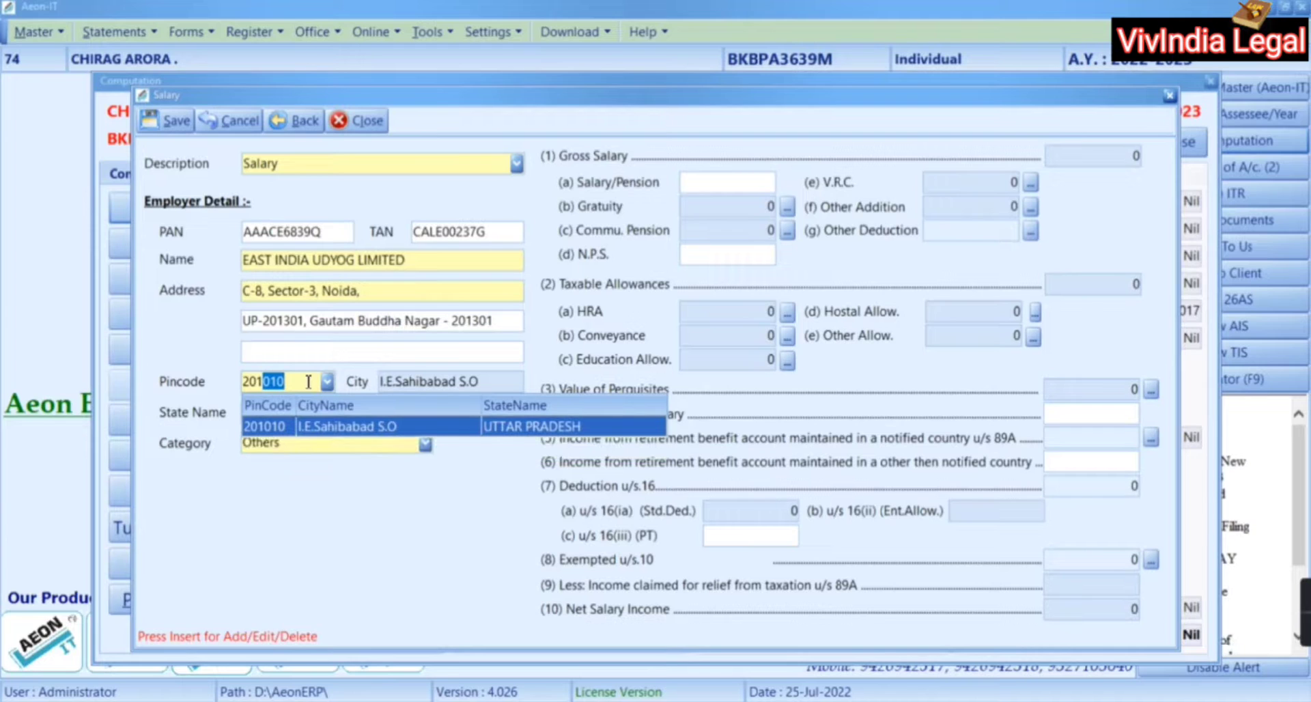
{"action": "key", "text": "Return"}
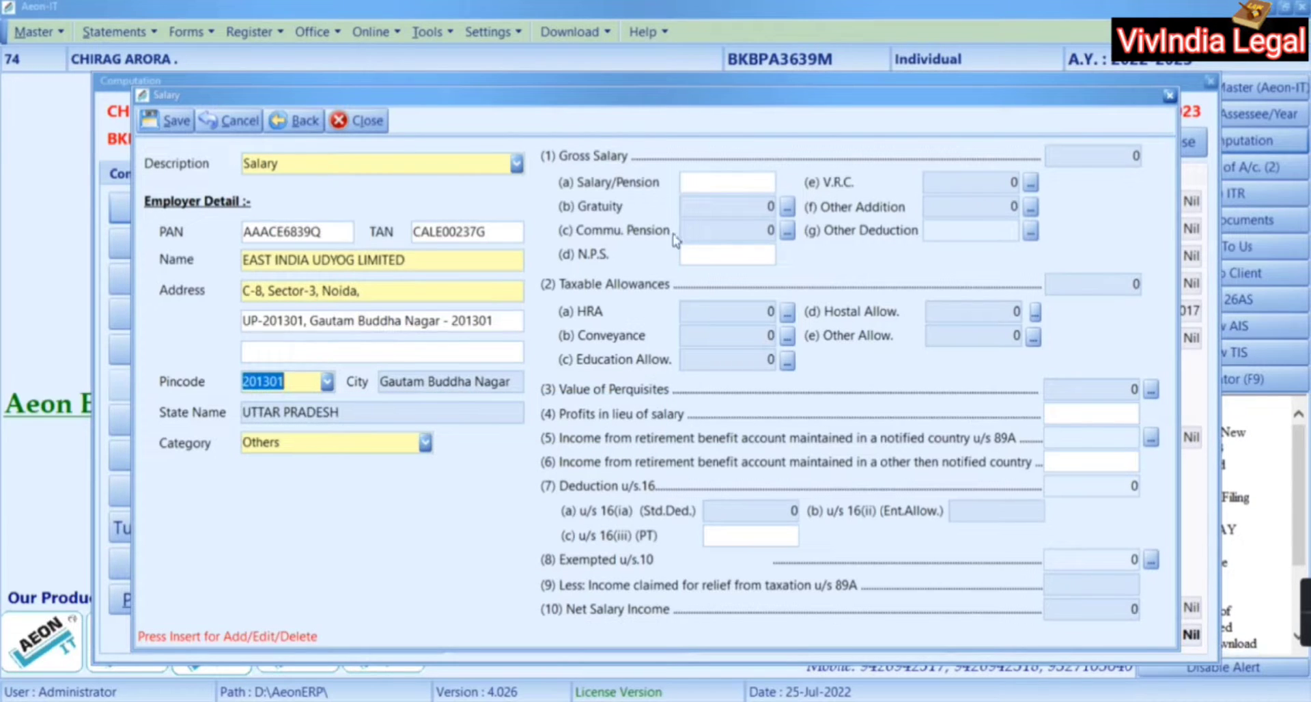
{"action": "left_click", "coordinate": [728, 180]}
{"action": "key", "text": "alt+Tab"}
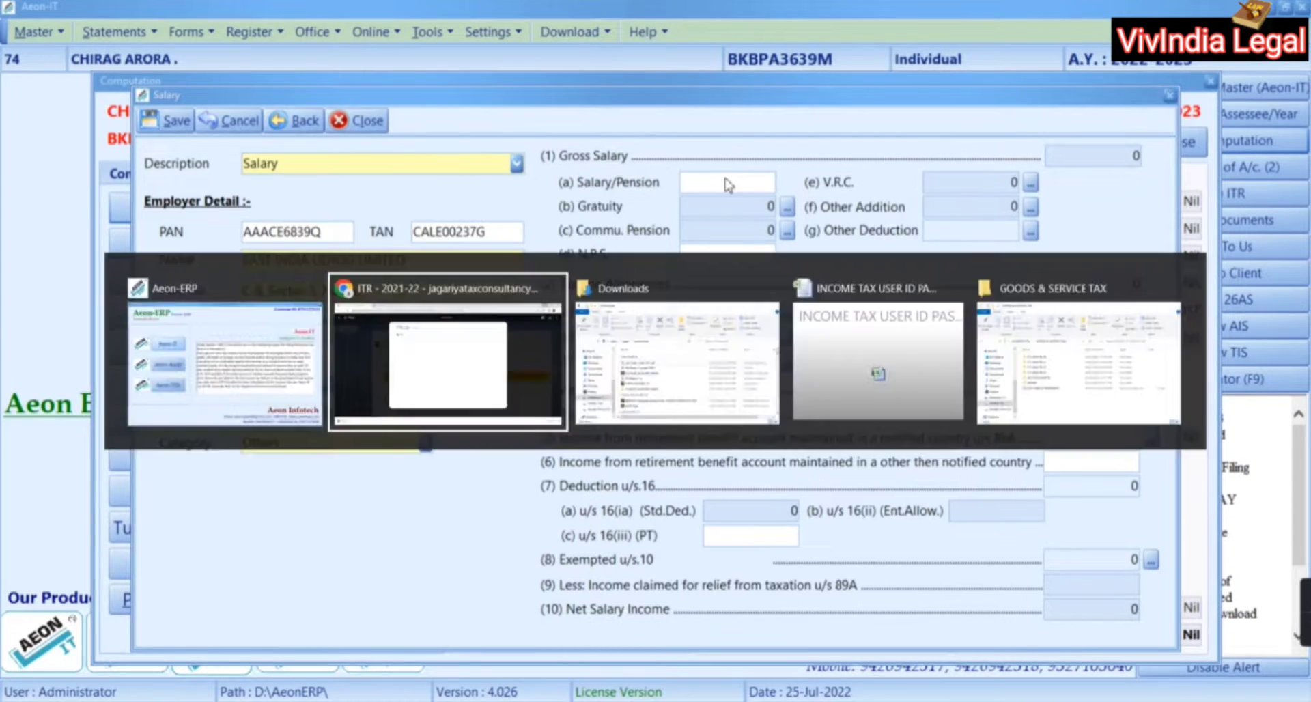
Bring the Form 16 PDF forward and dismiss the signature and error notices
{"action": "key", "text": "alt+Tab"}
{"action": "key", "text": "alt+Tab"}
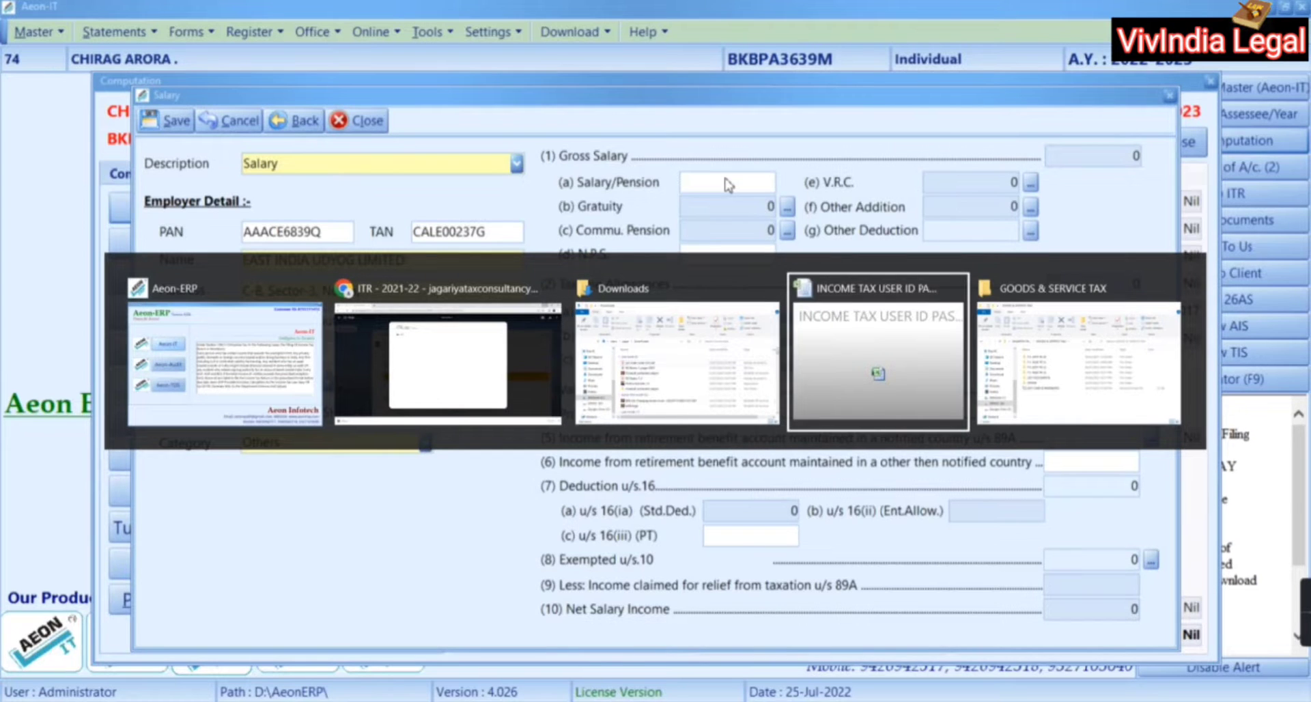
{"action": "key", "text": "alt+shift+Tab"}
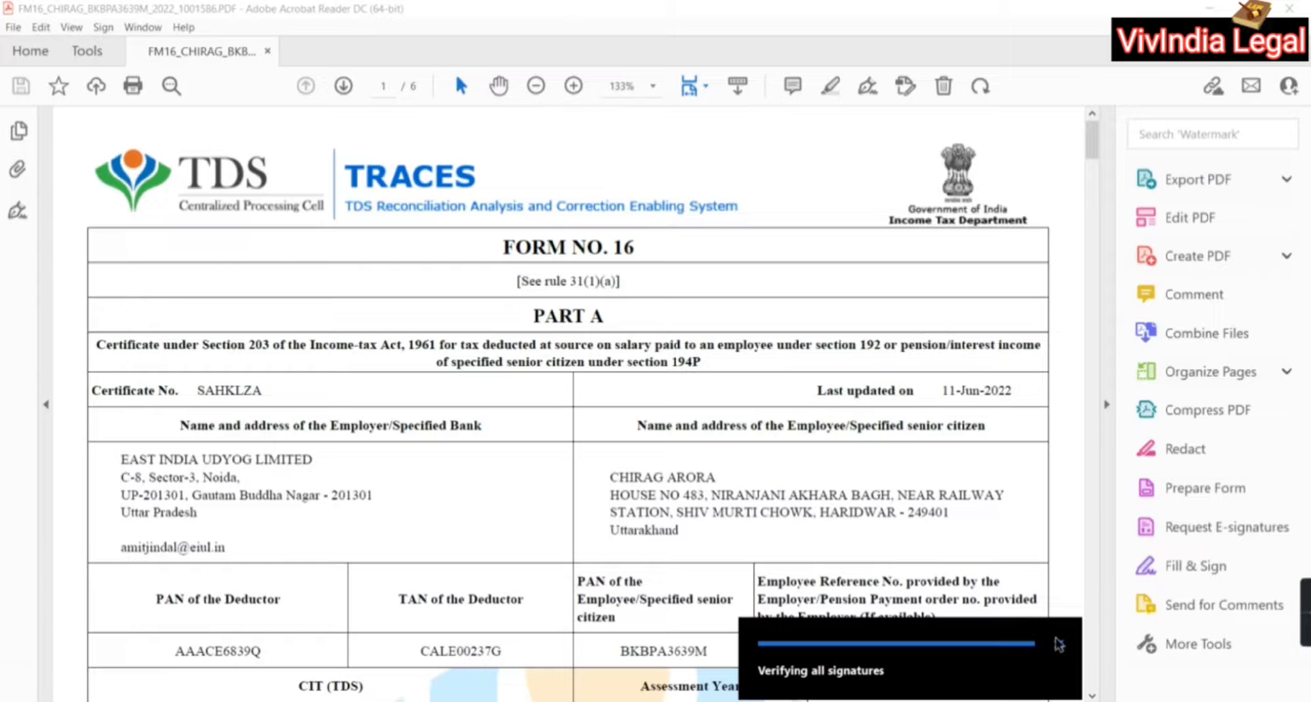
{"action": "left_click", "coordinate": [1059, 645]}
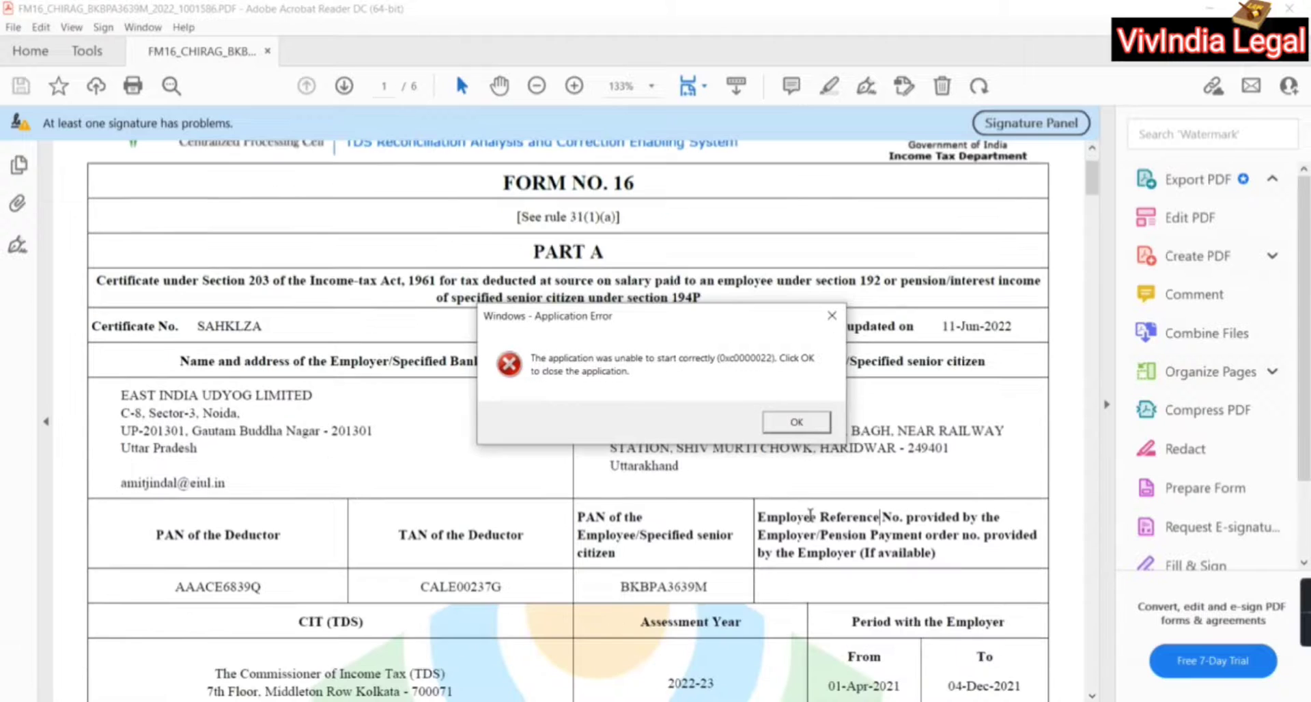
{"action": "left_click", "coordinate": [830, 314]}
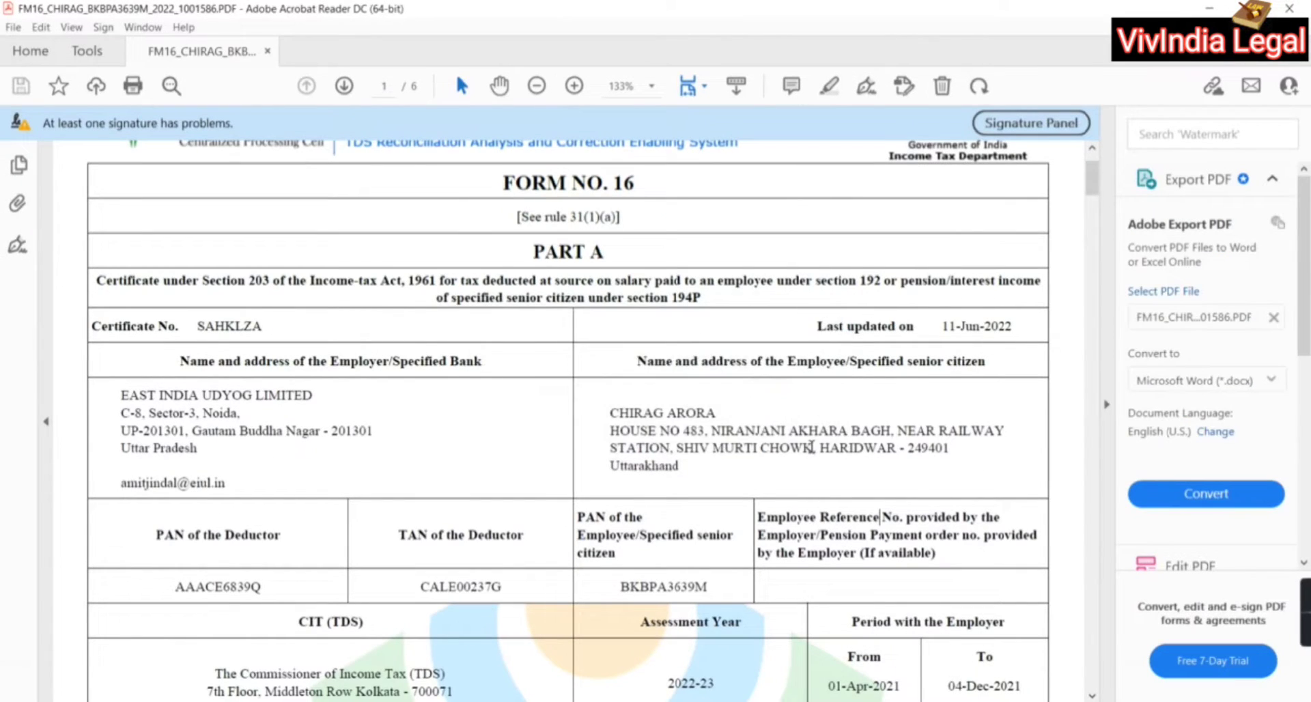
Check the Form 16 salary u/s 17(1) of 254228.00, then return to Aeon-IT
{"action": "scroll", "coordinate": [811, 447], "scroll_direction": "down", "scroll_amount": 10}
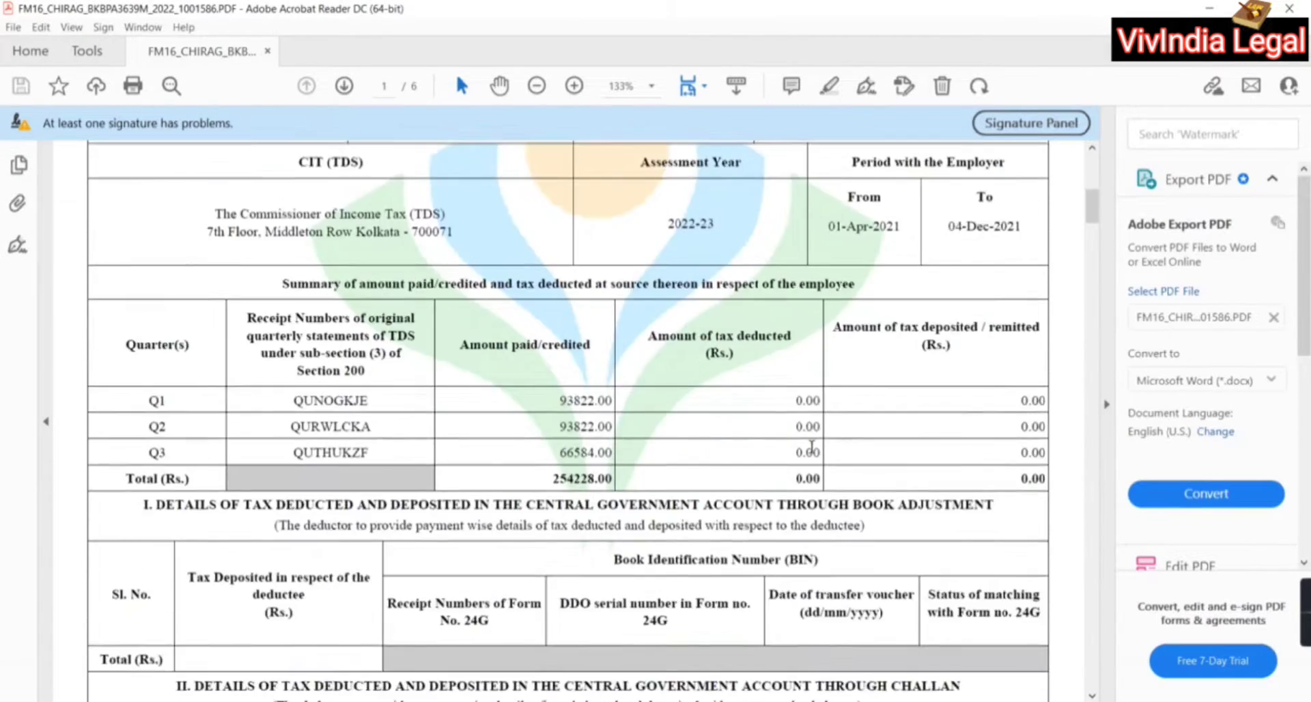
{"action": "scroll", "coordinate": [811, 447], "scroll_direction": "down", "scroll_amount": 10}
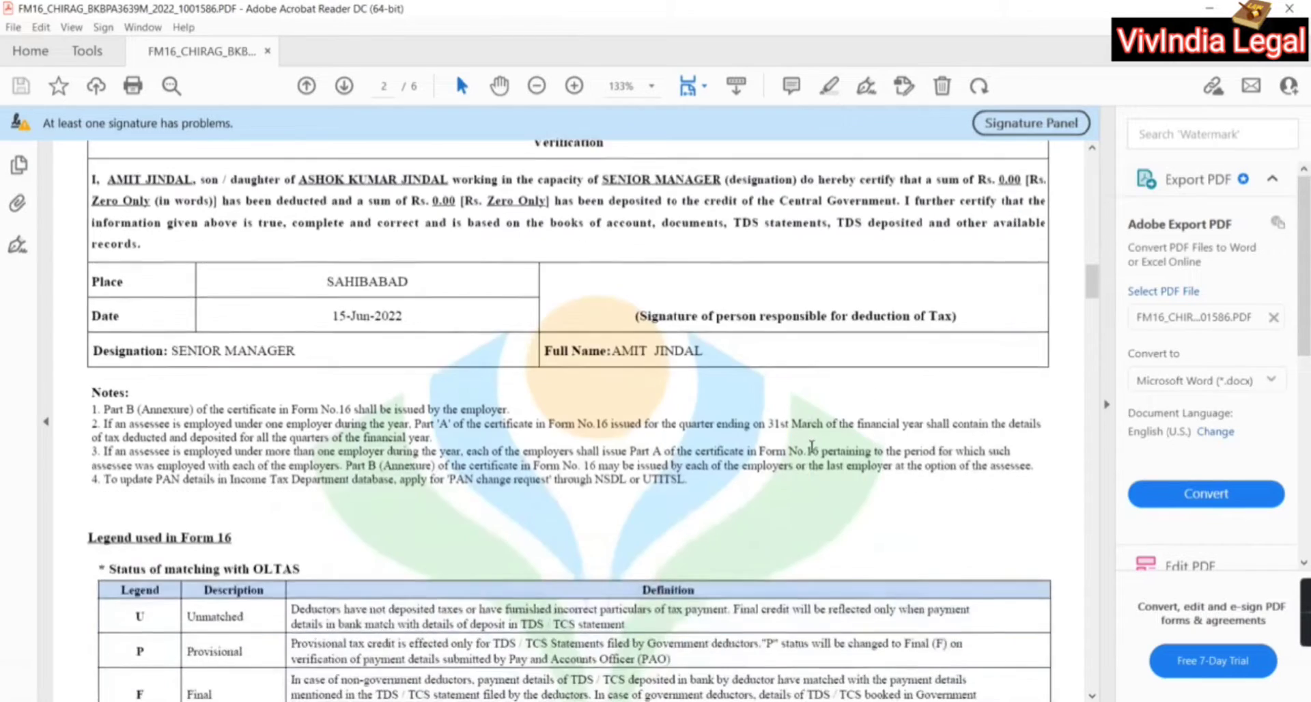
{"action": "scroll", "coordinate": [811, 447], "scroll_direction": "down", "scroll_amount": 10}
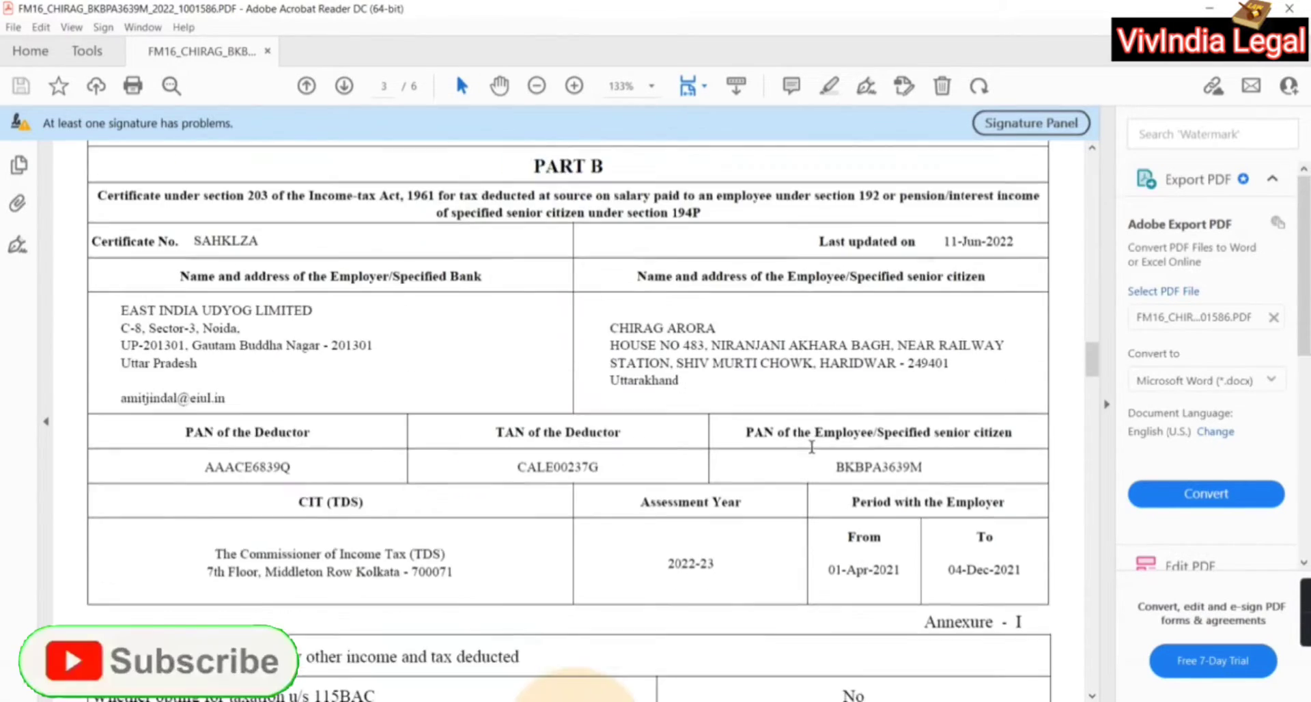
{"action": "scroll", "coordinate": [811, 447], "scroll_direction": "down", "scroll_amount": 3}
{"action": "scroll", "coordinate": [811, 447], "scroll_direction": "up", "scroll_amount": 8}
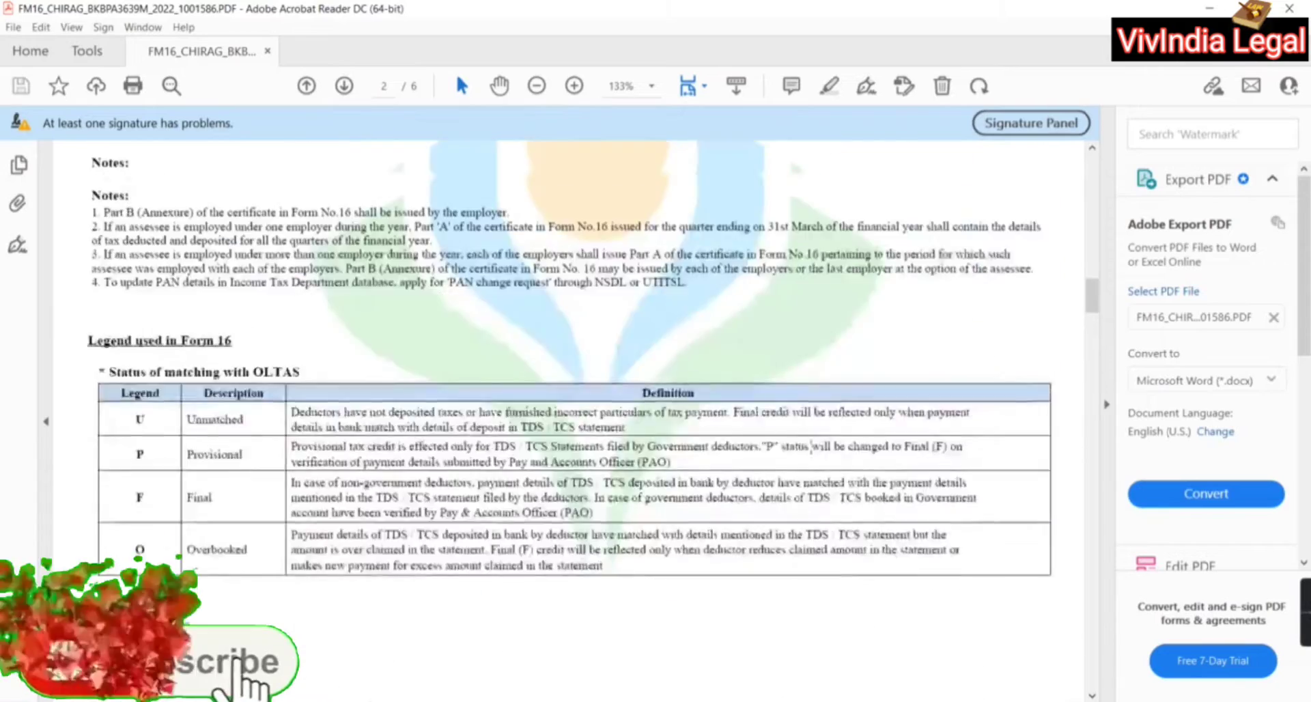
{"action": "scroll", "coordinate": [811, 447], "scroll_direction": "up", "scroll_amount": 10}
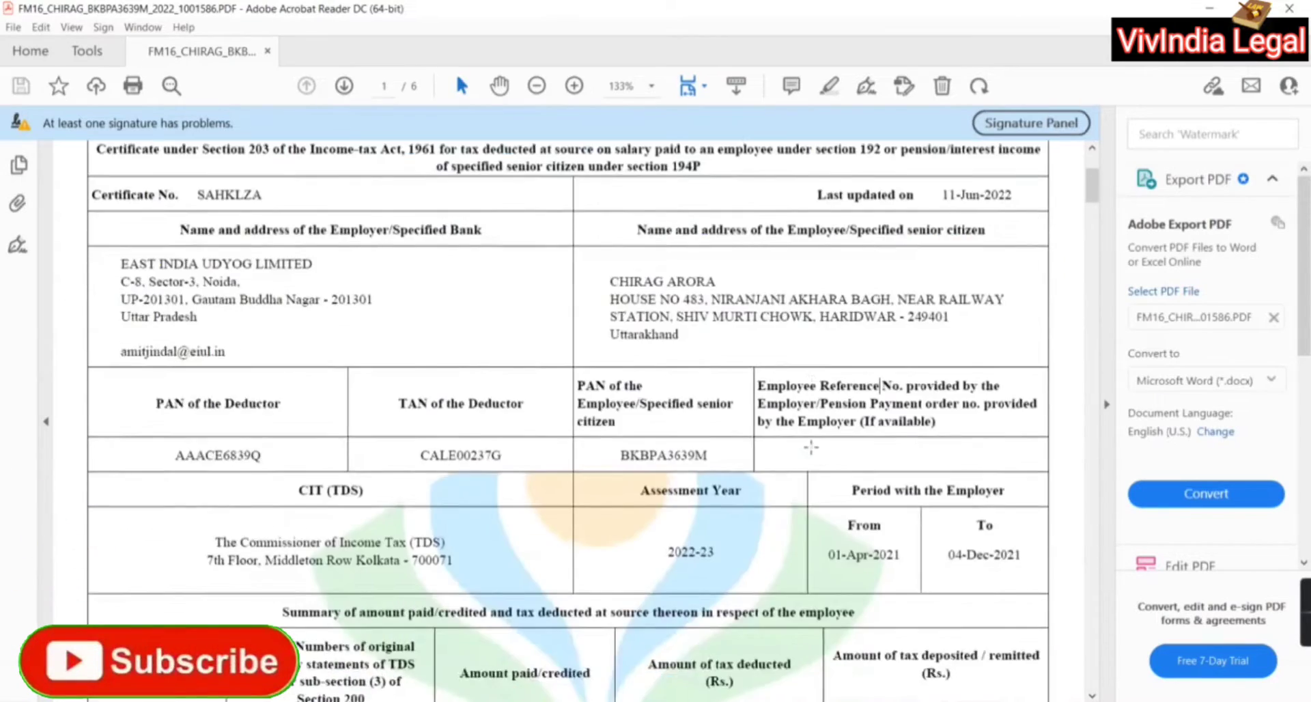
{"action": "scroll", "coordinate": [811, 447], "scroll_direction": "down", "scroll_amount": 7}
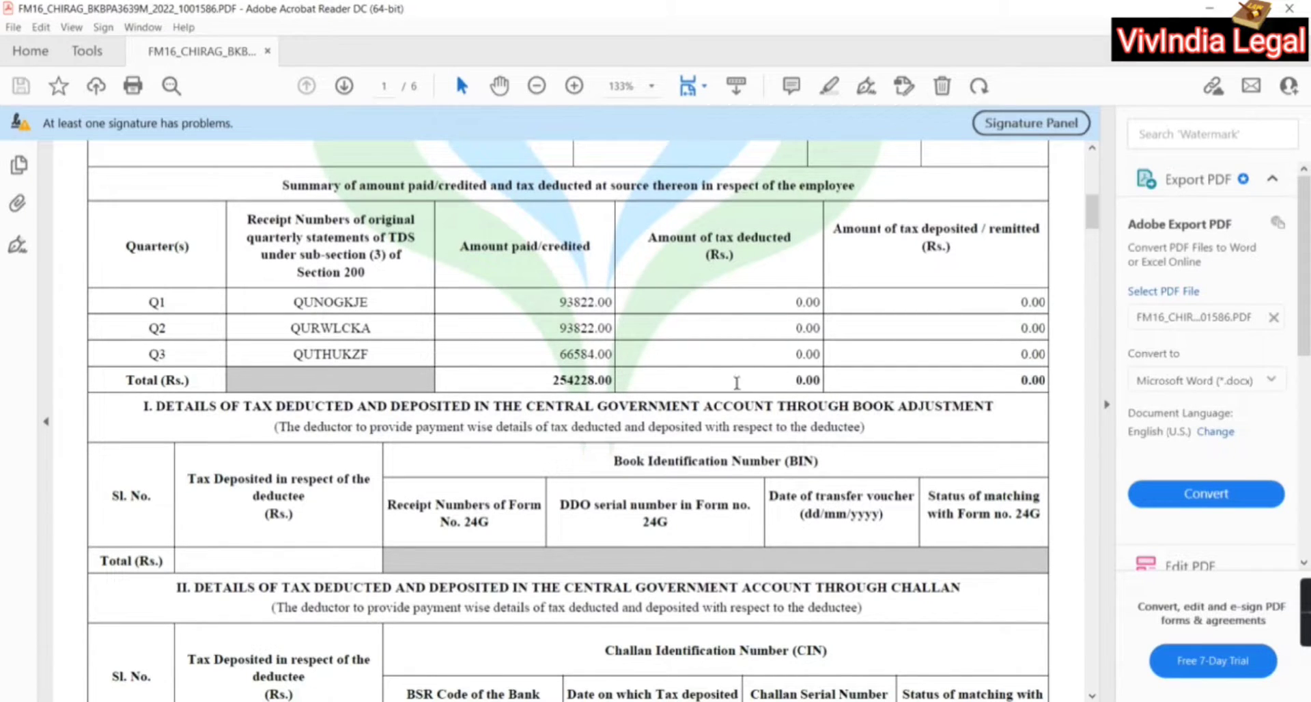
{"action": "scroll", "coordinate": [810, 549], "scroll_direction": "down", "scroll_amount": 15}
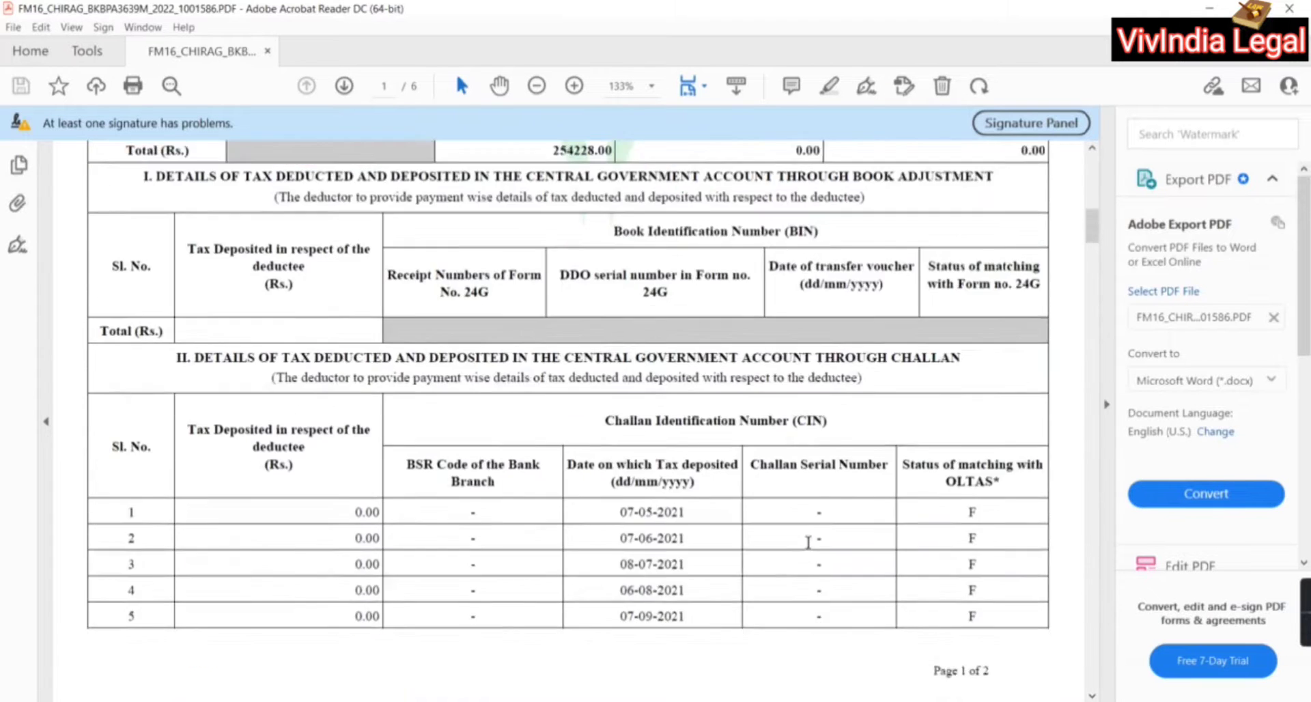
{"action": "scroll", "coordinate": [808, 544], "scroll_direction": "down", "scroll_amount": 15}
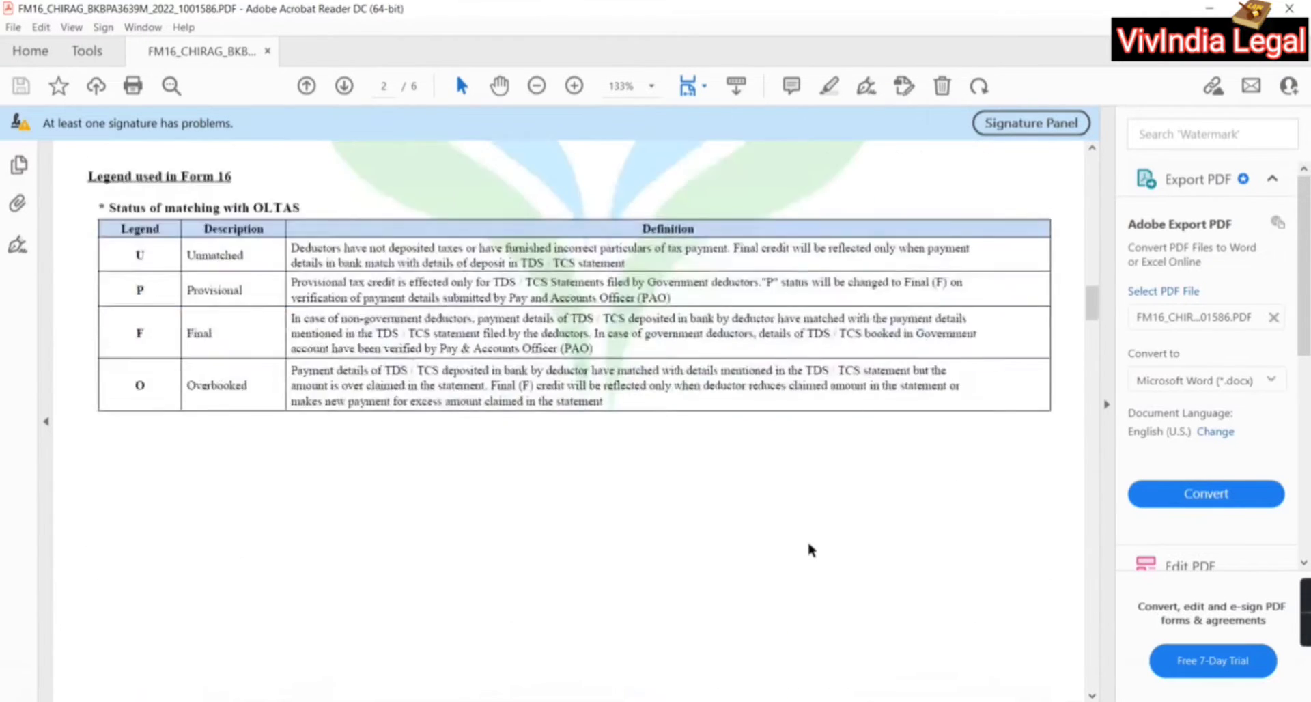
{"action": "scroll", "coordinate": [808, 543], "scroll_direction": "down", "scroll_amount": 3}
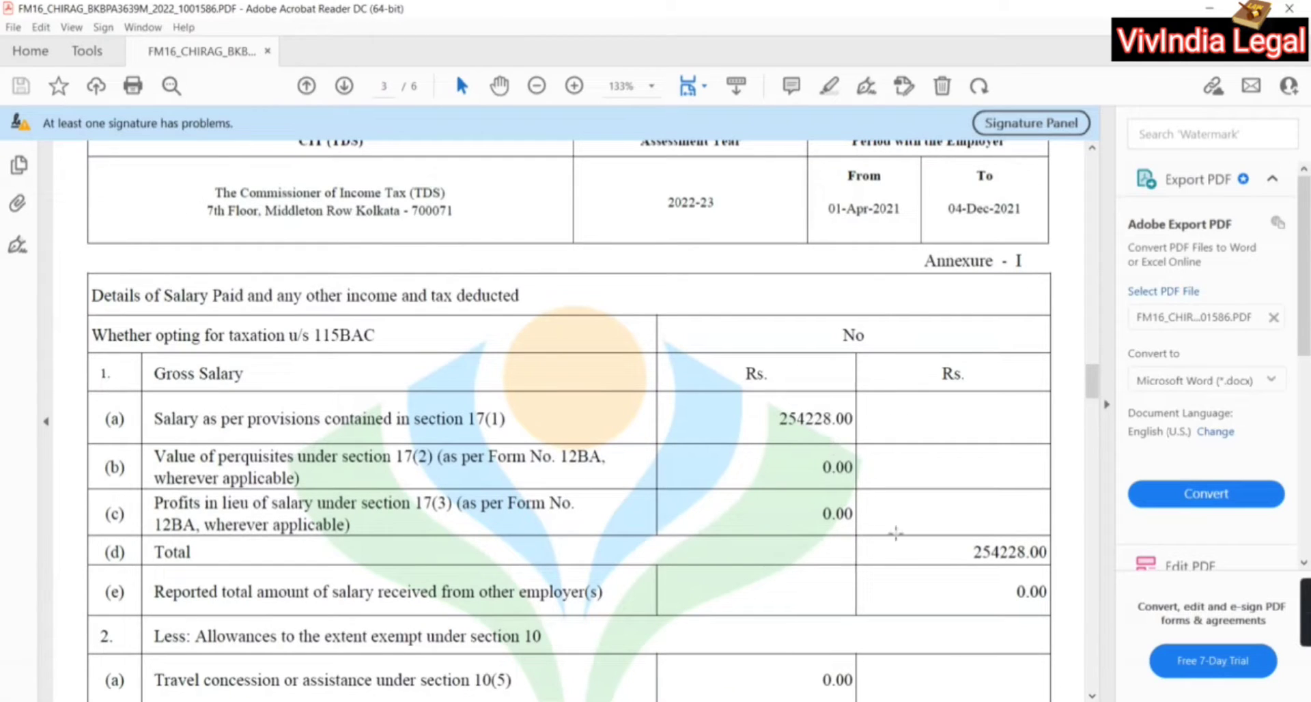
{"action": "scroll", "coordinate": [896, 533], "scroll_direction": "down", "scroll_amount": 15}
{"action": "scroll", "coordinate": [895, 533], "scroll_direction": "up", "scroll_amount": 10}
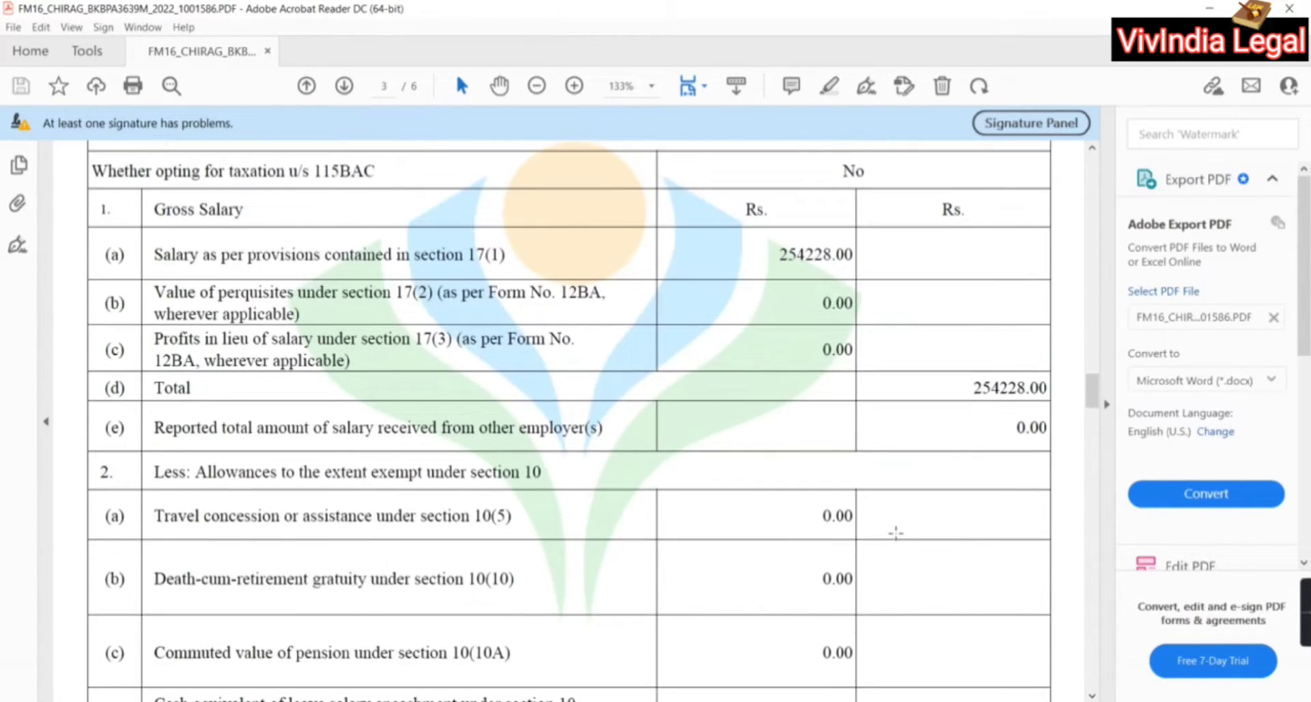
{"action": "scroll", "coordinate": [896, 532], "scroll_direction": "up", "scroll_amount": 2}
{"action": "key", "text": "alt+Tab"}
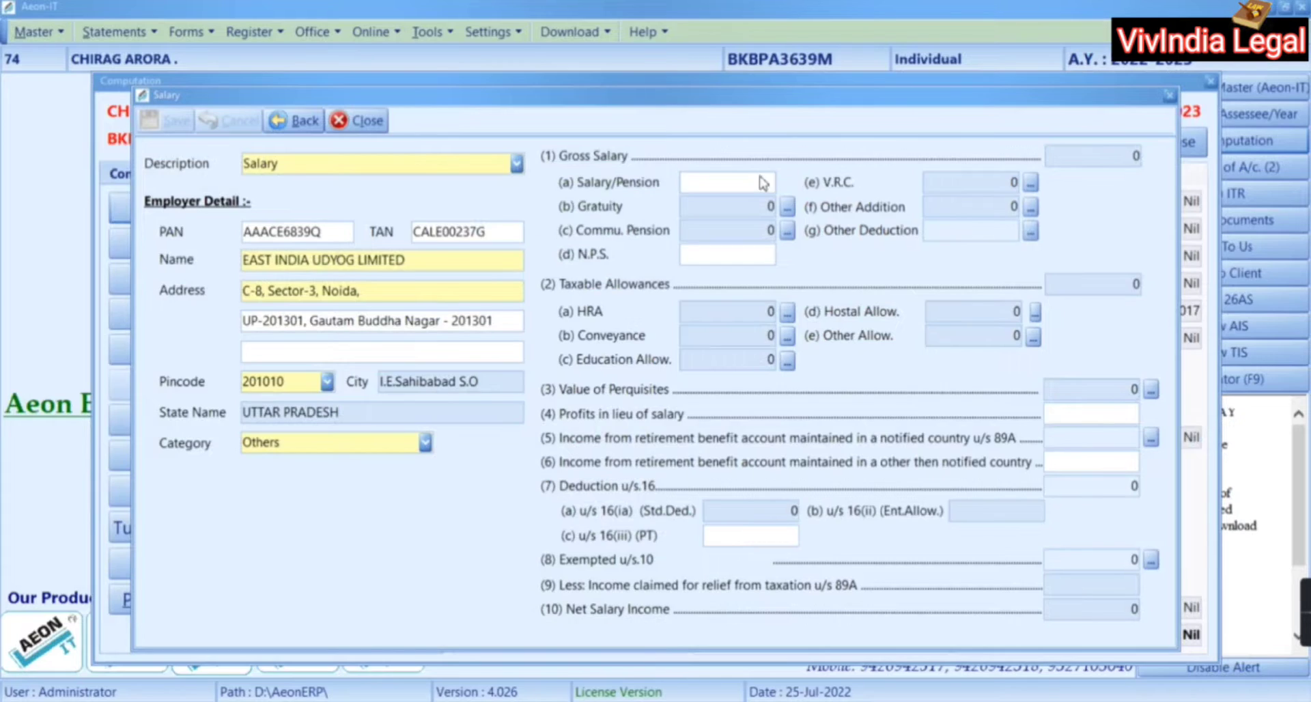
Enter 254228 as Salary/Pension, giving standard deduction 50000 and net salary 204228
{"action": "key", "text": "alt+Tab"}
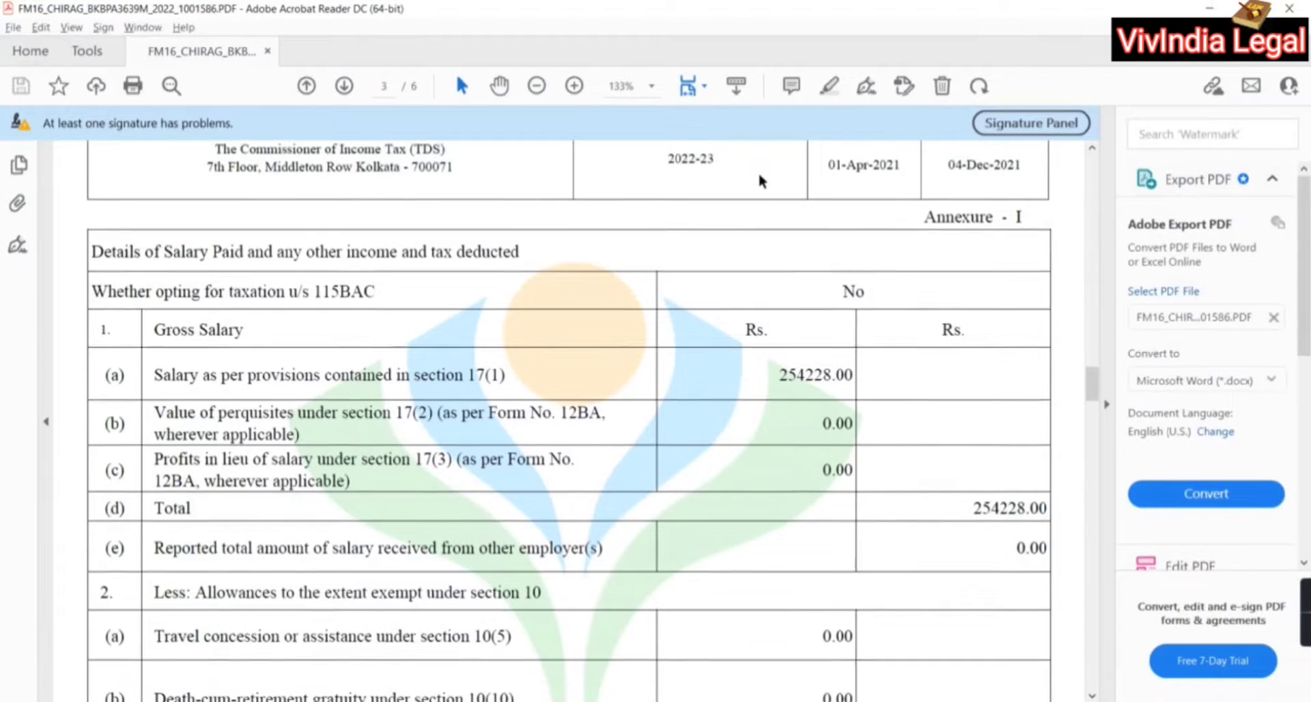
{"action": "scroll", "coordinate": [759, 181], "scroll_direction": "down", "scroll_amount": 1}
{"action": "key", "text": "alt+Tab"}
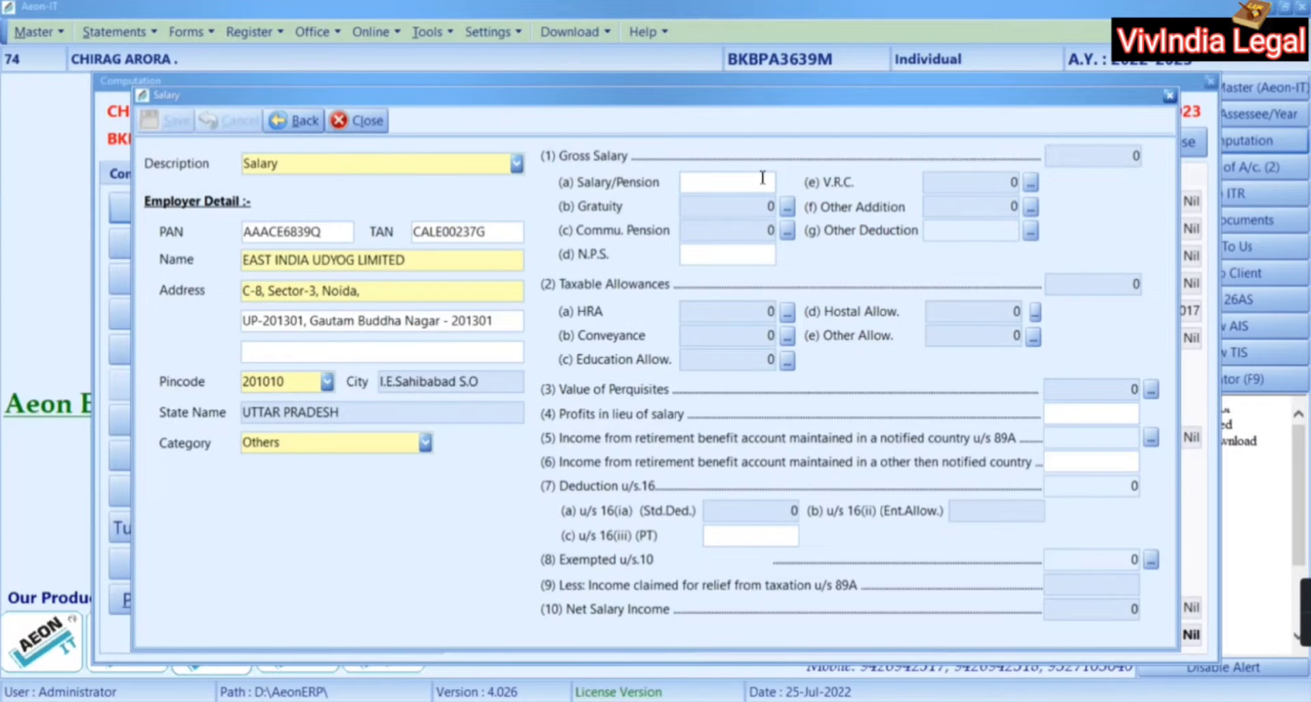
{"action": "left_click", "coordinate": [763, 178]}
{"action": "type", "text": "254228"}
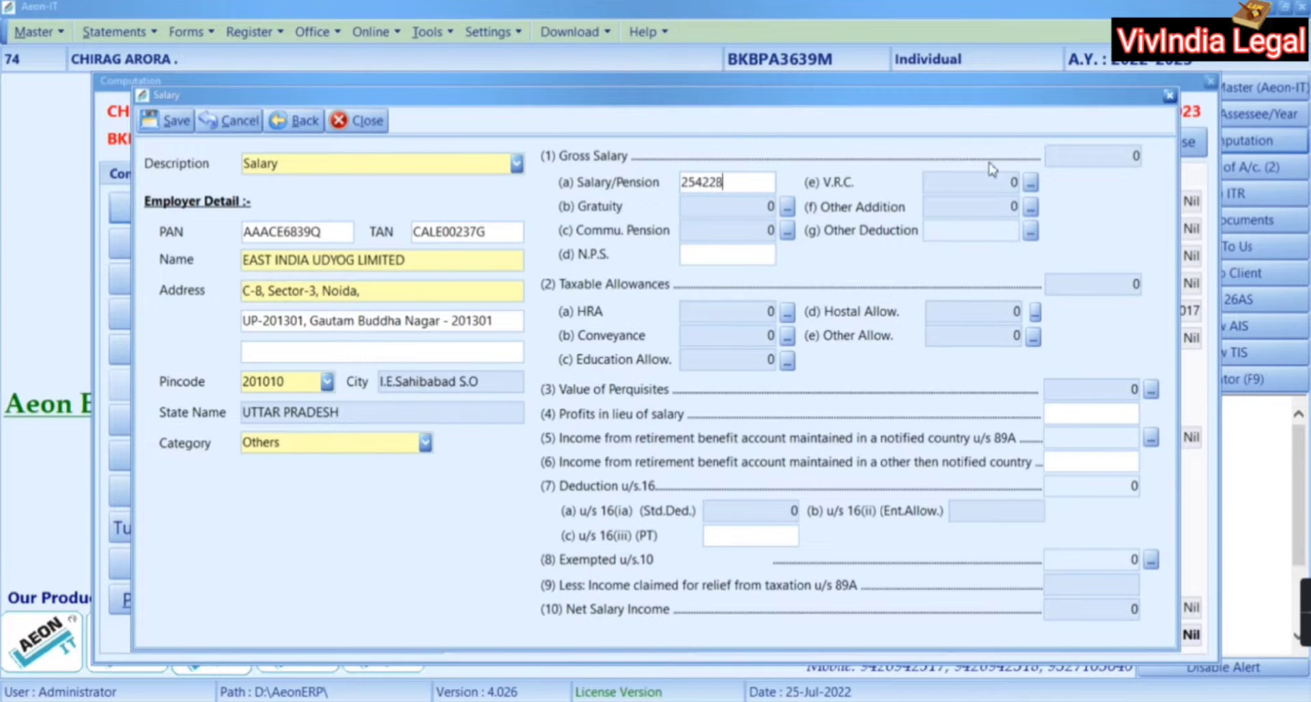
{"action": "left_click", "coordinate": [722, 251]}
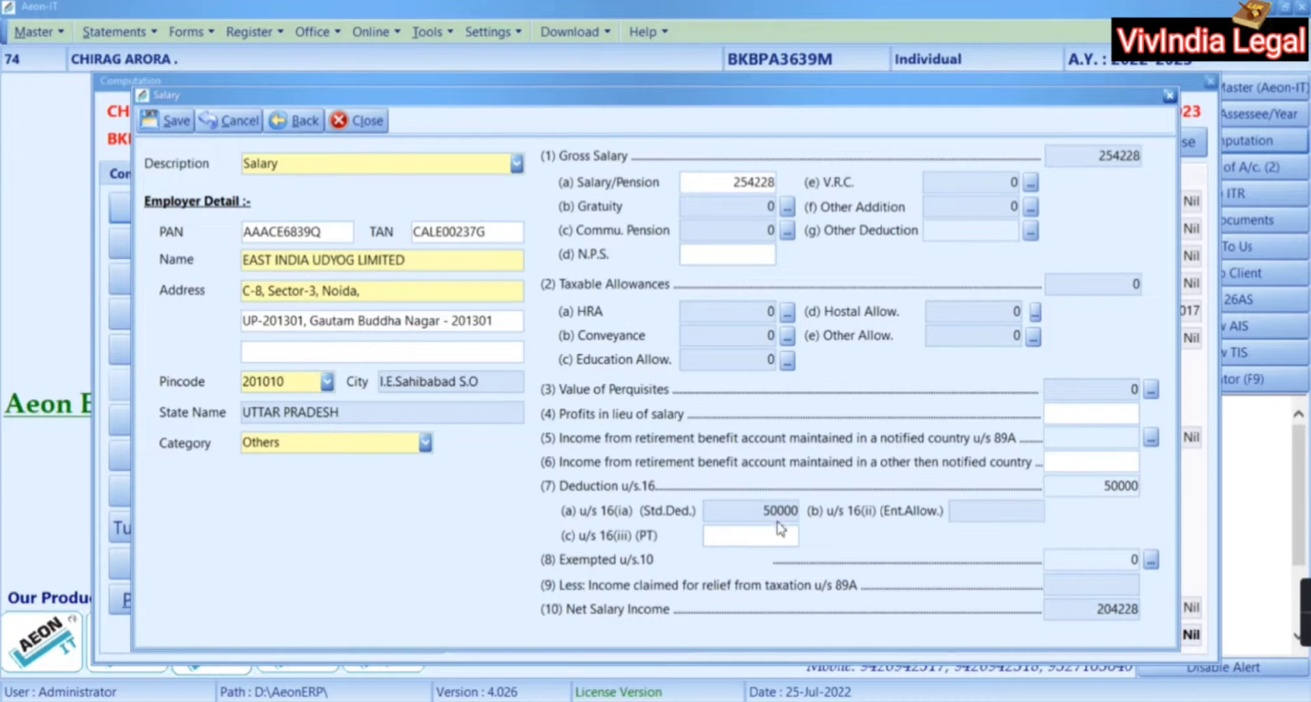
{"action": "key", "text": "alt+Tab"}
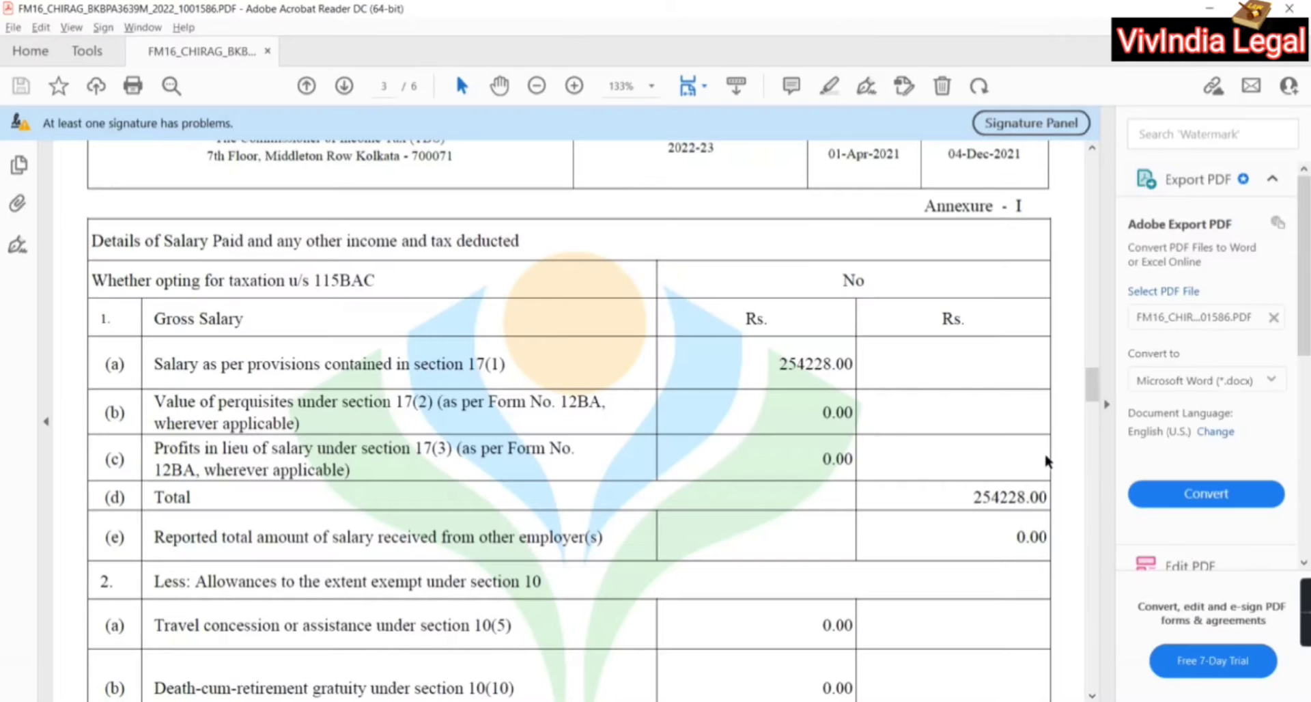
Confirm on Form 16 the 50000.00 standard deduction and 204228.00 chargeable salary
{"action": "scroll", "coordinate": [1045, 454], "scroll_direction": "down", "scroll_amount": 10}
{"action": "scroll", "coordinate": [1048, 462], "scroll_direction": "up", "scroll_amount": 10}
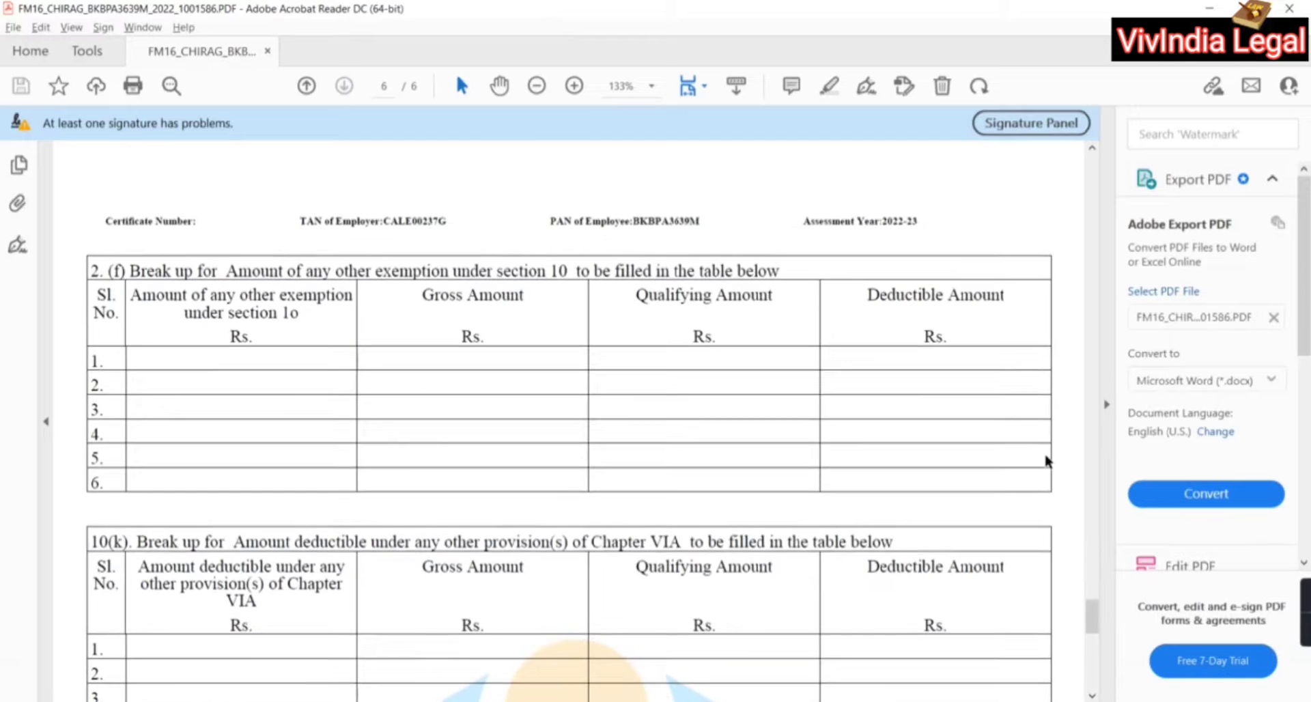
{"action": "scroll", "coordinate": [1047, 461], "scroll_direction": "up", "scroll_amount": 6}
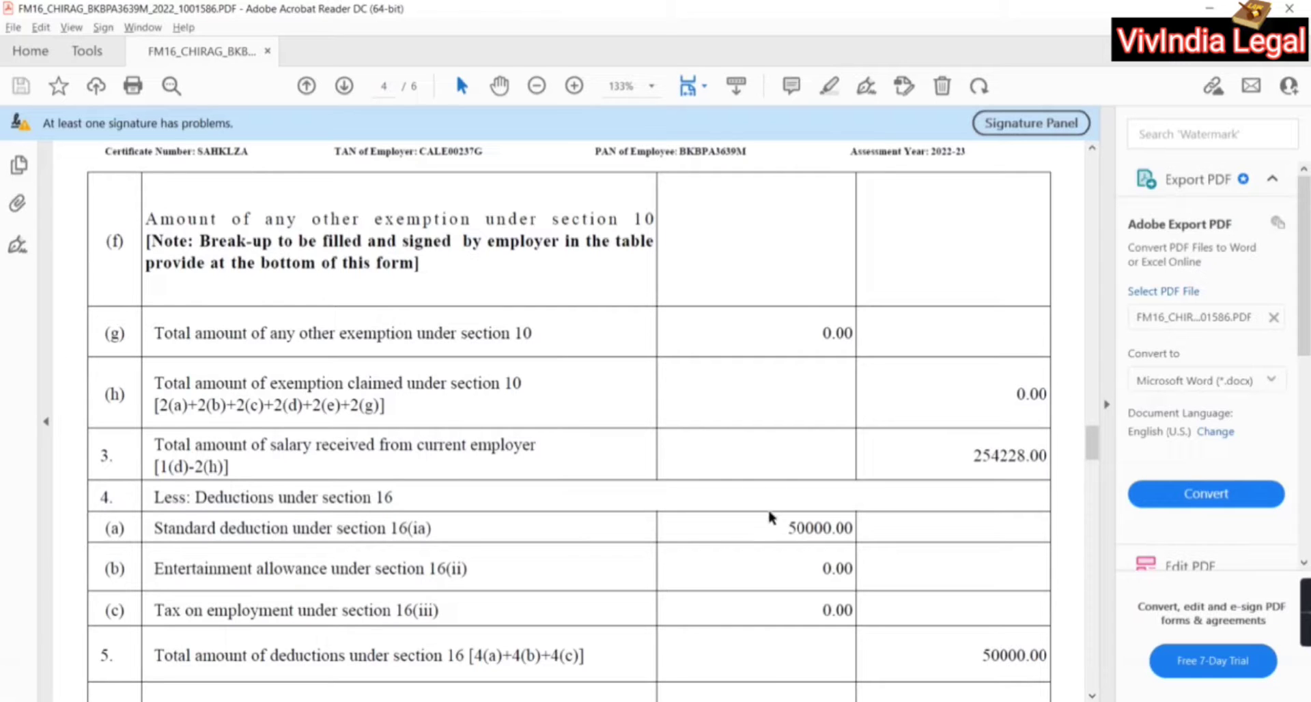
{"action": "scroll", "coordinate": [841, 557], "scroll_direction": "down", "scroll_amount": 5}
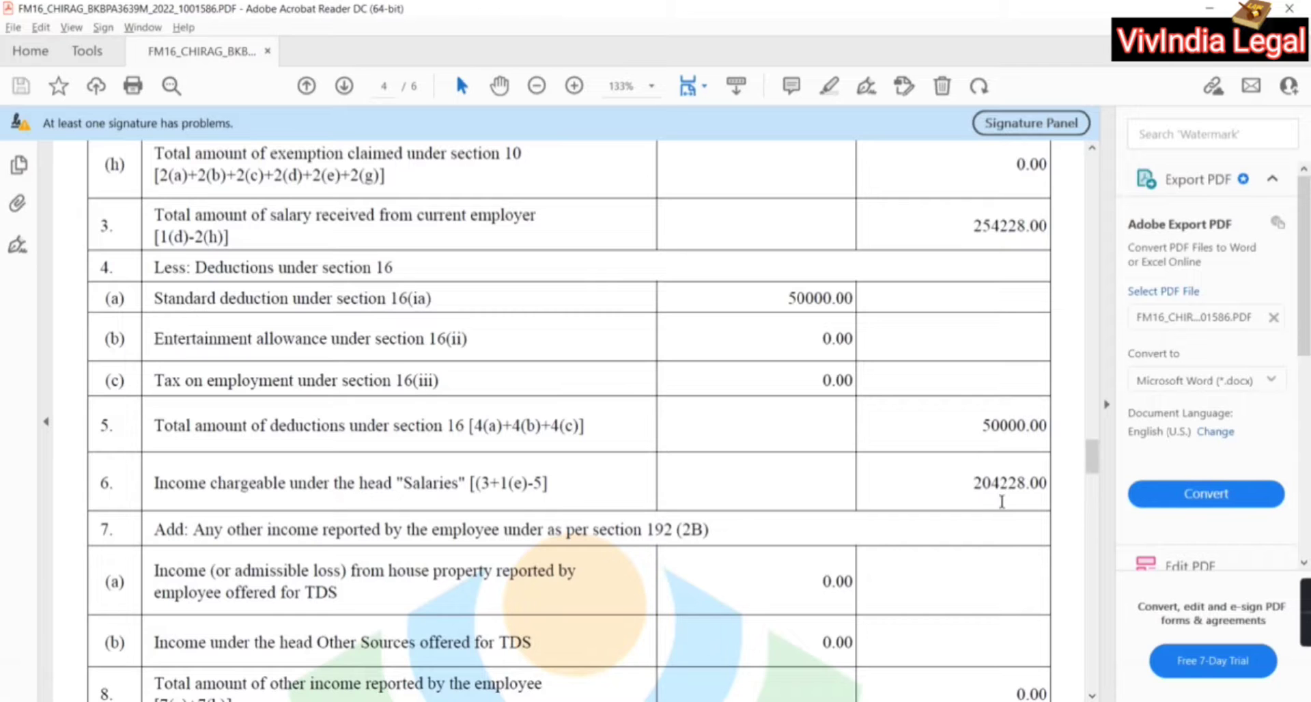
Save the salary record so the computation shows Salary 2,04,228, then open Other Source
{"action": "key", "text": "alt+Tab"}
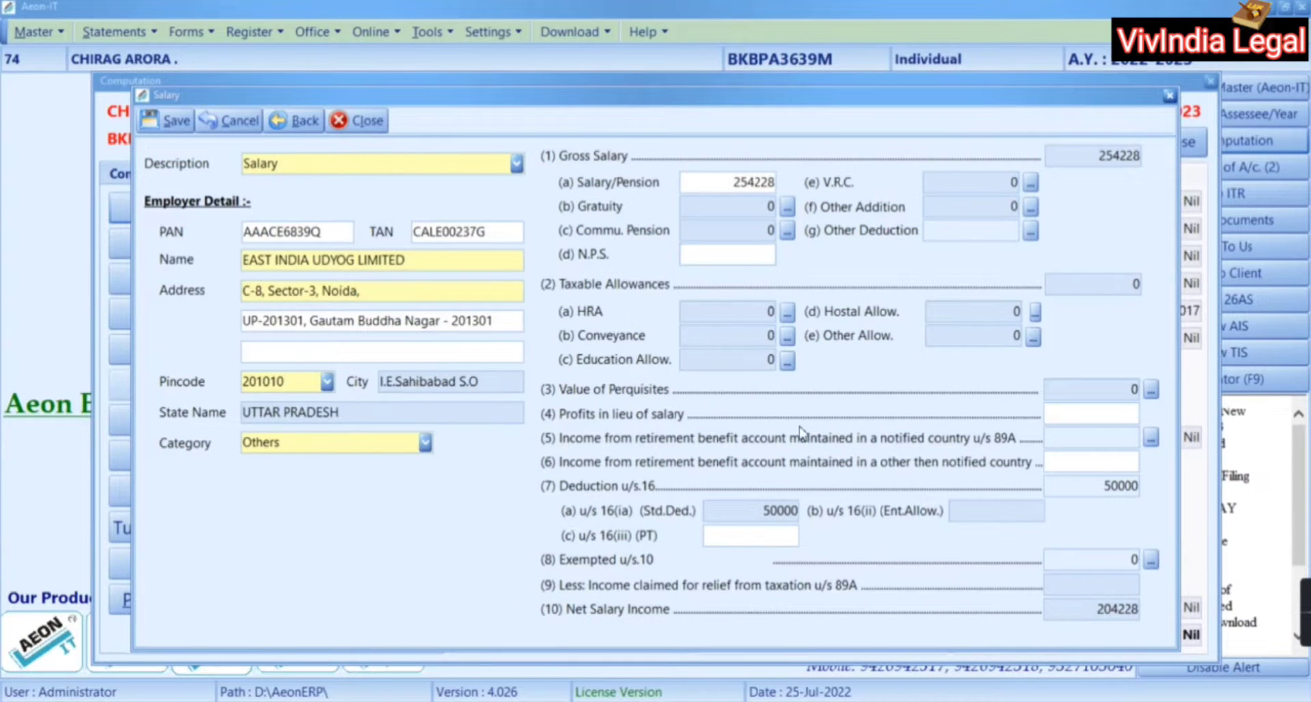
{"action": "left_click", "coordinate": [164, 123]}
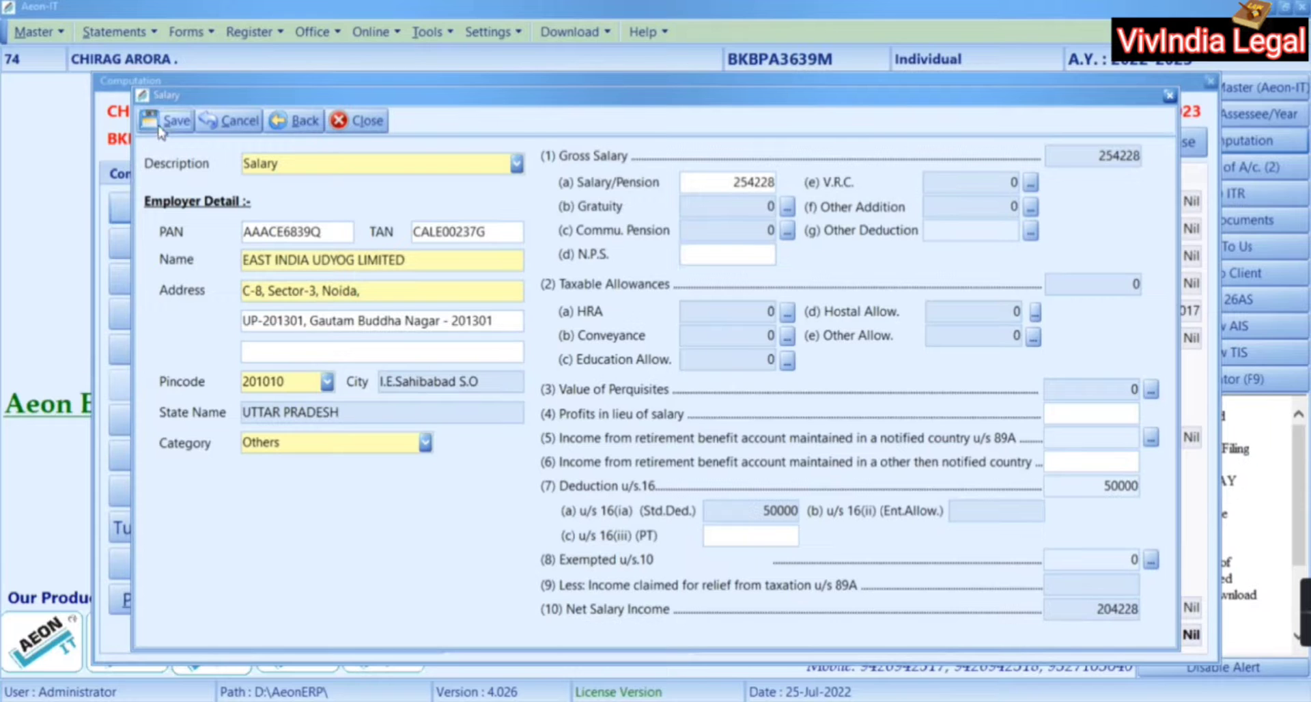
{"action": "left_click", "coordinate": [596, 398]}
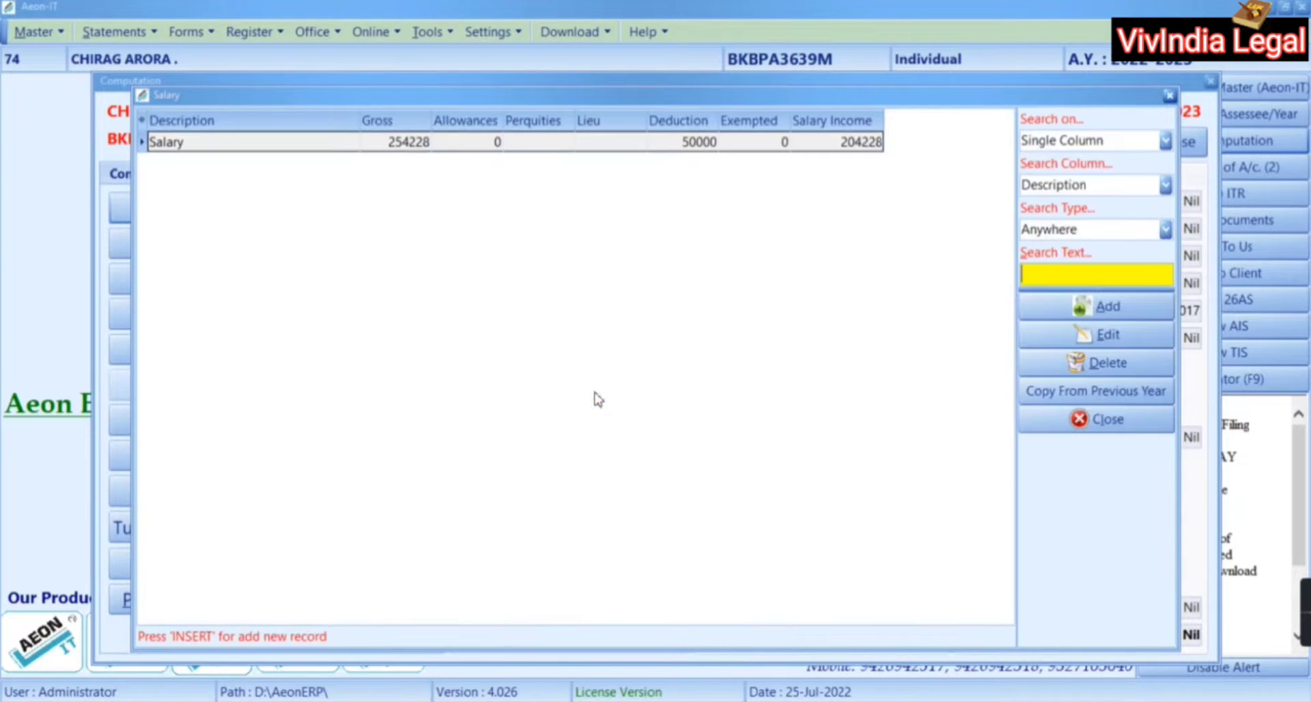
{"action": "left_click", "coordinate": [1135, 423]}
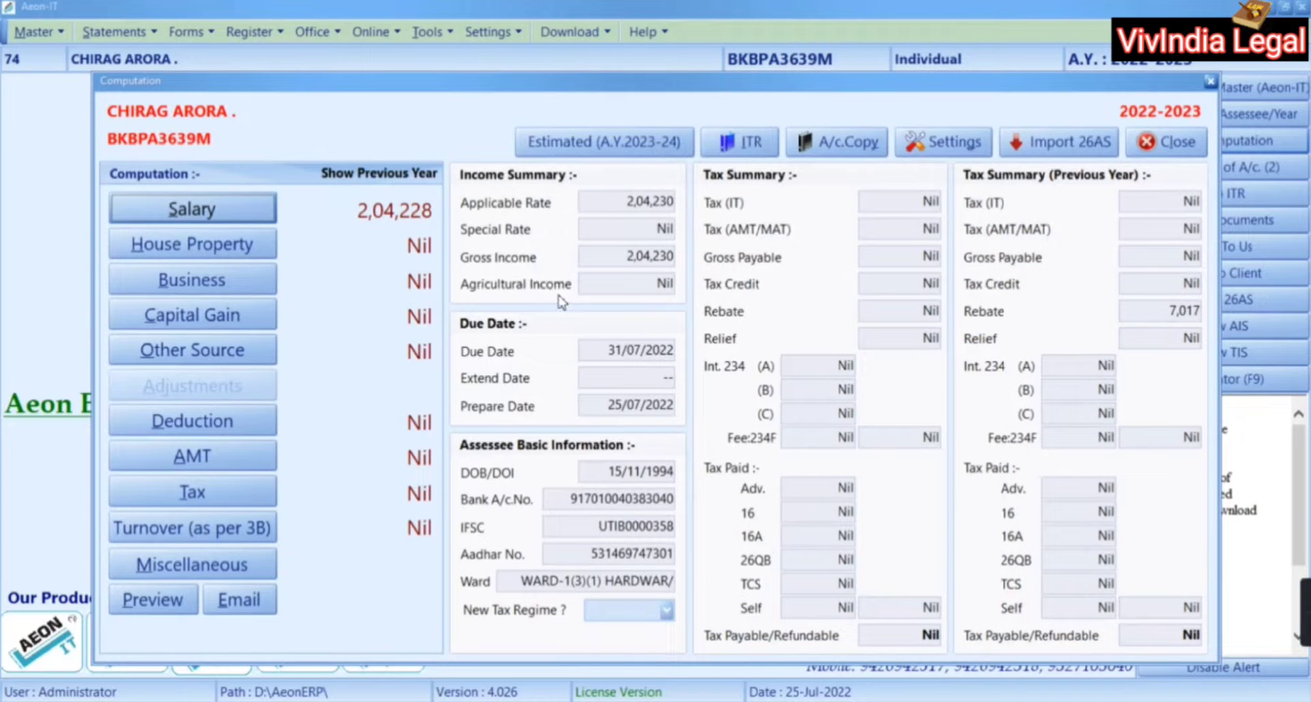
{"action": "left_click", "coordinate": [215, 283]}
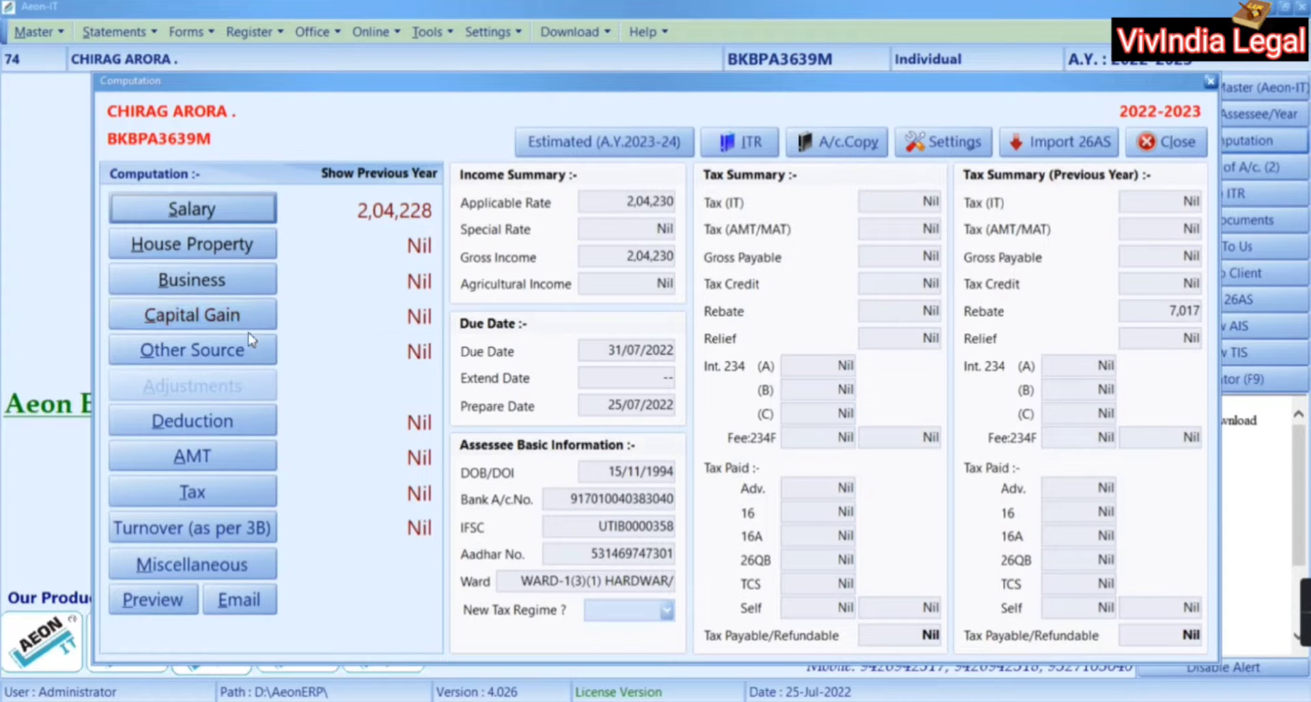
{"action": "left_click", "coordinate": [251, 352]}
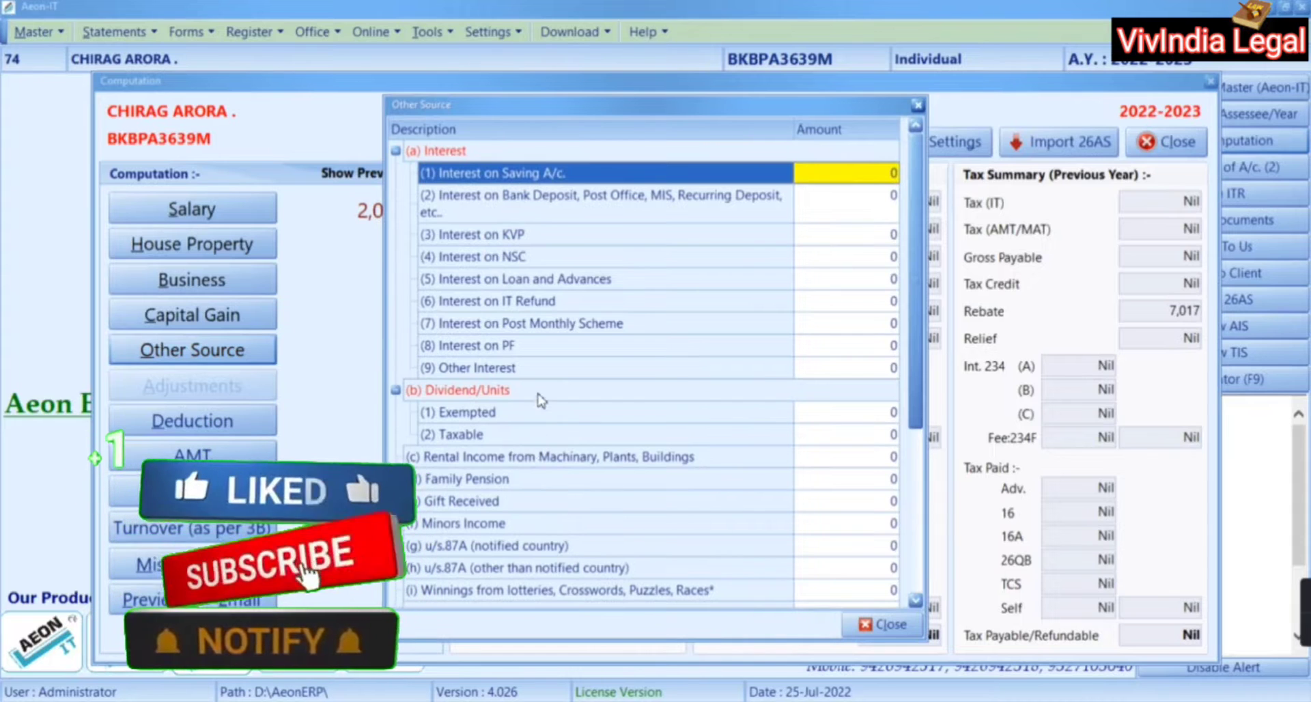
Record 20500 as Other Income under (o) Others and close the Other Source dialogs
{"action": "scroll", "coordinate": [502, 471], "scroll_direction": "down", "scroll_amount": 4}
{"action": "double_click", "coordinate": [499, 488]}
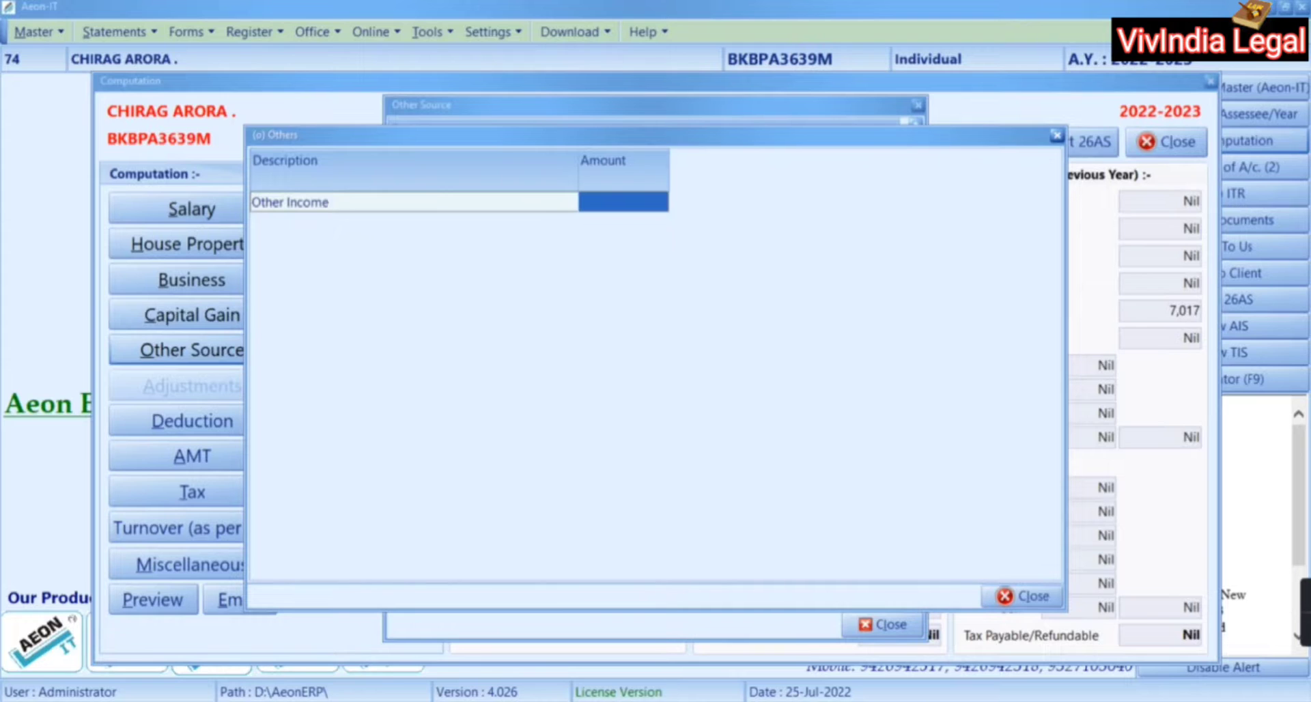
{"action": "left_click", "coordinate": [412, 203]}
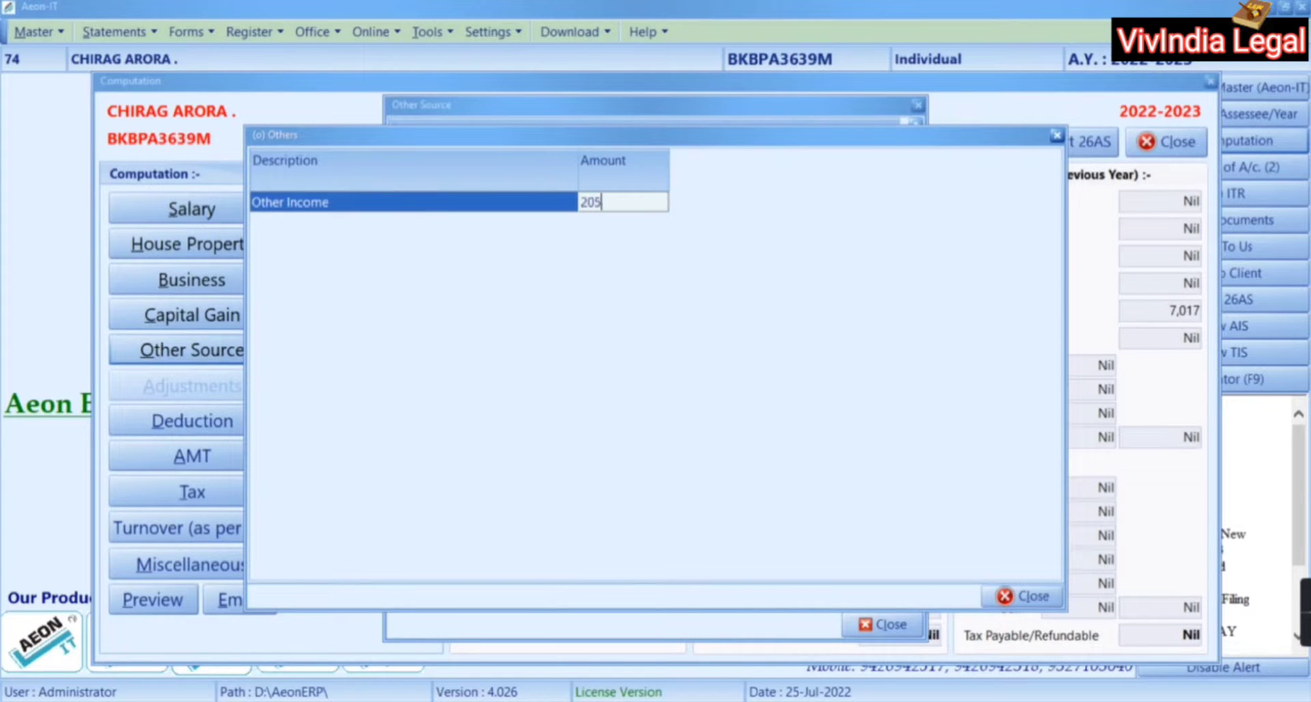
{"action": "key", "text": "Return"}
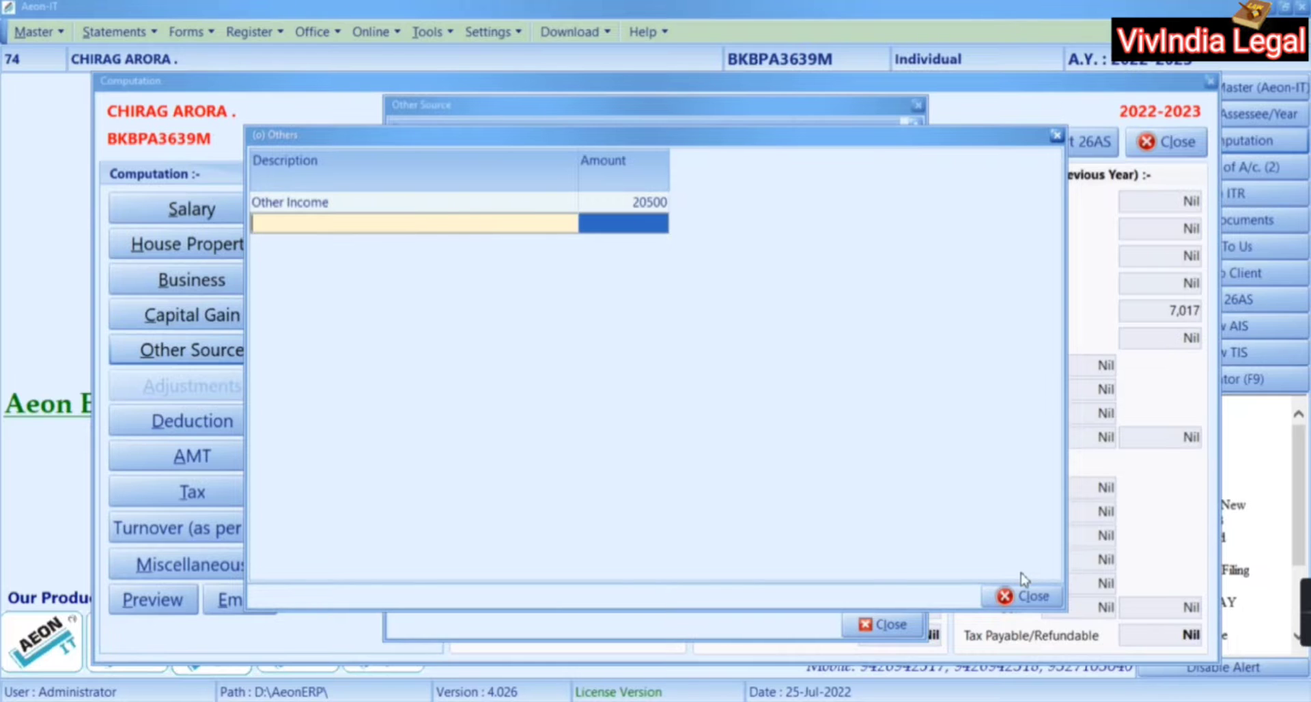
{"action": "left_click", "coordinate": [1024, 594]}
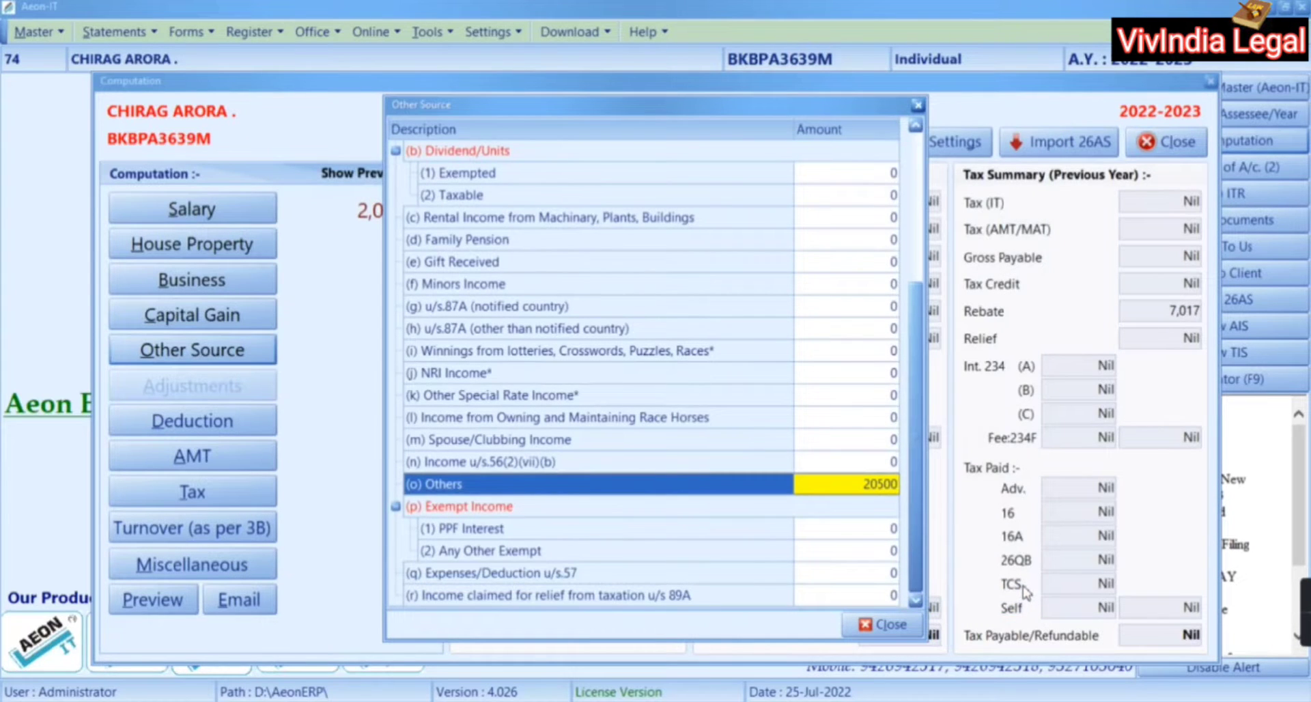
{"action": "left_click", "coordinate": [881, 624]}
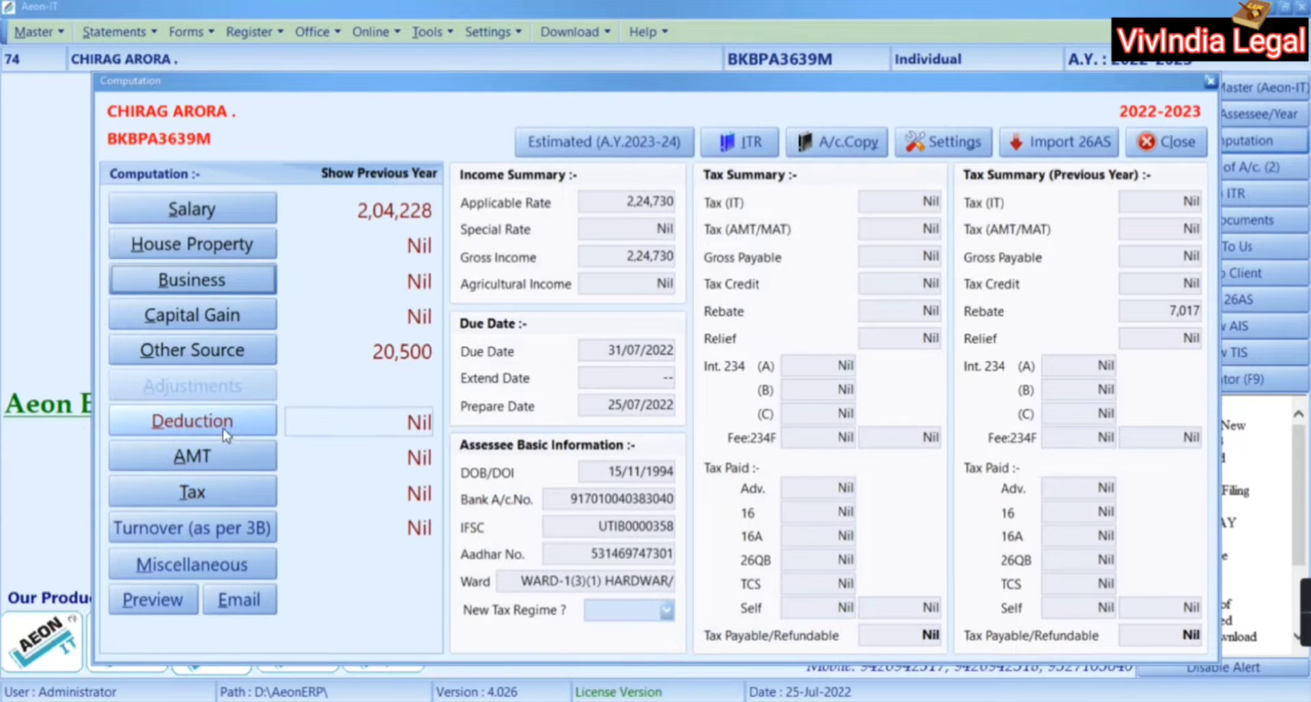
Open the 80C deduction details and insert a new empty investment row
{"action": "left_click", "coordinate": [223, 433]}
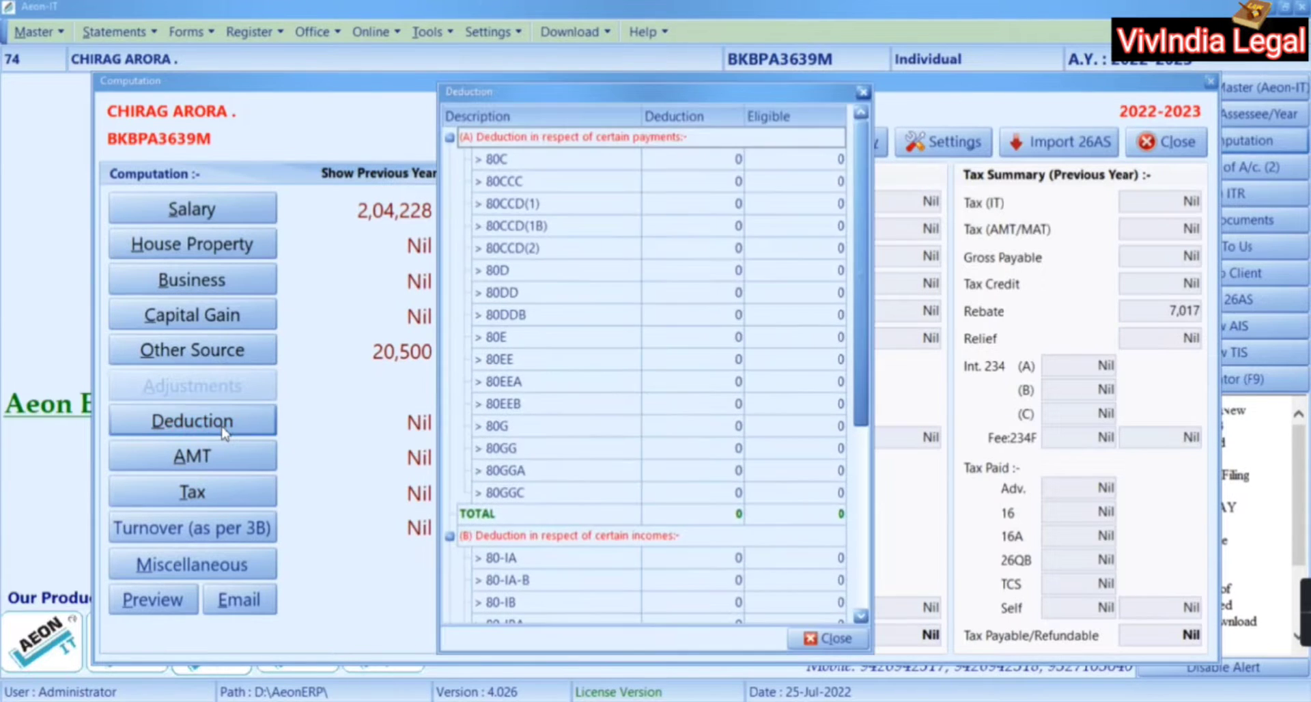
{"action": "left_click", "coordinate": [775, 161]}
{"action": "double_click", "coordinate": [774, 163]}
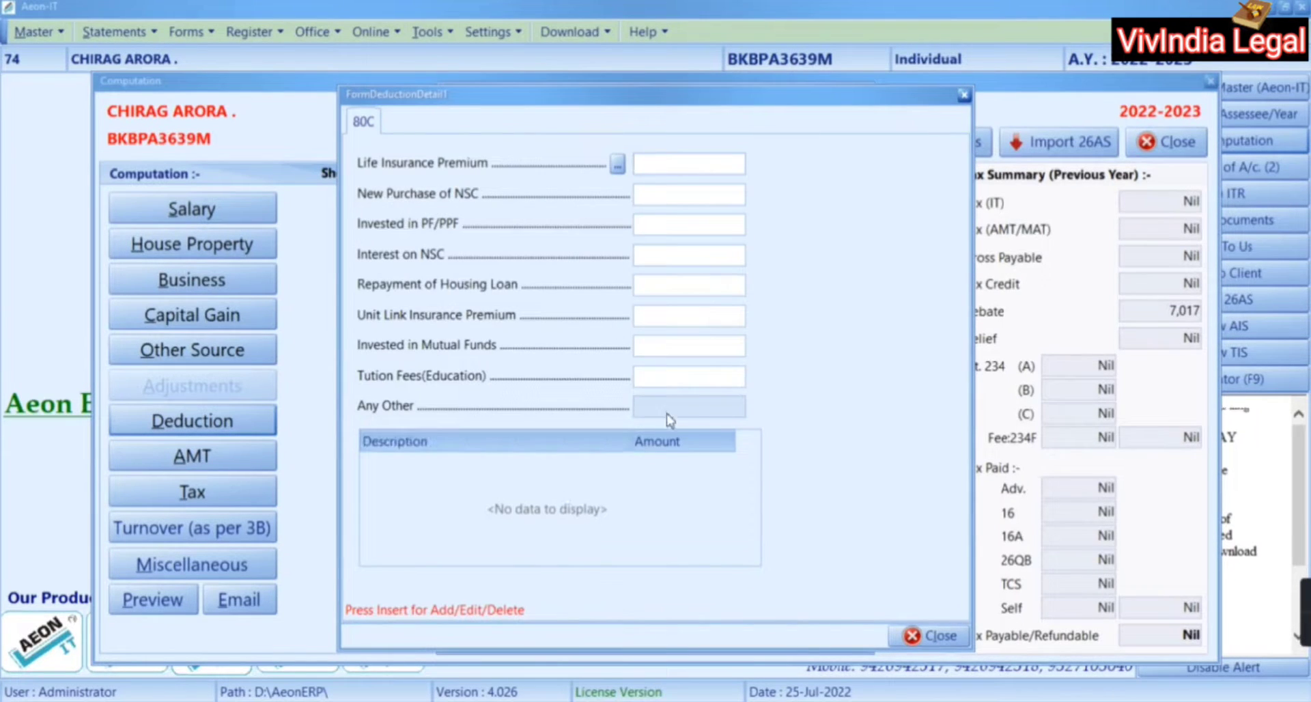
{"action": "key", "text": "Insert"}
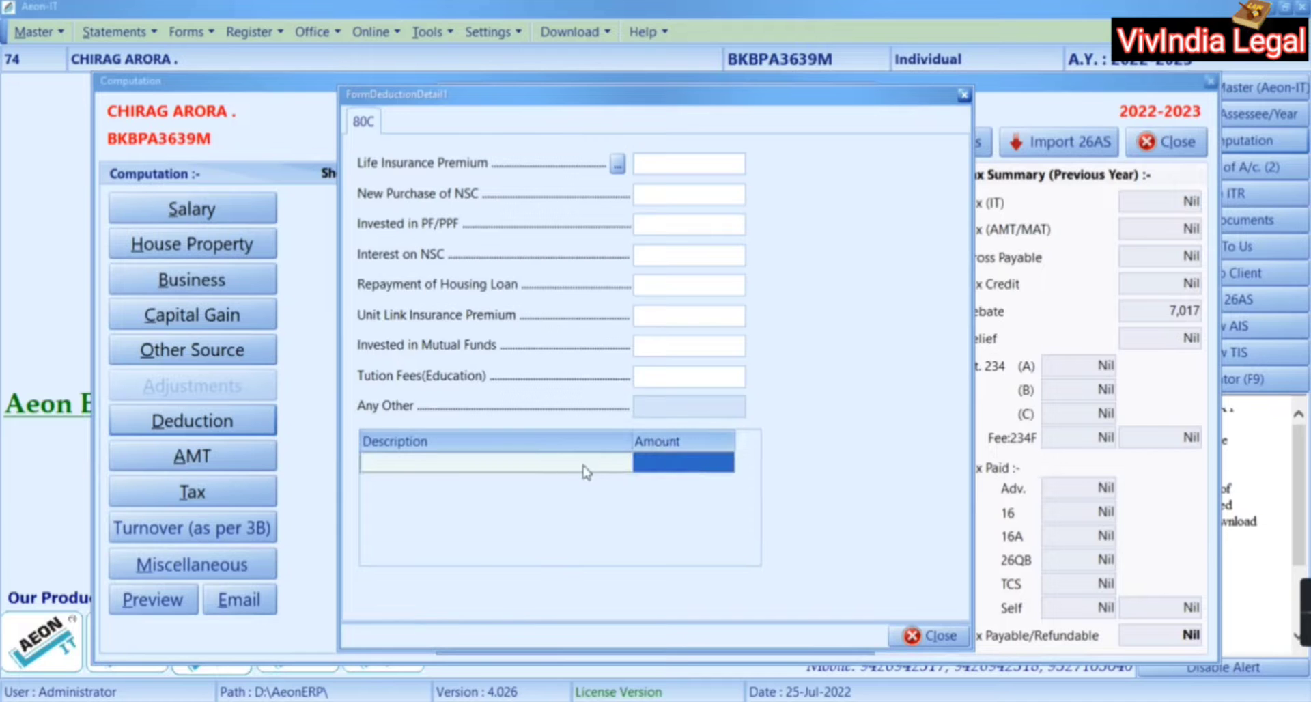
{"action": "left_click", "coordinate": [654, 468]}
{"action": "key", "text": "alt+Tab"}
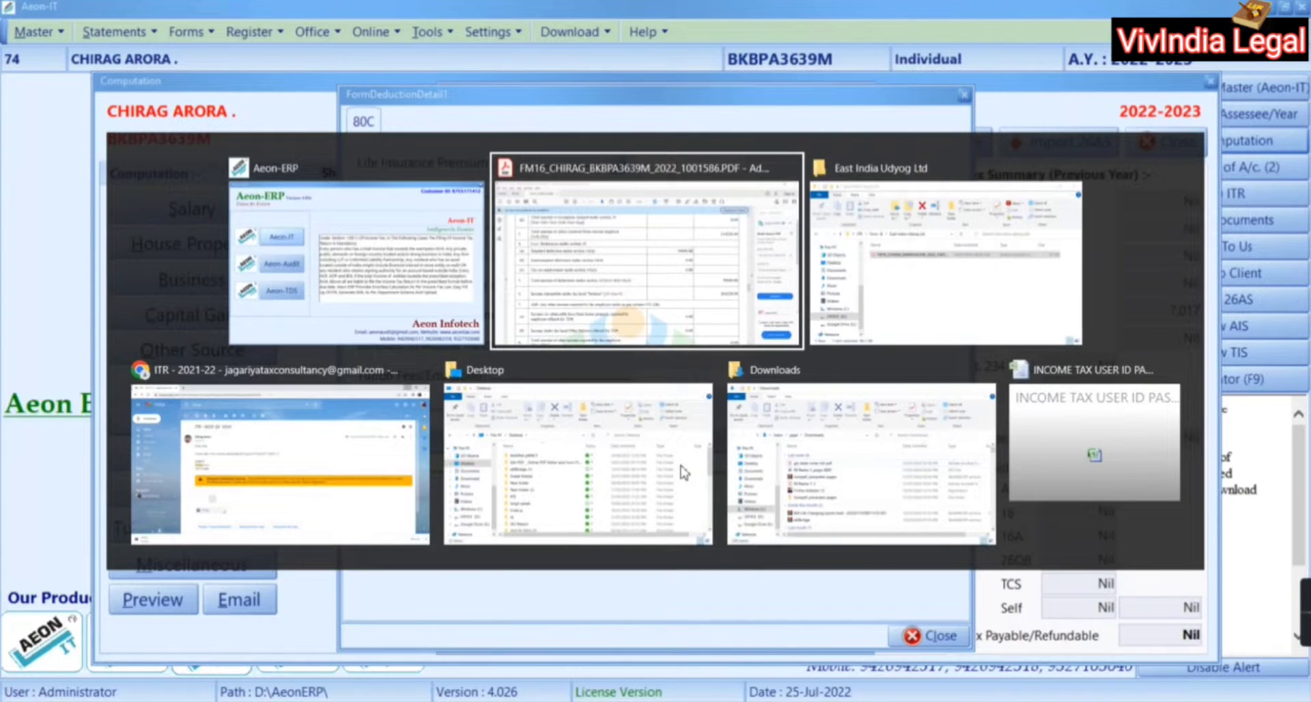
Review the Form 16 Chapter VI-A deductions, all 0.00 including 80C, then close Acrobat Reader
{"action": "scroll", "coordinate": [680, 463], "scroll_direction": "down", "scroll_amount": 3}
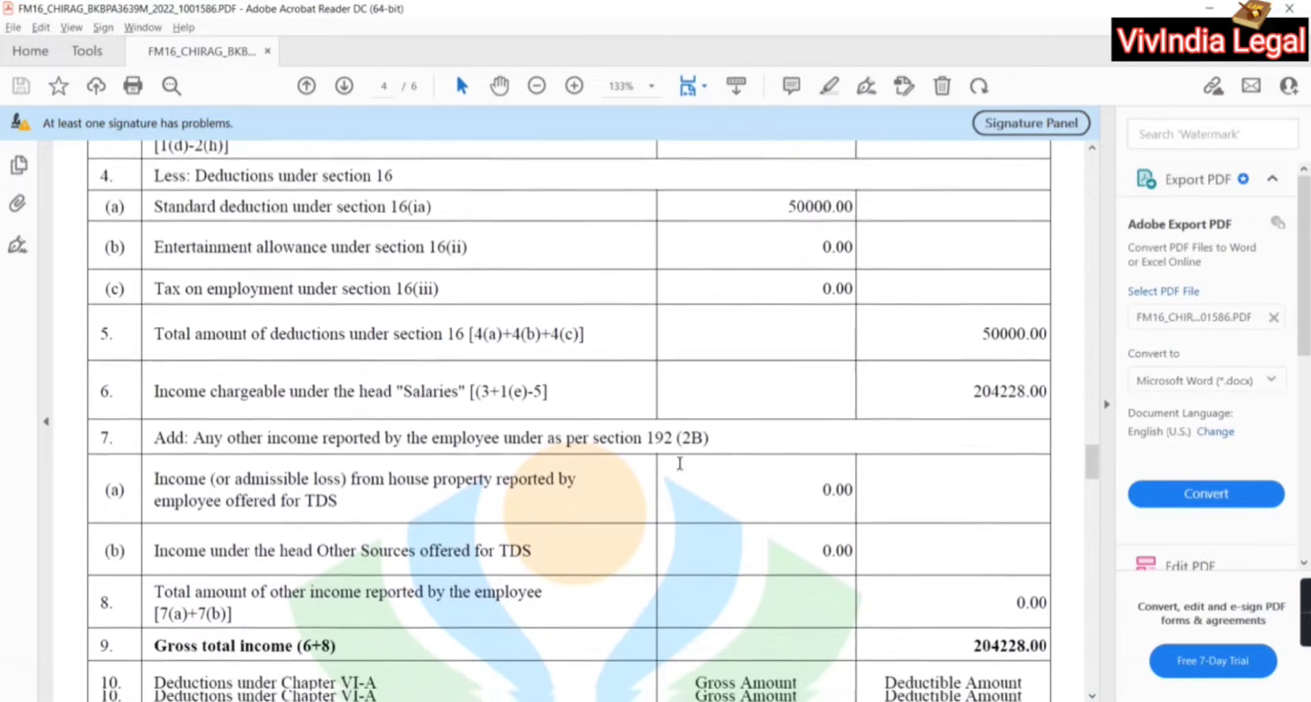
{"action": "scroll", "coordinate": [680, 463], "scroll_direction": "down", "scroll_amount": 20}
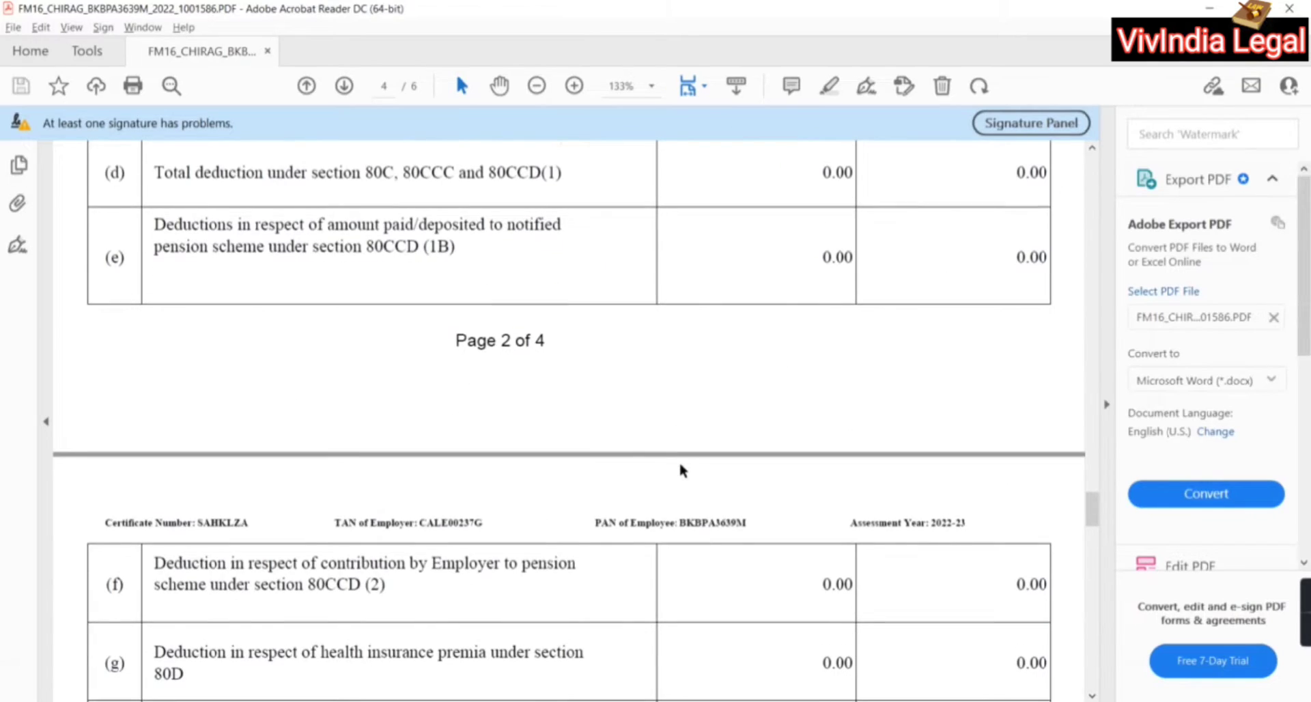
{"action": "scroll", "coordinate": [680, 470], "scroll_direction": "down", "scroll_amount": 8}
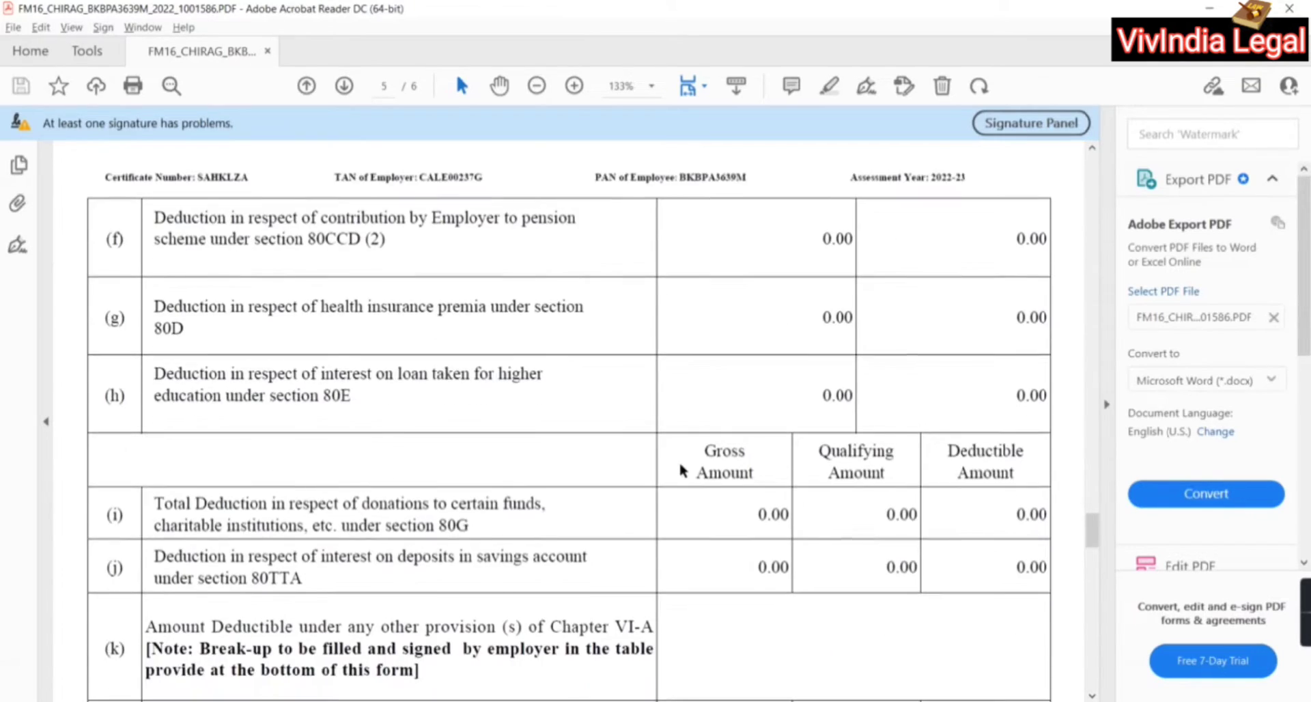
{"action": "scroll", "coordinate": [680, 470], "scroll_direction": "down", "scroll_amount": 20}
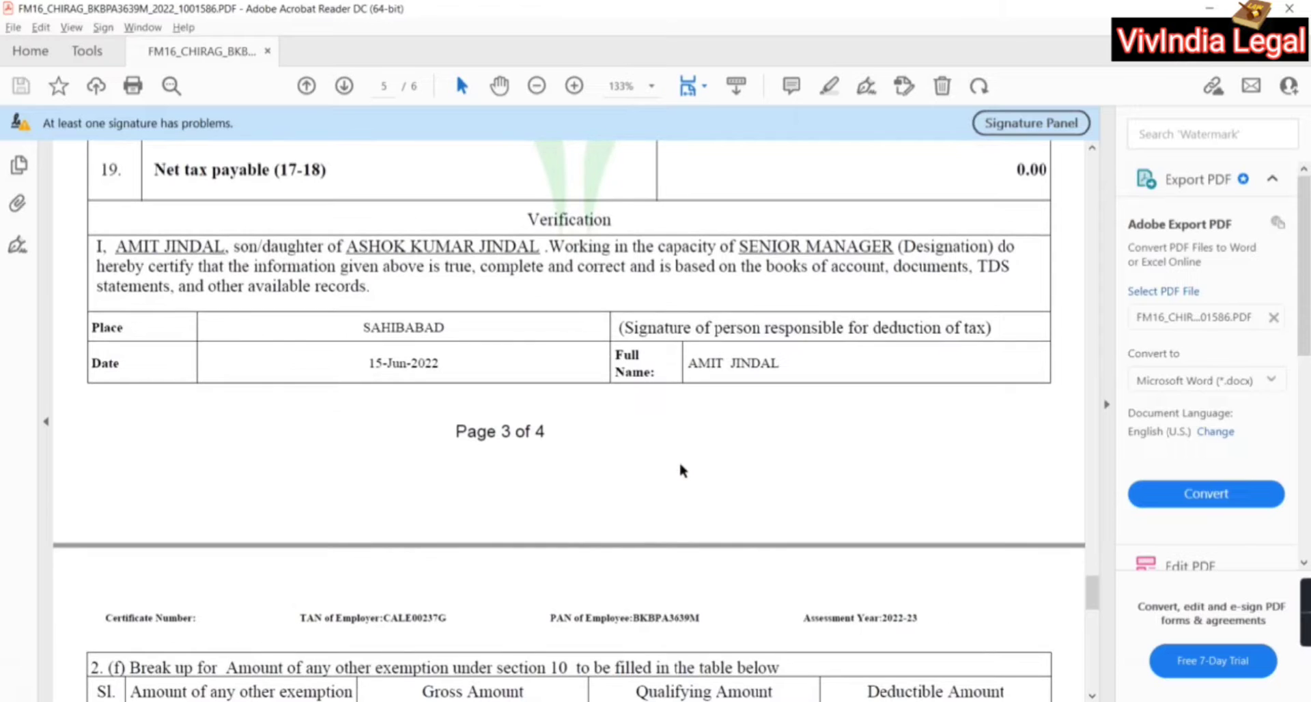
{"action": "scroll", "coordinate": [680, 470], "scroll_direction": "down", "scroll_amount": 12}
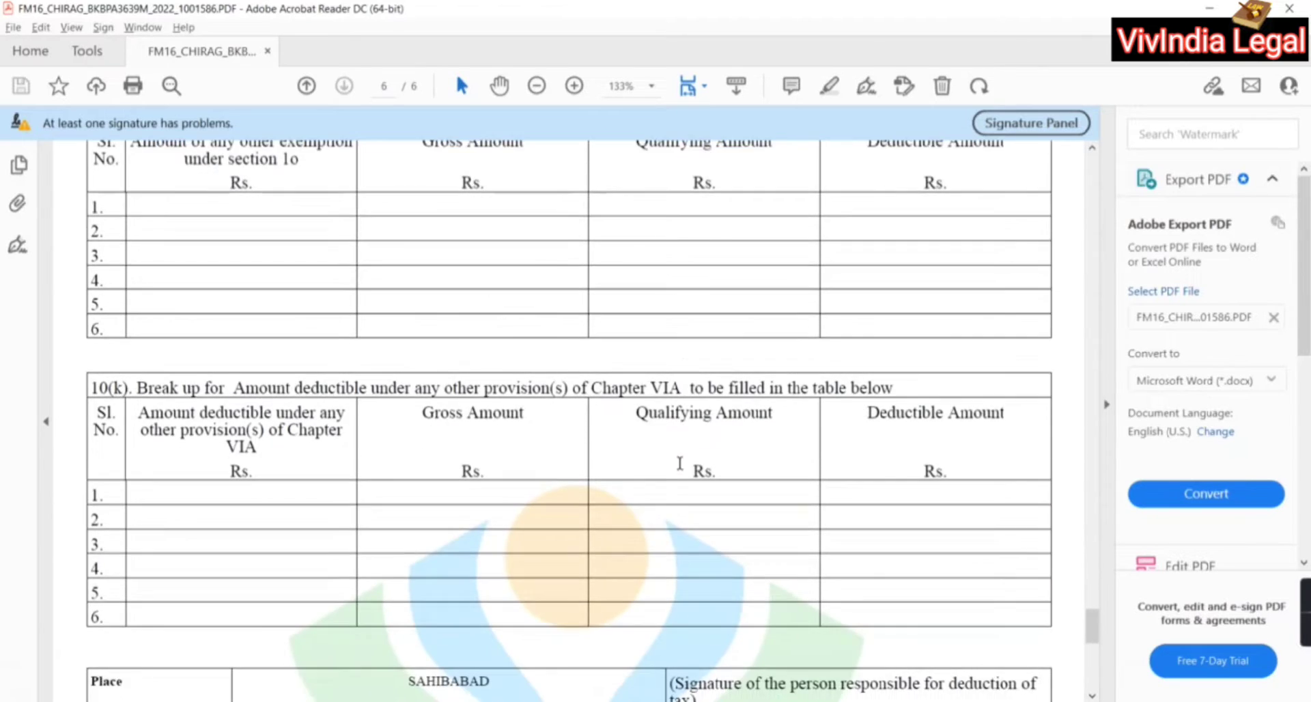
{"action": "scroll", "coordinate": [680, 463], "scroll_direction": "down", "scroll_amount": 8}
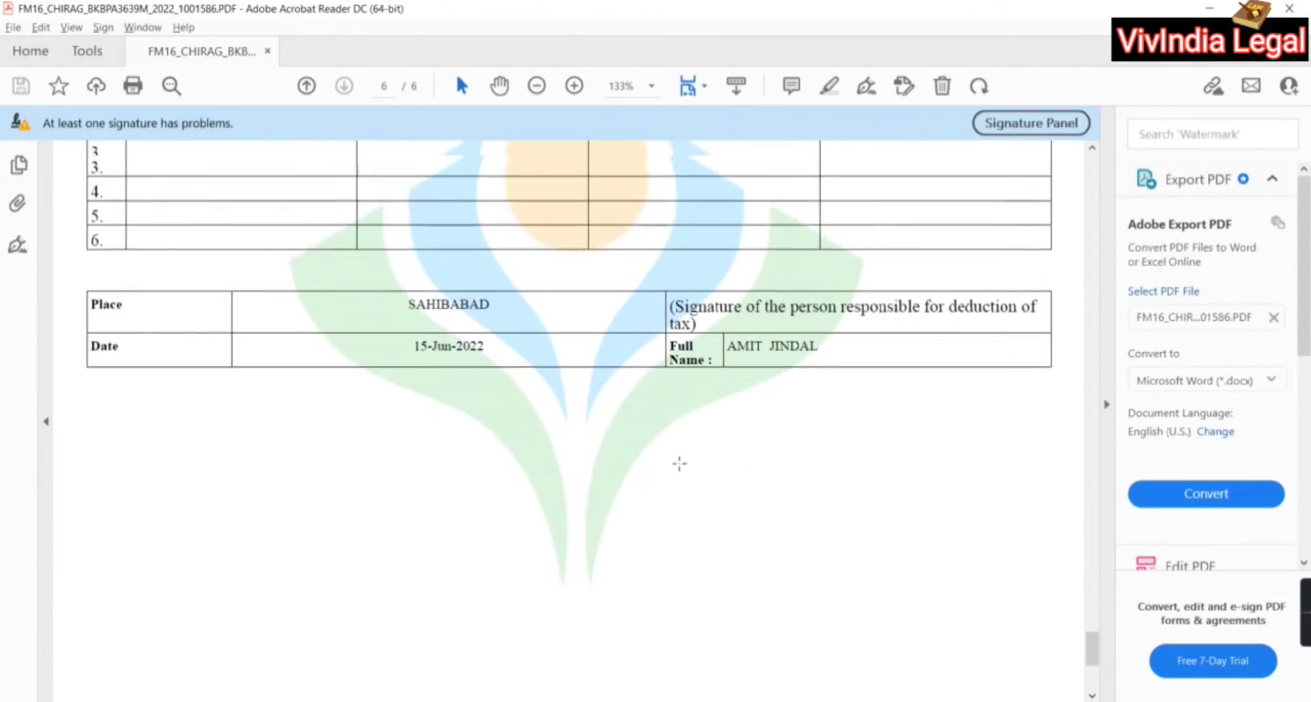
{"action": "scroll", "coordinate": [680, 463], "scroll_direction": "up", "scroll_amount": 20}
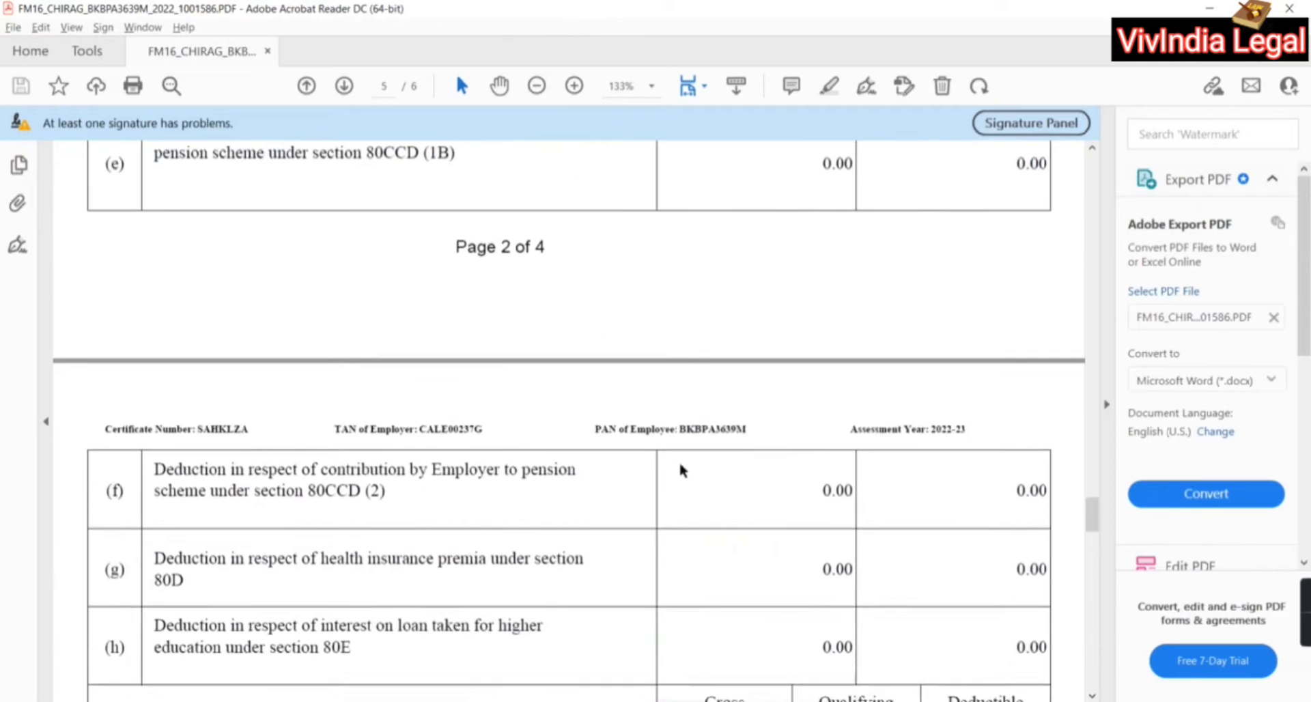
{"action": "scroll", "coordinate": [680, 470], "scroll_direction": "up", "scroll_amount": 11}
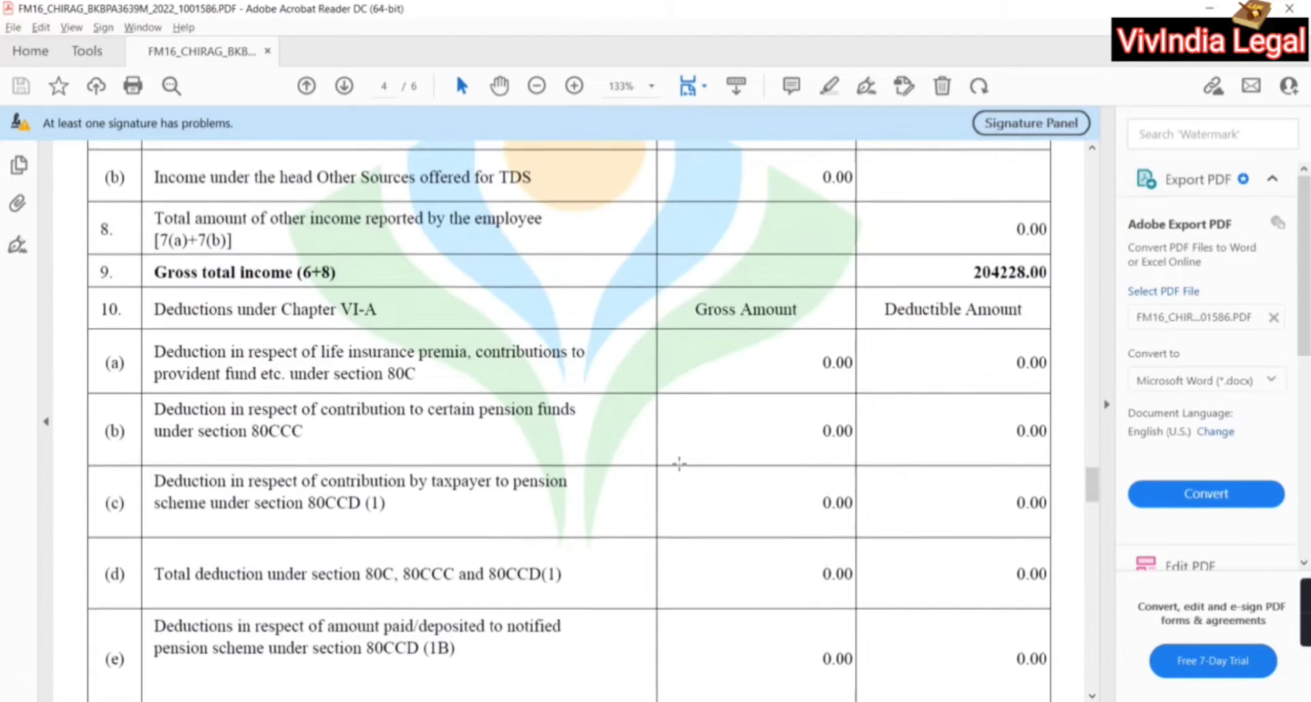
{"action": "scroll", "coordinate": [679, 462], "scroll_direction": "up", "scroll_amount": 3}
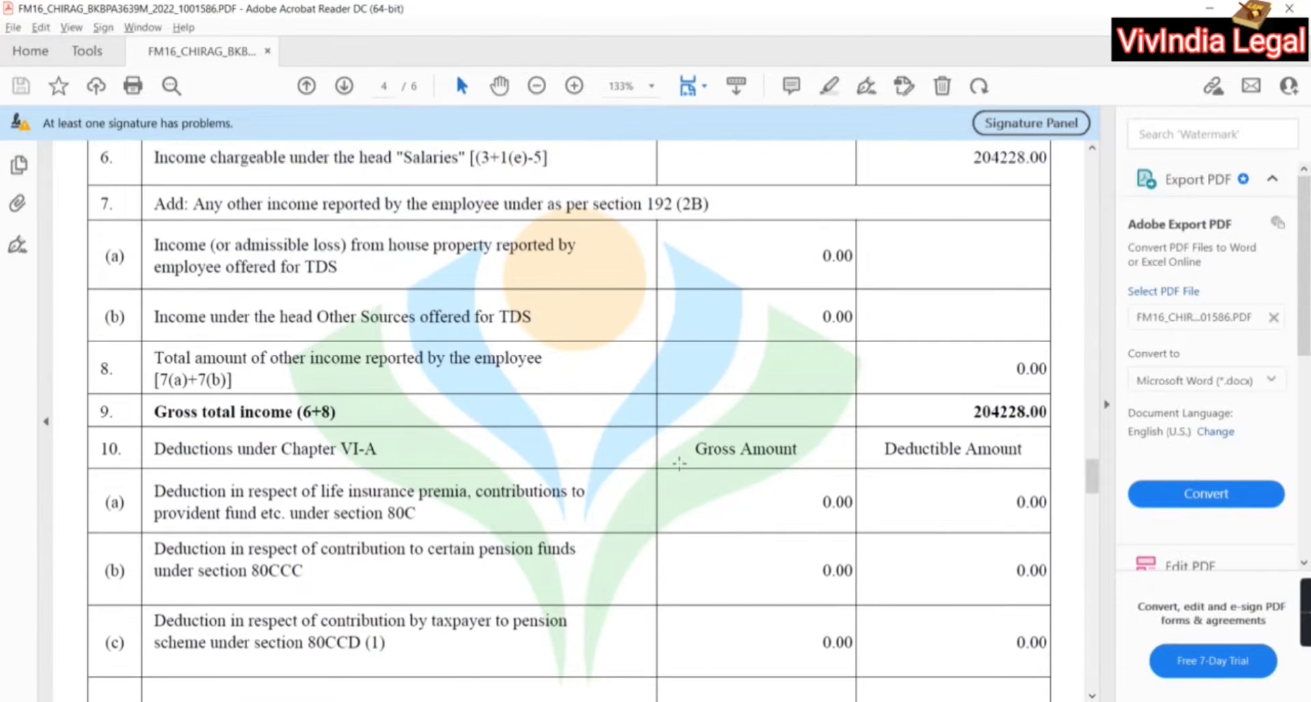
{"action": "scroll", "coordinate": [653, 590], "scroll_direction": "down", "scroll_amount": 3}
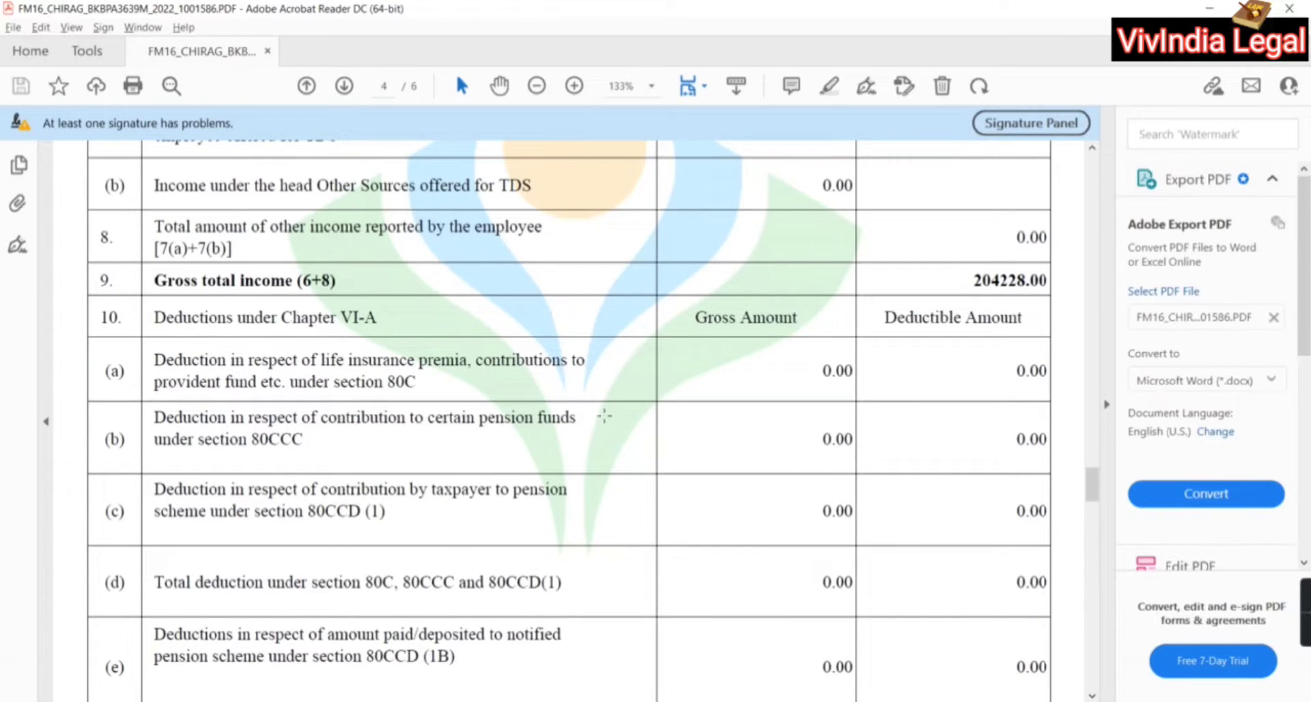
{"action": "scroll", "coordinate": [604, 414], "scroll_direction": "up", "scroll_amount": 3}
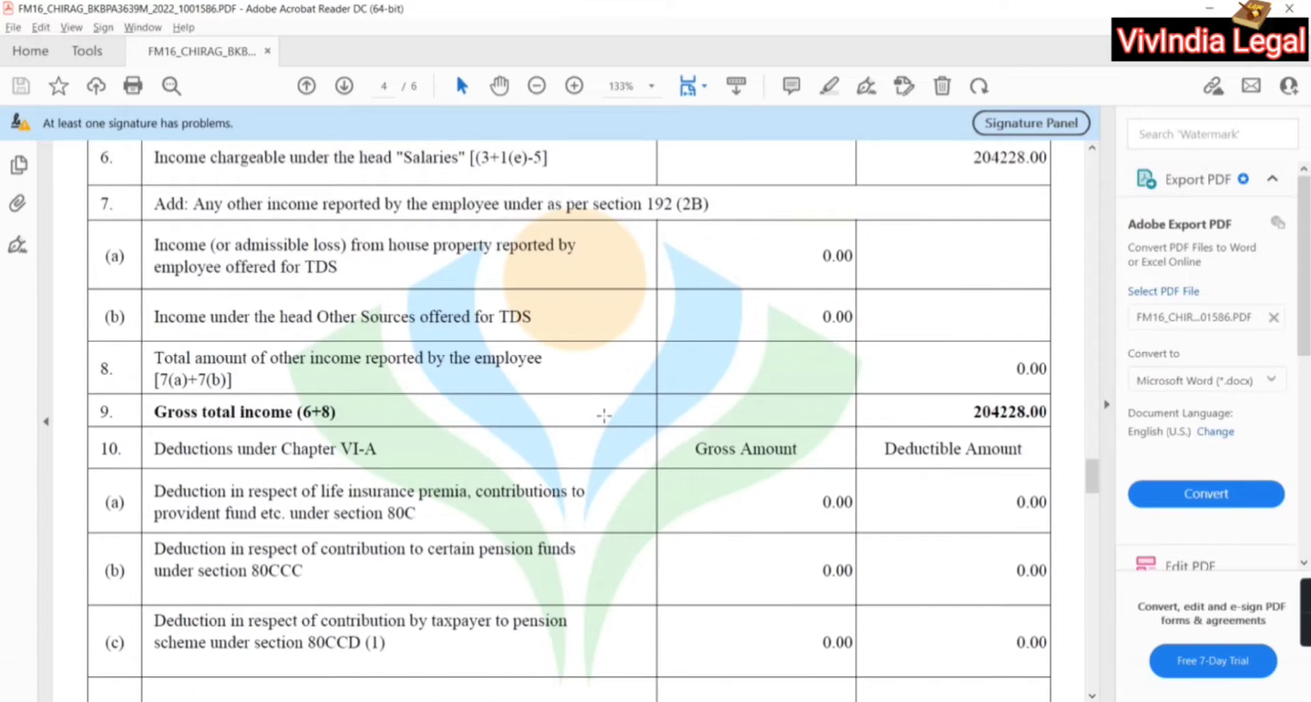
{"action": "scroll", "coordinate": [604, 418], "scroll_direction": "down", "scroll_amount": 20}
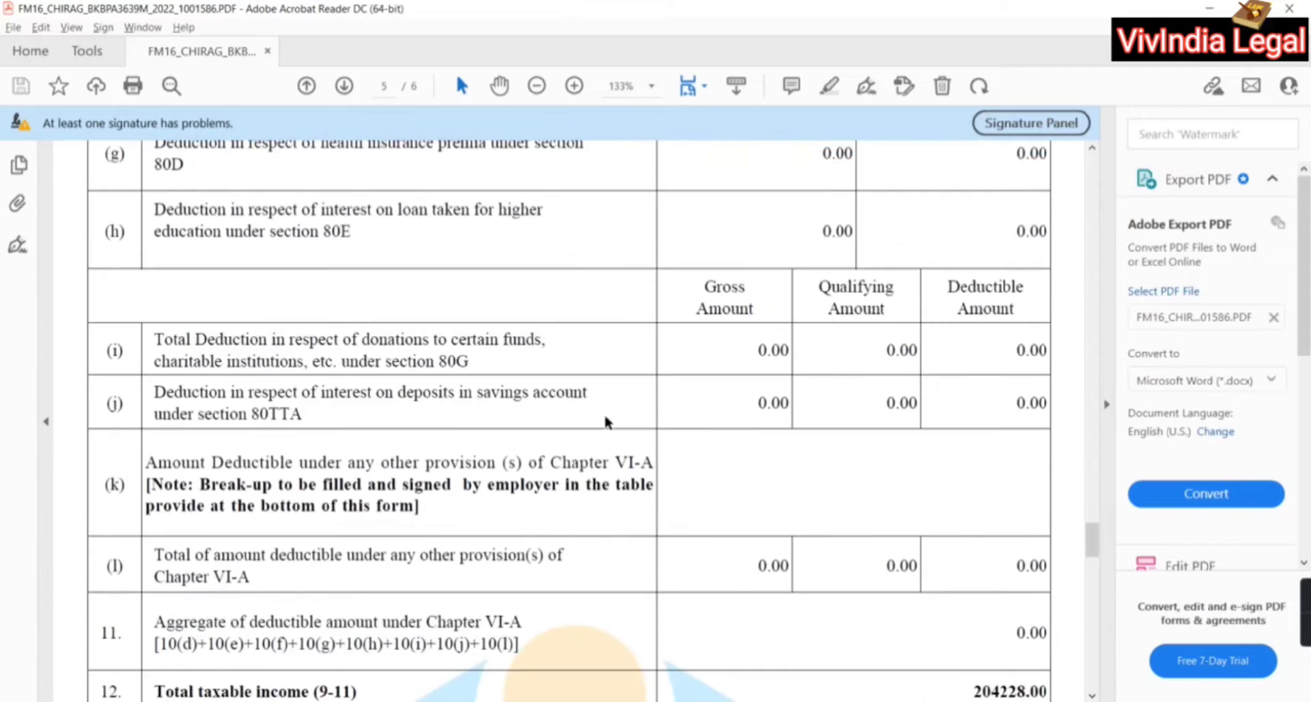
{"action": "scroll", "coordinate": [605, 422], "scroll_direction": "down", "scroll_amount": 8}
{"action": "scroll", "coordinate": [604, 415], "scroll_direction": "up", "scroll_amount": 6}
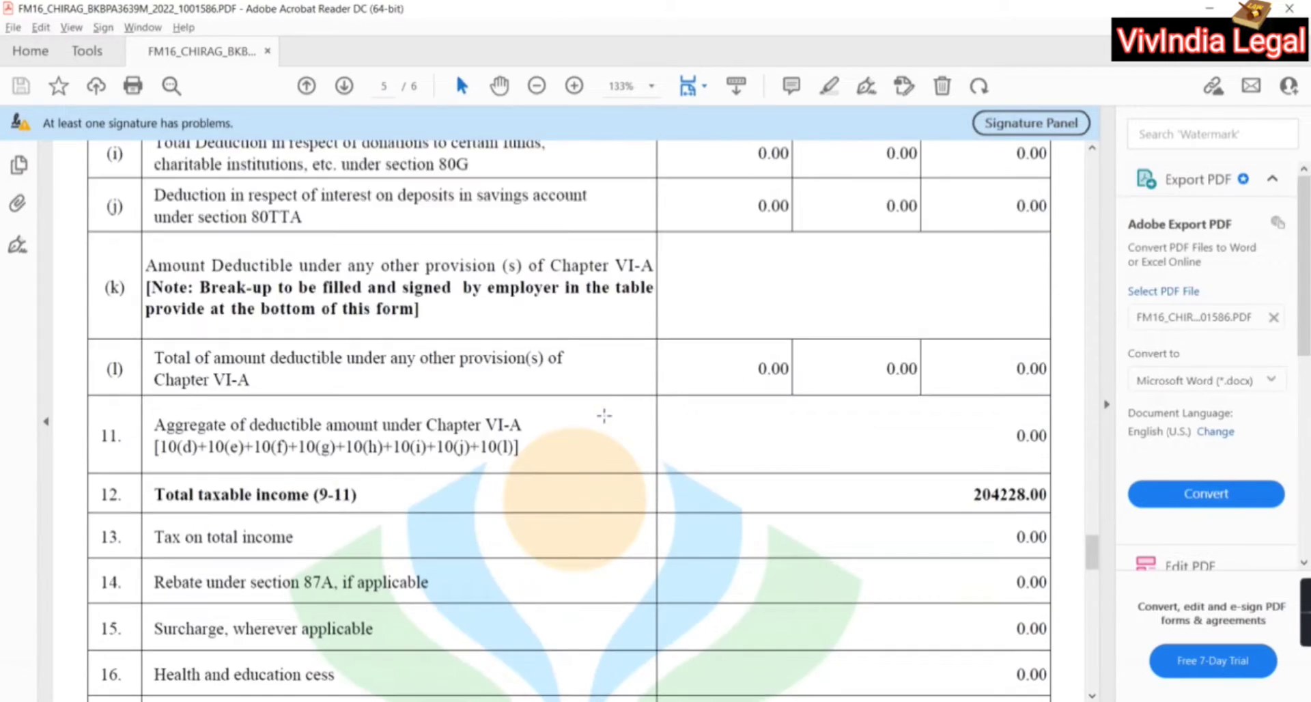
{"action": "scroll", "coordinate": [604, 415], "scroll_direction": "down", "scroll_amount": 15}
{"action": "scroll", "coordinate": [604, 414], "scroll_direction": "down", "scroll_amount": 20}
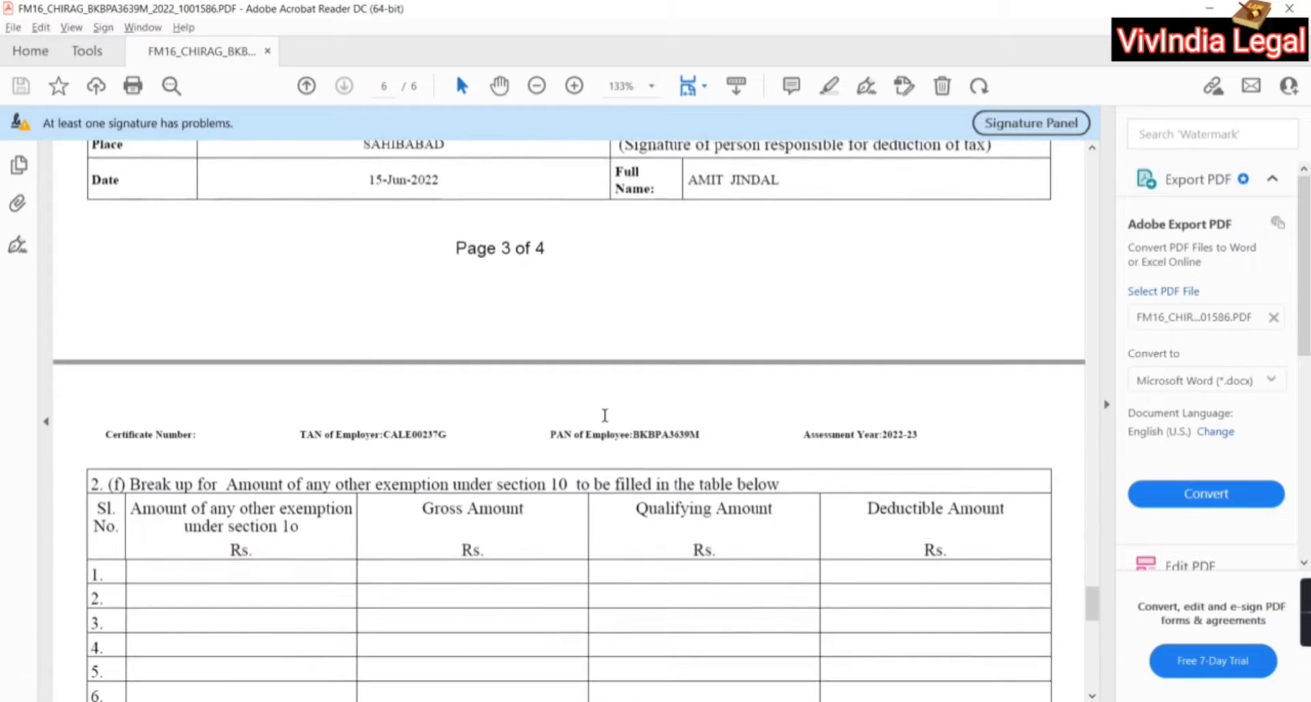
{"action": "scroll", "coordinate": [605, 418], "scroll_direction": "up", "scroll_amount": 15}
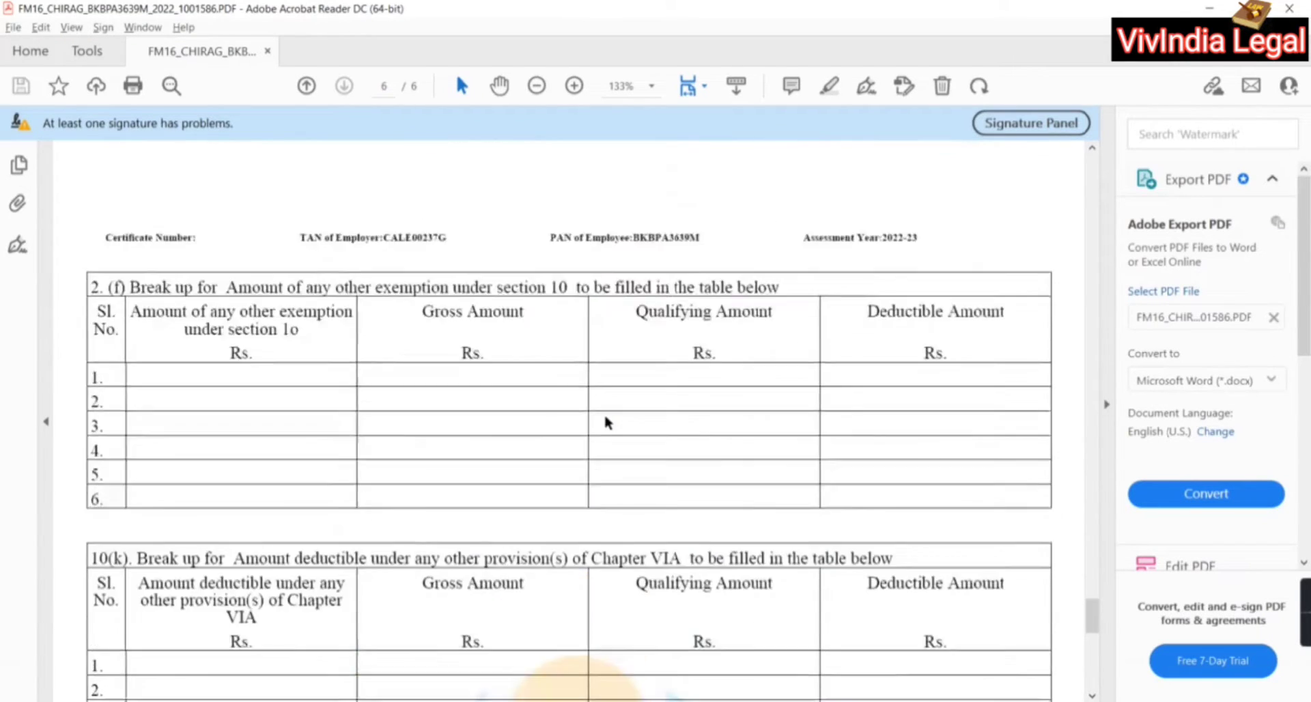
{"action": "scroll", "coordinate": [605, 418], "scroll_direction": "up", "scroll_amount": 7}
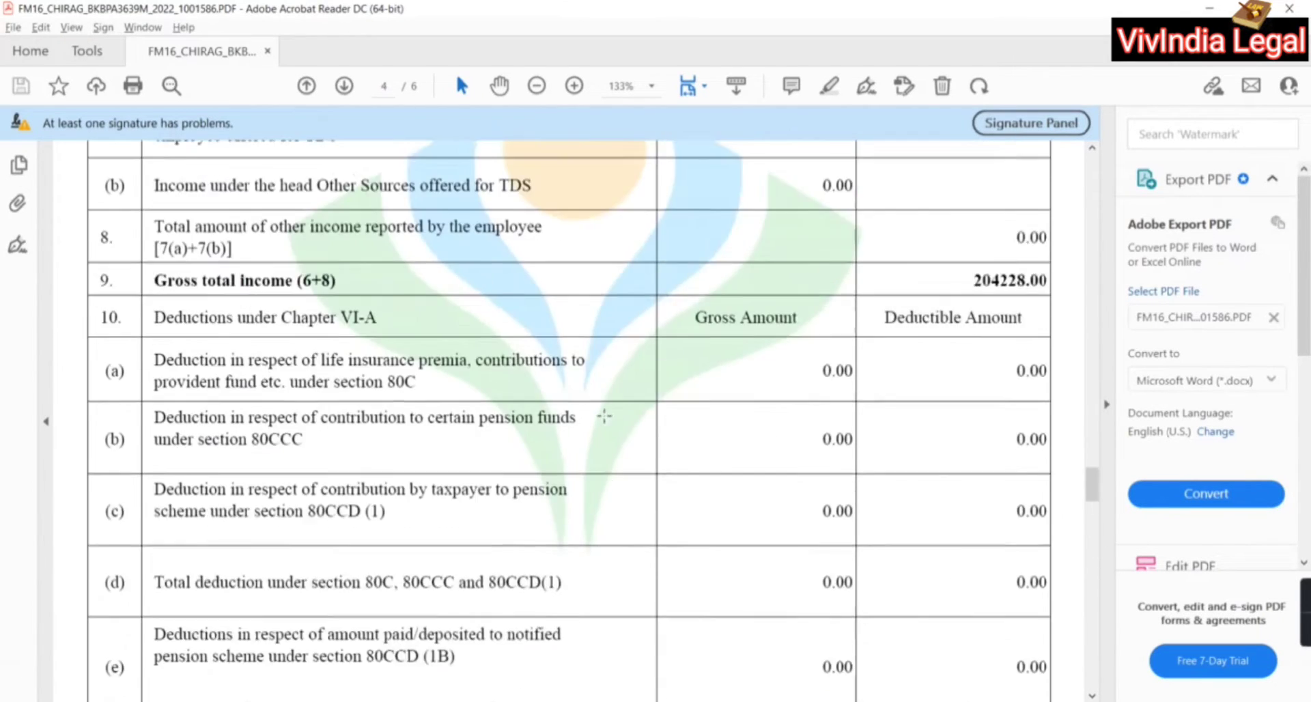
{"action": "scroll", "coordinate": [604, 415], "scroll_direction": "up", "scroll_amount": 1}
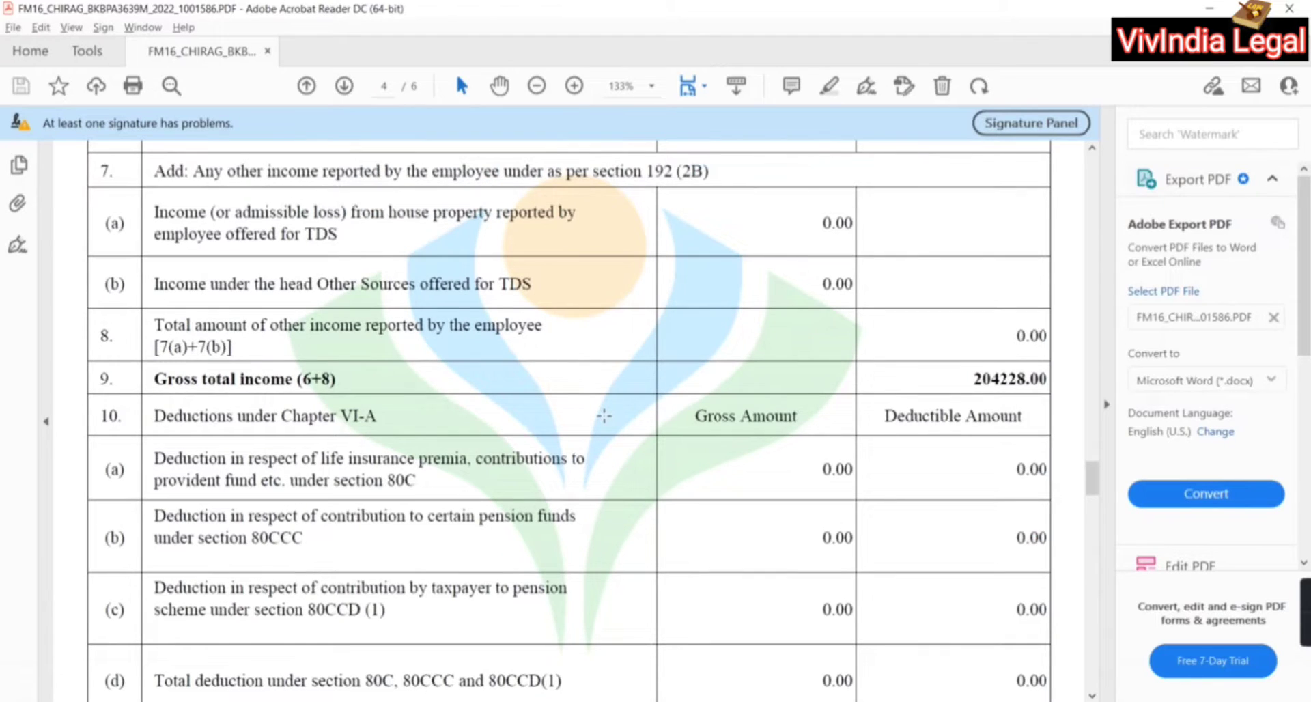
{"action": "scroll", "coordinate": [604, 415], "scroll_direction": "down", "scroll_amount": 4}
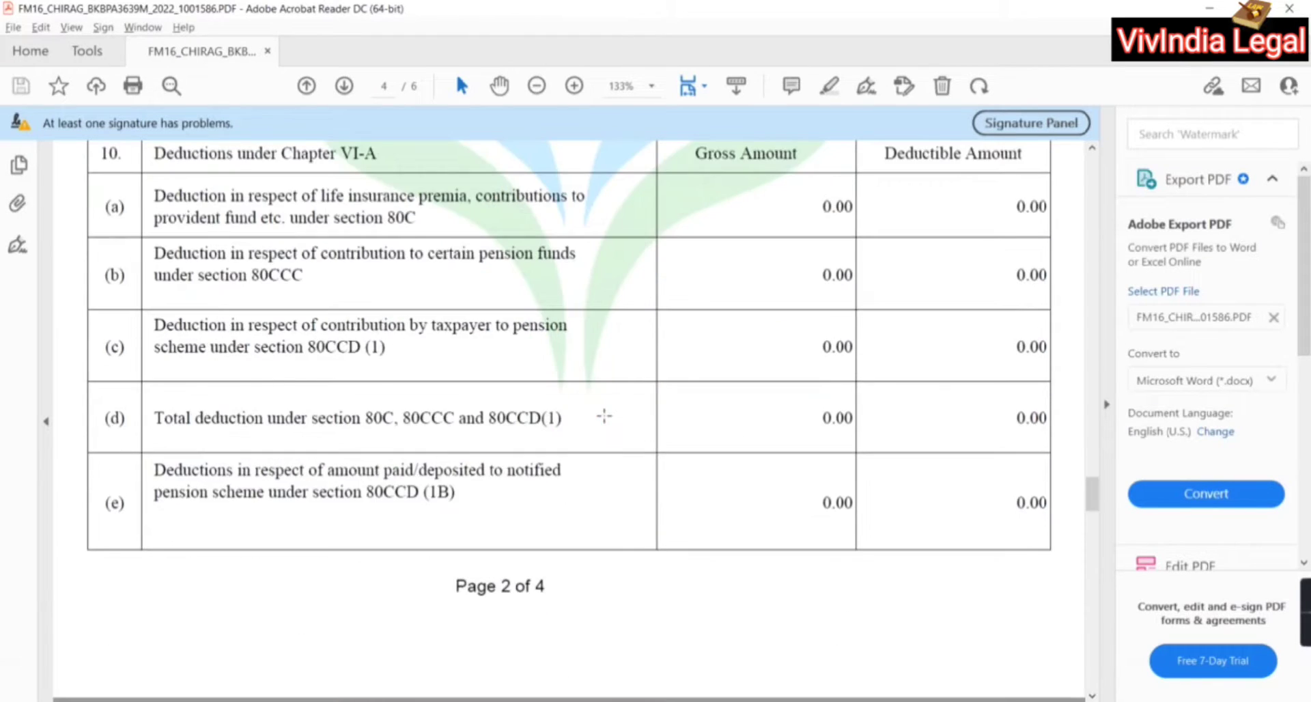
{"action": "scroll", "coordinate": [604, 415], "scroll_direction": "up", "scroll_amount": 2}
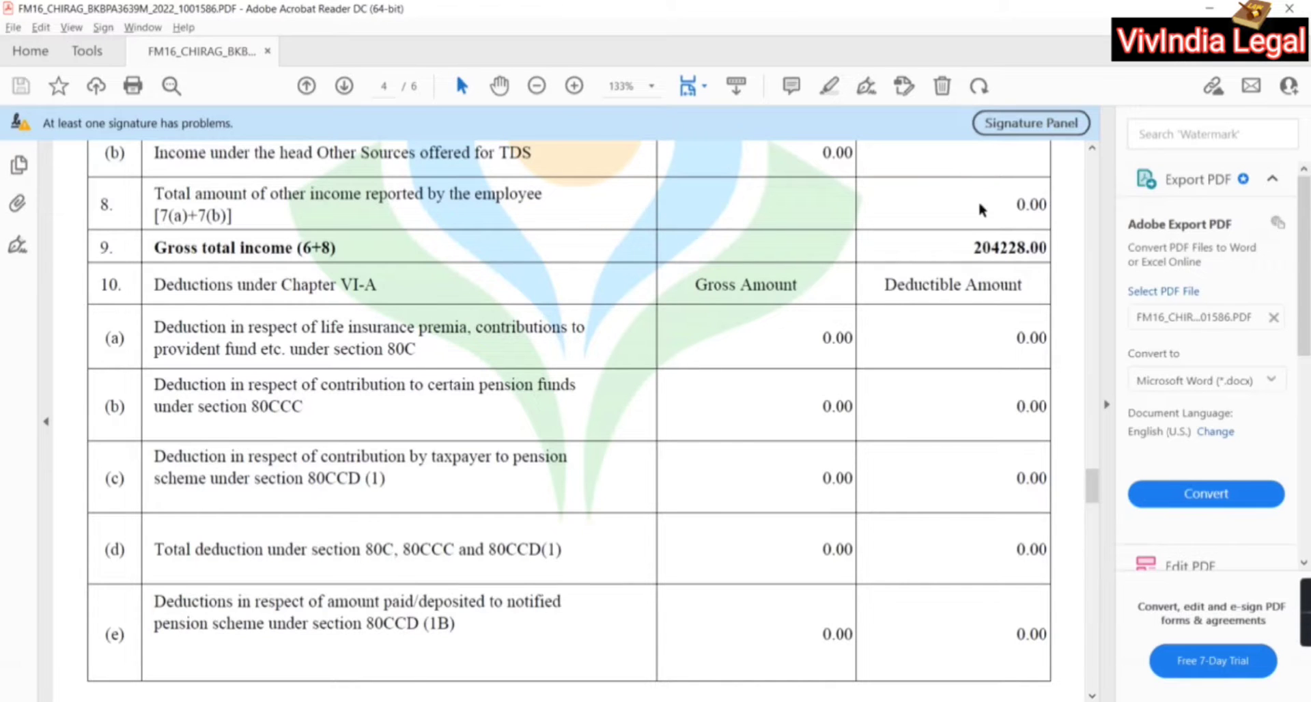
{"action": "left_click", "coordinate": [1303, 8]}
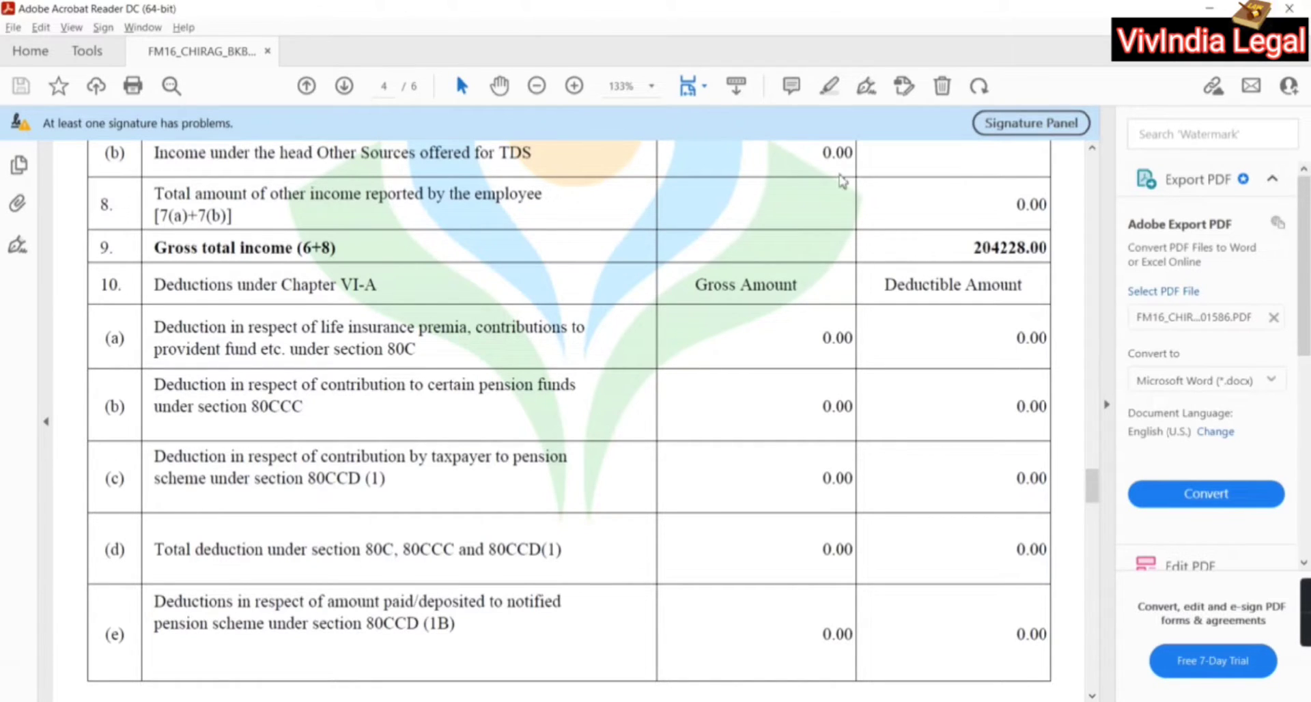
{"action": "key", "text": "alt+Tab"}
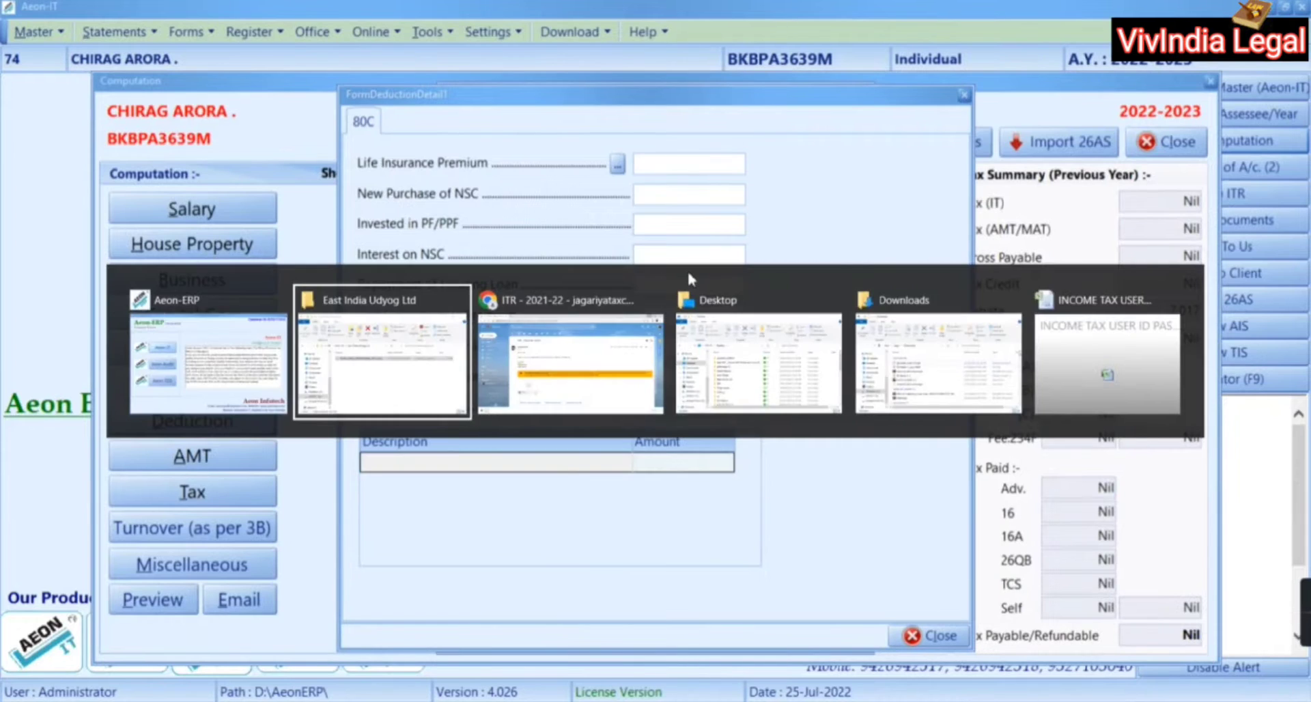
Open the DSS Imagetech Pvt. Ltd folder under Form 16 and its first Form 16 PDF
{"action": "key", "text": "alt+Up"}
{"action": "key", "text": "Up"}
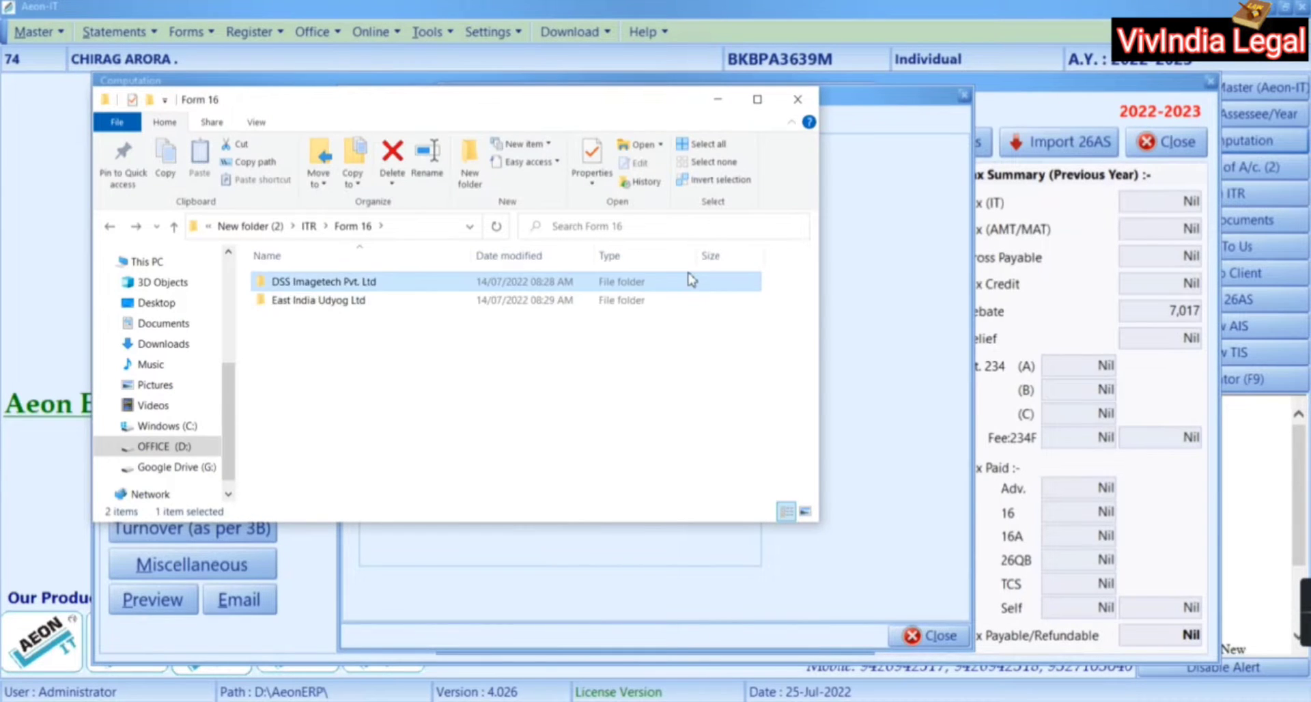
{"action": "key", "text": "Return"}
{"action": "key", "text": "Down"}
{"action": "key", "text": "Up"}
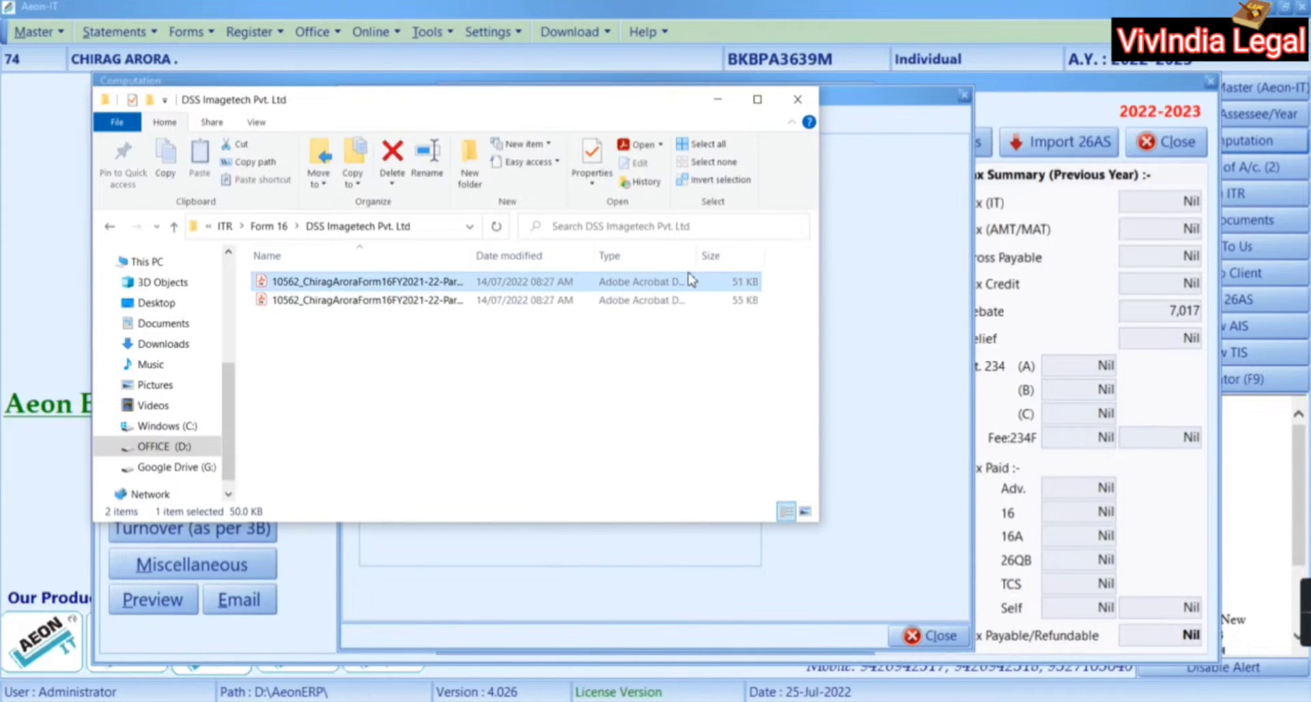
{"action": "key", "text": "Return"}
Read both pages of DSS Imagetech's Form 16 Part A, back to the FORM NO. 16 header, then close Acrobat
{"action": "scroll", "coordinate": [687, 273], "scroll_direction": "down", "scroll_amount": 6}
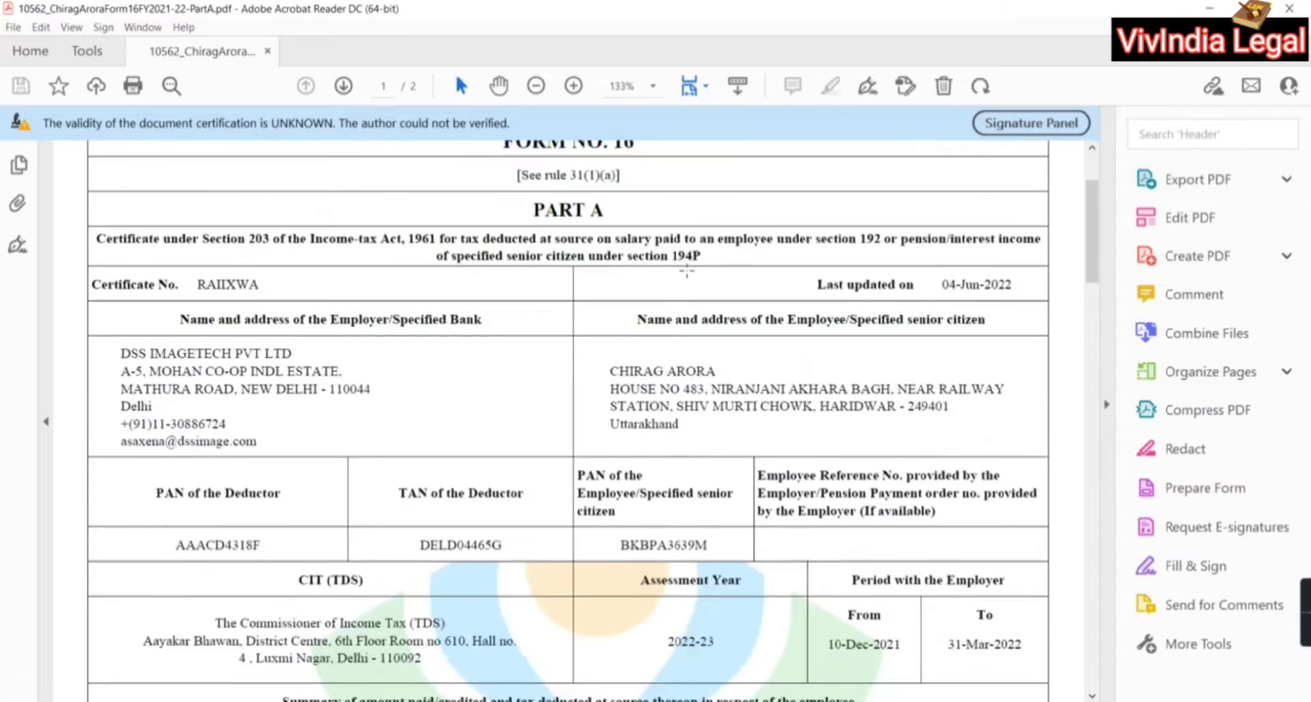
{"action": "scroll", "coordinate": [687, 271], "scroll_direction": "down", "scroll_amount": 4}
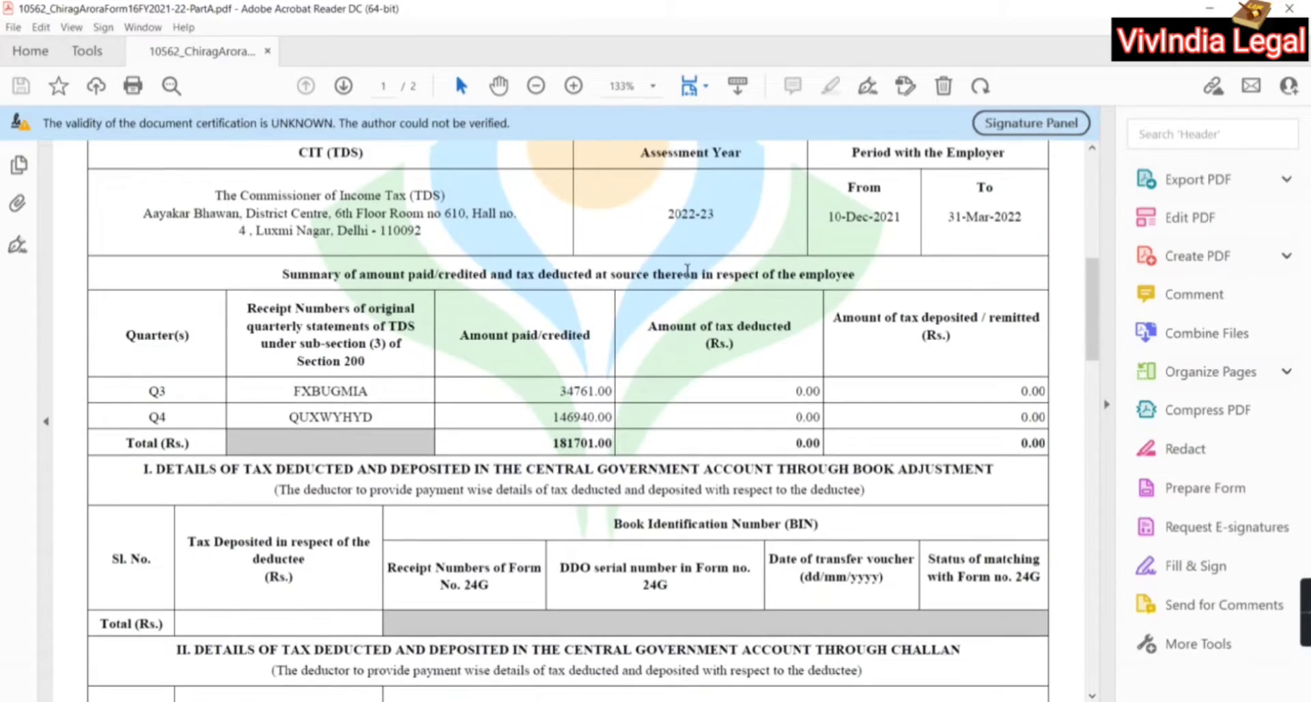
{"action": "scroll", "coordinate": [687, 271], "scroll_direction": "down", "scroll_amount": 7}
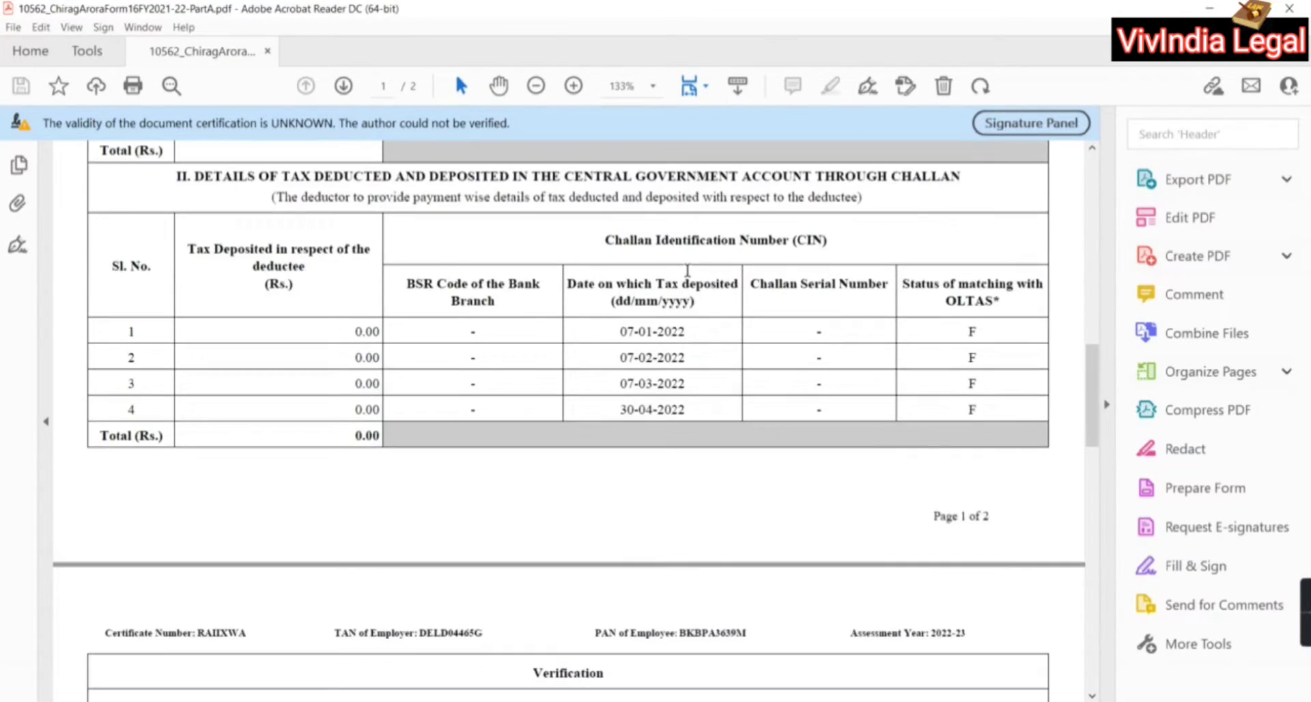
{"action": "scroll", "coordinate": [687, 271], "scroll_direction": "down", "scroll_amount": 18}
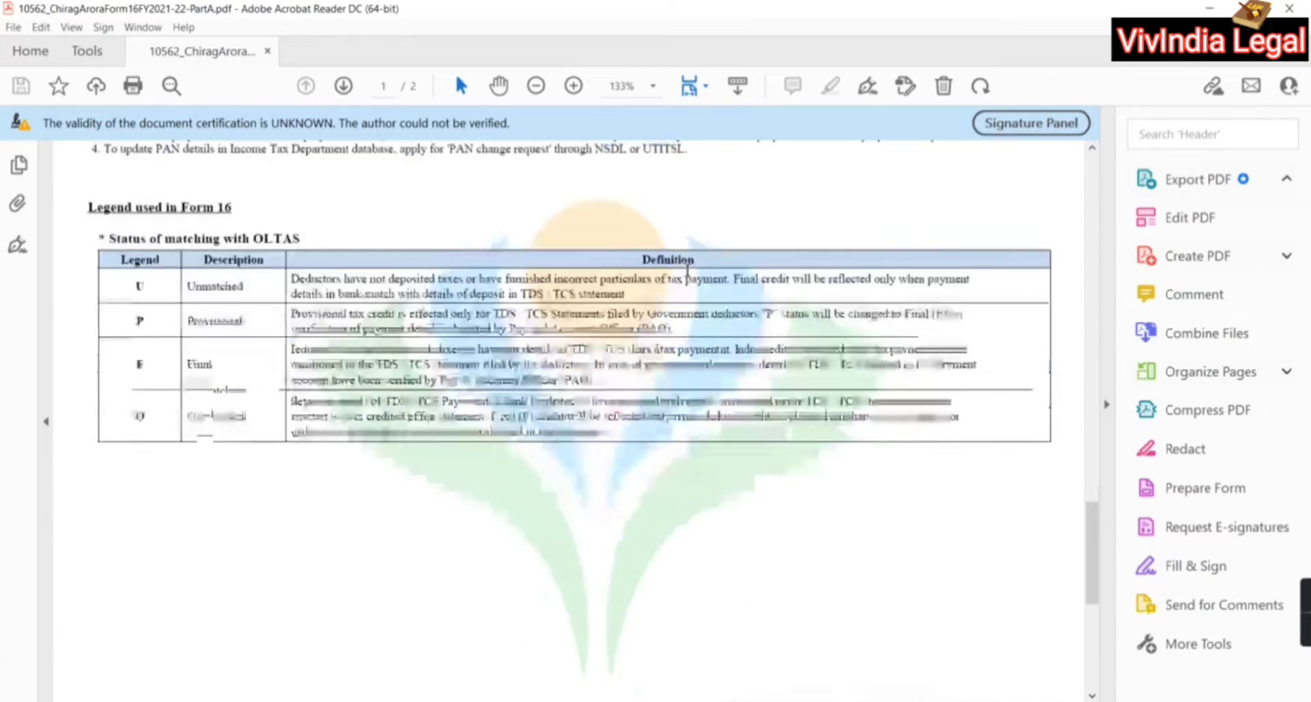
{"action": "scroll", "coordinate": [687, 271], "scroll_direction": "up", "scroll_amount": 3}
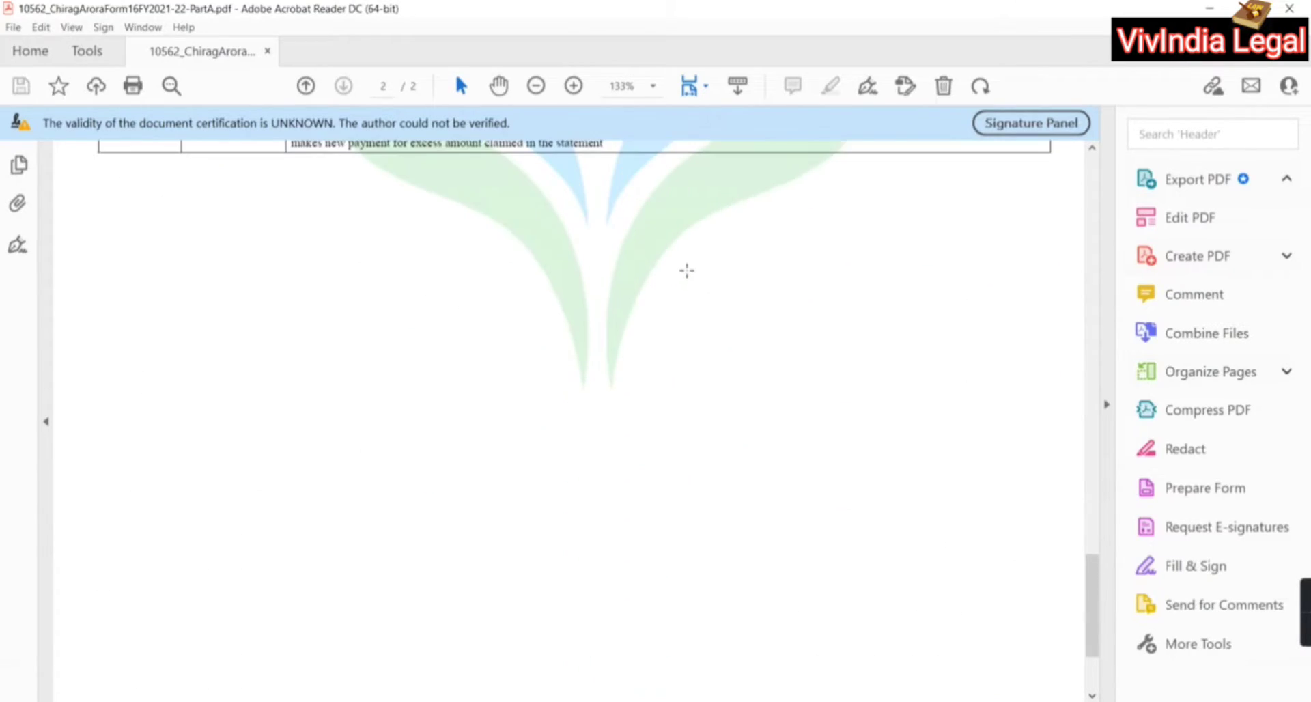
{"action": "scroll", "coordinate": [687, 271], "scroll_direction": "up", "scroll_amount": 20}
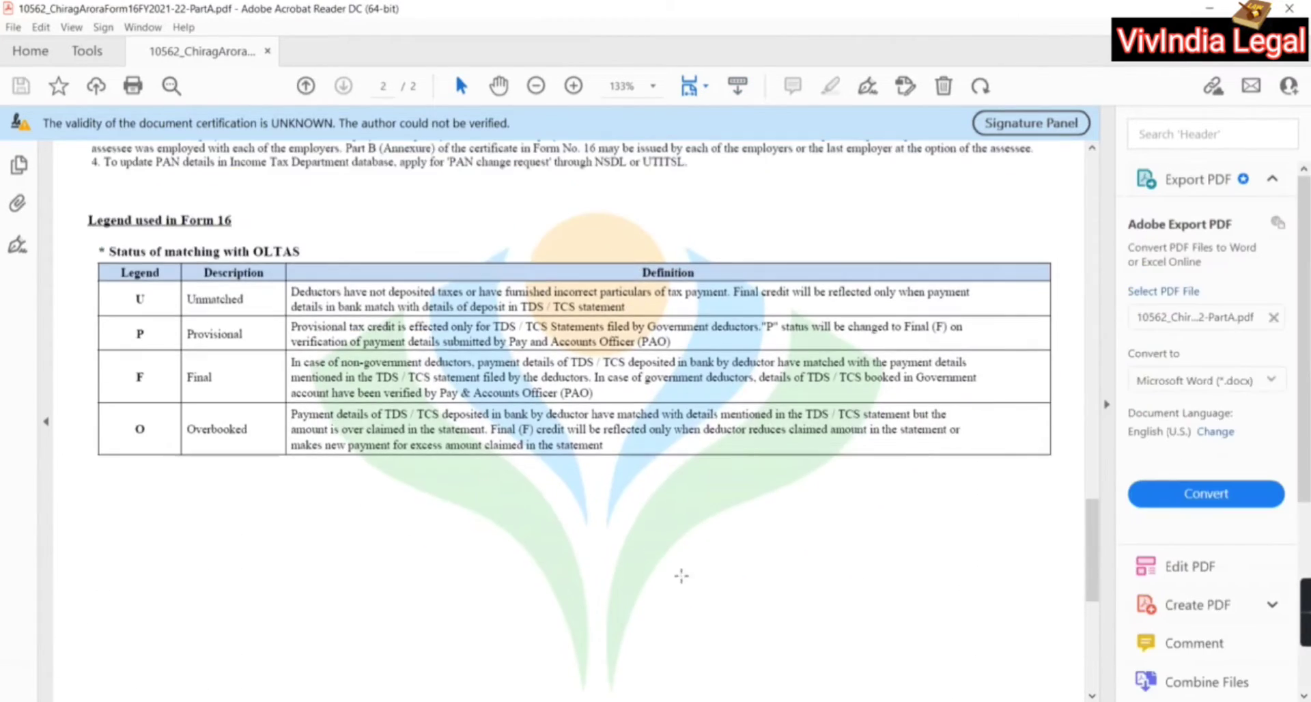
{"action": "scroll", "coordinate": [681, 575], "scroll_direction": "up", "scroll_amount": 4}
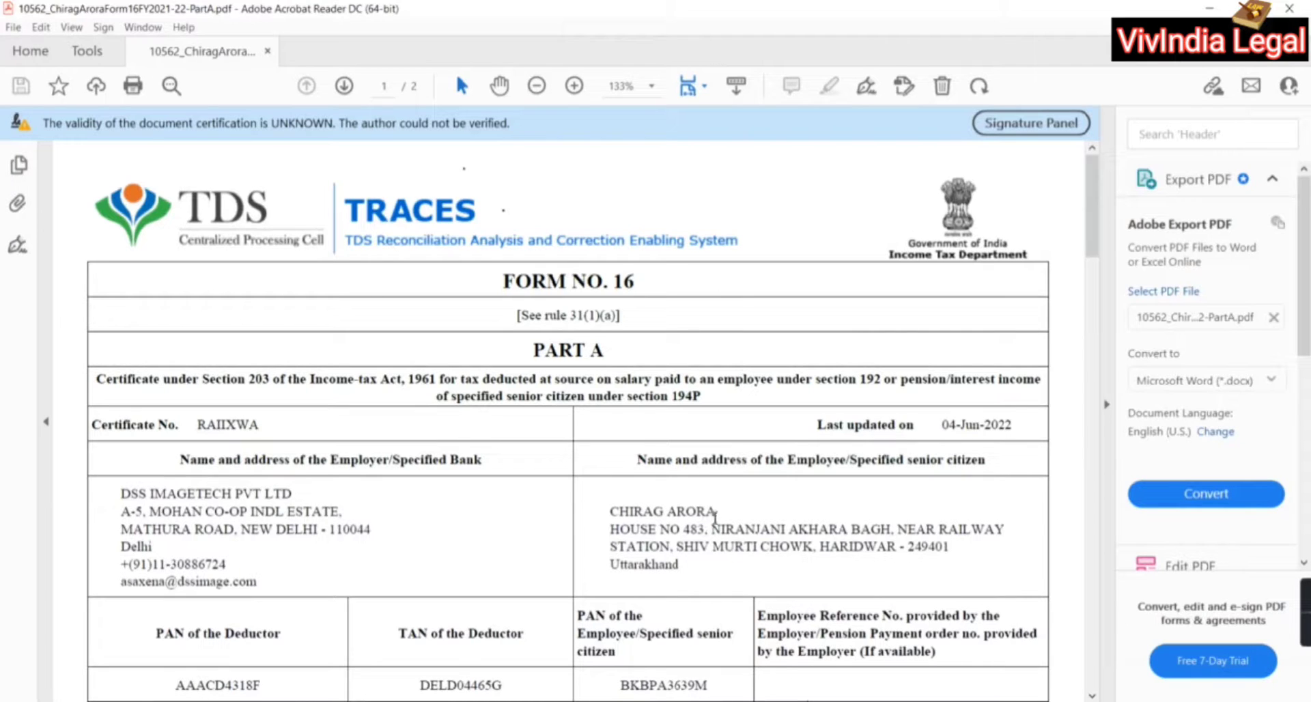
{"action": "scroll", "coordinate": [714, 518], "scroll_direction": "down", "scroll_amount": 1}
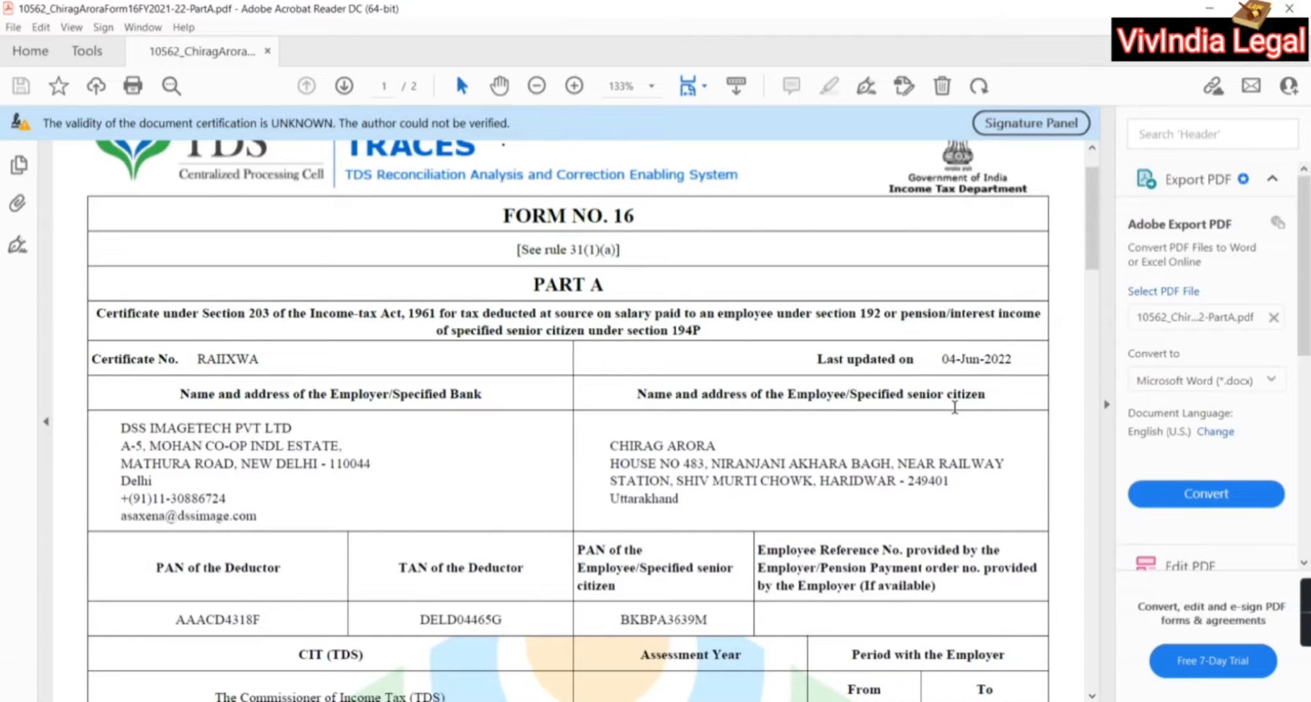
{"action": "scroll", "coordinate": [954, 406], "scroll_direction": "down", "scroll_amount": 4}
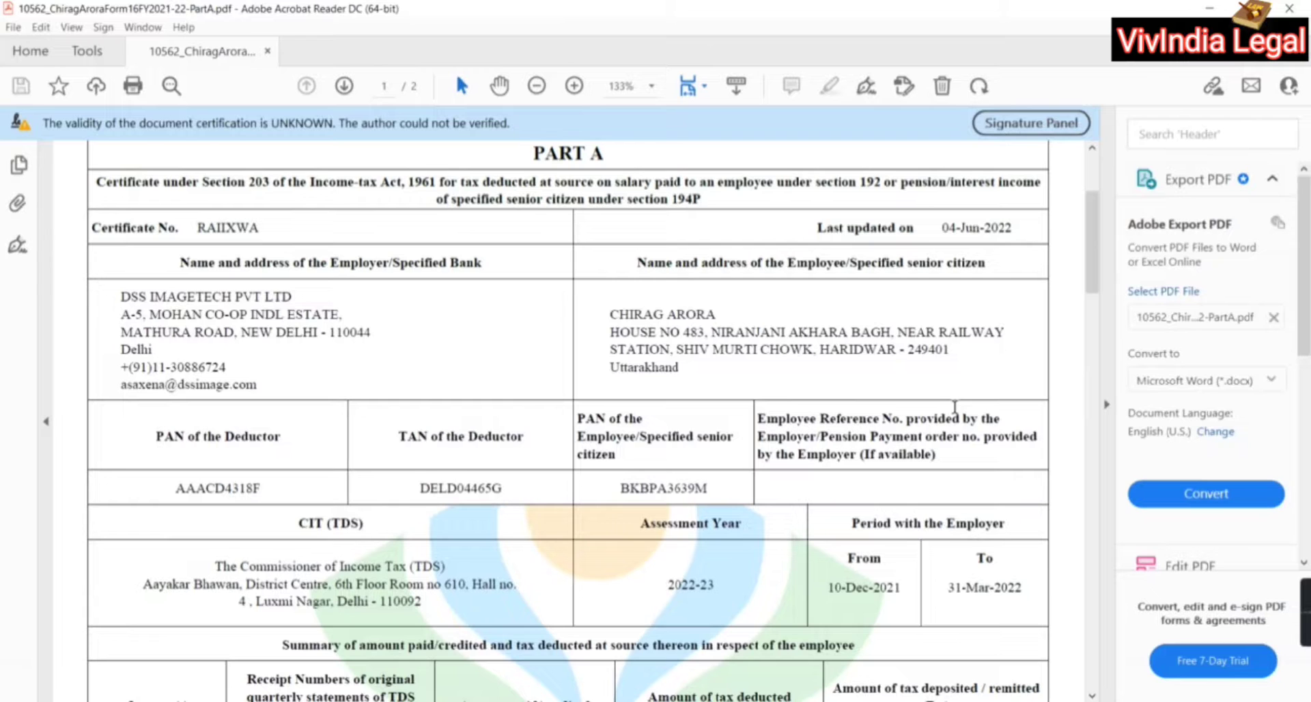
{"action": "scroll", "coordinate": [954, 408], "scroll_direction": "down", "scroll_amount": 3}
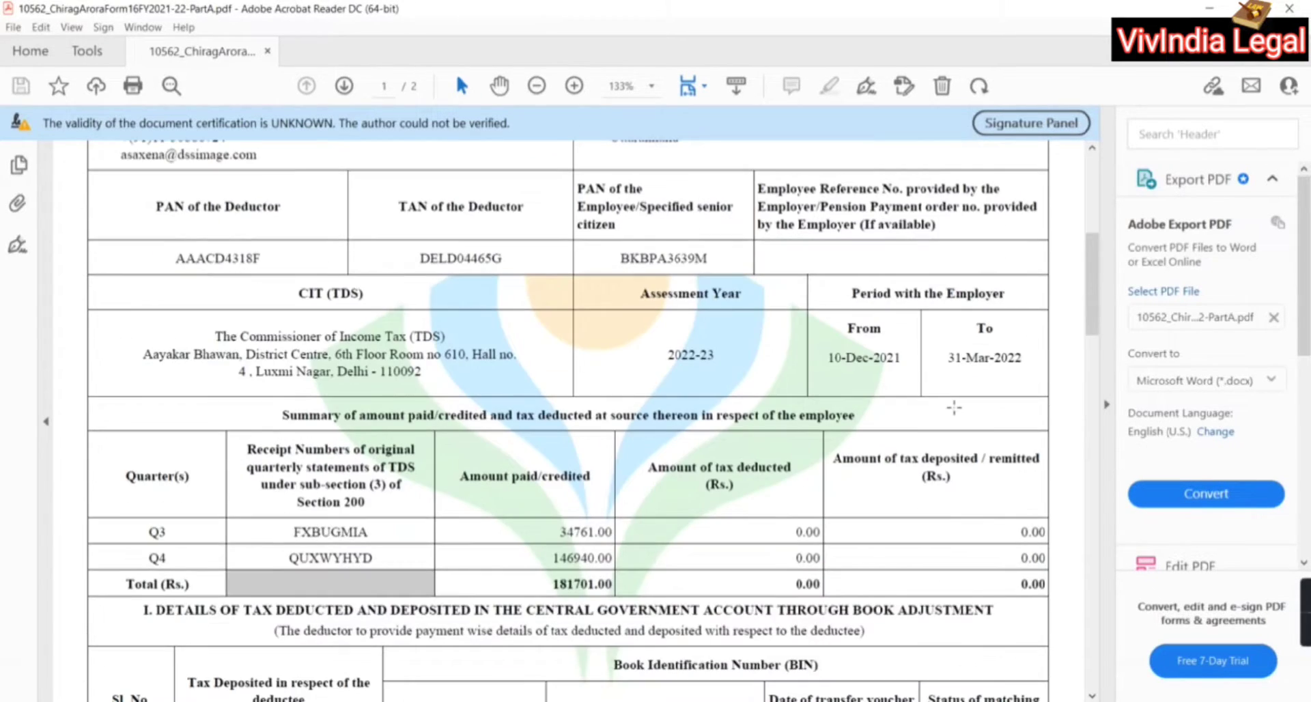
{"action": "scroll", "coordinate": [954, 408], "scroll_direction": "down", "scroll_amount": 15}
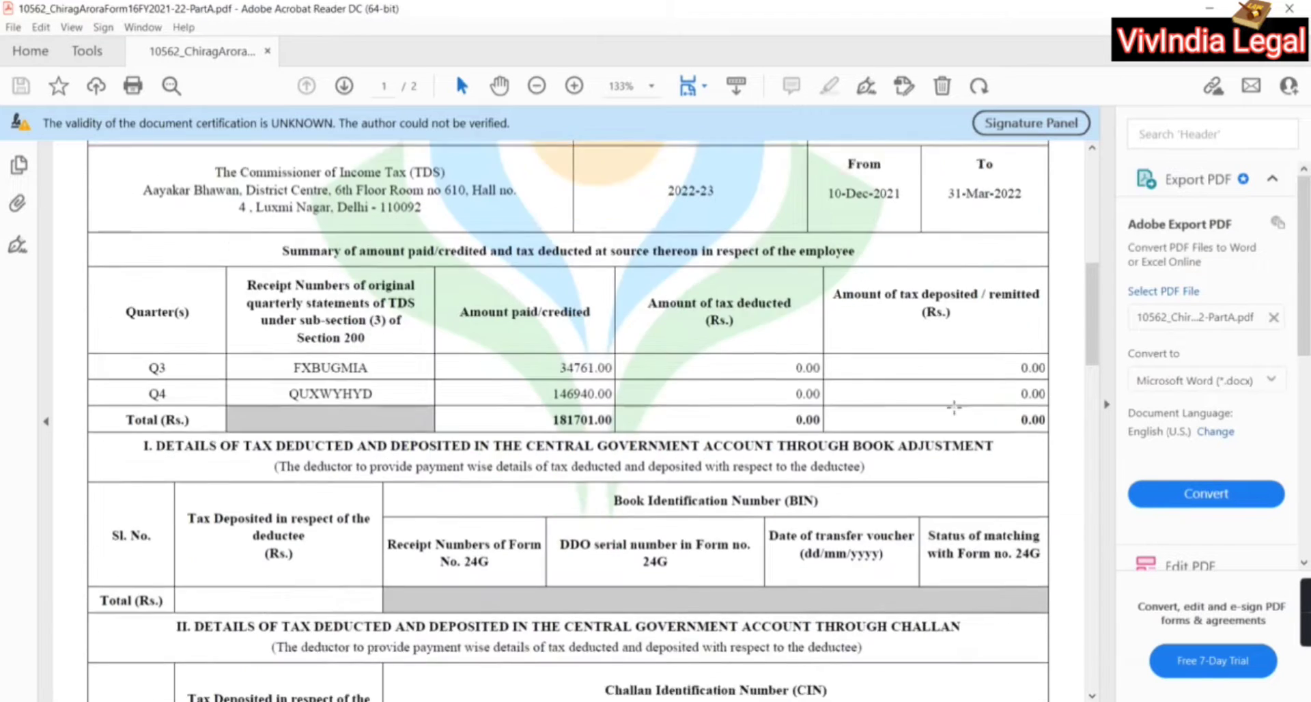
{"action": "scroll", "coordinate": [956, 413], "scroll_direction": "down", "scroll_amount": 7}
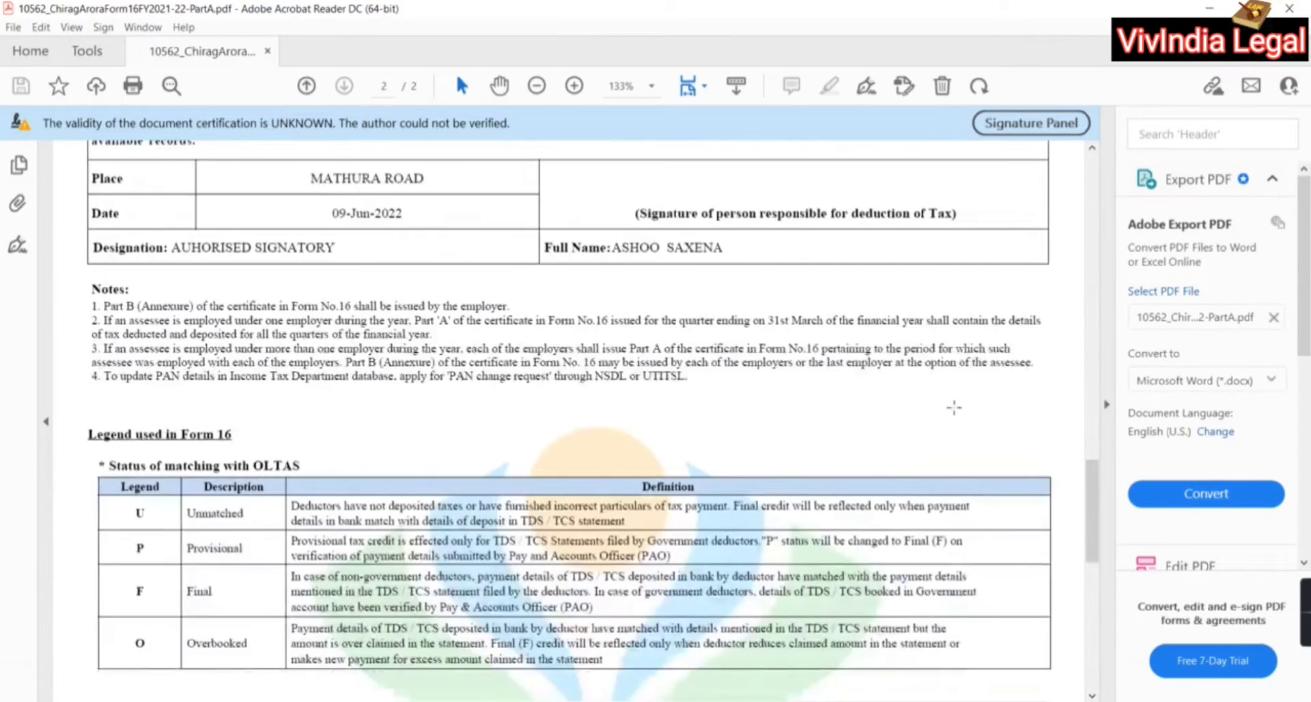
{"action": "scroll", "coordinate": [955, 413], "scroll_direction": "up", "scroll_amount": 13}
{"action": "scroll", "coordinate": [954, 408], "scroll_direction": "up", "scroll_amount": 10}
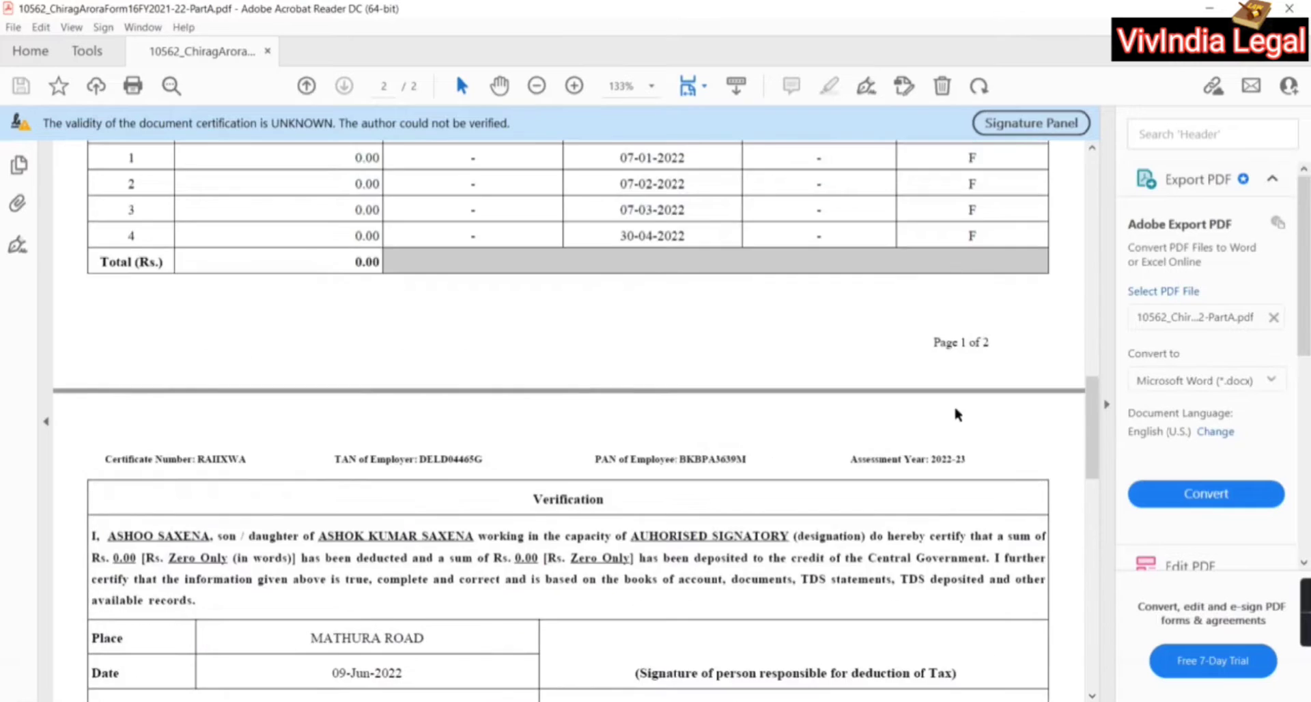
{"action": "scroll", "coordinate": [954, 408], "scroll_direction": "up", "scroll_amount": 6}
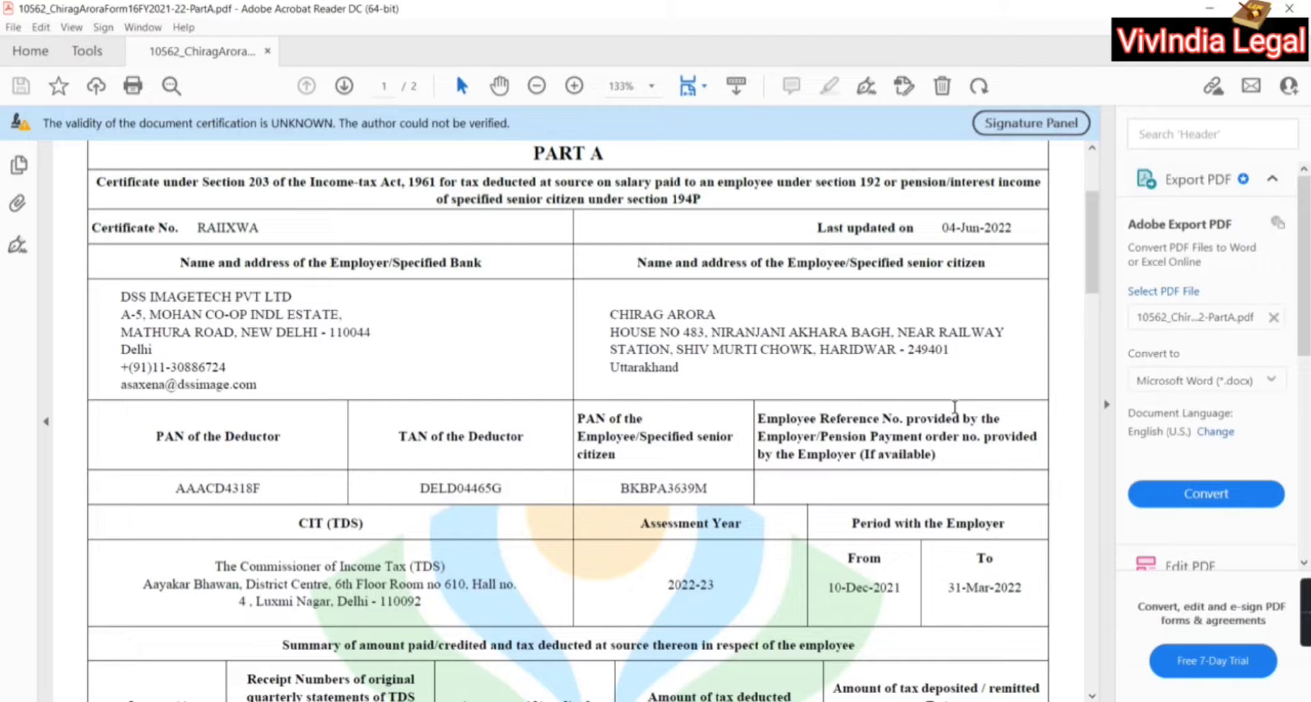
{"action": "scroll", "coordinate": [954, 407], "scroll_direction": "up", "scroll_amount": 2}
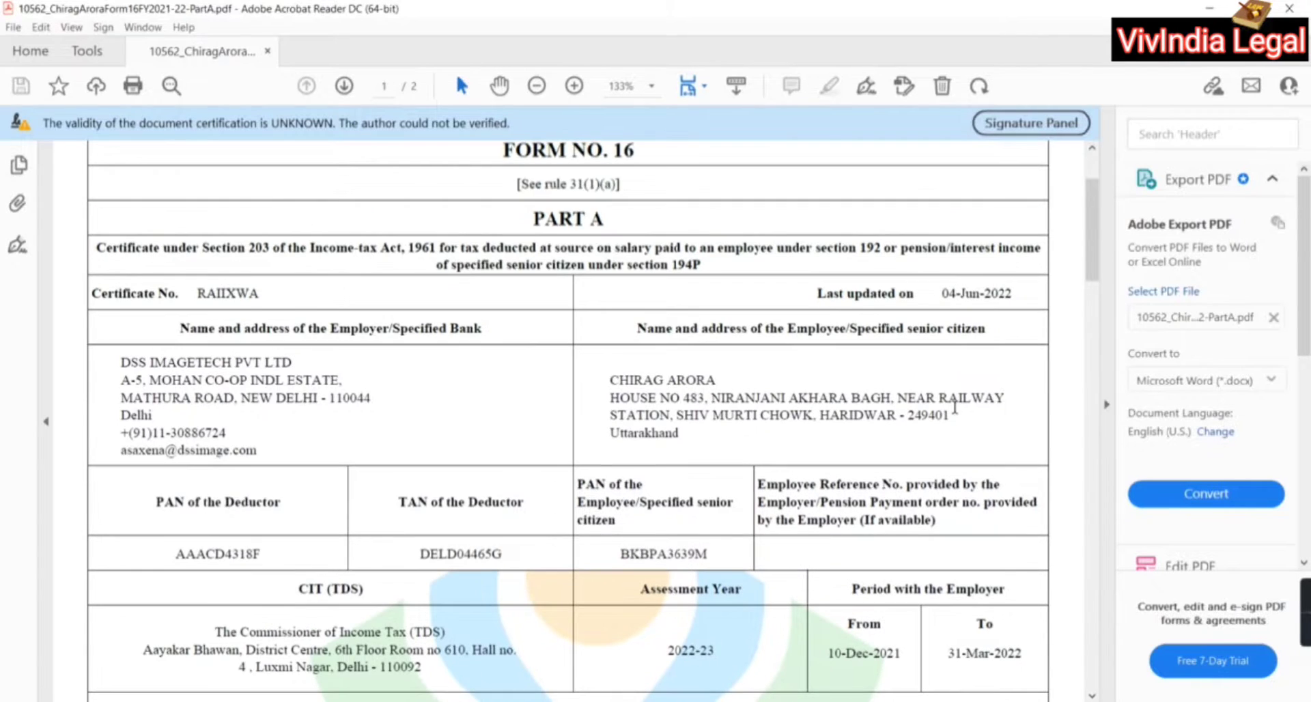
{"action": "left_click", "coordinate": [1288, 9]}
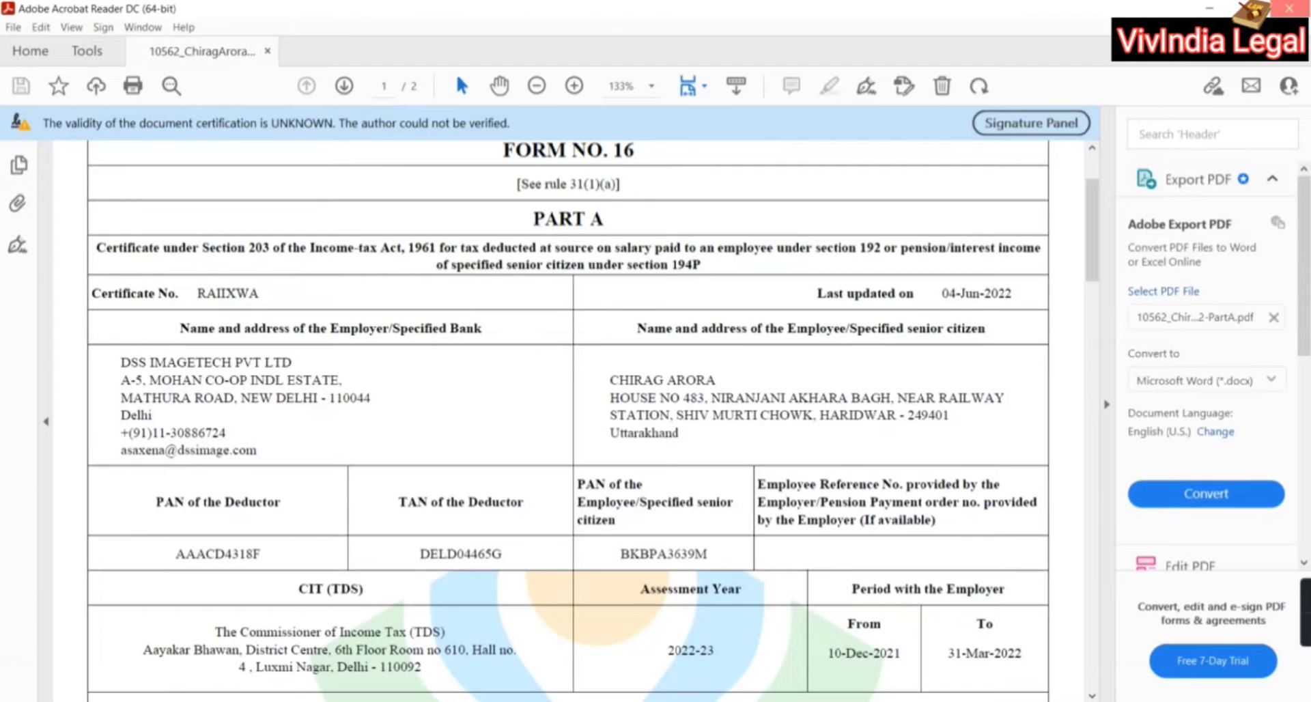
Open the FM16 PDF in the East India Udyog Ltd folder and dismiss the application error
{"action": "key", "text": "alt+Up"}
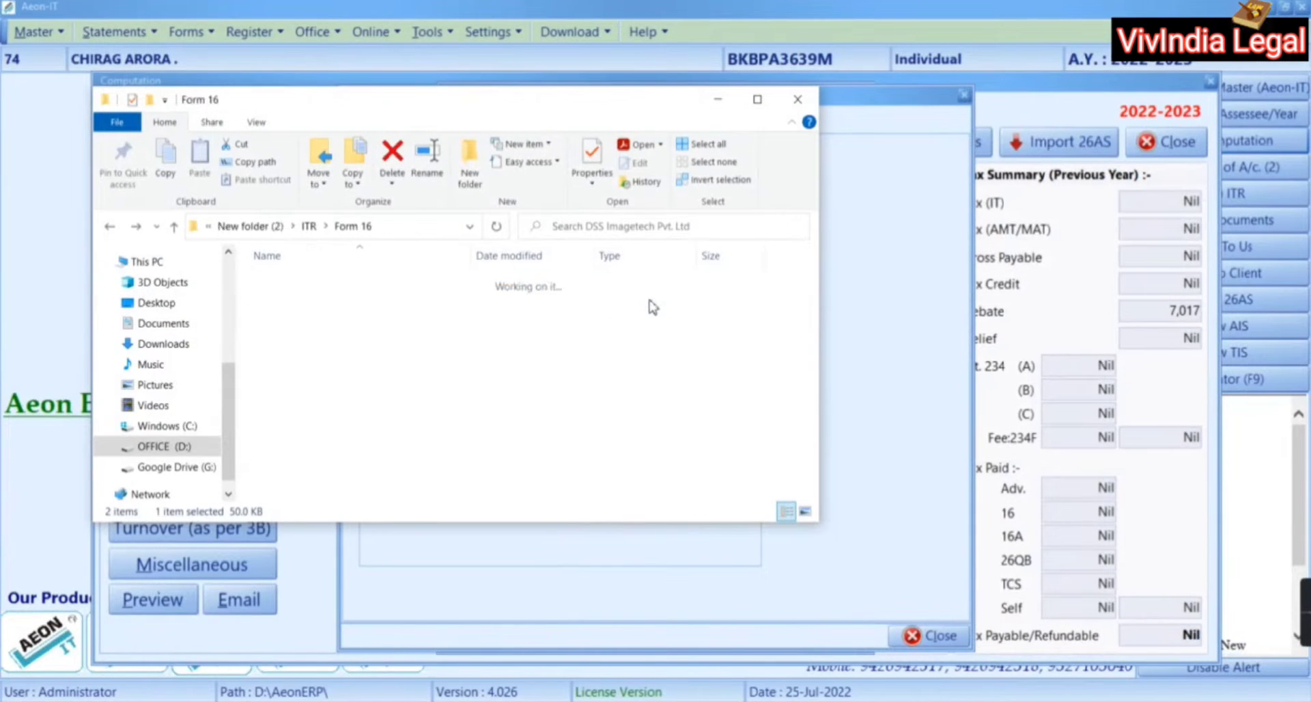
{"action": "double_click", "coordinate": [652, 300]}
{"action": "key", "text": "Return"}
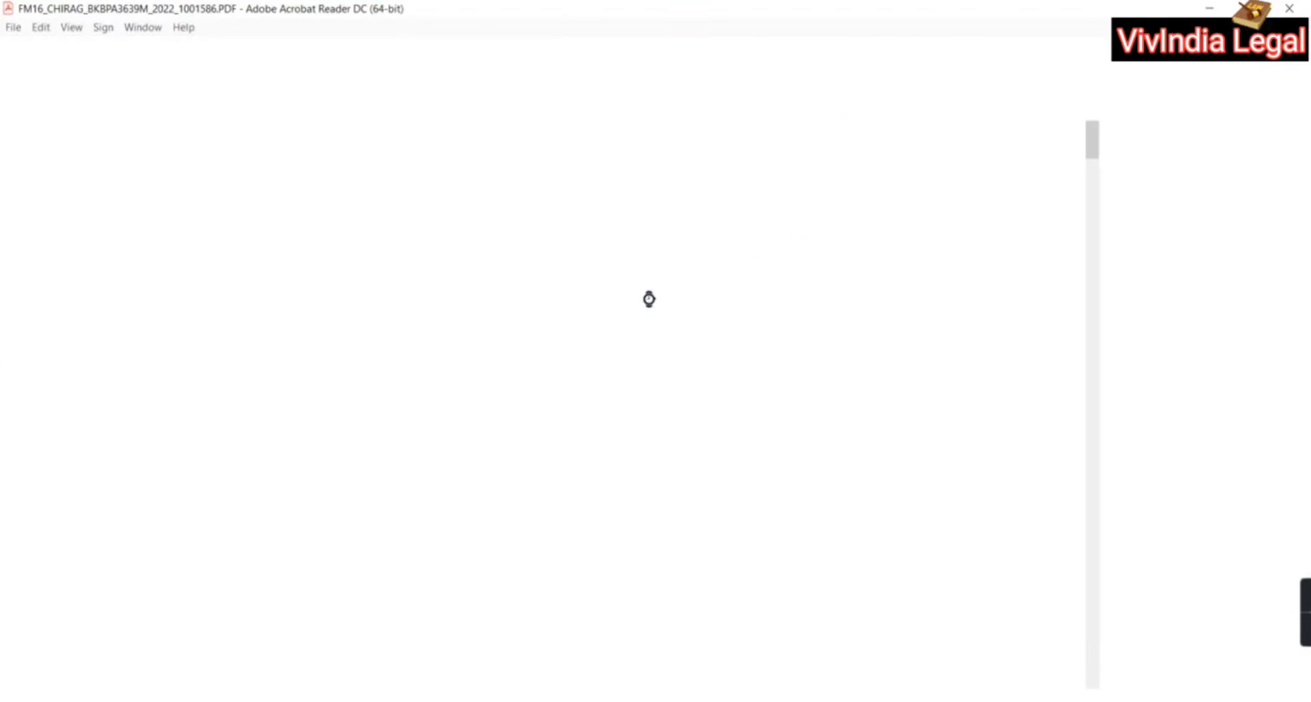
{"action": "scroll", "coordinate": [648, 299], "scroll_direction": "down", "scroll_amount": 5}
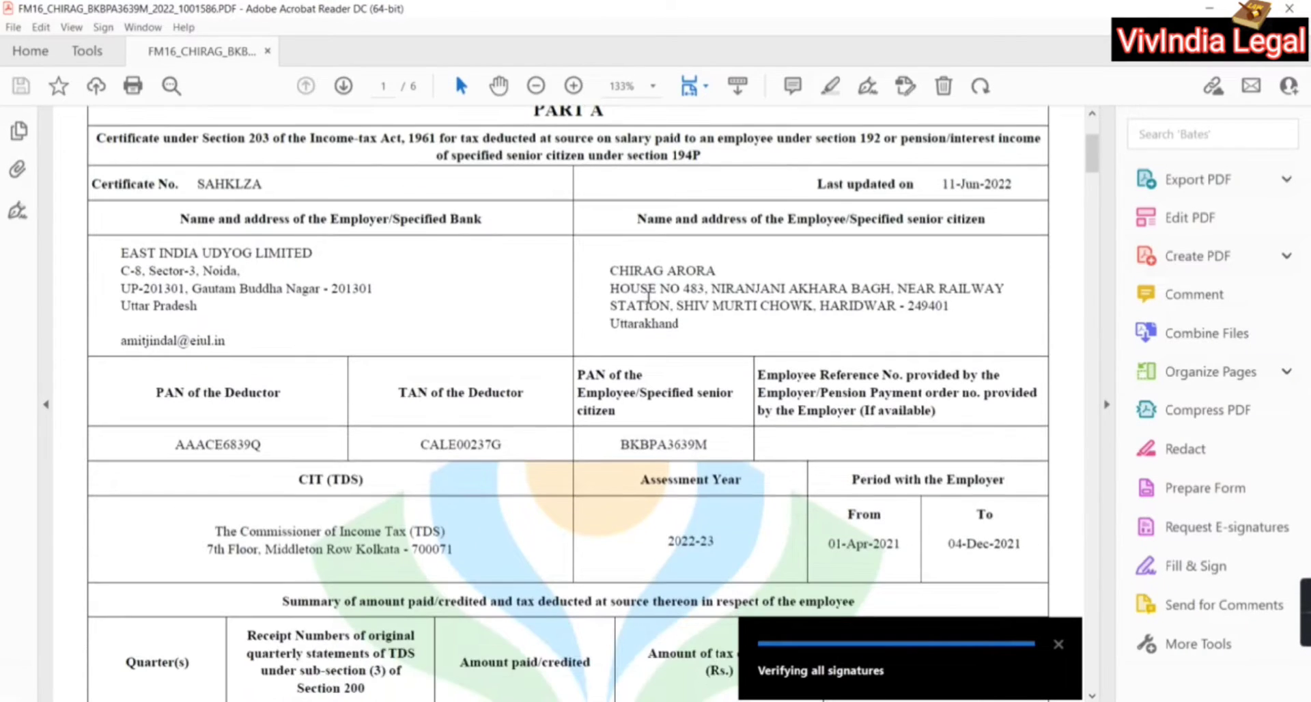
{"action": "scroll", "coordinate": [648, 298], "scroll_direction": "down", "scroll_amount": 1}
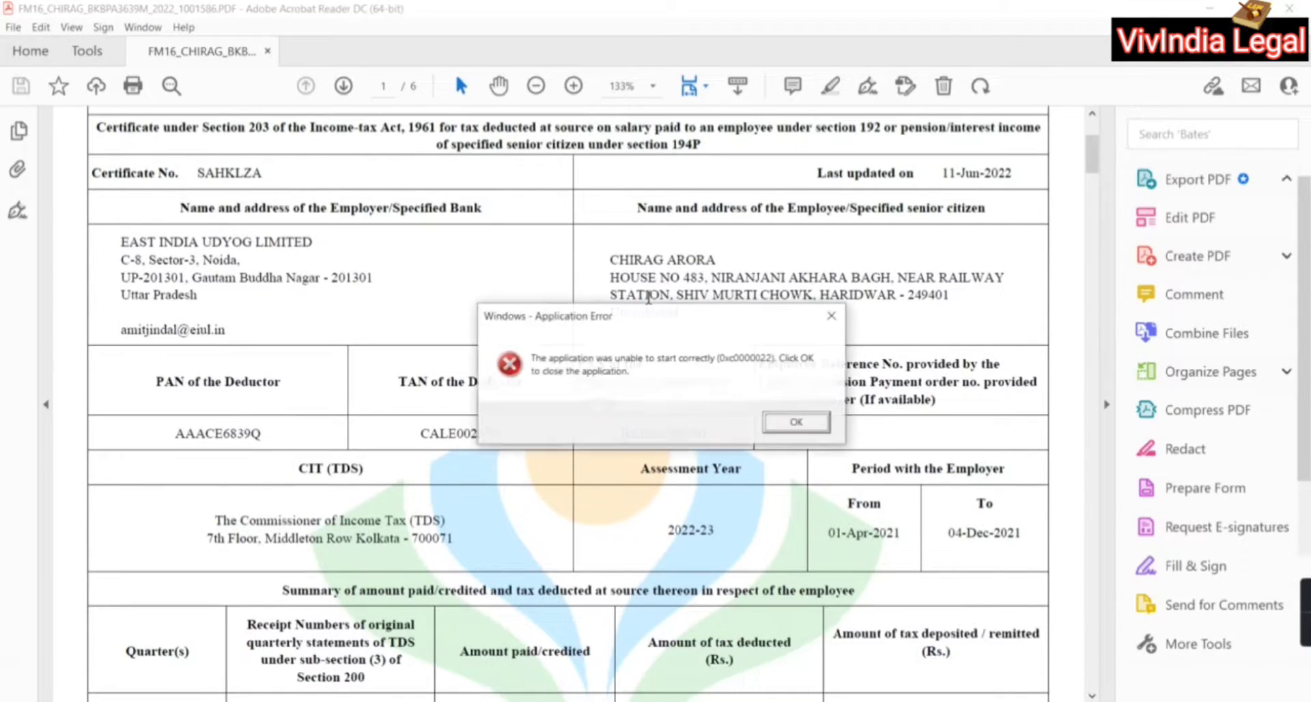
{"action": "left_click", "coordinate": [832, 315]}
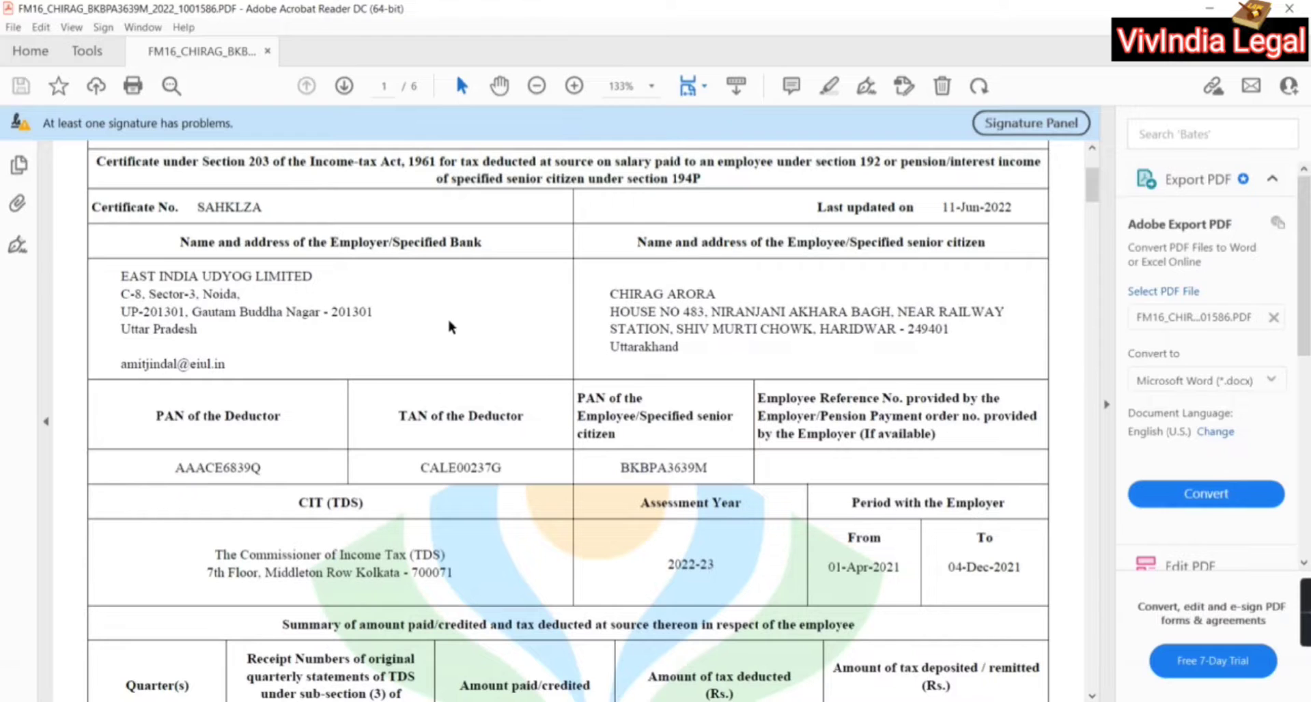
Review Parts A and B: employment 01-Apr-2021 to 04-Dec-2021, Q1–Q3 salary total 254228.00
{"action": "scroll", "coordinate": [531, 527], "scroll_direction": "down", "scroll_amount": 1}
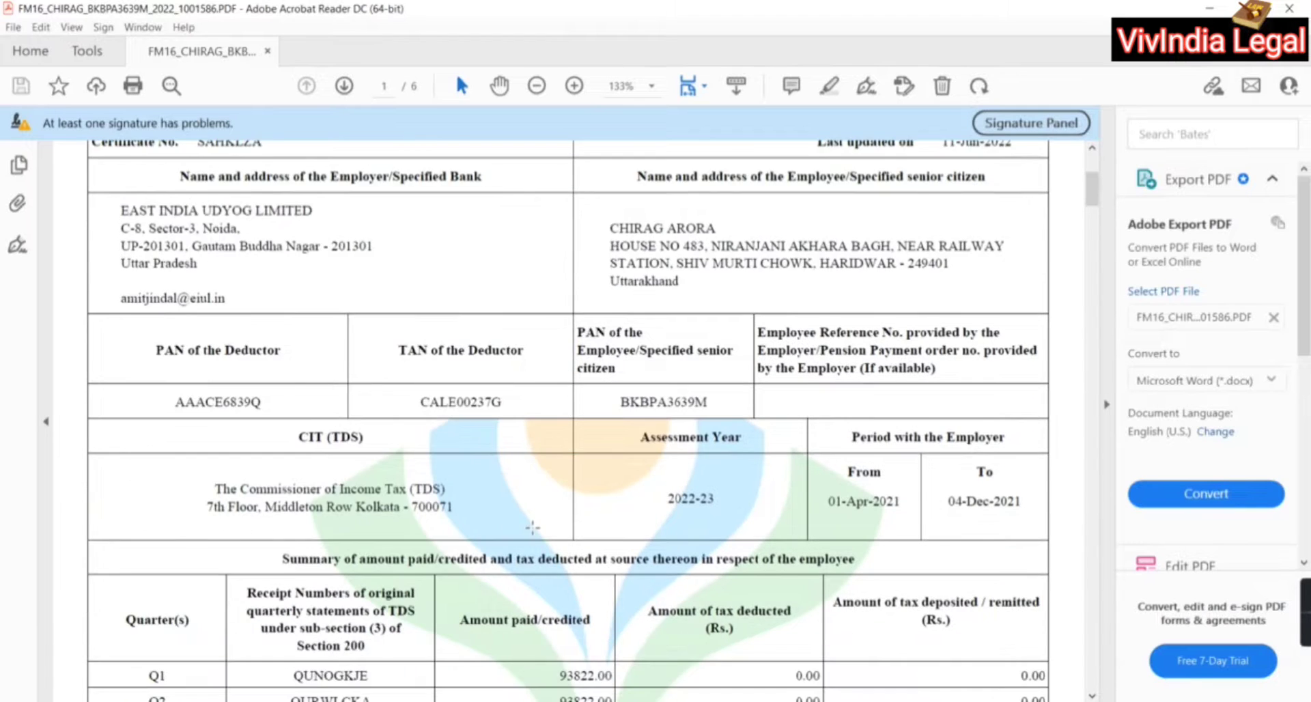
{"action": "scroll", "coordinate": [532, 527], "scroll_direction": "down", "scroll_amount": 15}
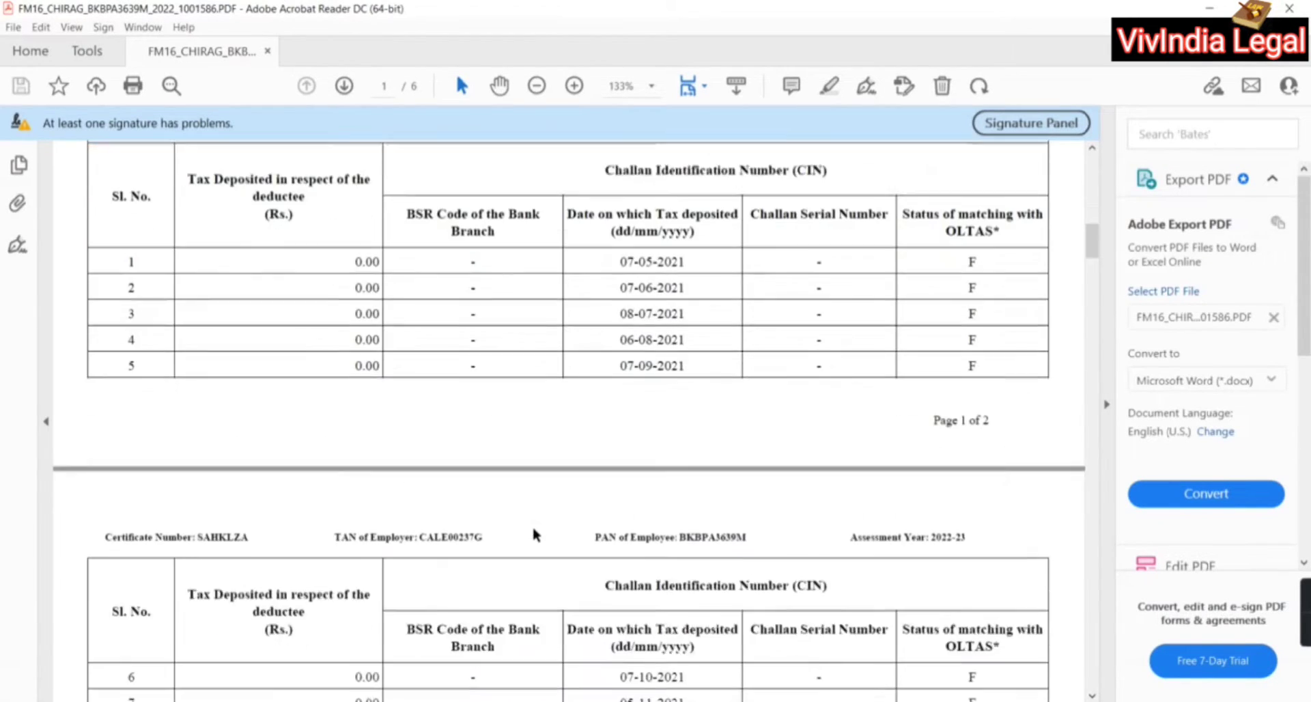
{"action": "scroll", "coordinate": [532, 534], "scroll_direction": "down", "scroll_amount": 15}
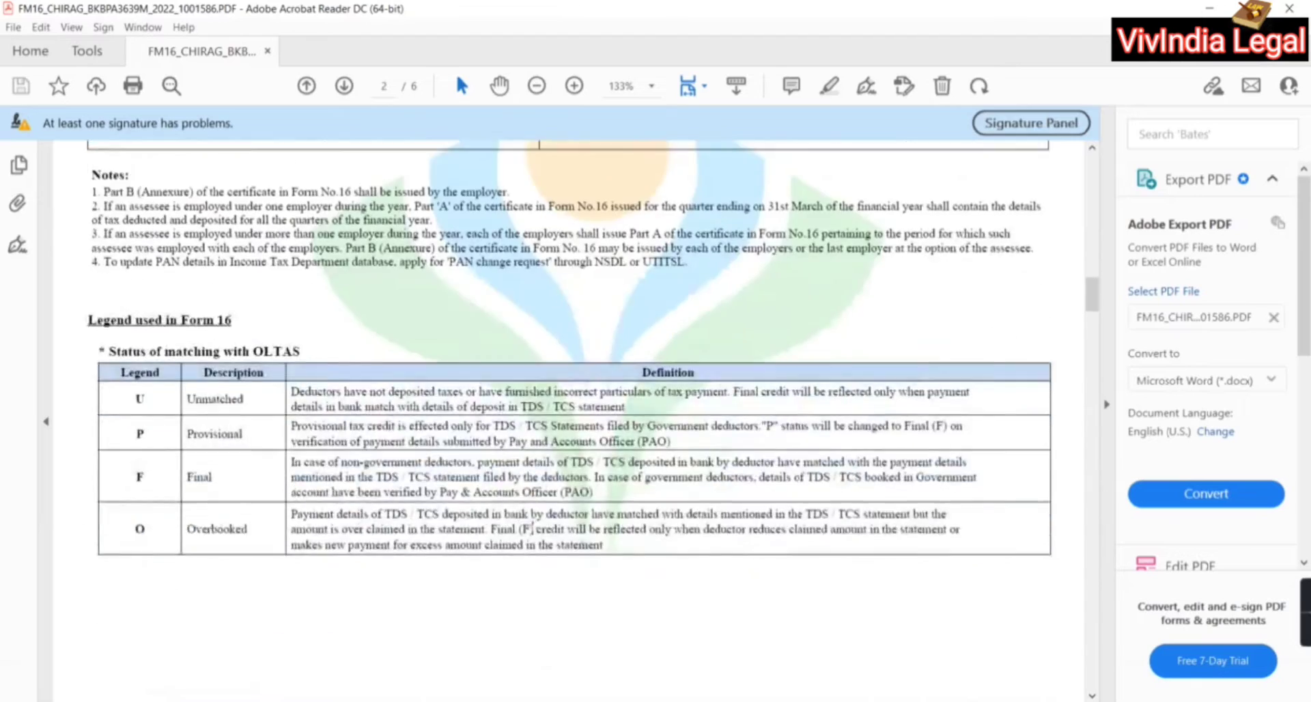
{"action": "scroll", "coordinate": [531, 523], "scroll_direction": "down", "scroll_amount": 4}
{"action": "scroll", "coordinate": [531, 523], "scroll_direction": "up", "scroll_amount": 20}
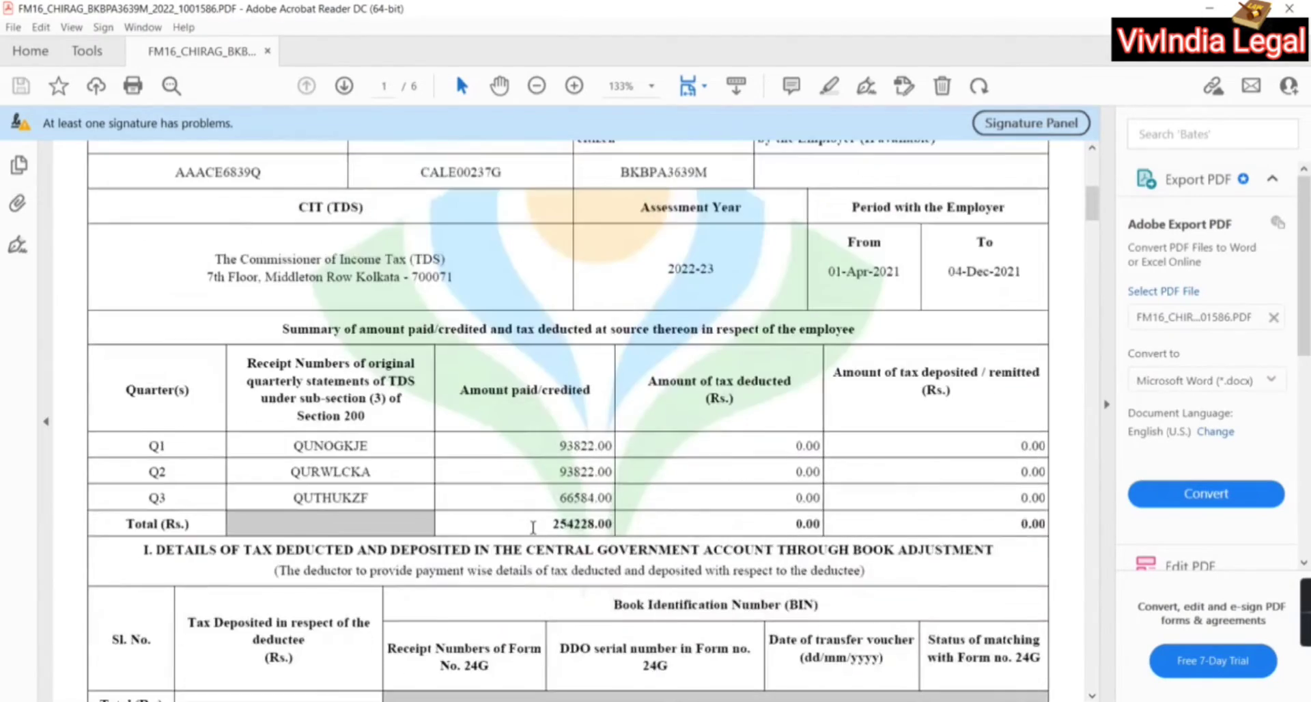
{"action": "scroll", "coordinate": [533, 526], "scroll_direction": "down", "scroll_amount": 20}
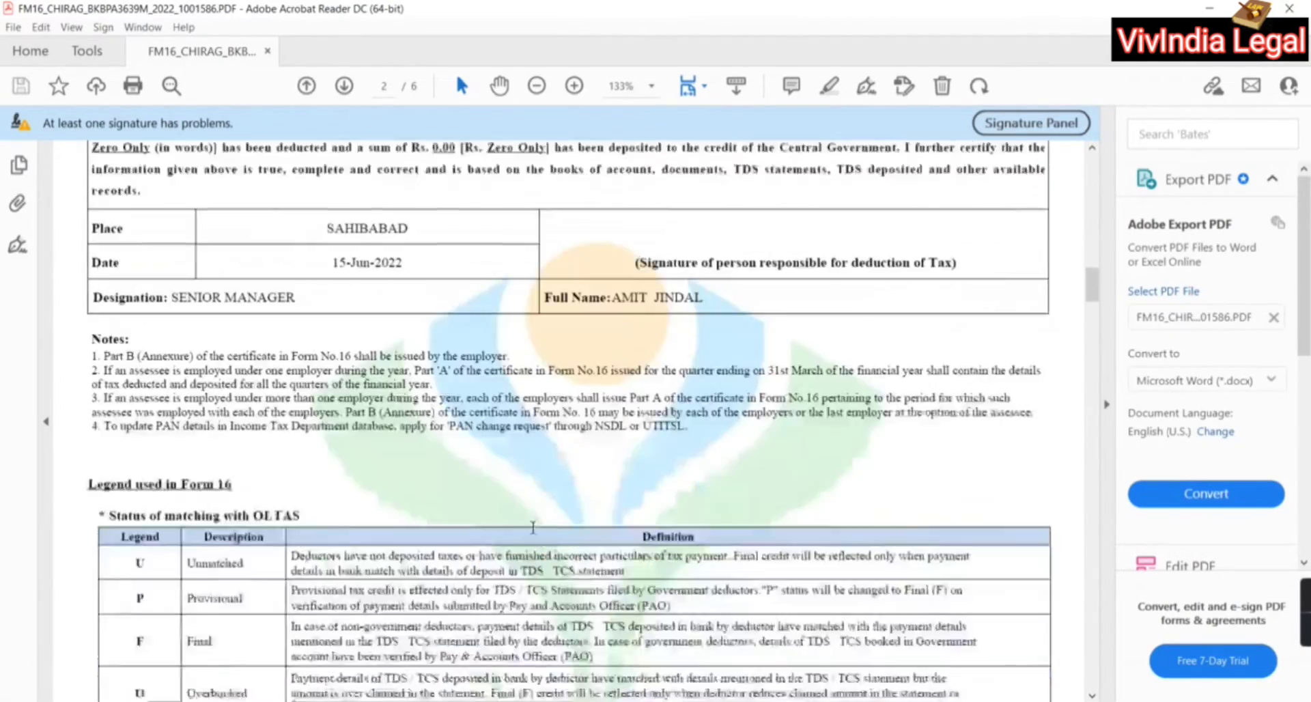
{"action": "scroll", "coordinate": [533, 527], "scroll_direction": "down", "scroll_amount": 15}
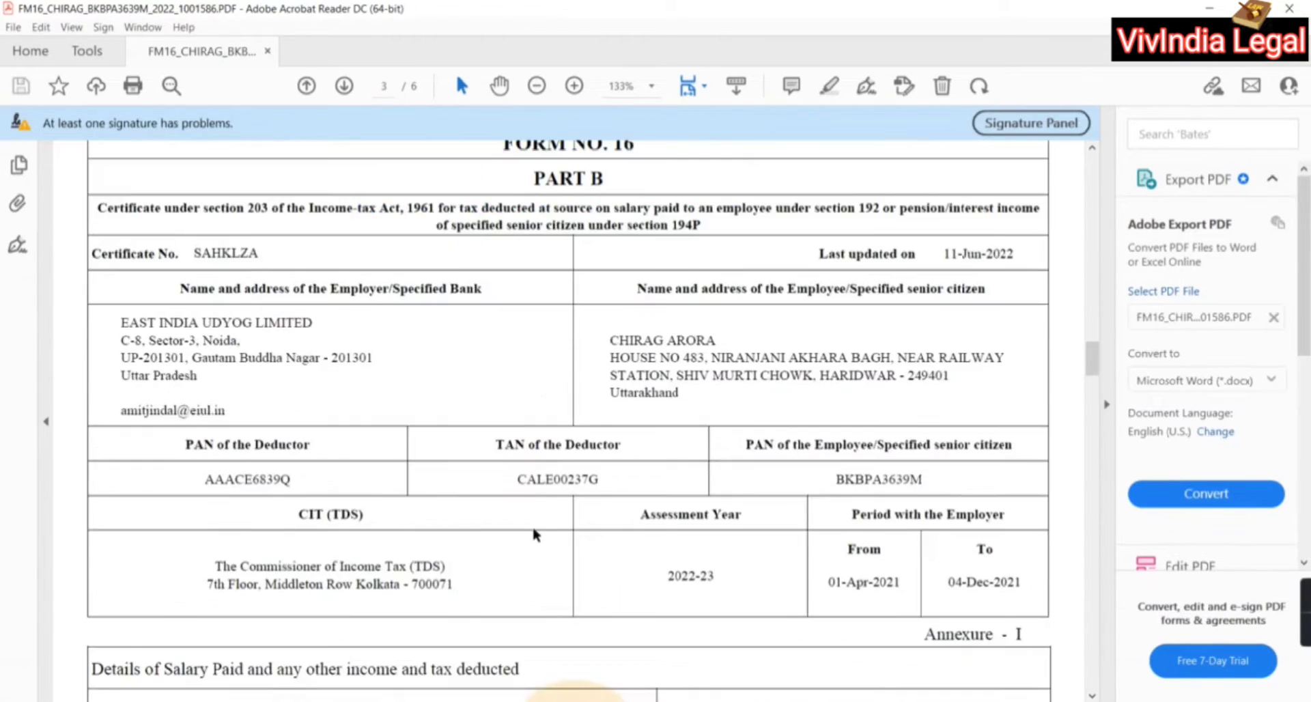
{"action": "scroll", "coordinate": [533, 529], "scroll_direction": "down", "scroll_amount": 13}
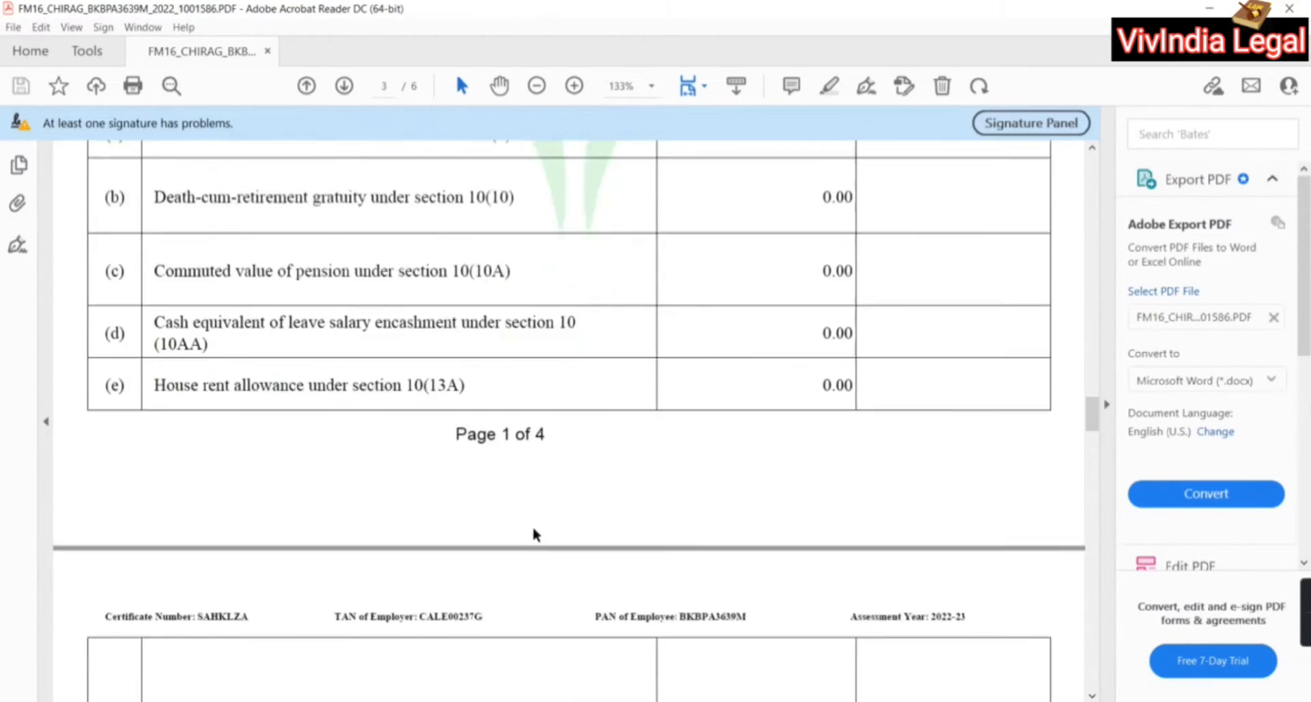
{"action": "scroll", "coordinate": [533, 528], "scroll_direction": "down", "scroll_amount": 7}
{"action": "scroll", "coordinate": [532, 529], "scroll_direction": "up", "scroll_amount": 18}
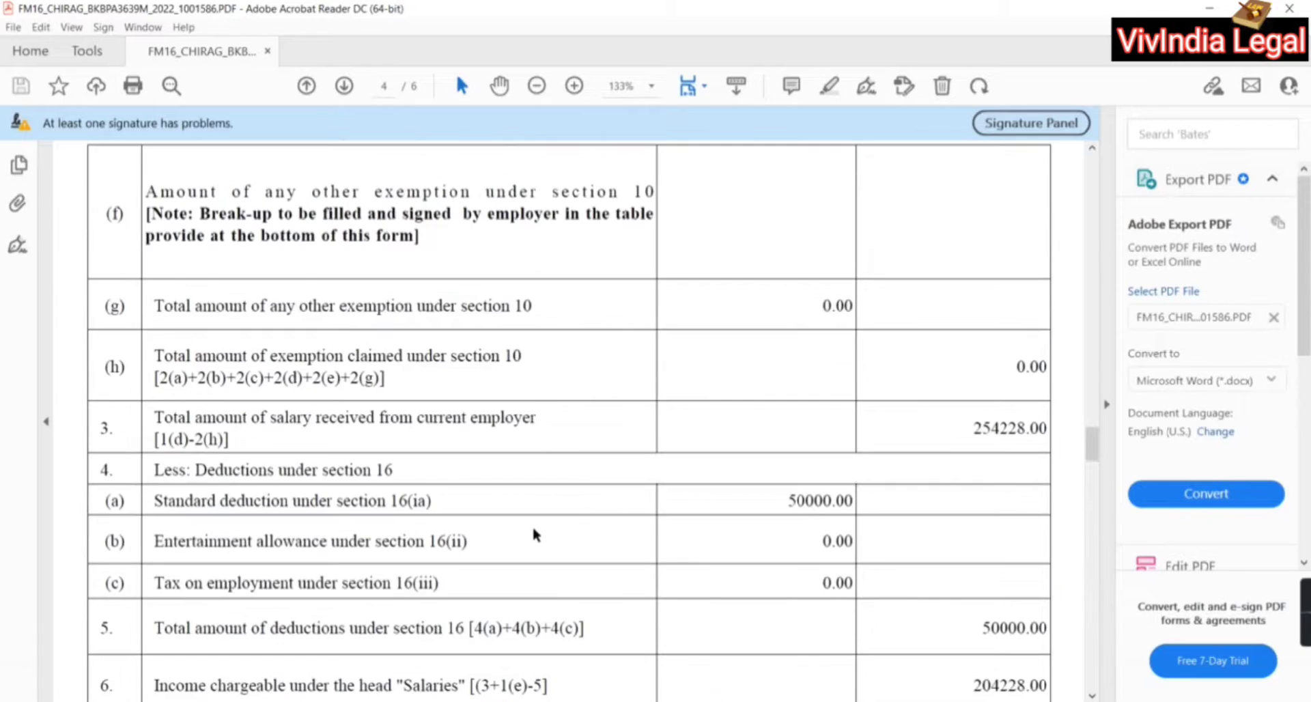
{"action": "scroll", "coordinate": [533, 528], "scroll_direction": "up", "scroll_amount": 20}
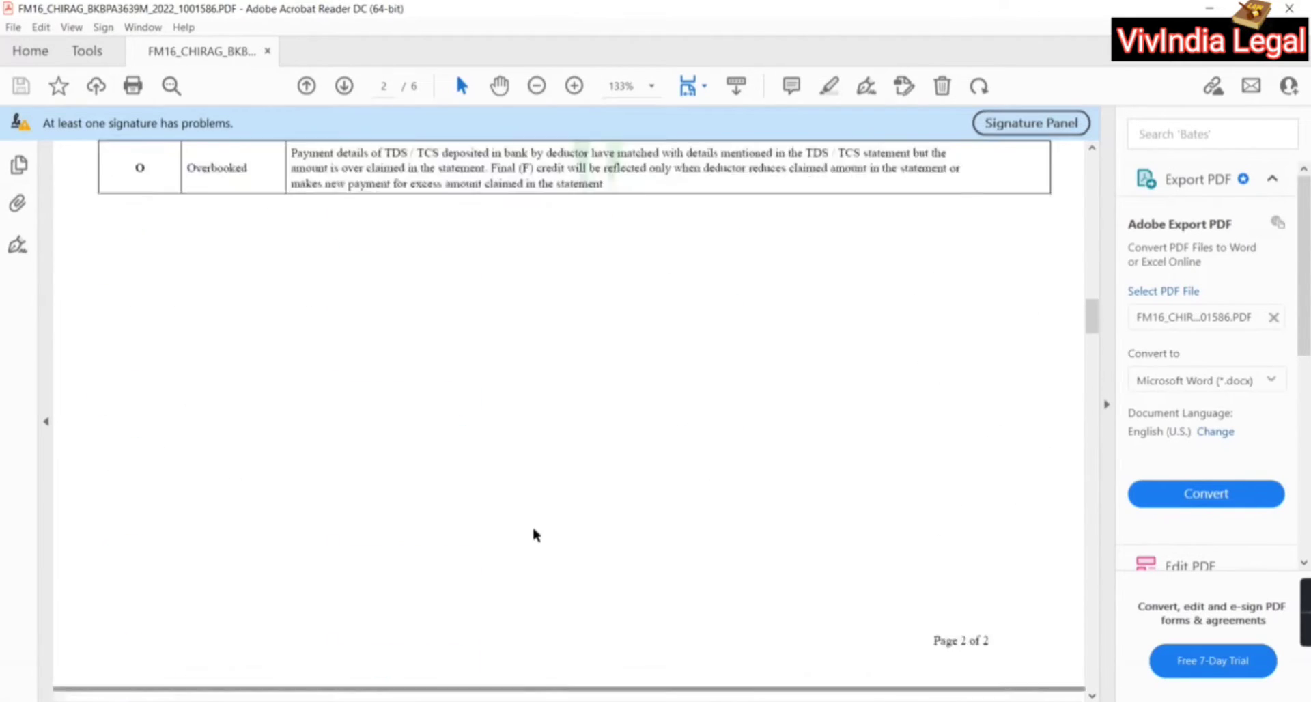
{"action": "scroll", "coordinate": [533, 529], "scroll_direction": "down", "scroll_amount": 5}
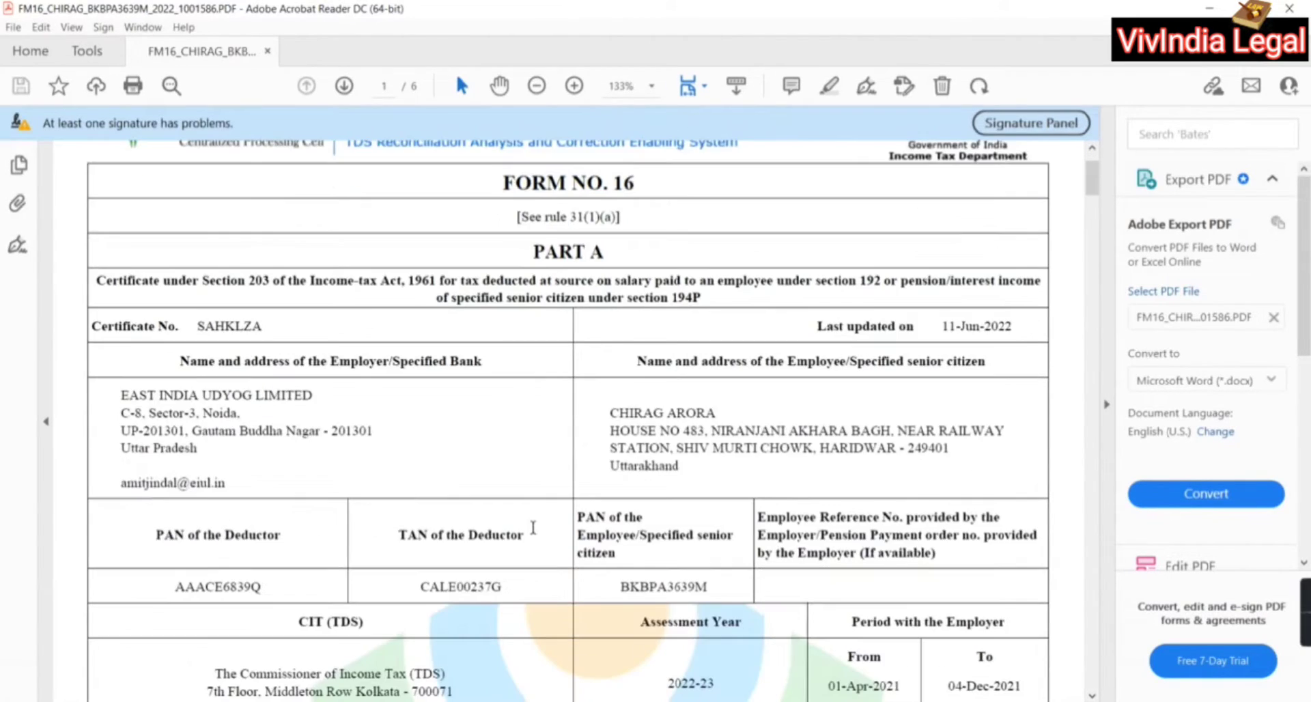
{"action": "scroll", "coordinate": [678, 574], "scroll_direction": "down", "scroll_amount": 3}
{"action": "scroll", "coordinate": [678, 574], "scroll_direction": "down", "scroll_amount": 10}
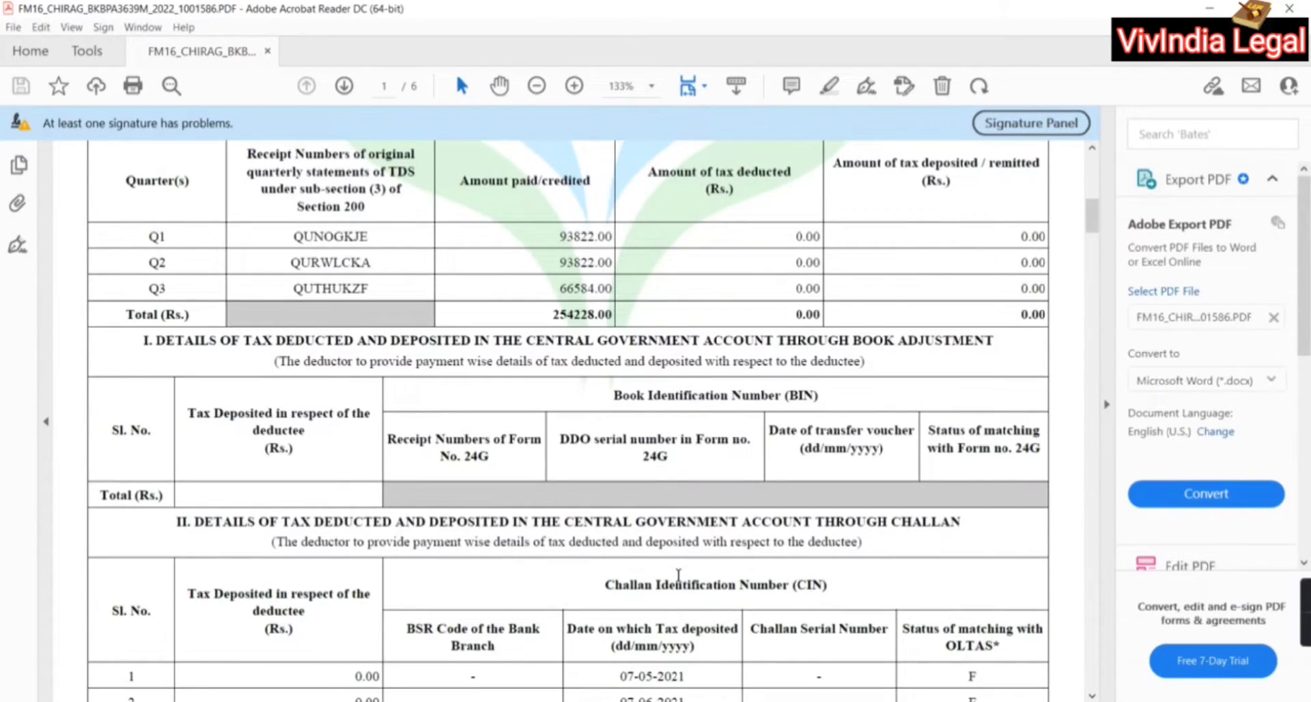
{"action": "key", "text": "alt+Tab"}
{"action": "key", "text": "alt+Tab"}
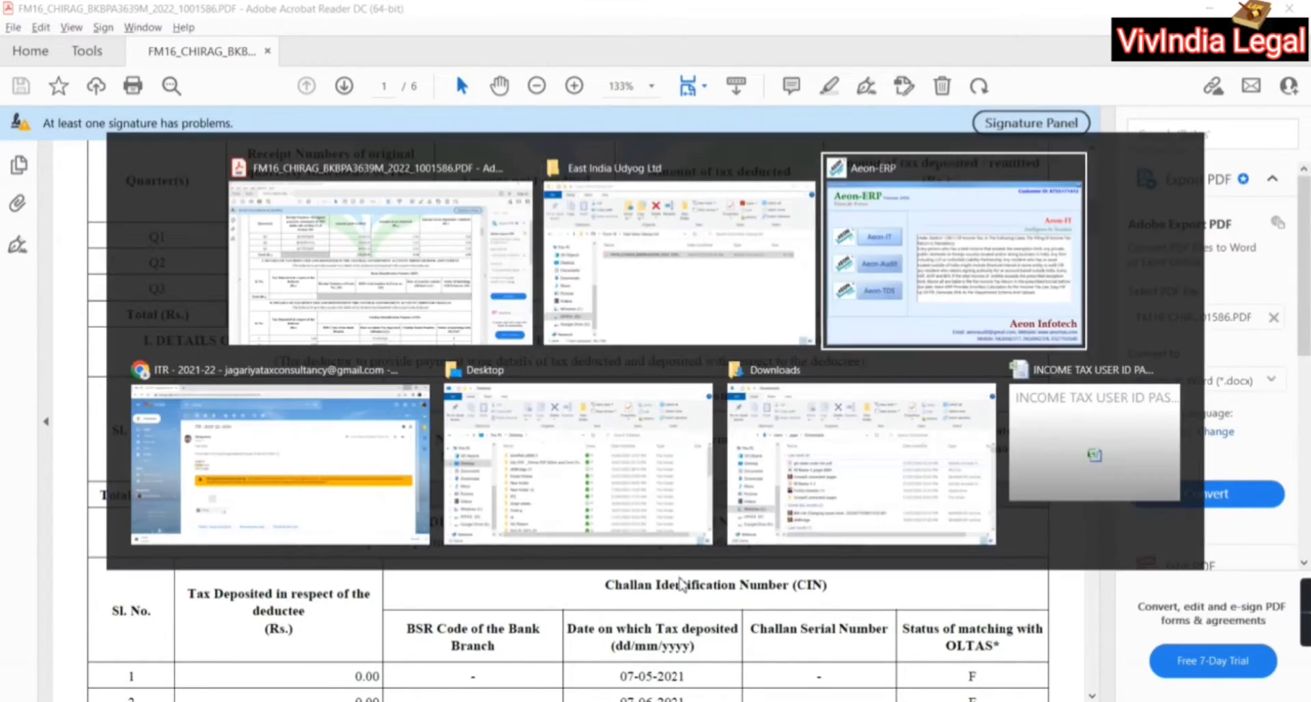
Close the 80C and deduction dialogs and view the salary entry: gross 254228, net 204228
{"action": "left_click", "coordinate": [937, 635]}
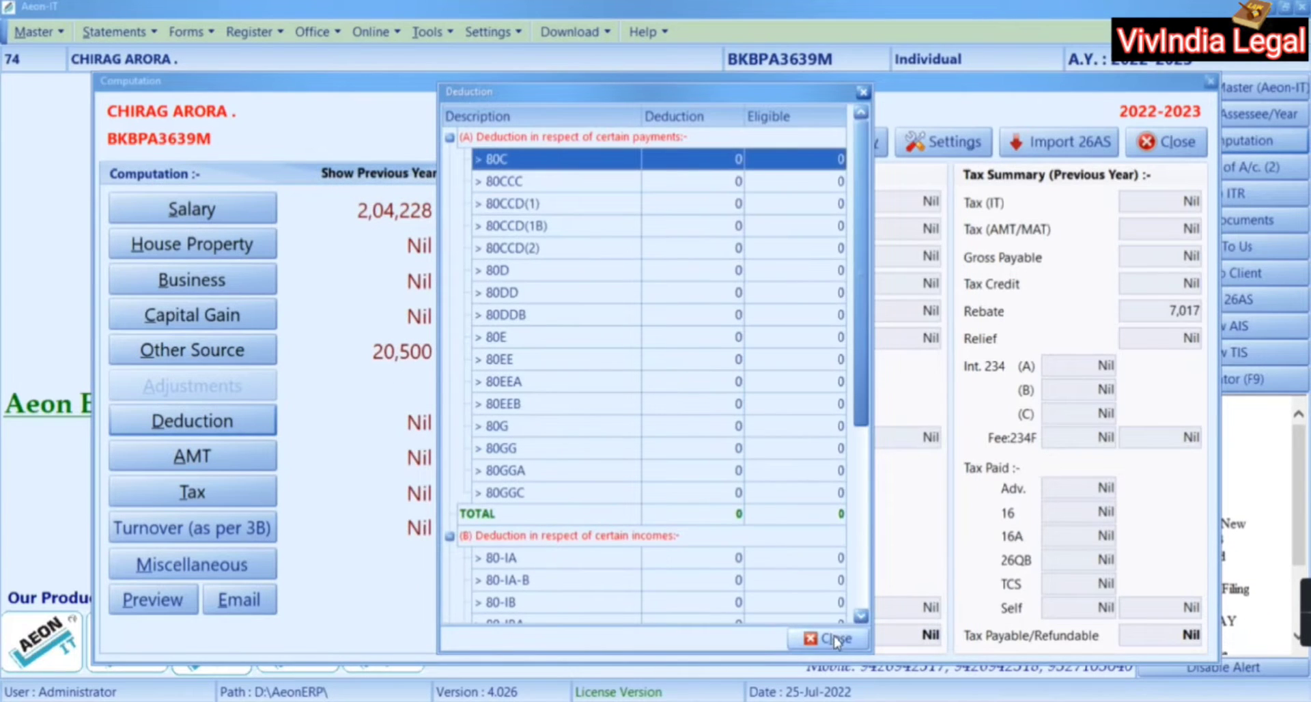
{"action": "left_click", "coordinate": [828, 638]}
{"action": "left_click", "coordinate": [226, 209]}
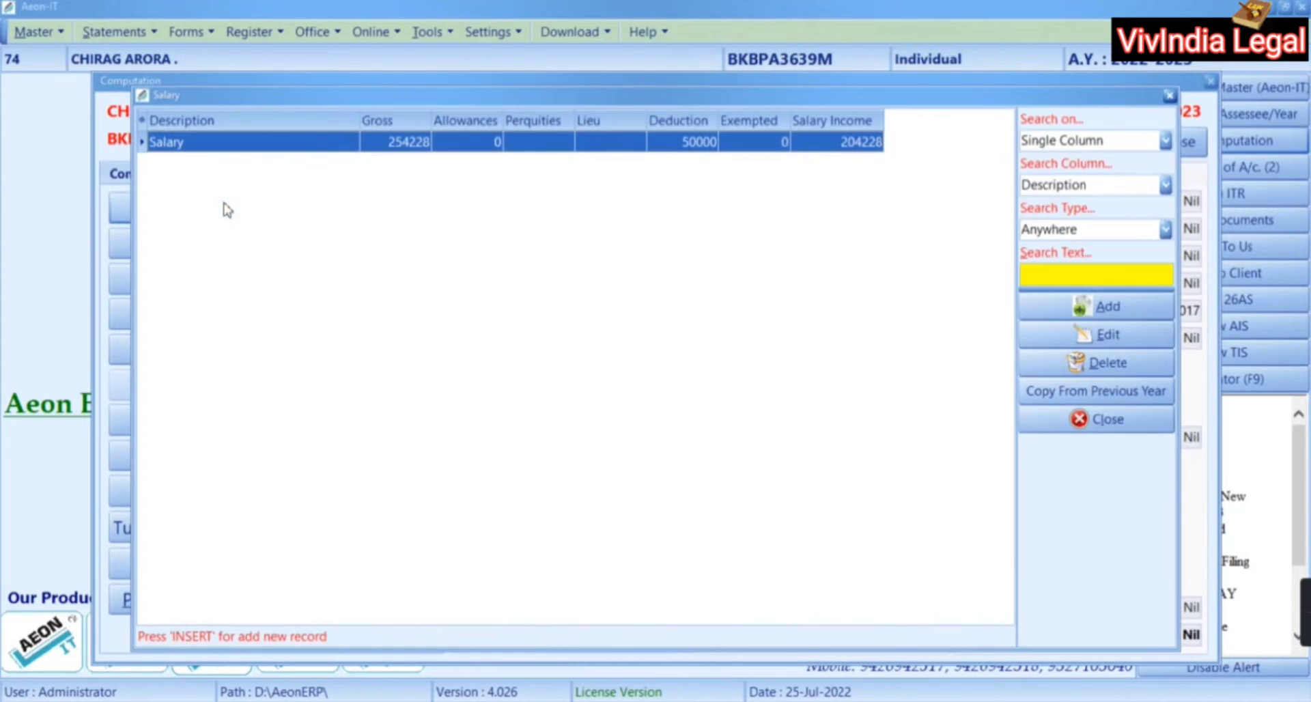
{"action": "double_click", "coordinate": [299, 144]}
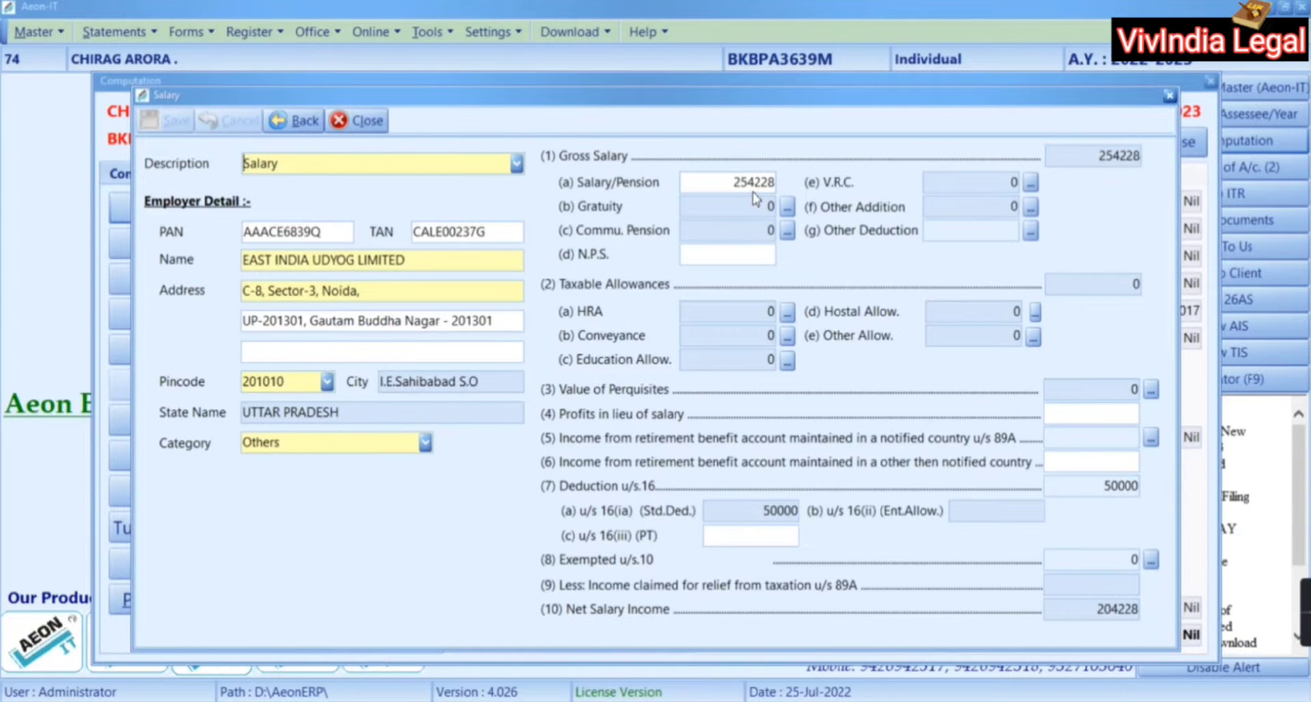
{"action": "key", "text": "alt+Tab"}
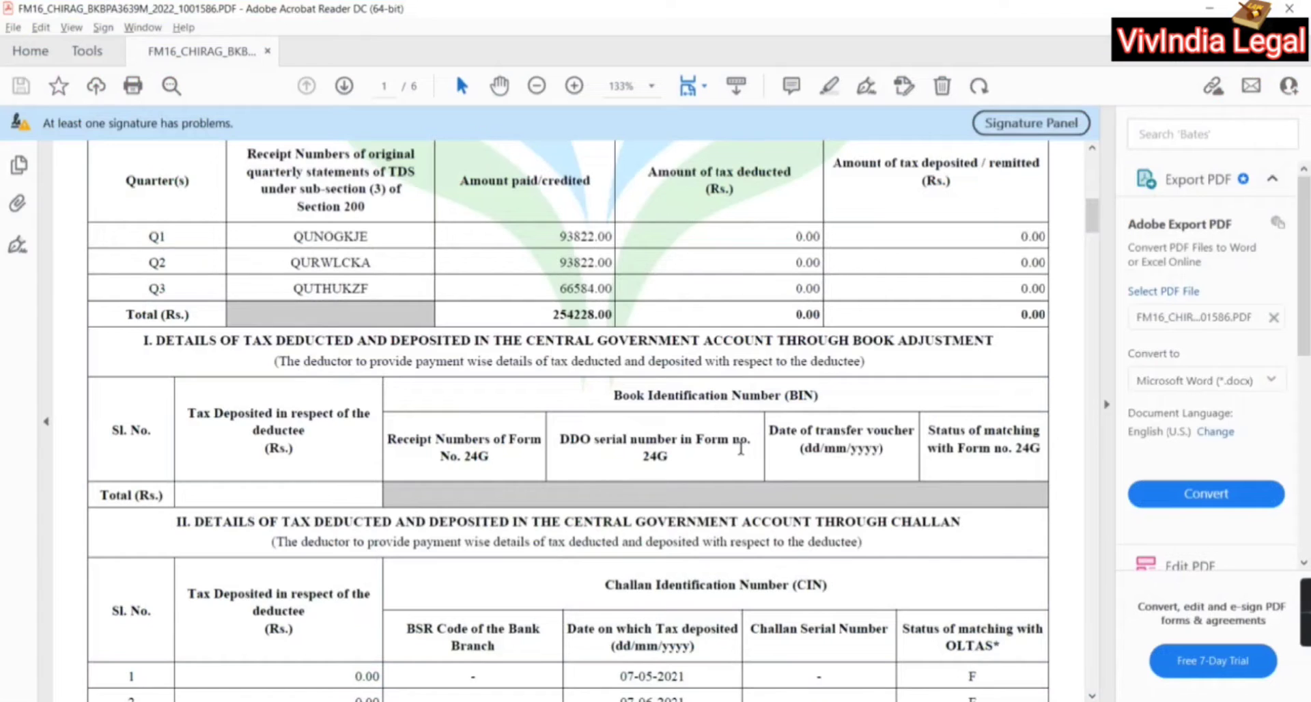
Check the Form 16 tax rows (taxable income 204228.00, net tax payable 0.00), then close the PDF
{"action": "scroll", "coordinate": [743, 445], "scroll_direction": "down", "scroll_amount": 15}
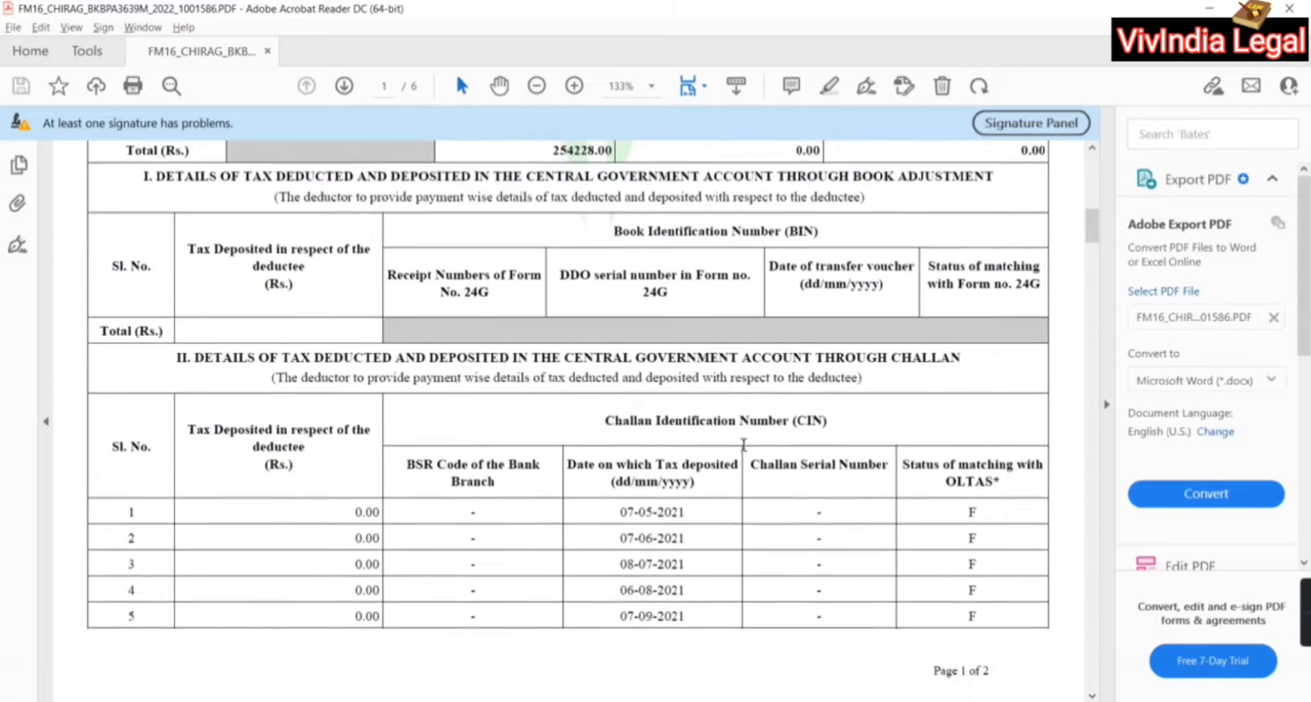
{"action": "scroll", "coordinate": [743, 446], "scroll_direction": "down", "scroll_amount": 10}
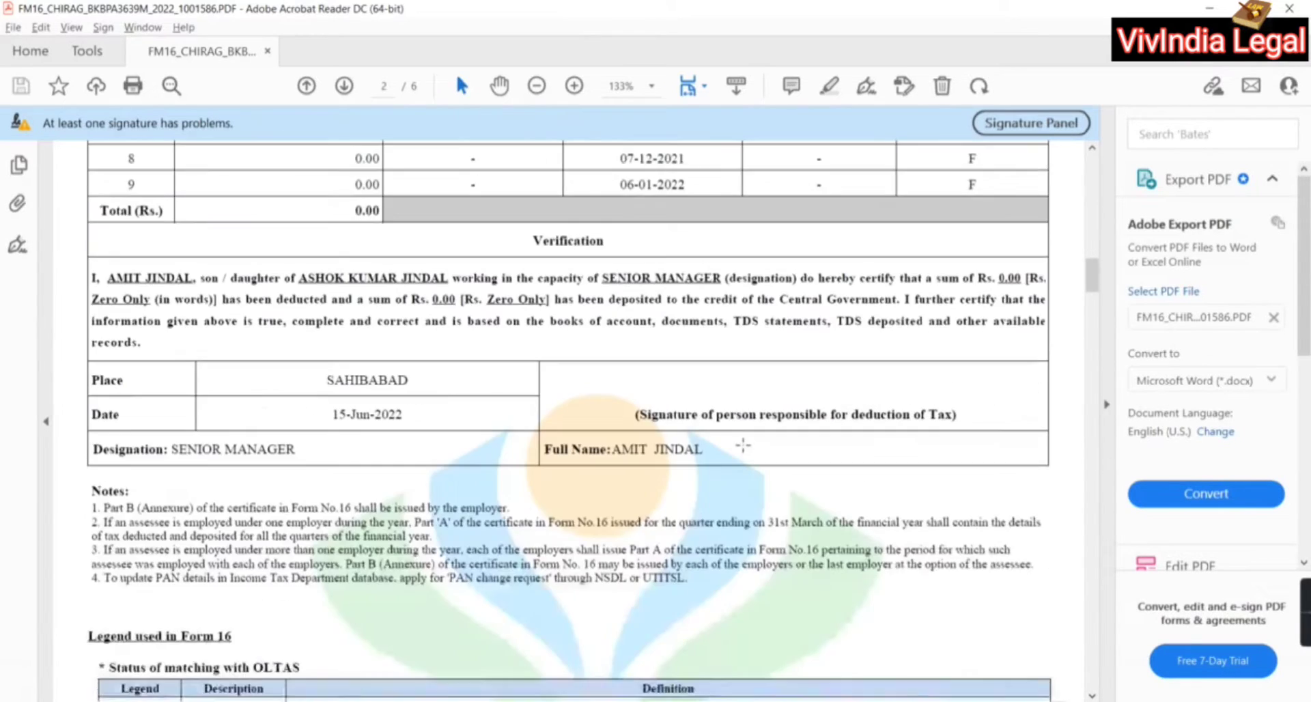
{"action": "scroll", "coordinate": [743, 445], "scroll_direction": "down", "scroll_amount": 4}
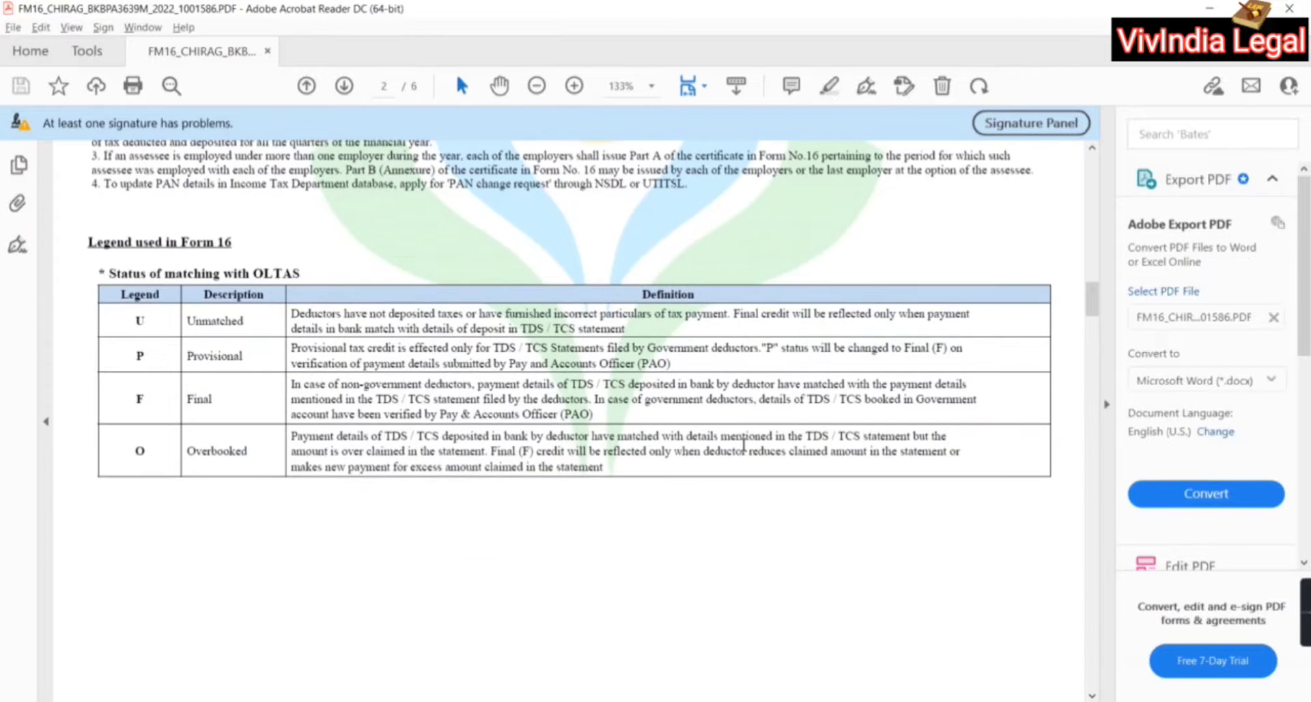
{"action": "scroll", "coordinate": [743, 445], "scroll_direction": "down", "scroll_amount": 20}
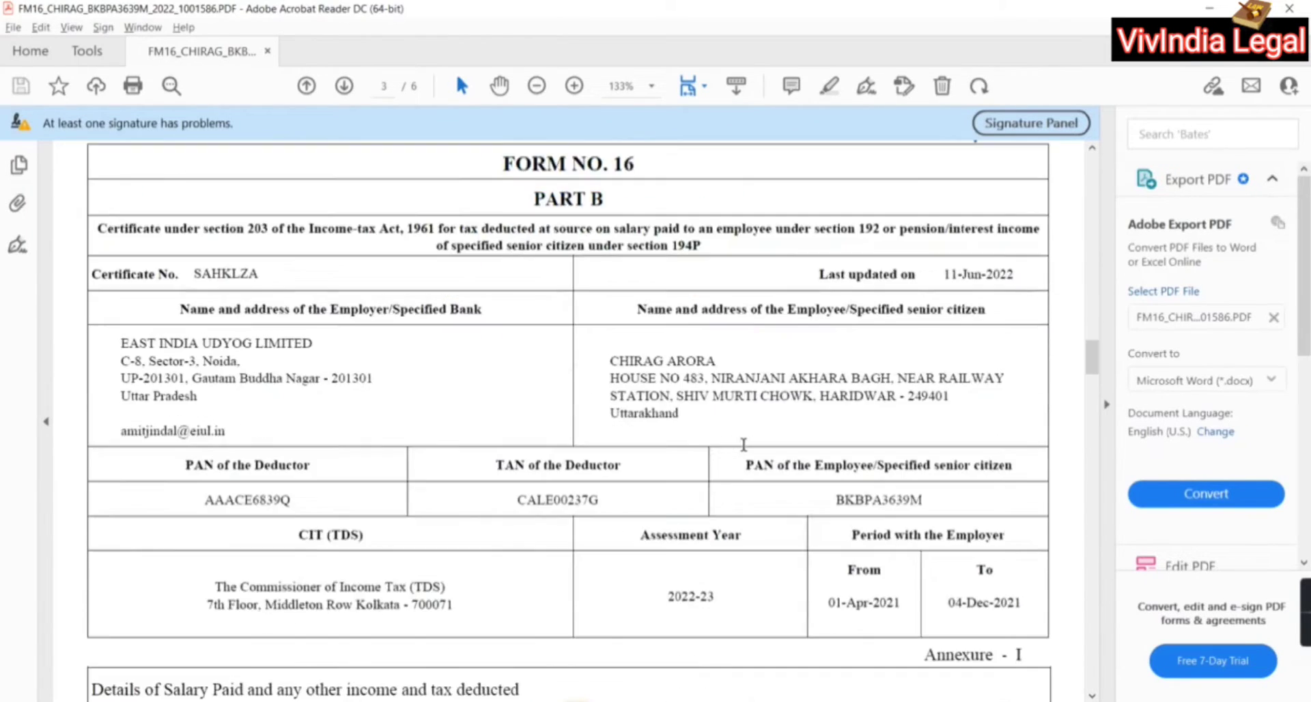
{"action": "scroll", "coordinate": [742, 445], "scroll_direction": "down", "scroll_amount": 10}
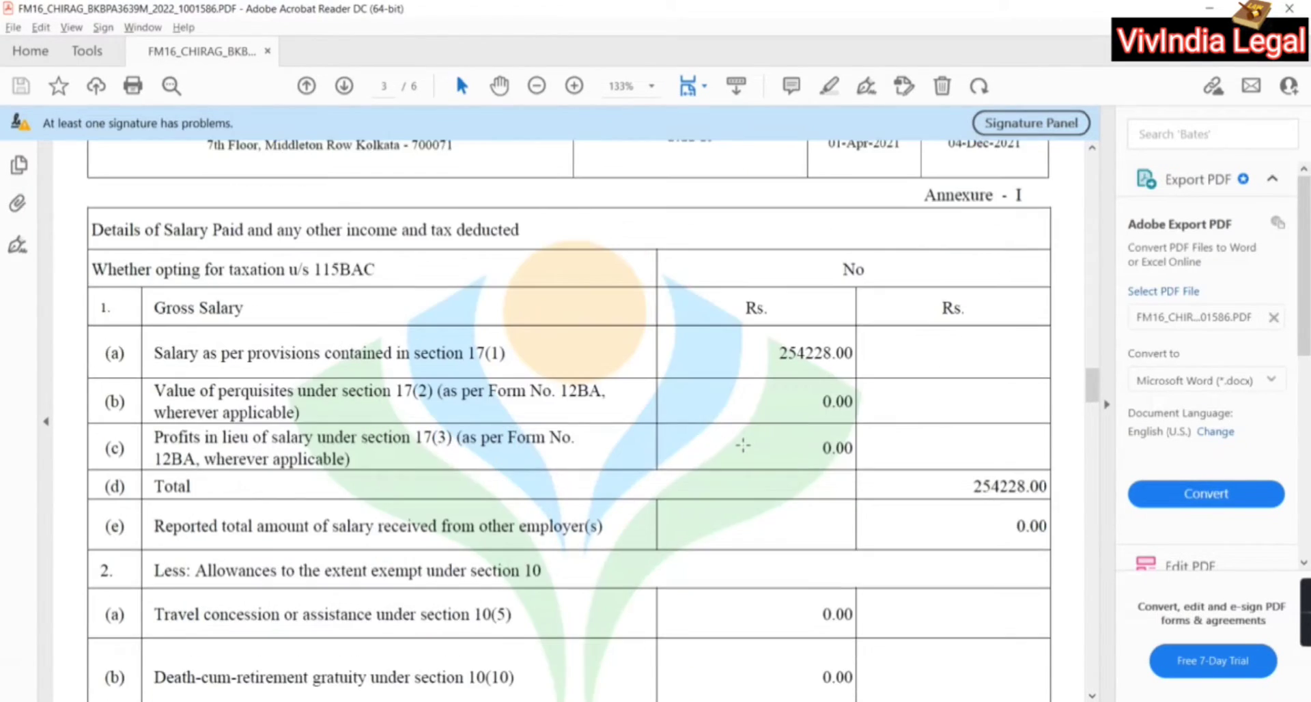
{"action": "scroll", "coordinate": [742, 445], "scroll_direction": "down", "scroll_amount": 20}
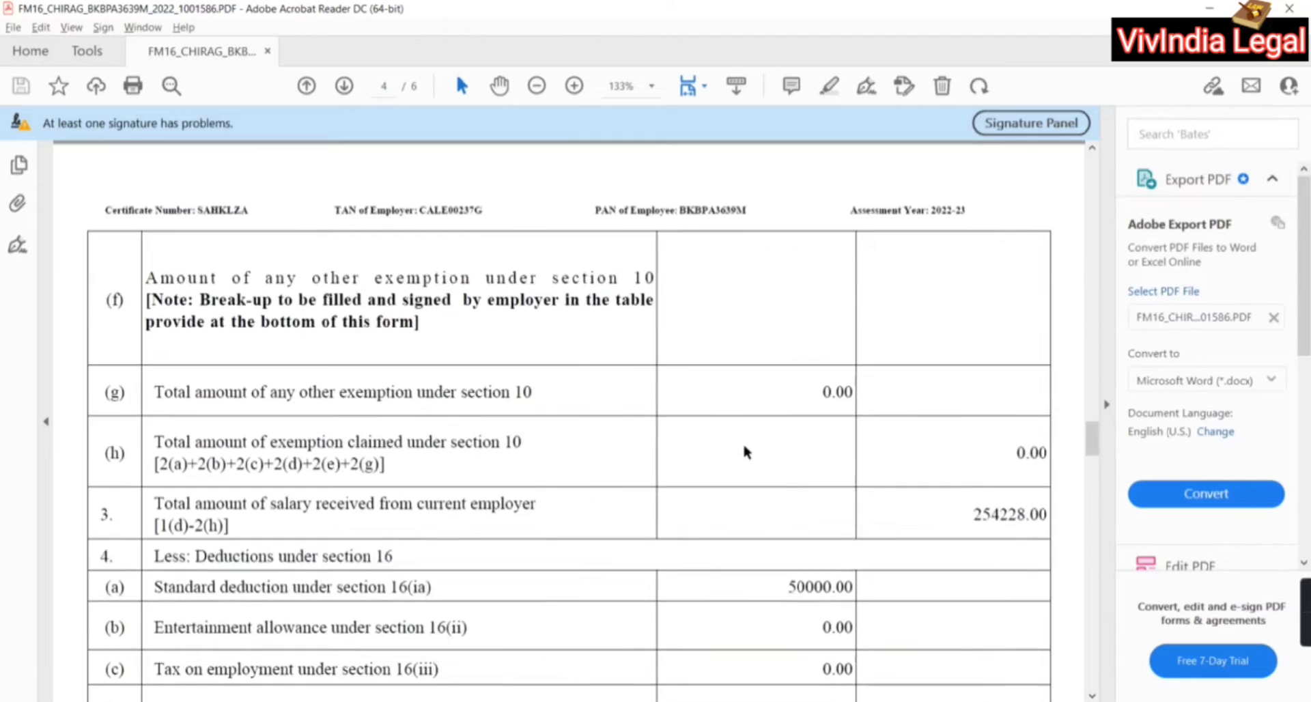
{"action": "scroll", "coordinate": [744, 447], "scroll_direction": "down", "scroll_amount": 12}
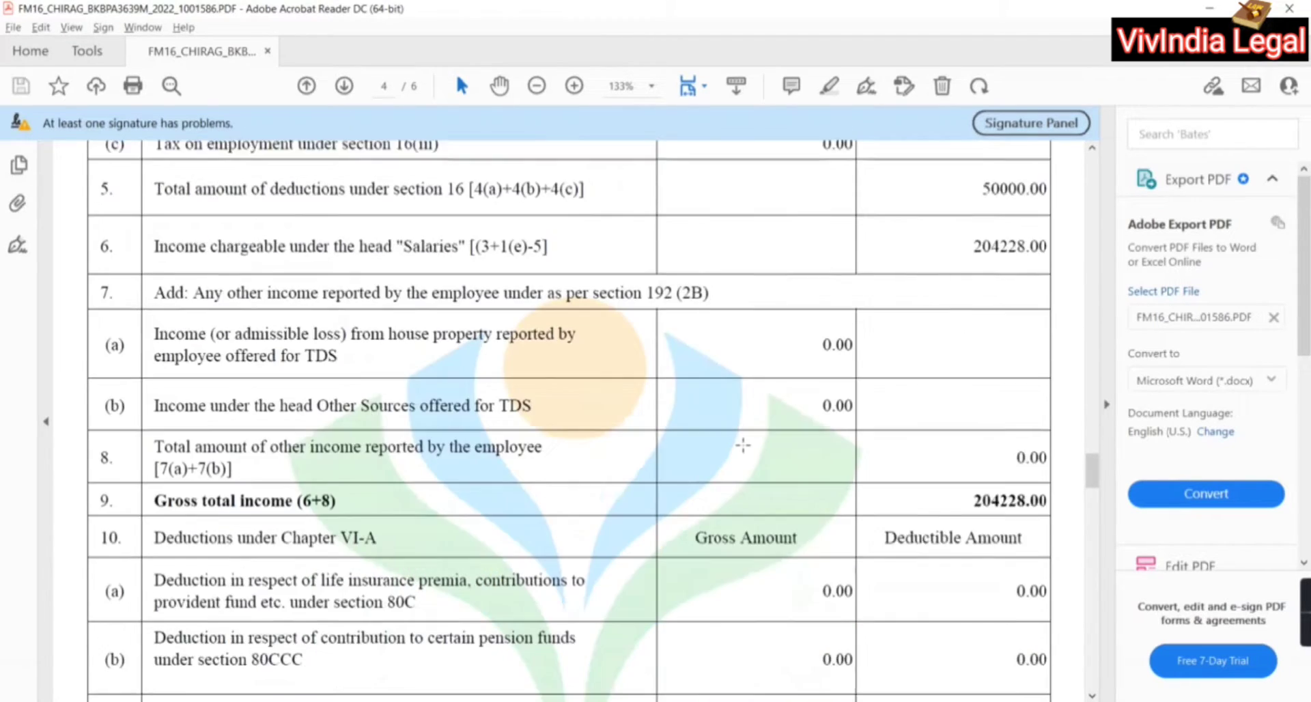
{"action": "scroll", "coordinate": [743, 444], "scroll_direction": "down", "scroll_amount": 16}
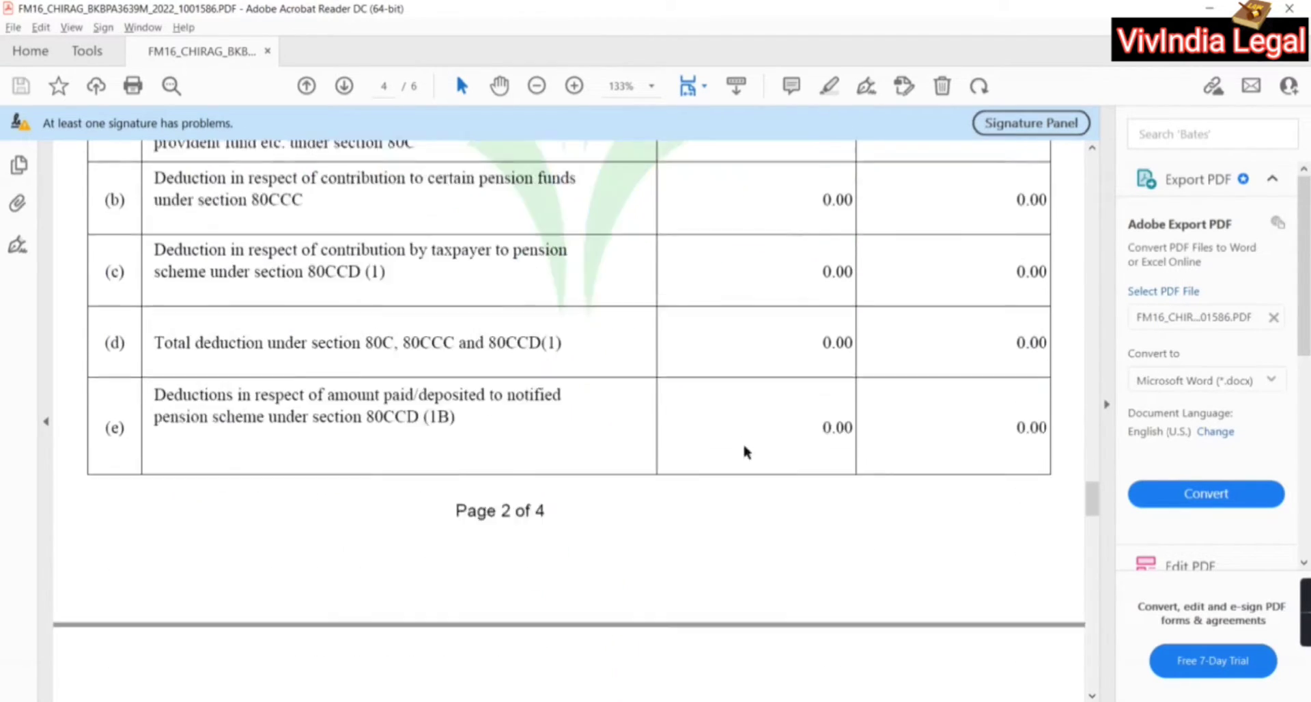
{"action": "scroll", "coordinate": [744, 446], "scroll_direction": "down", "scroll_amount": 20}
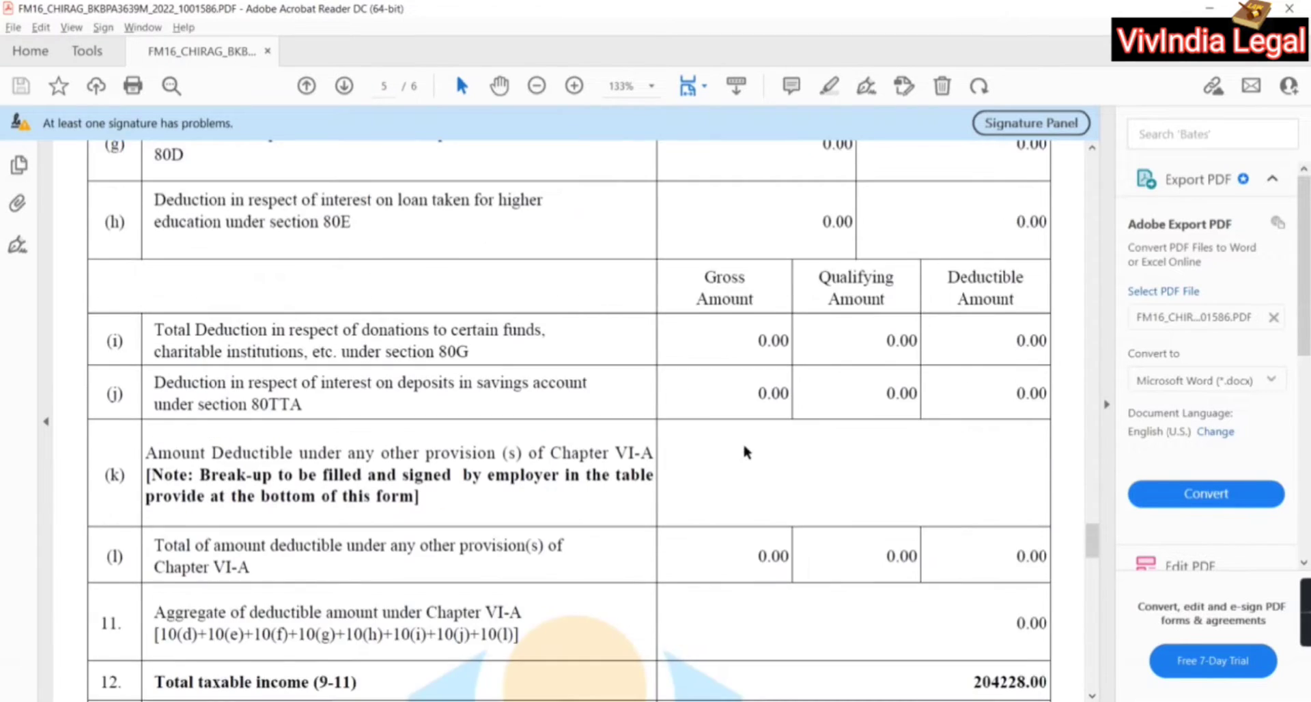
{"action": "scroll", "coordinate": [743, 444], "scroll_direction": "down", "scroll_amount": 20}
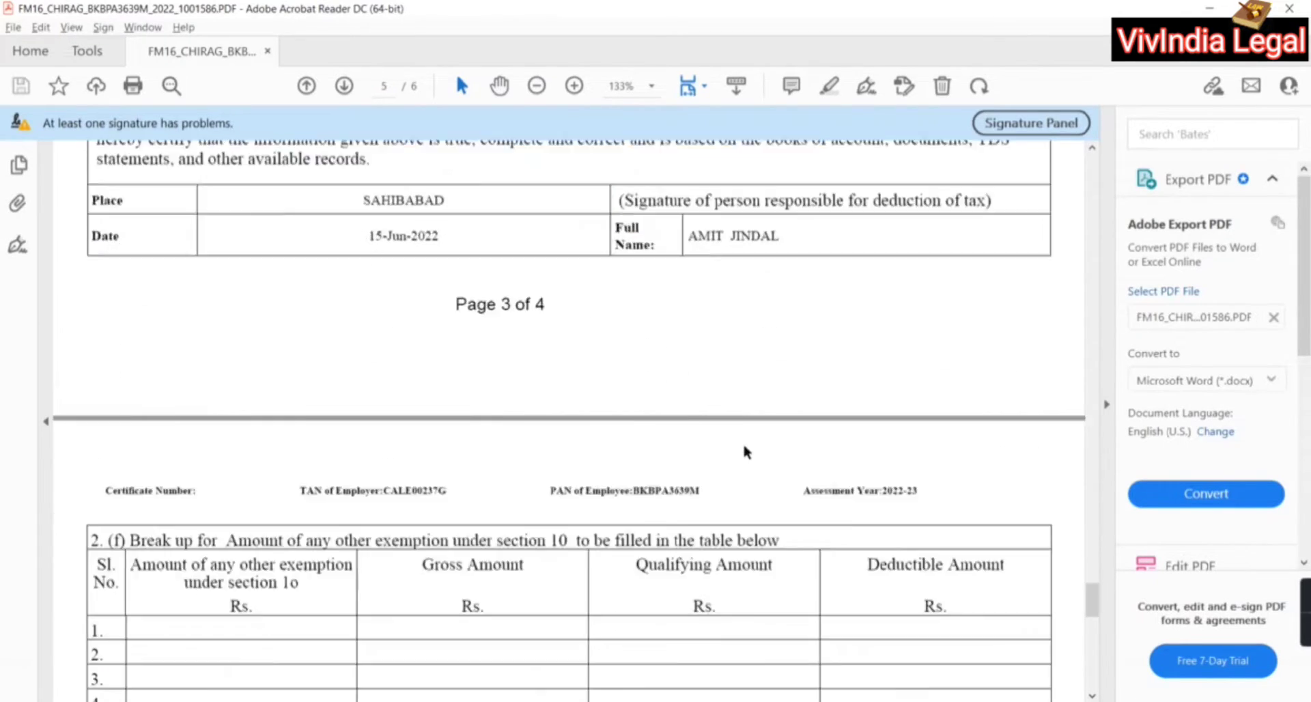
{"action": "scroll", "coordinate": [743, 444], "scroll_direction": "up", "scroll_amount": 20}
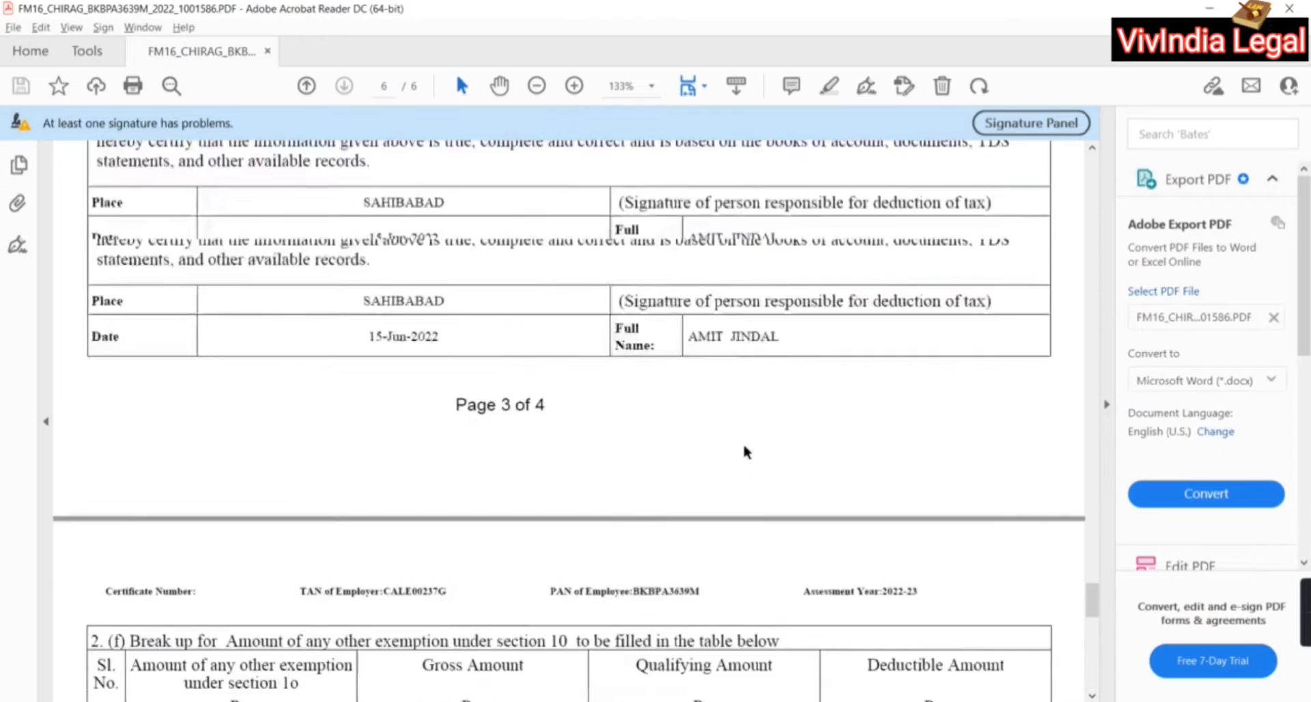
{"action": "scroll", "coordinate": [742, 444], "scroll_direction": "up", "scroll_amount": 6}
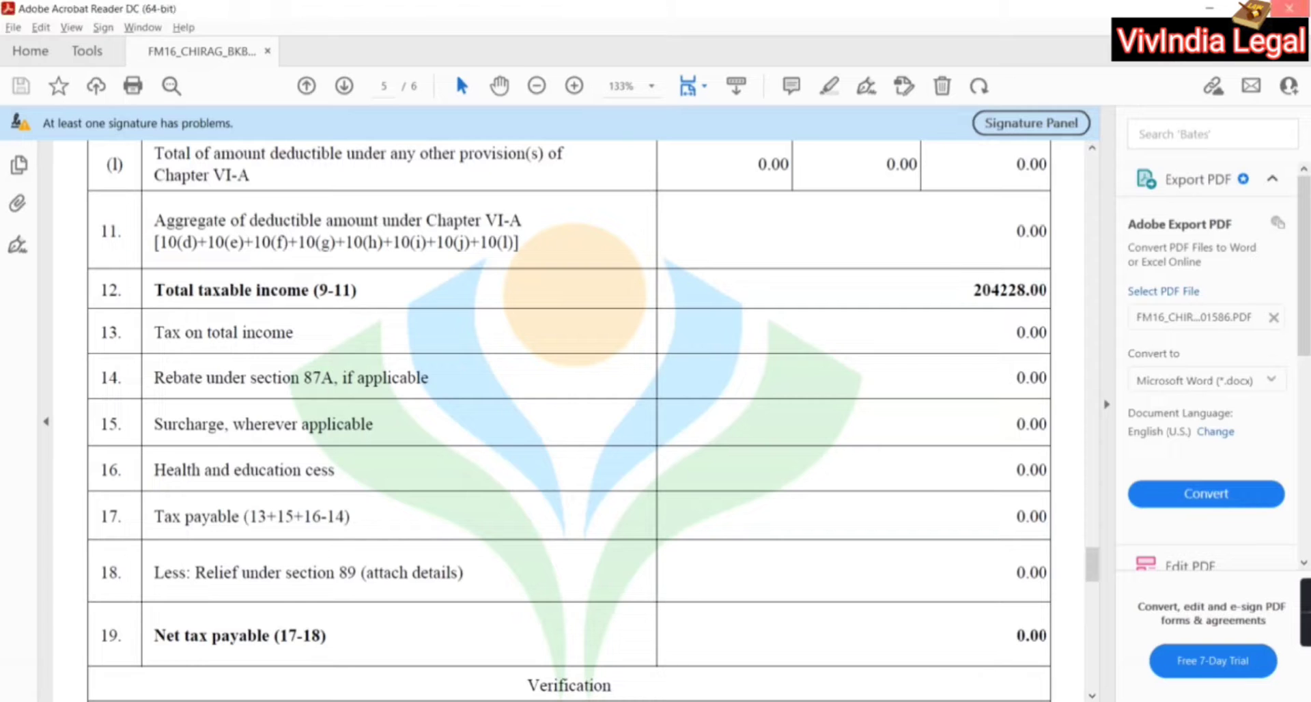
{"action": "left_click", "coordinate": [1300, 9]}
In Explorer, open the DSS Imagetech Pvt. Ltd folder under Form 16 and its second PDF
{"action": "key", "text": "alt+Tab"}
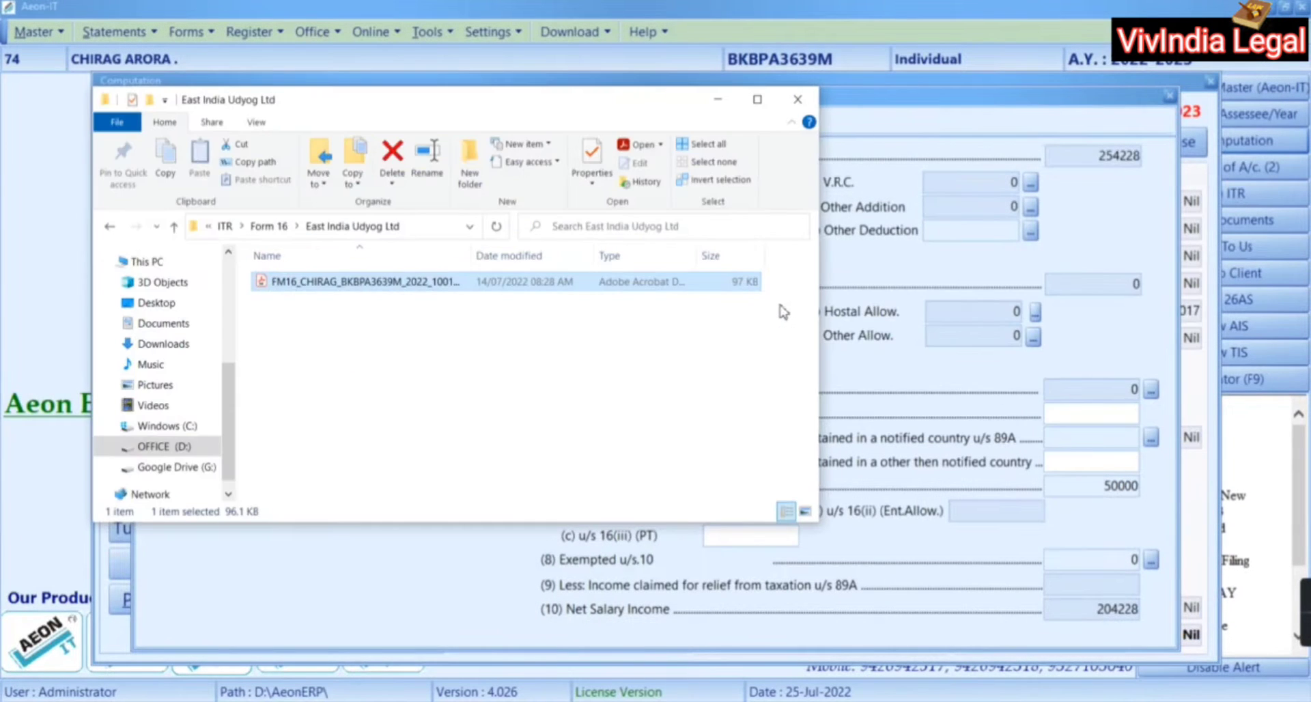
{"action": "key", "text": "alt+Up"}
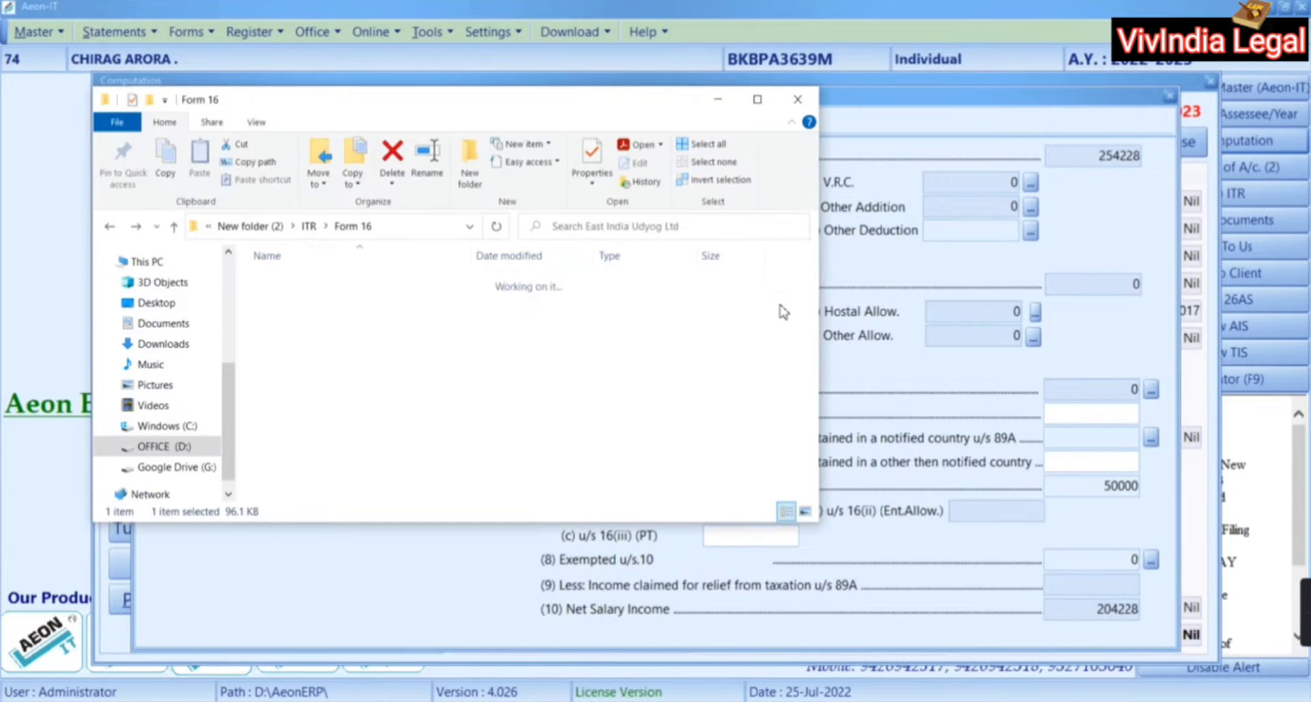
{"action": "key", "text": "Up"}
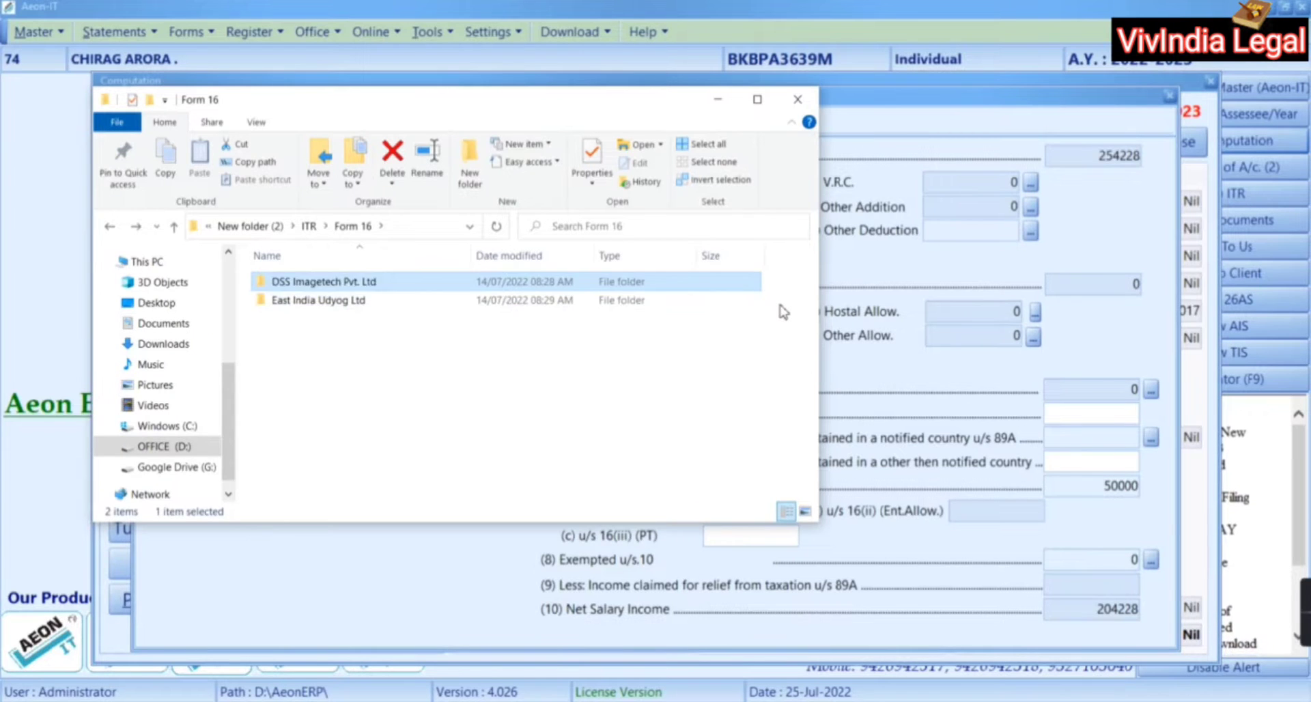
{"action": "key", "text": "Return"}
{"action": "key", "text": "Down"}
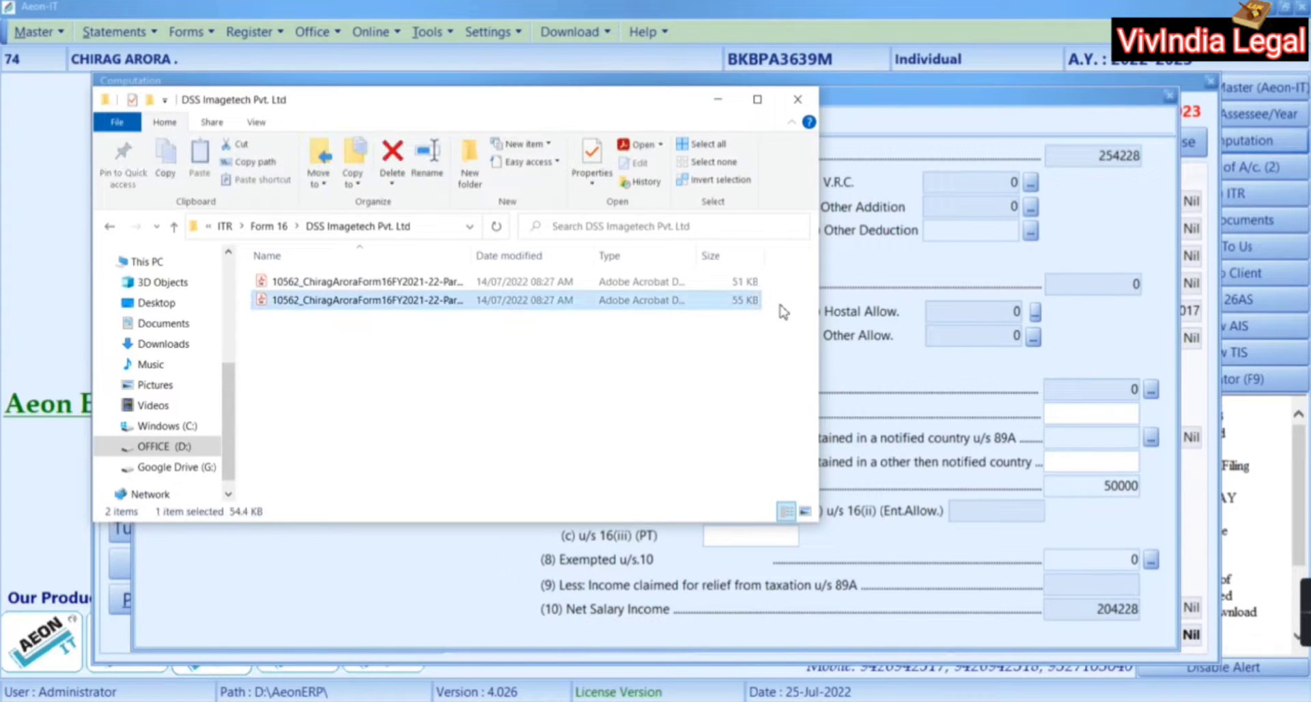
{"action": "key", "text": "Return"}
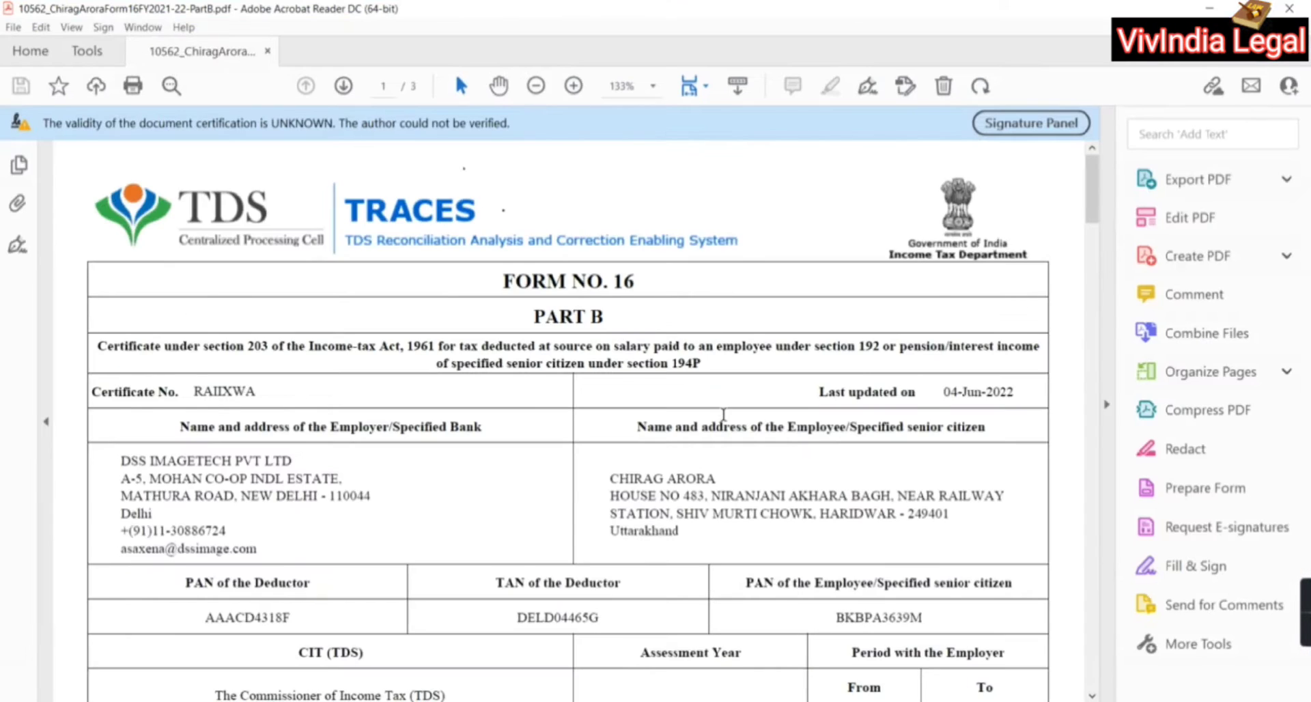
Review DSS Imagetech's Form 16 Part B PAN/TAN and salary 181701.00, then return to Aeon-IT
{"action": "scroll", "coordinate": [723, 411], "scroll_direction": "down", "scroll_amount": 10}
{"action": "scroll", "coordinate": [722, 414], "scroll_direction": "up", "scroll_amount": 2}
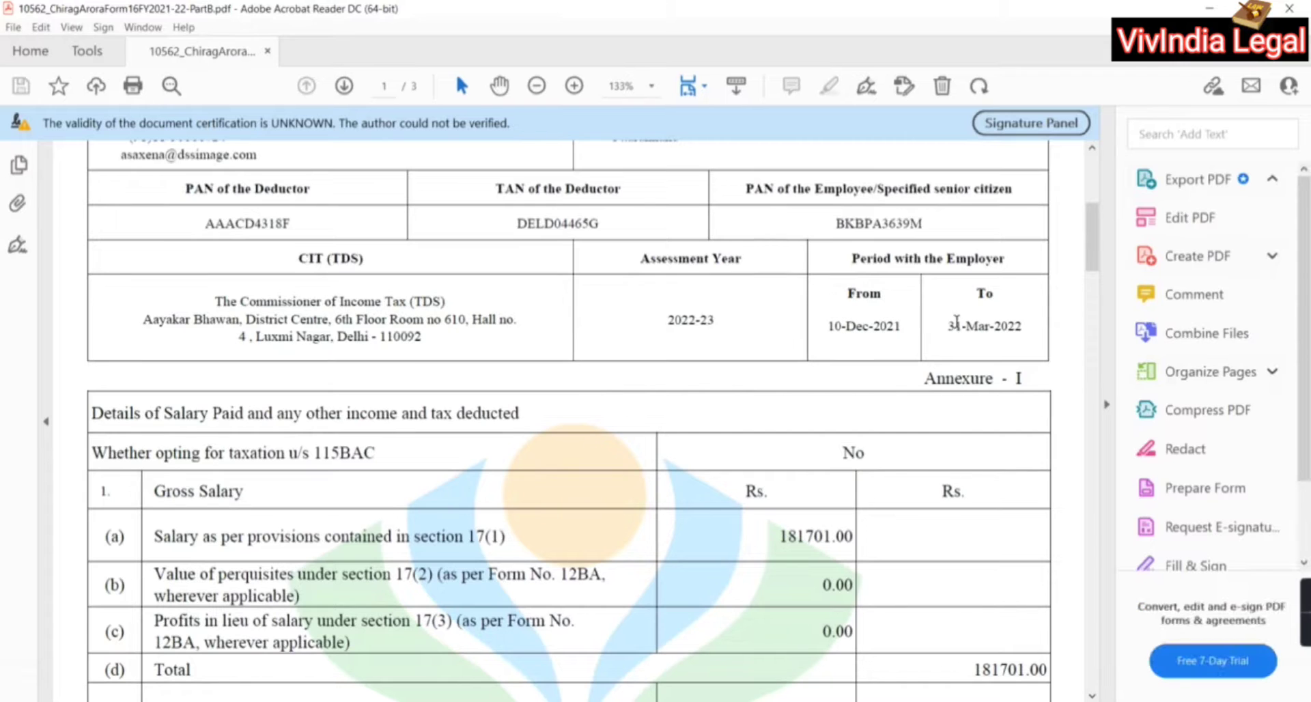
{"action": "scroll", "coordinate": [883, 427], "scroll_direction": "up", "scroll_amount": 1}
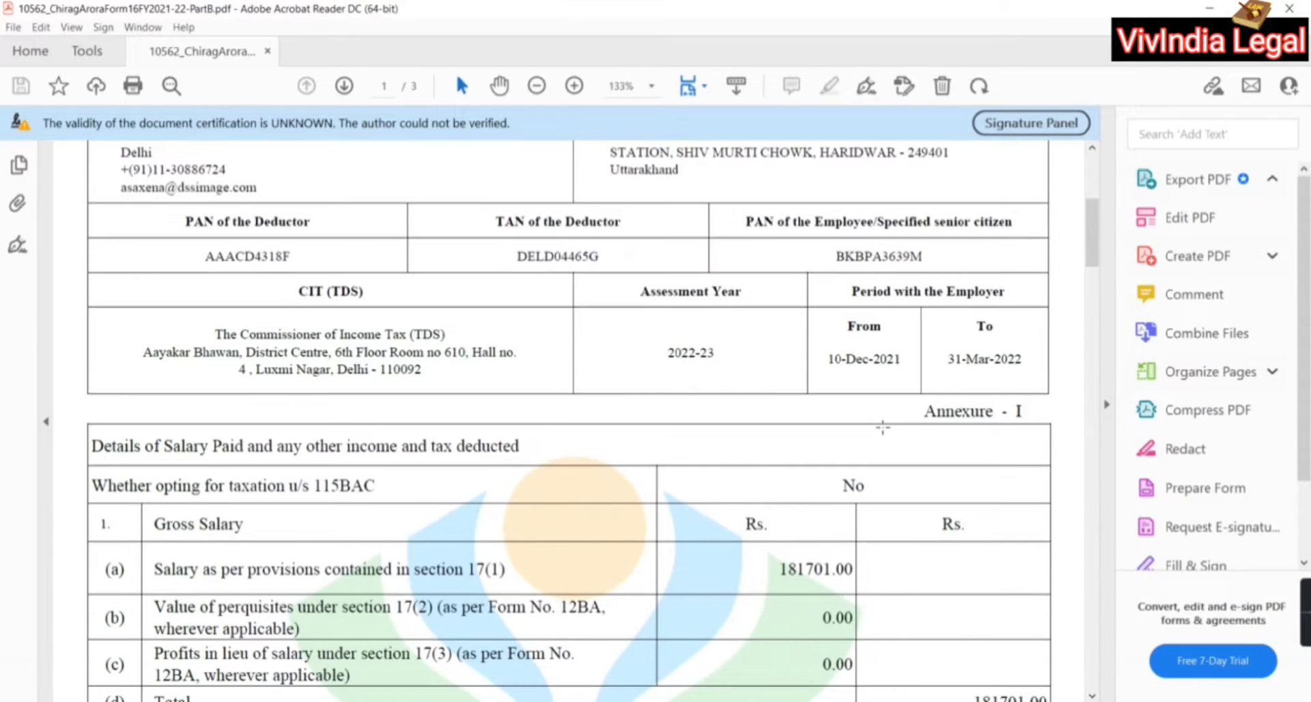
{"action": "scroll", "coordinate": [495, 375], "scroll_direction": "up", "scroll_amount": 4}
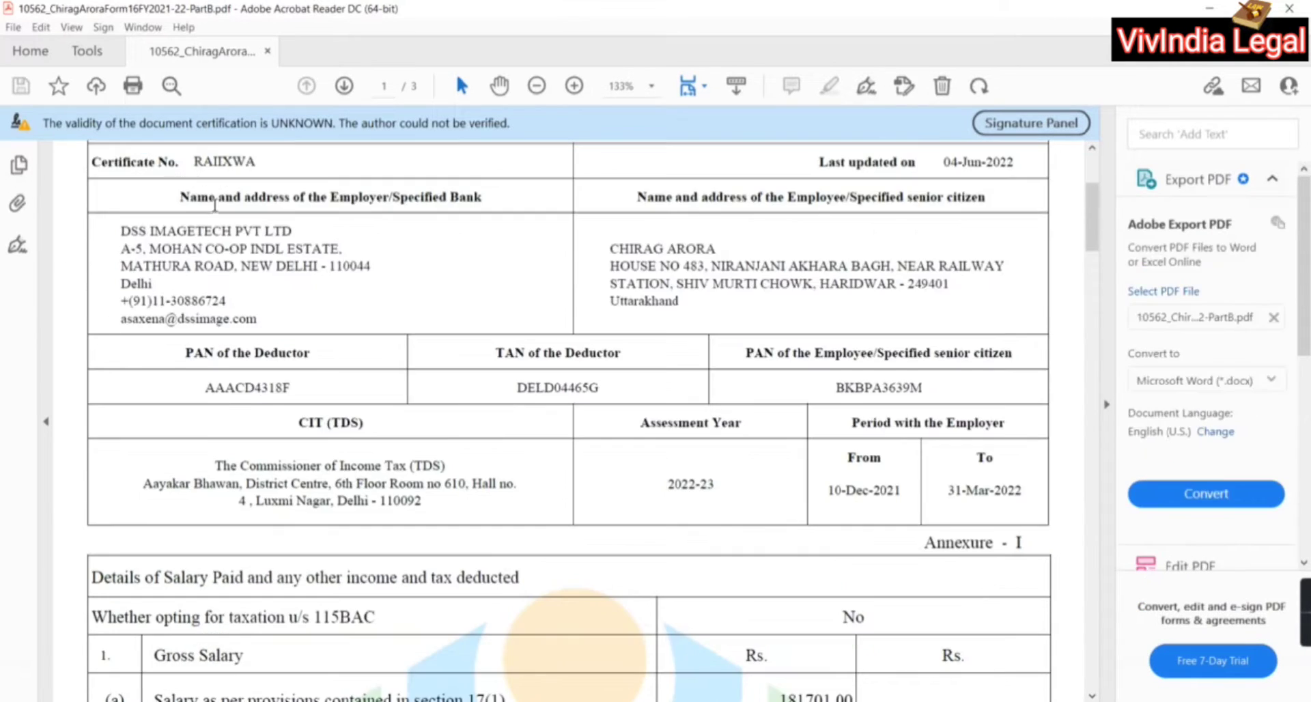
{"action": "key", "text": "alt+Tab"}
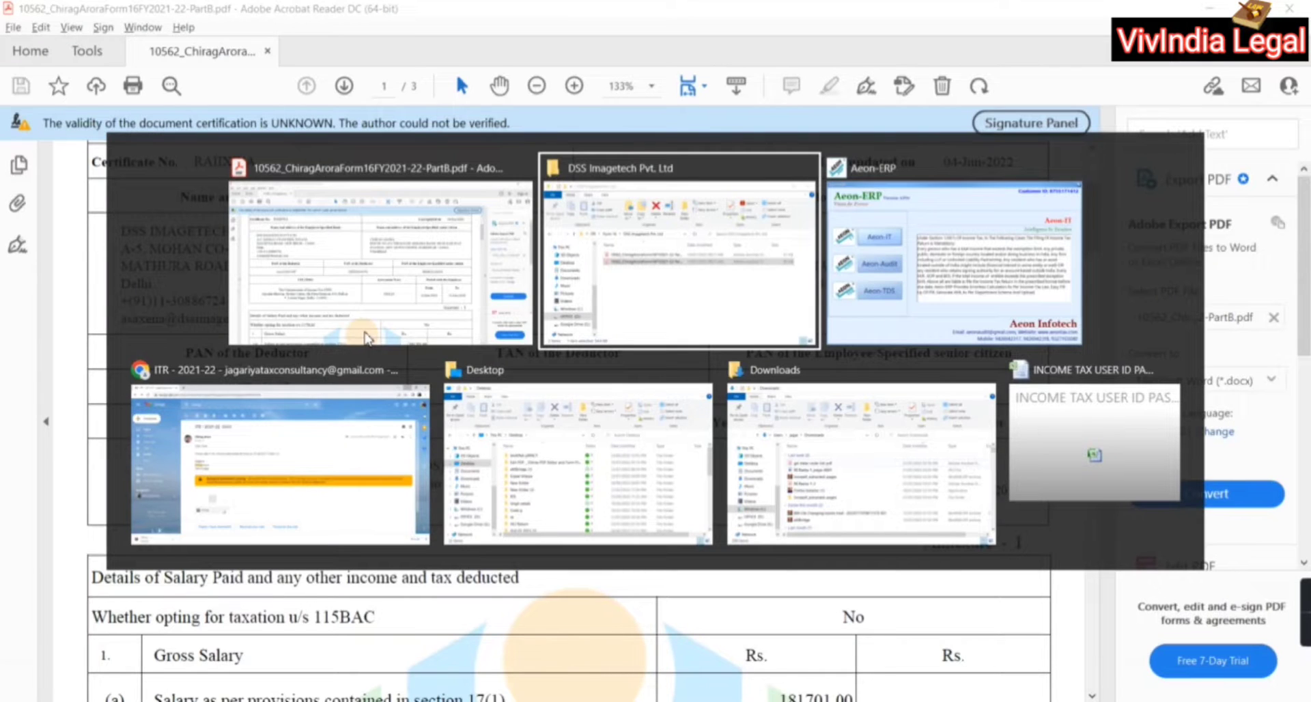
{"action": "key", "text": "alt+Tab"}
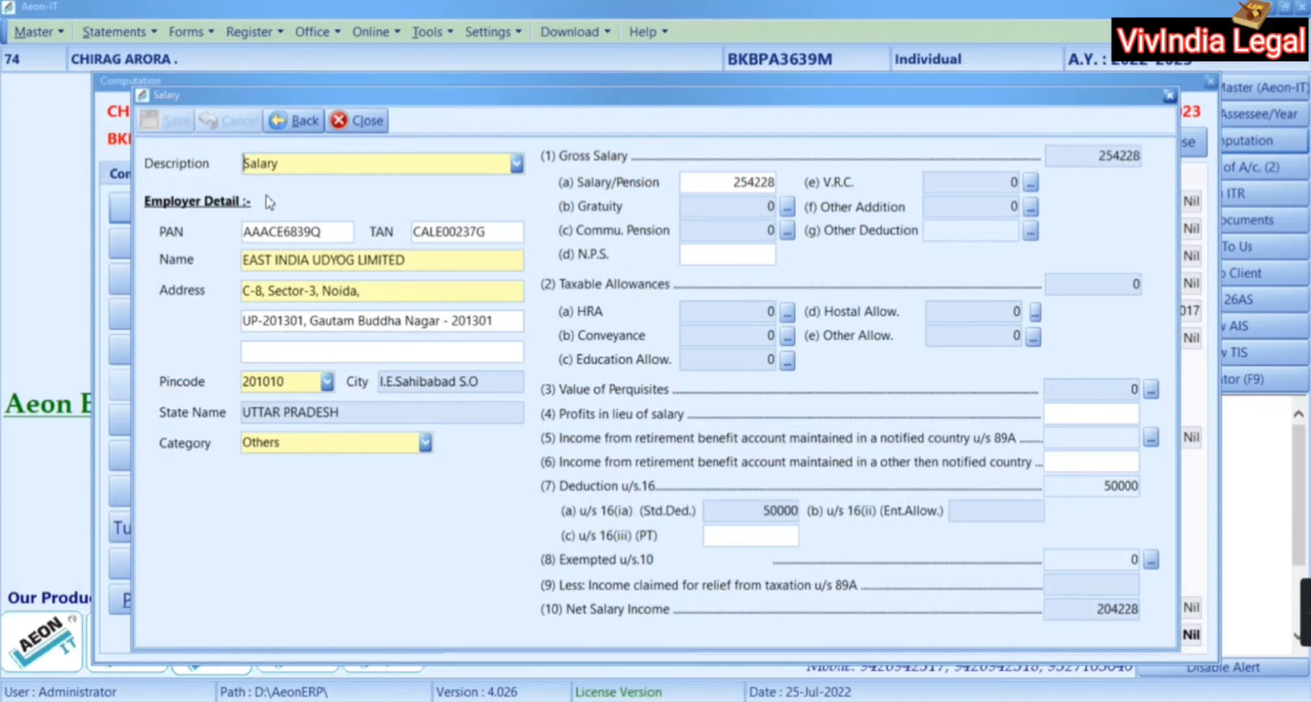
Close the East India Udyog salary entry and add a new blank salary record, starting at PAN
{"action": "left_click", "coordinate": [361, 123]}
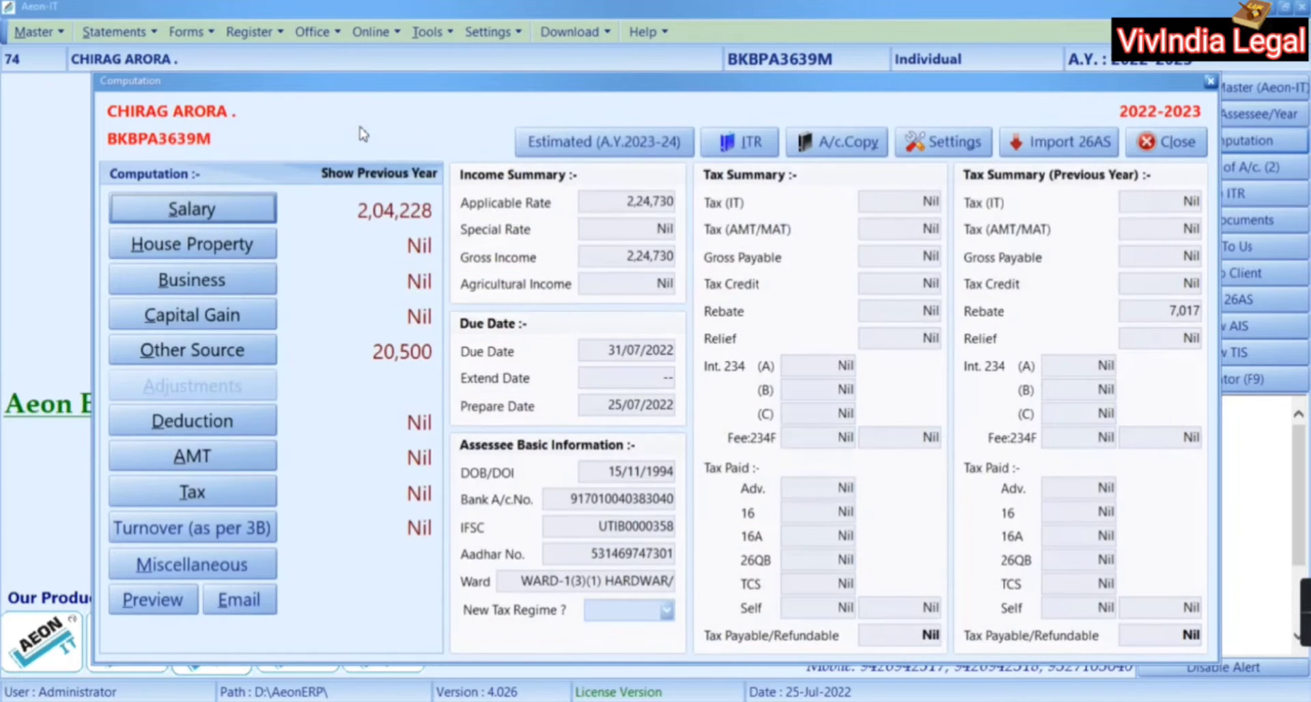
{"action": "left_click", "coordinate": [234, 212]}
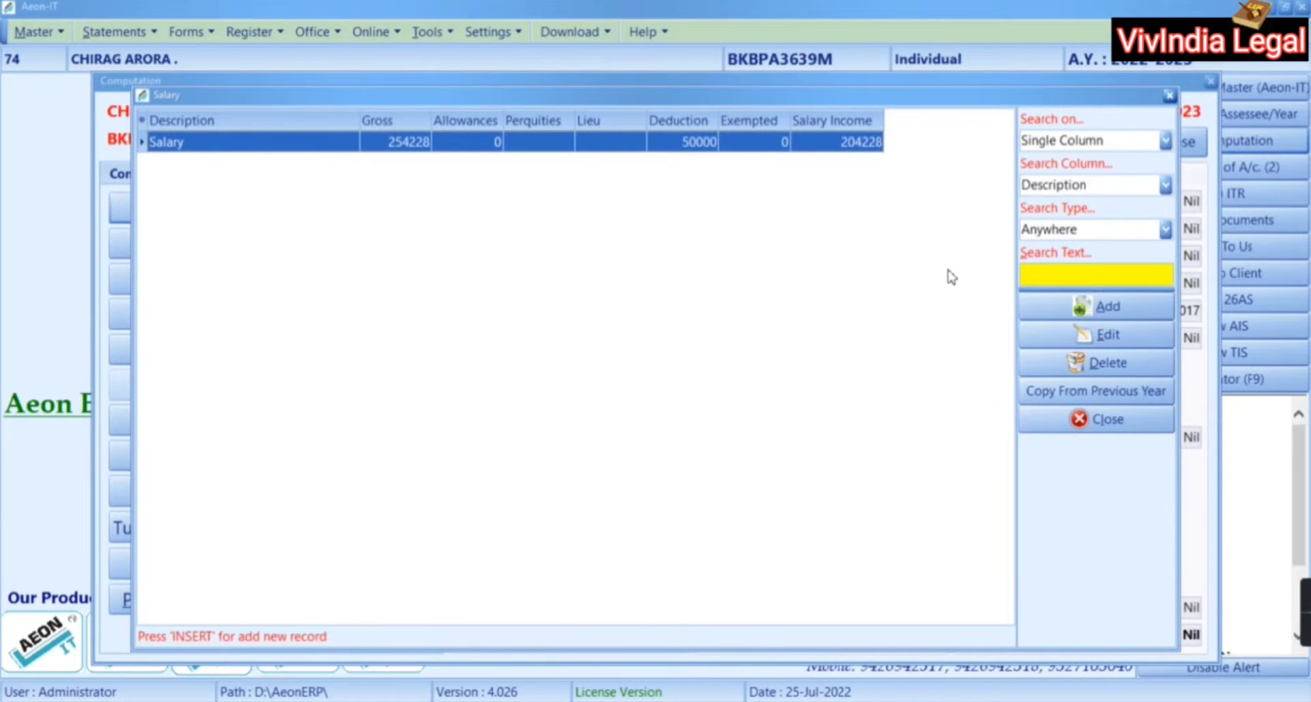
{"action": "left_click", "coordinate": [1110, 306]}
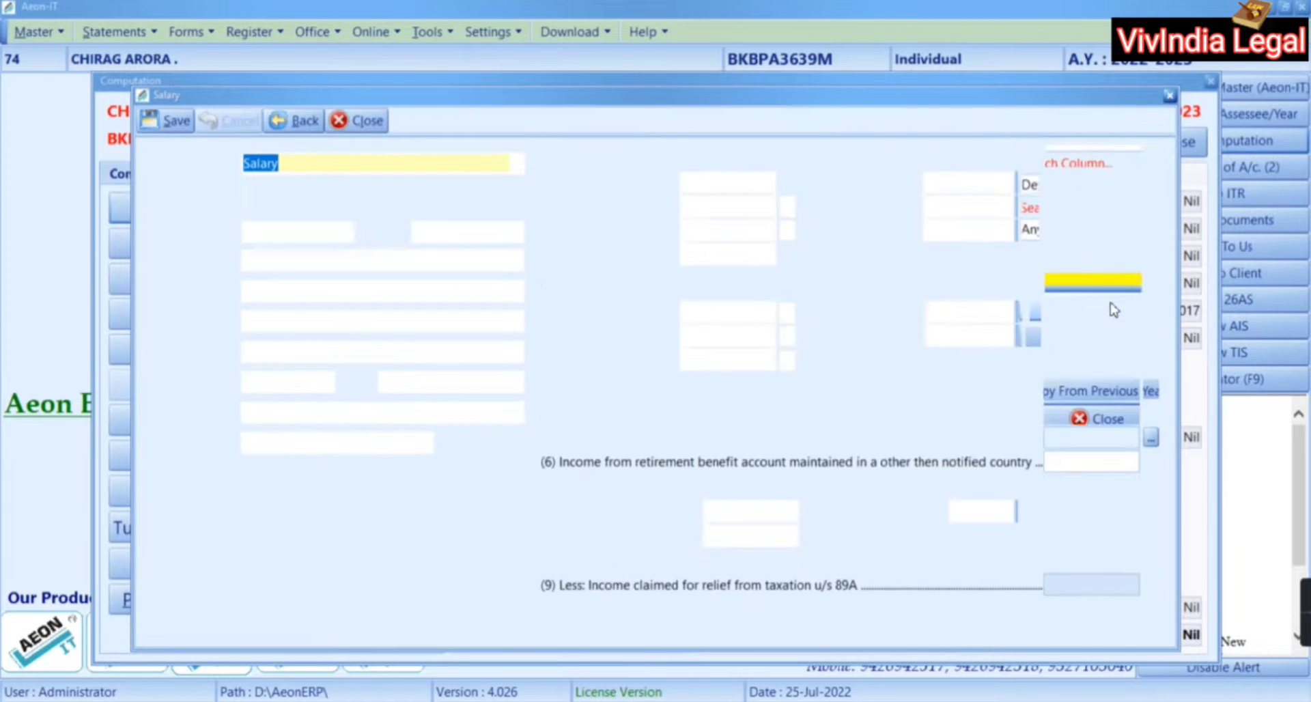
{"action": "left_click", "coordinate": [288, 235]}
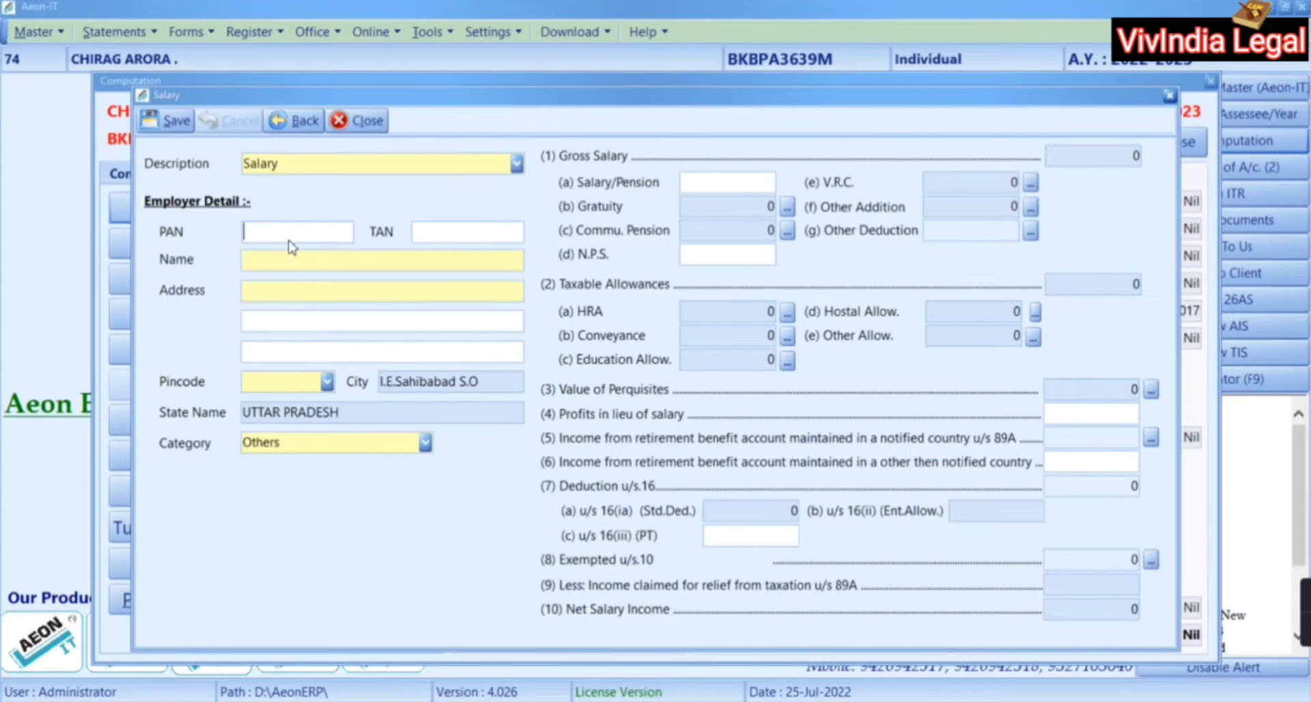
Copy the employer's PAN from the Form 16 into the salary entry's PAN field
{"action": "key", "text": "alt+Tab"}
{"action": "scroll", "coordinate": [290, 255], "scroll_direction": "up", "scroll_amount": 2}
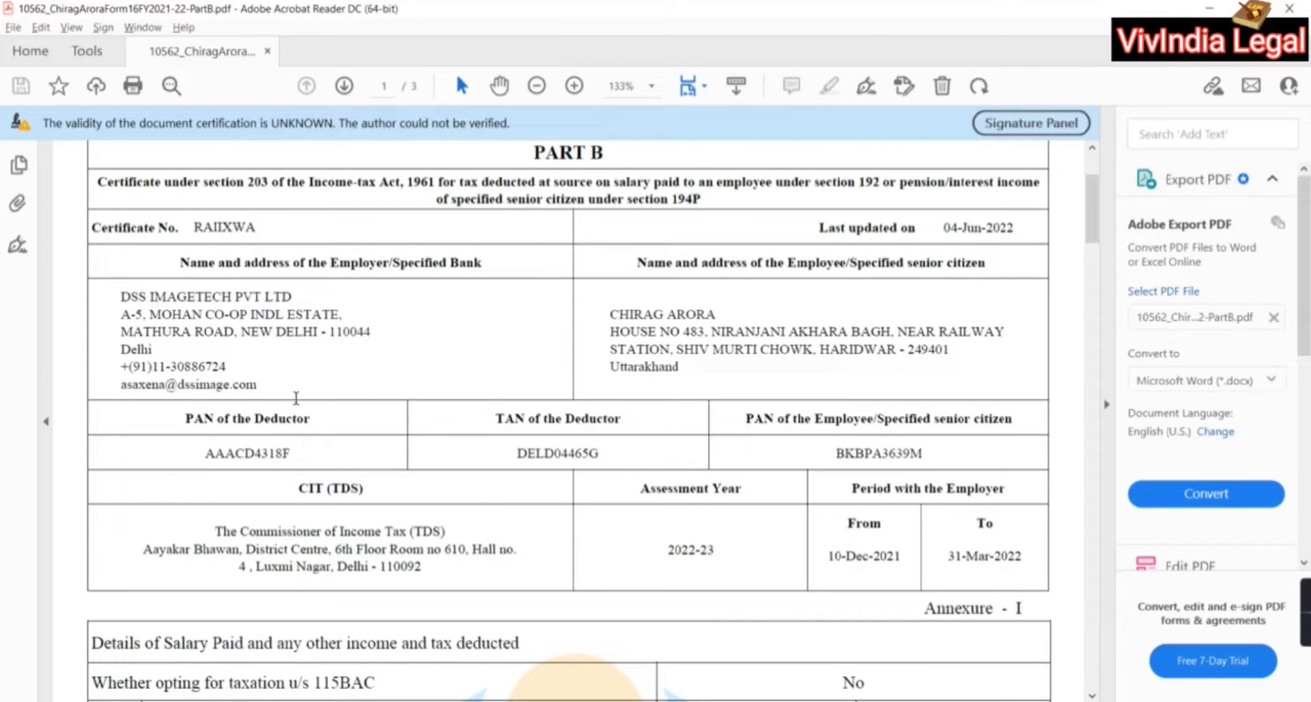
{"action": "double_click", "coordinate": [263, 453]}
{"action": "key", "text": "ctrl+c"}
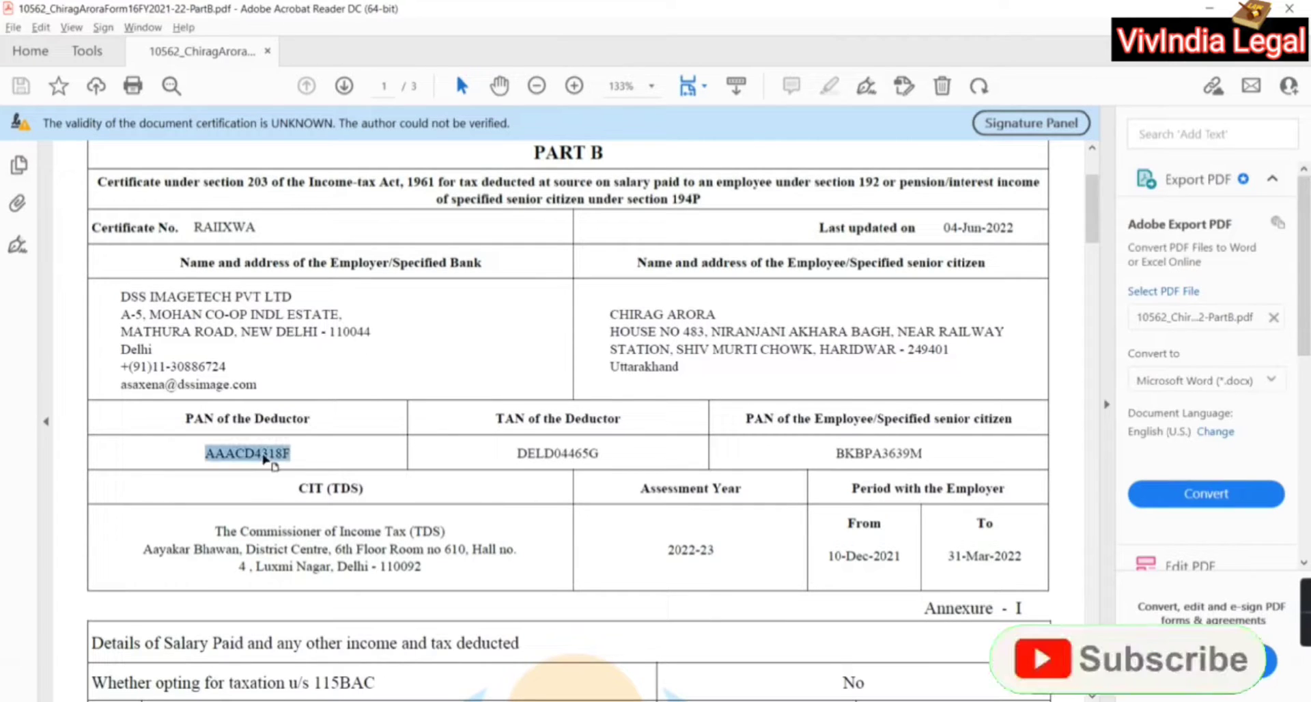
{"action": "key", "text": "alt+Tab"}
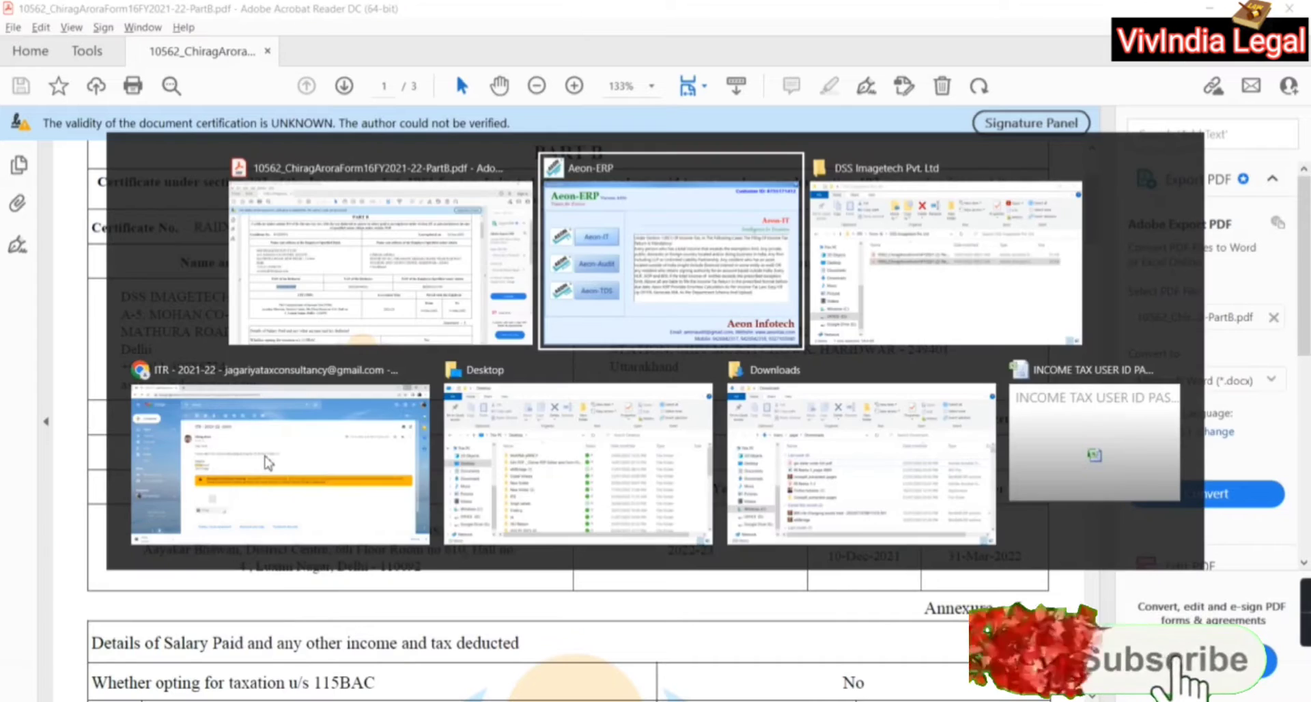
{"action": "key", "text": "ctrl+v"}
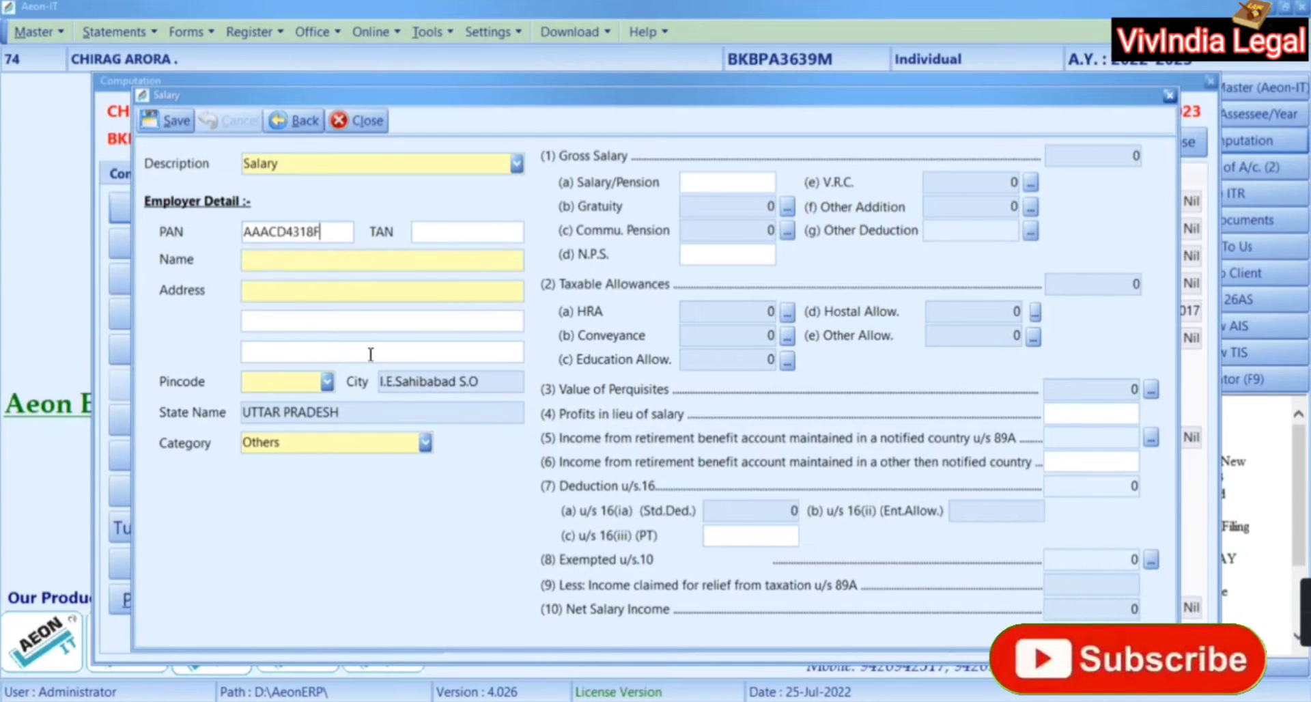
Copy the employer's TAN from the Form 16 into the TAN field
{"action": "key", "text": "alt+Tab"}
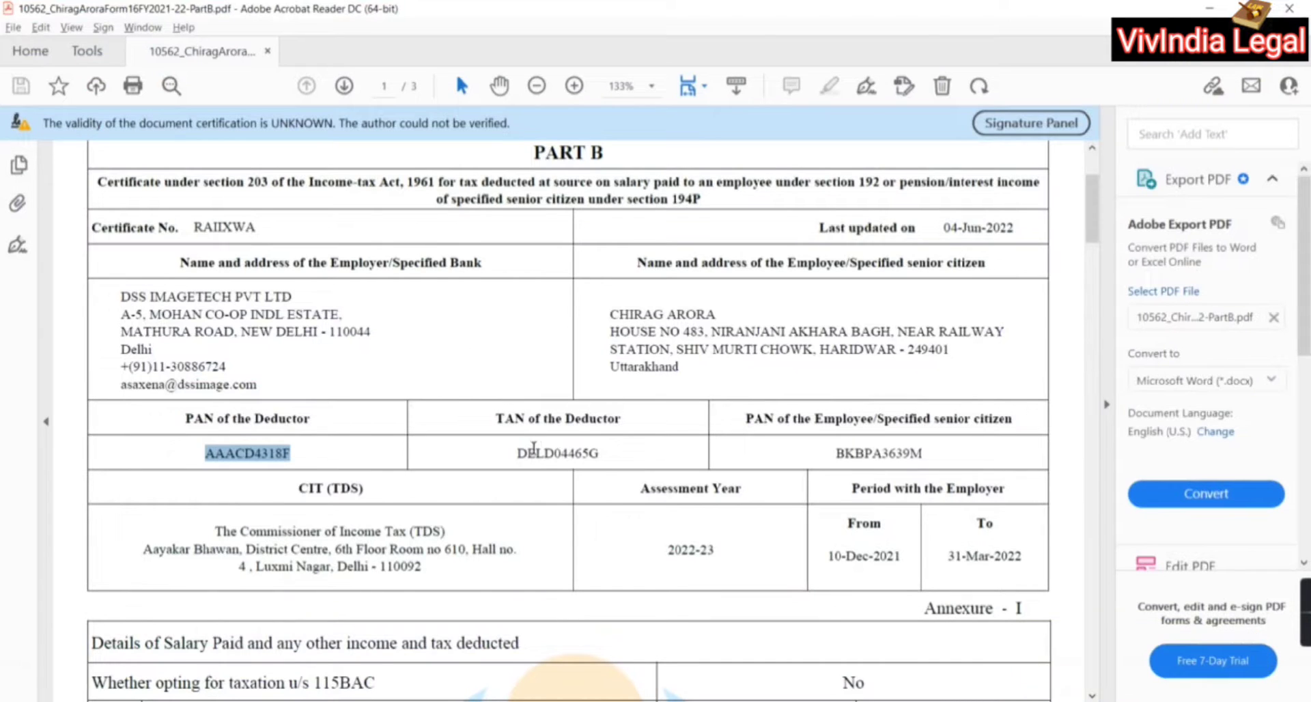
{"action": "left_click", "coordinate": [537, 453]}
{"action": "left_click", "coordinate": [537, 453]}
{"action": "left_click", "coordinate": [537, 452]}
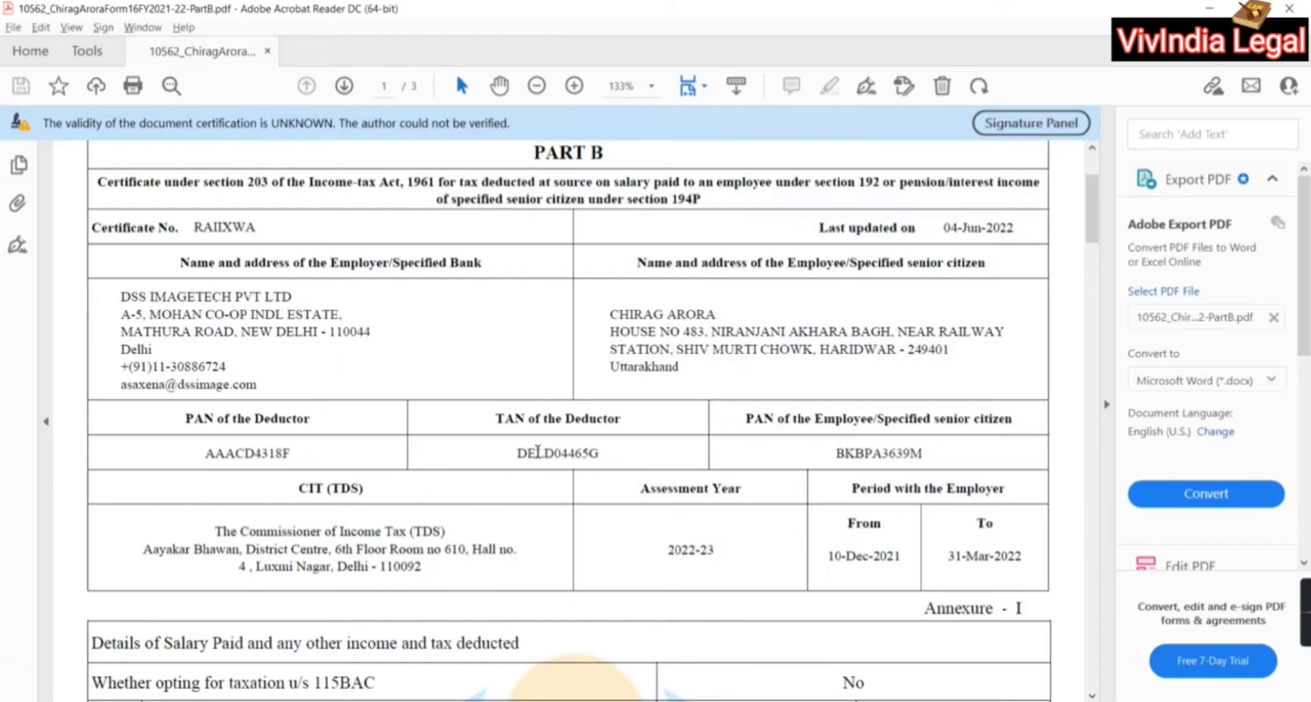
{"action": "double_click", "coordinate": [537, 451]}
{"action": "key", "text": "ctrl+c"}
{"action": "key", "text": "alt+Tab"}
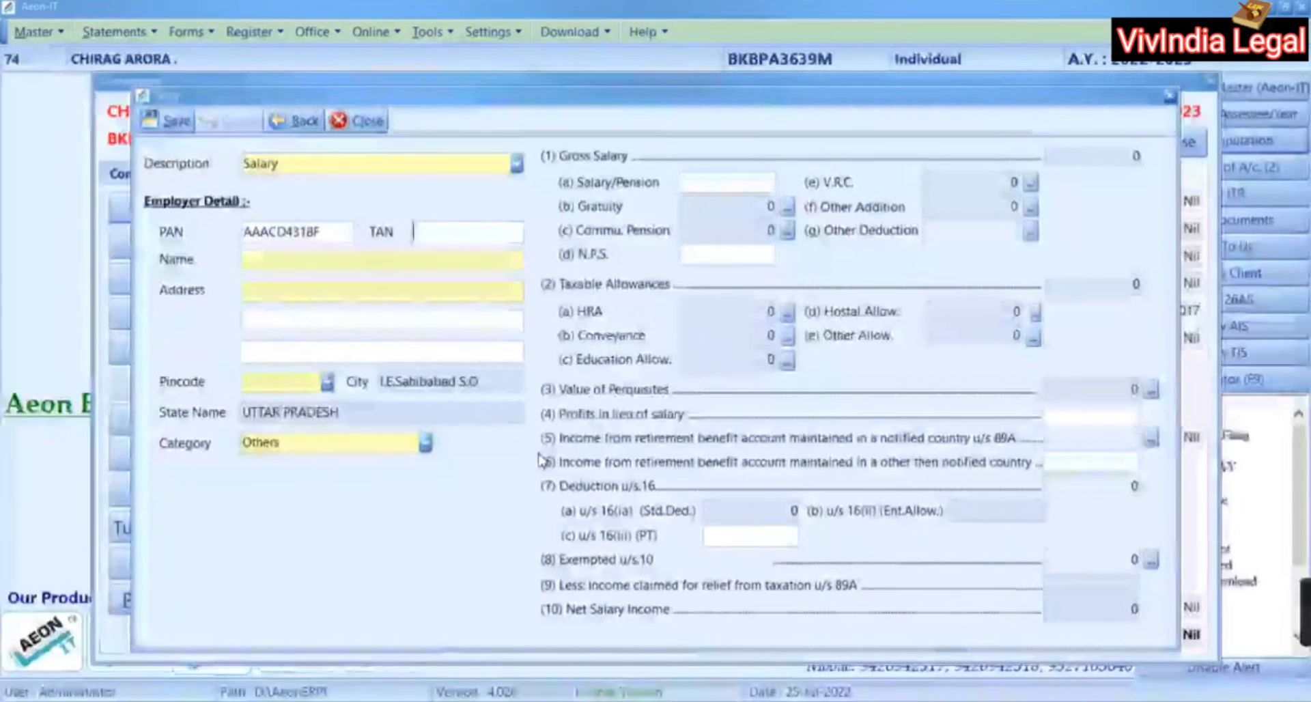
{"action": "key", "text": "Tab"}
{"action": "key", "text": "ctrl+v"}
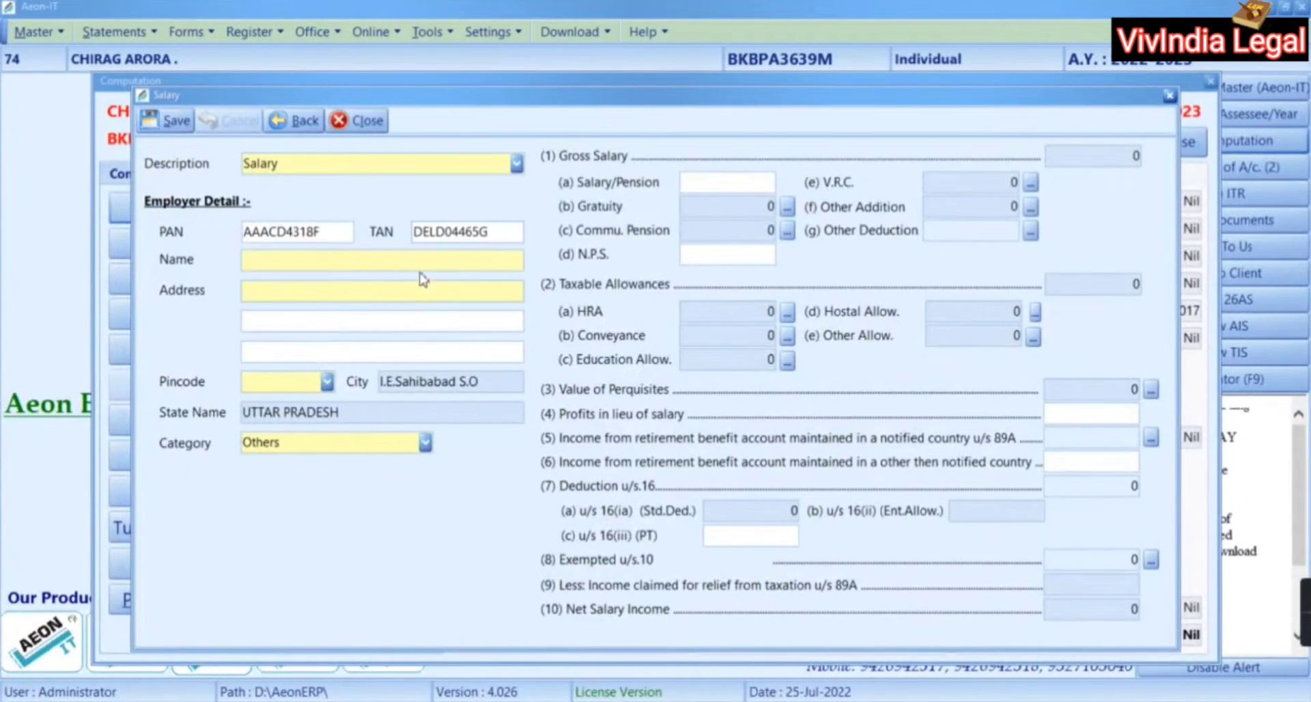
Paste the employer name DSS IMAGETECH PVT LTD from the Form 16 into the Name field
{"action": "key", "text": "alt+Tab"}
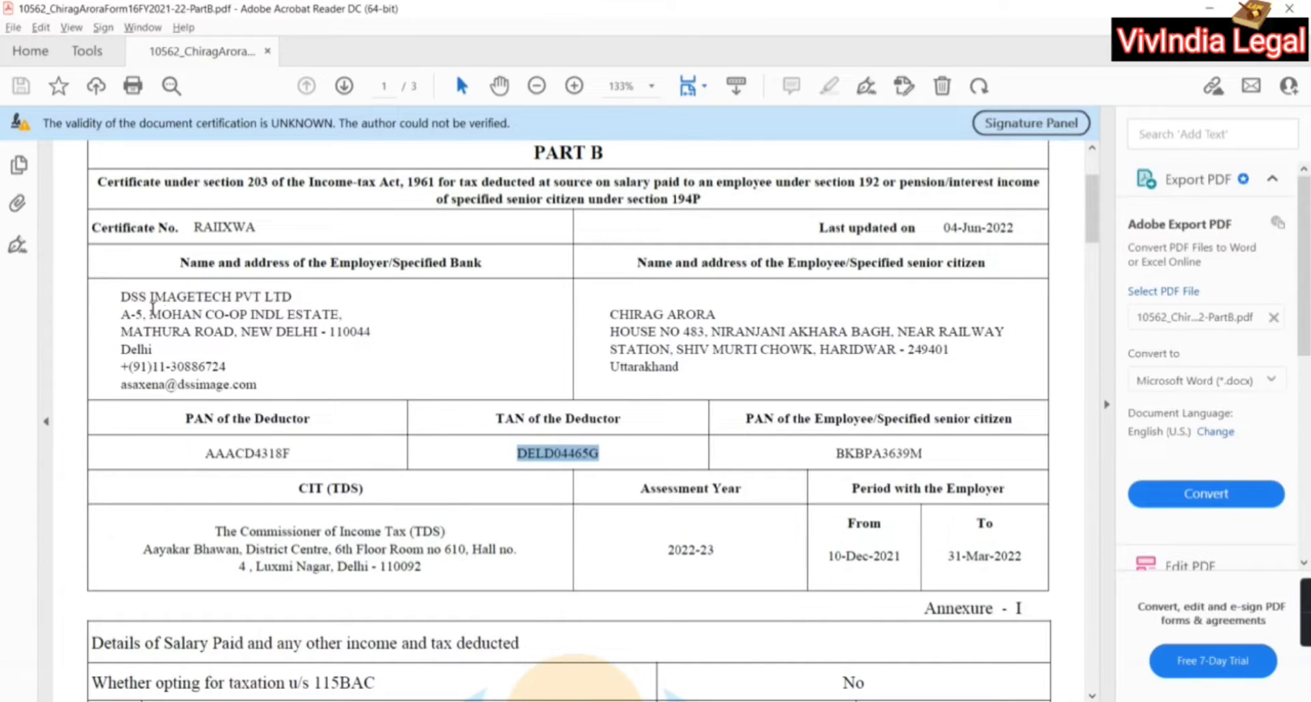
{"action": "left_click_drag", "start_coordinate": [120, 295], "coordinate": [277, 292]}
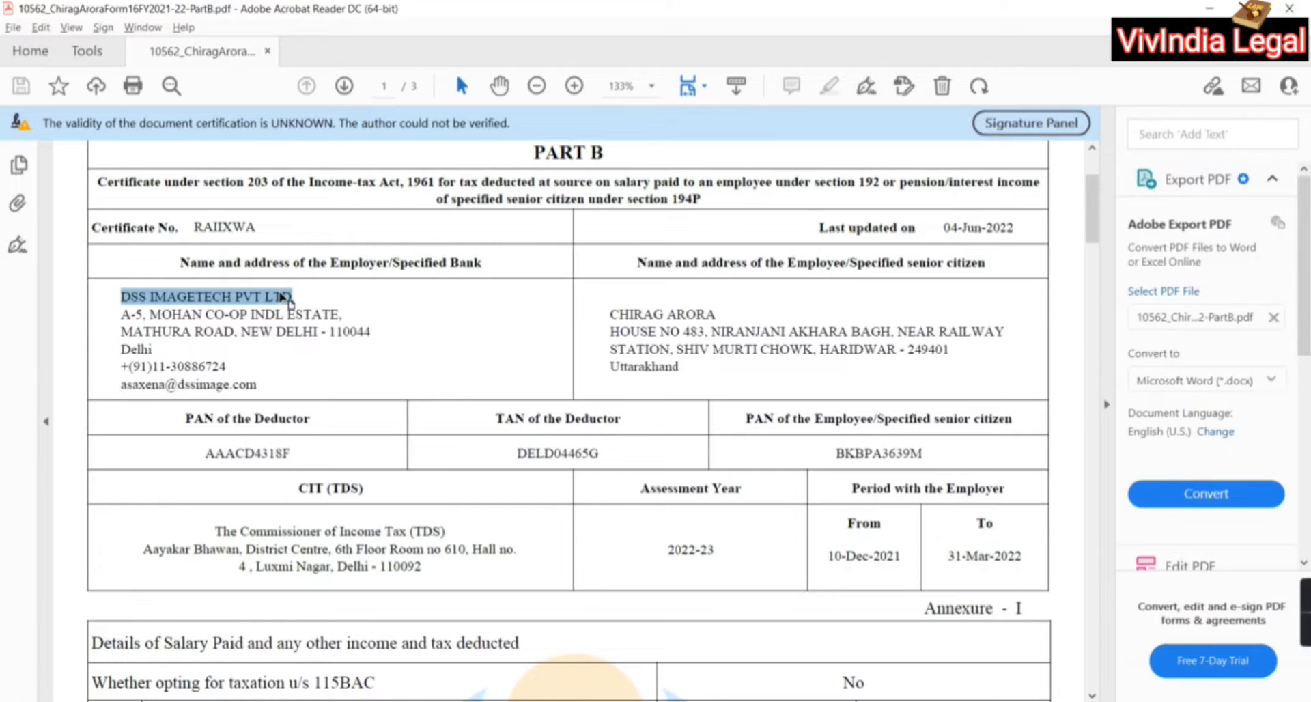
{"action": "key", "text": "ctrl+c"}
{"action": "key", "text": "alt+Tab"}
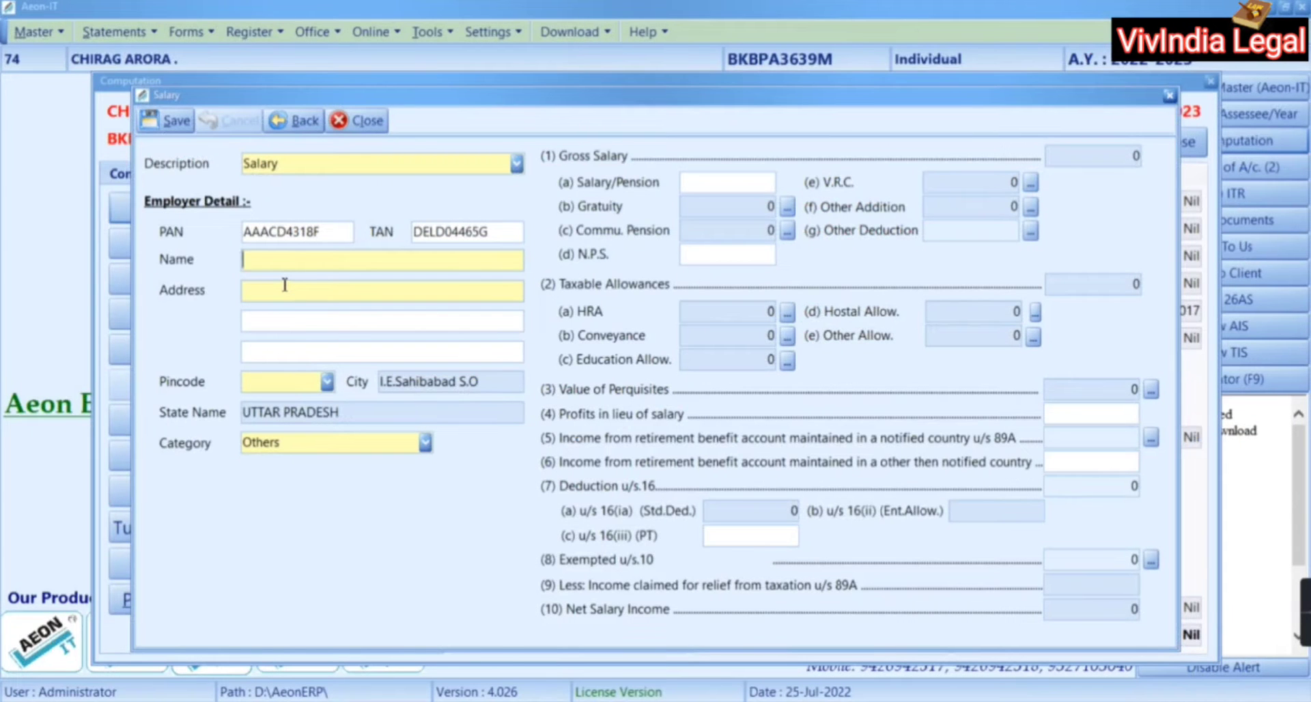
{"action": "key", "text": "ctrl+v"}
Check the employer address in the PDF and bring up the list of known pin codes
{"action": "key", "text": "alt+Tab"}
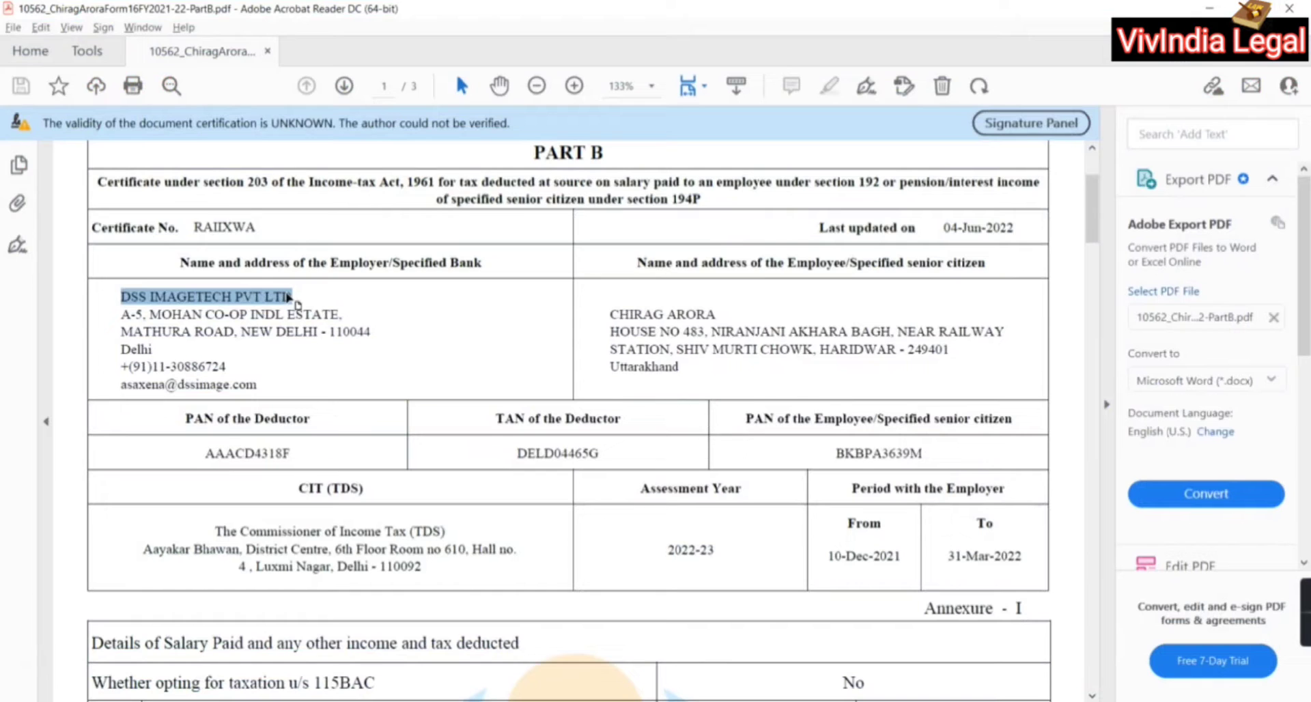
{"action": "key", "text": "alt+Tab"}
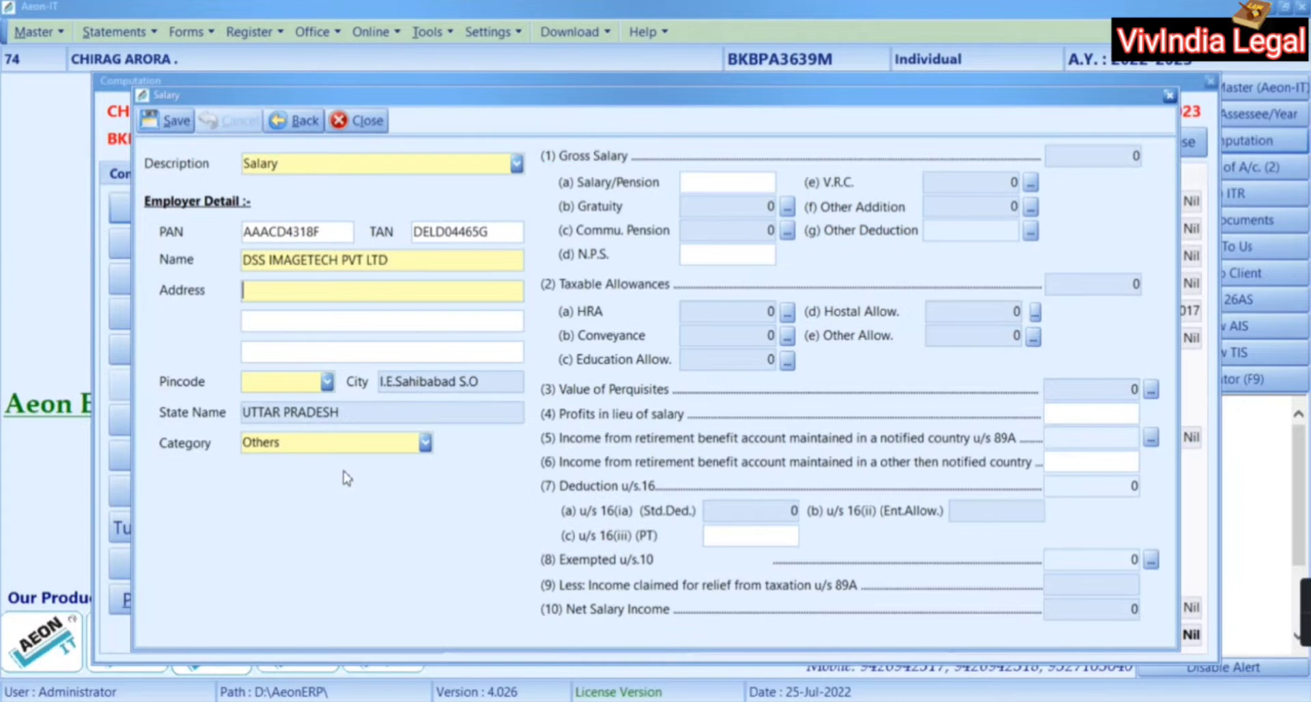
{"action": "key", "text": "alt+Tab"}
{"action": "key", "text": "alt+Tab"}
{"action": "left_click", "coordinate": [286, 382]}
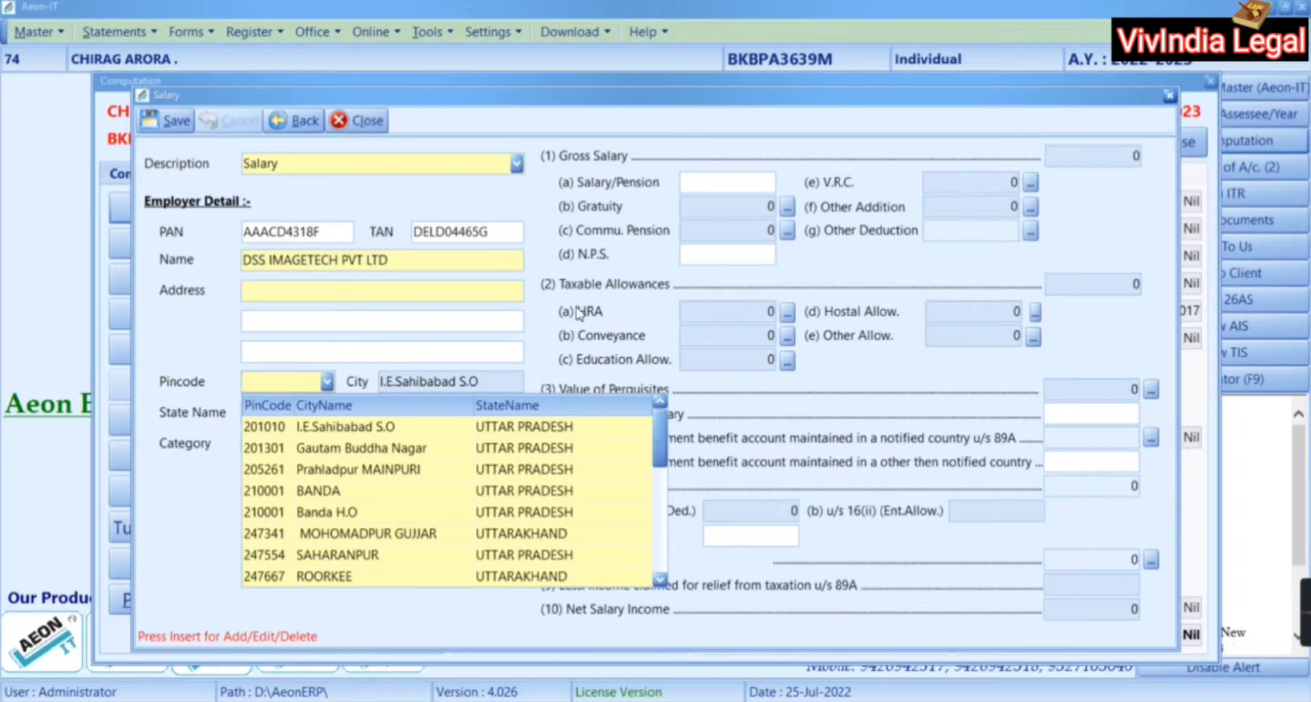
Close the pin code list and discard the incomplete DSS Imagetech salary entry without saving
{"action": "left_click", "coordinate": [352, 121]}
{"action": "left_click", "coordinate": [351, 121]}
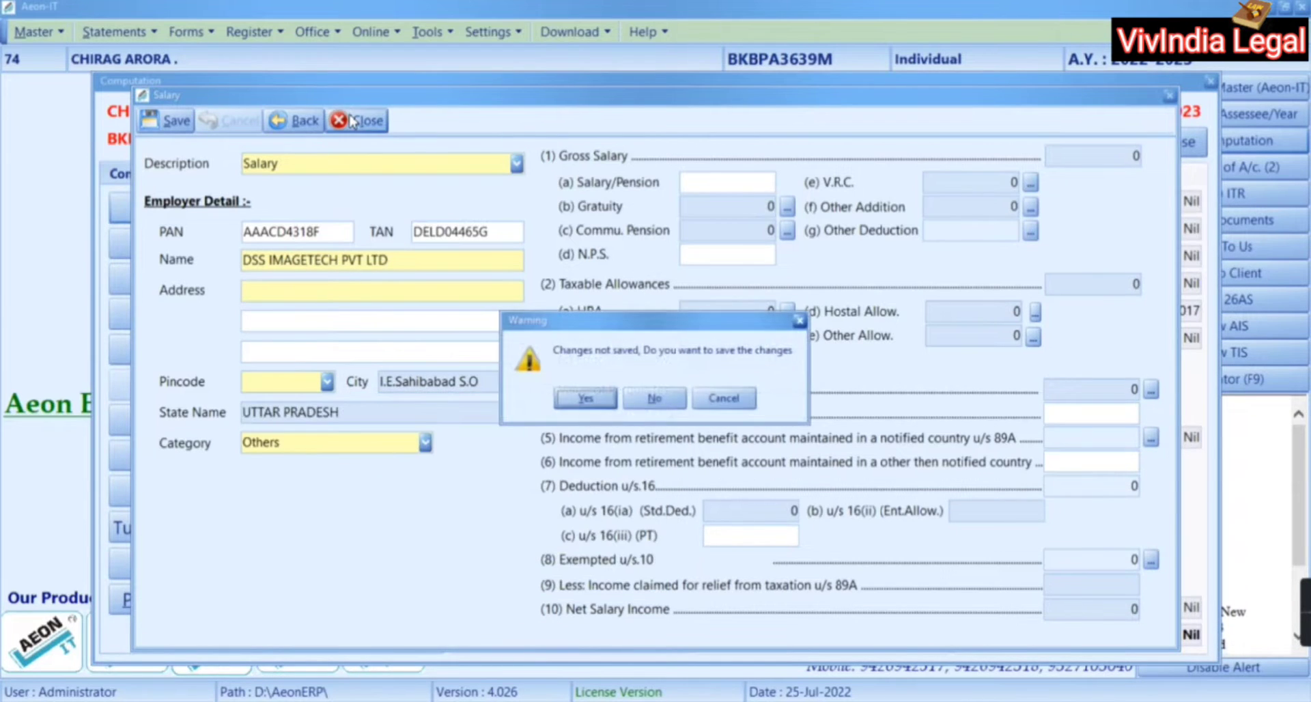
{"action": "left_click", "coordinate": [581, 396]}
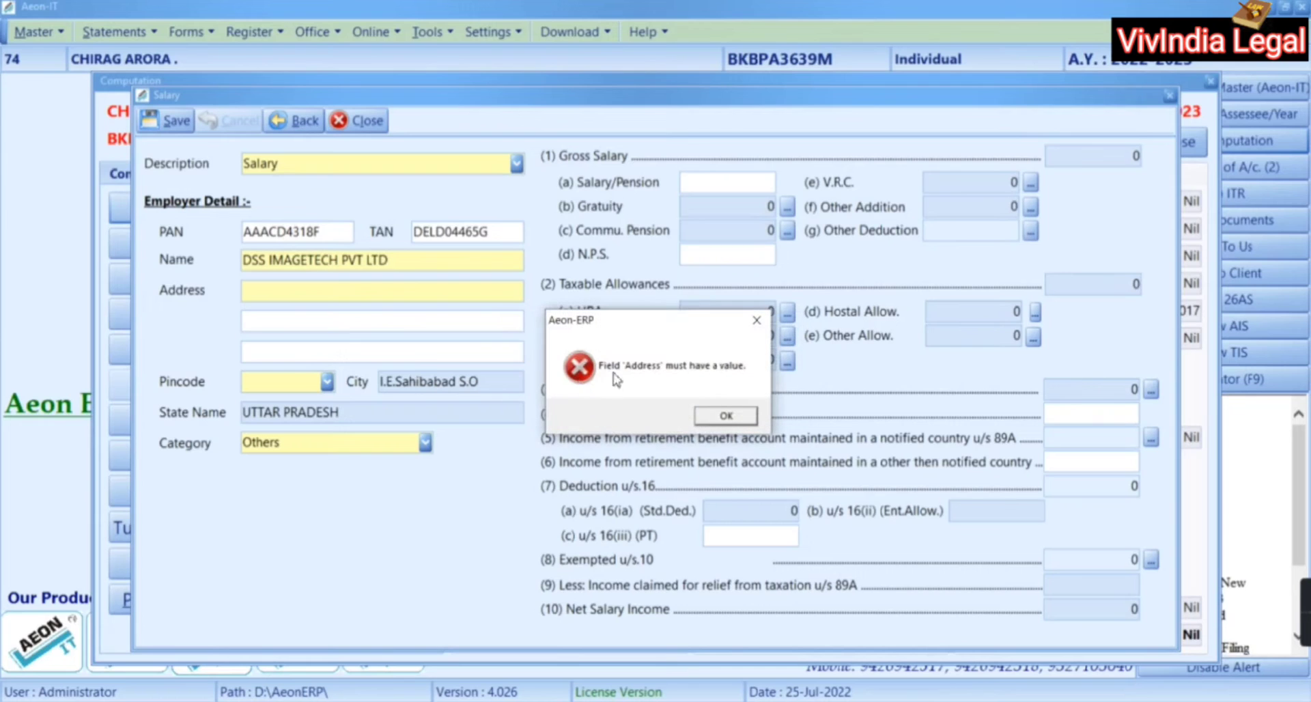
{"action": "left_click", "coordinate": [725, 413]}
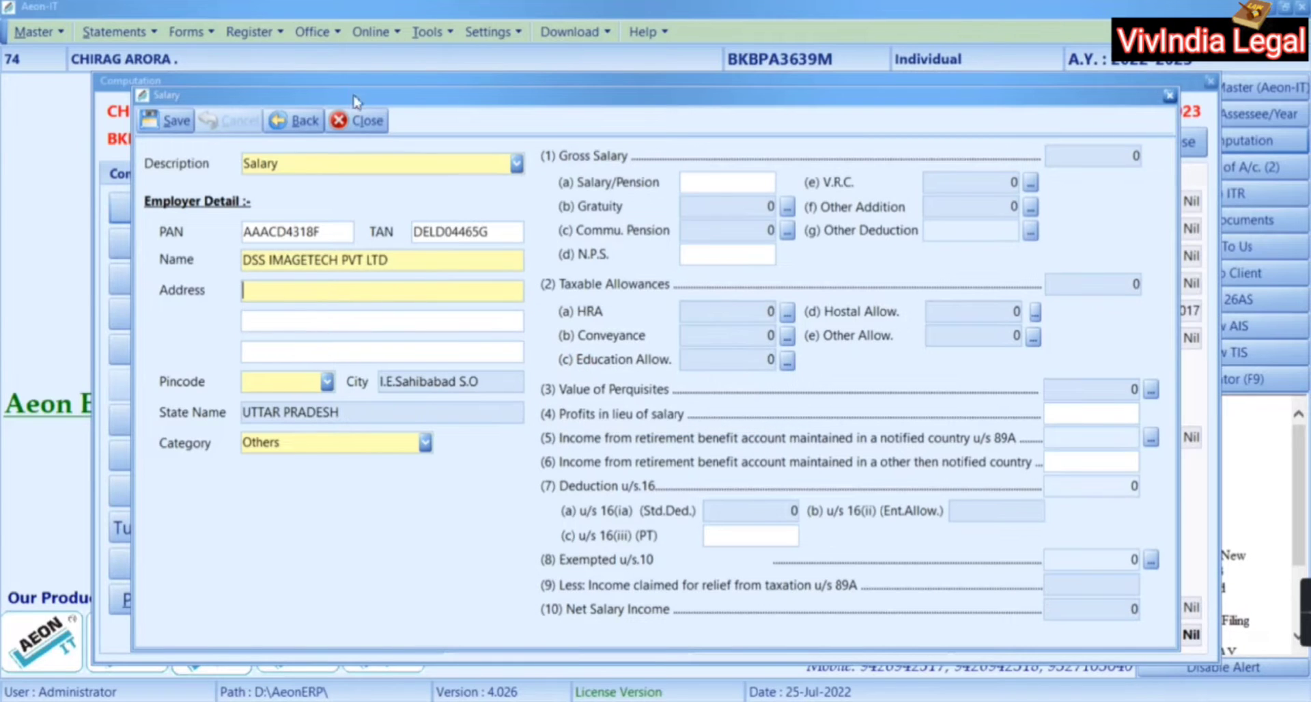
{"action": "left_click", "coordinate": [356, 120]}
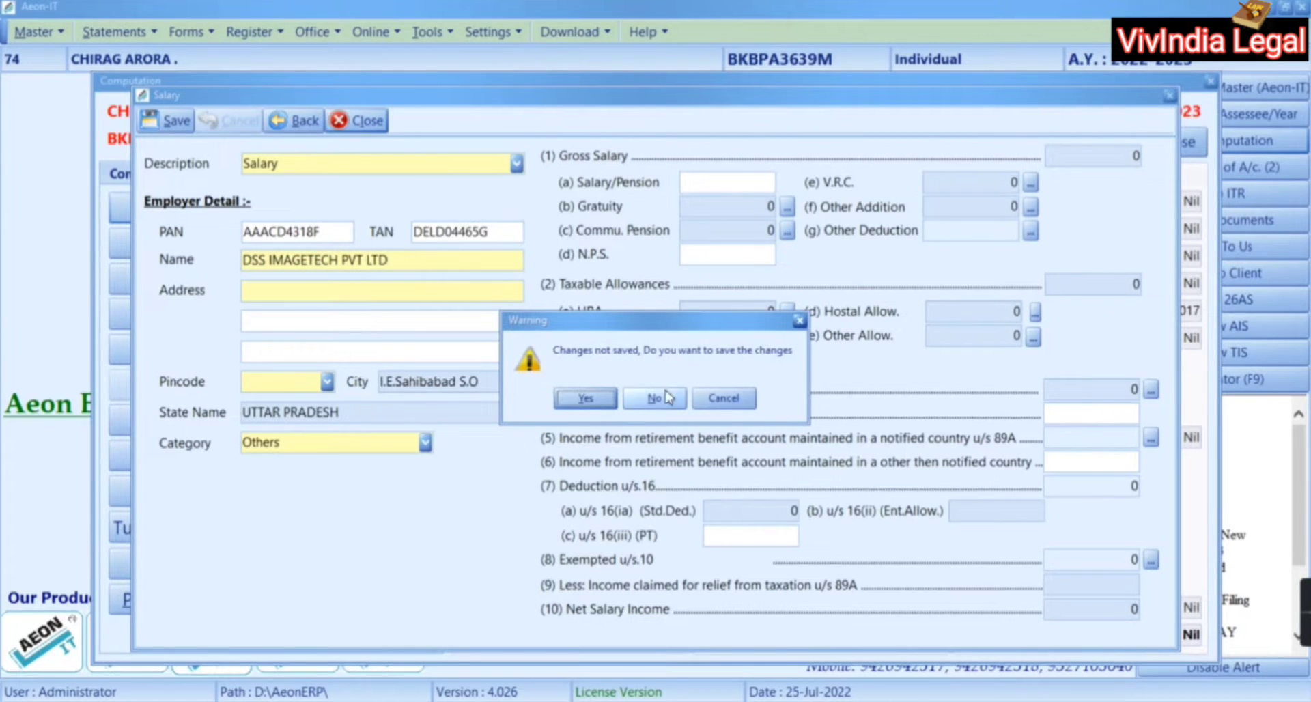
{"action": "left_click", "coordinate": [654, 398]}
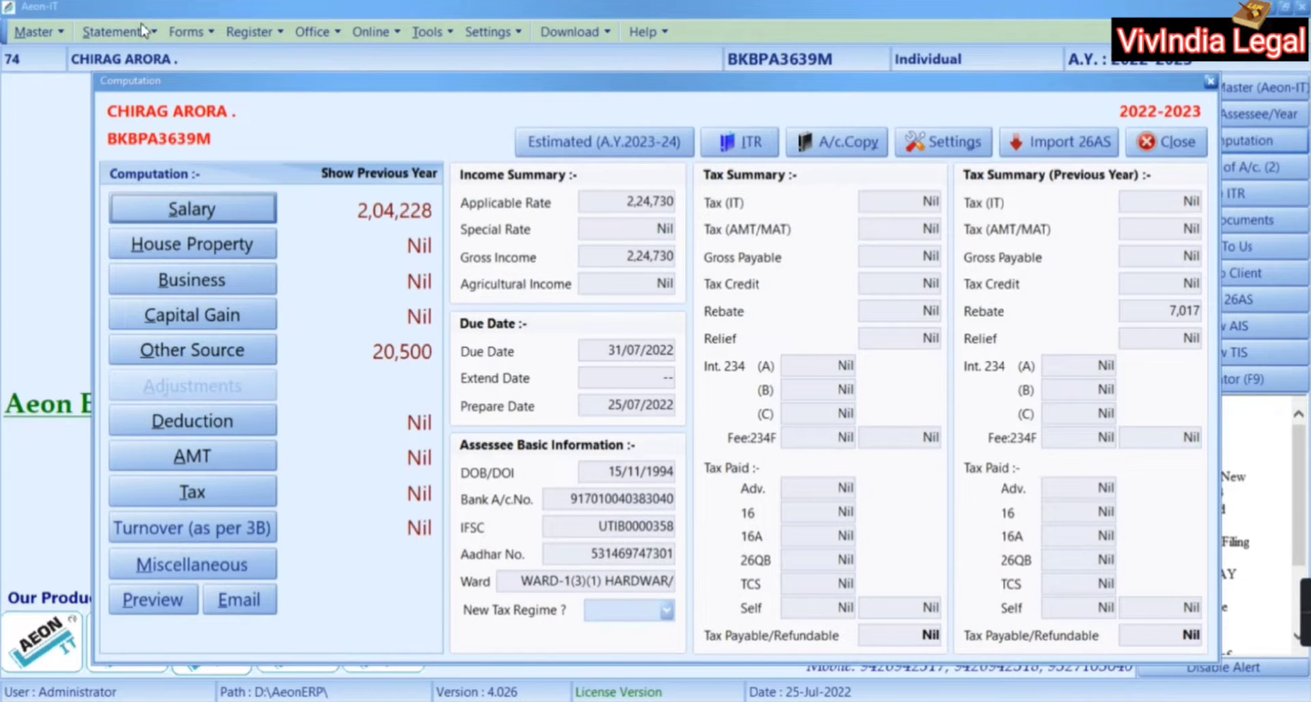
Close Computation and start a new record in the Master > Pincode list
{"action": "left_click", "coordinate": [1188, 143]}
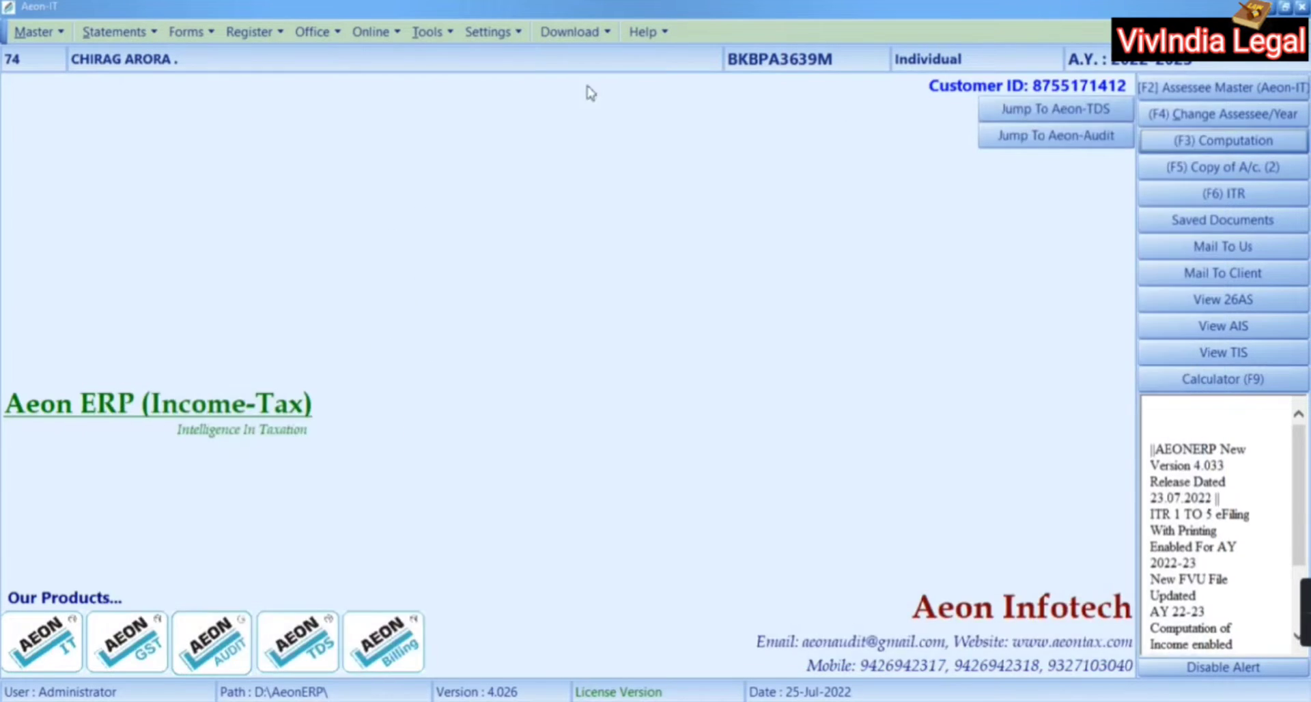
{"action": "left_click", "coordinate": [152, 34]}
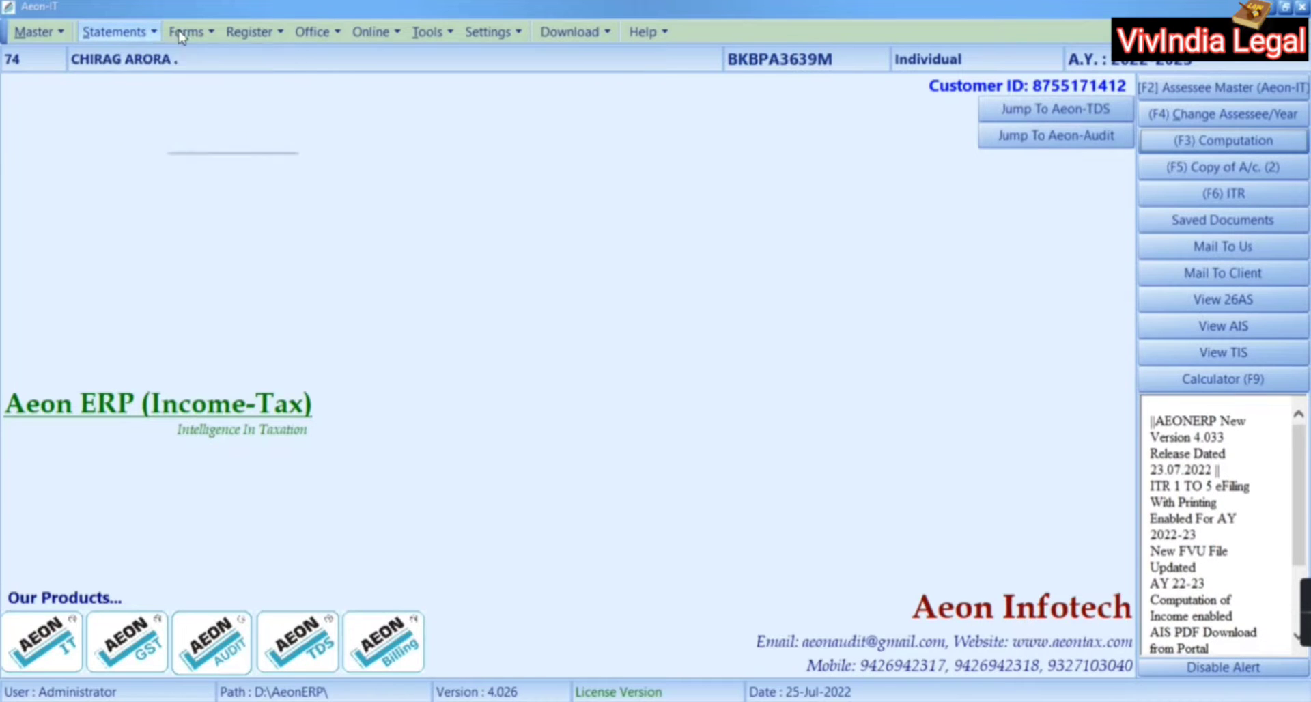
{"action": "mouse_move", "coordinate": [58, 32]}
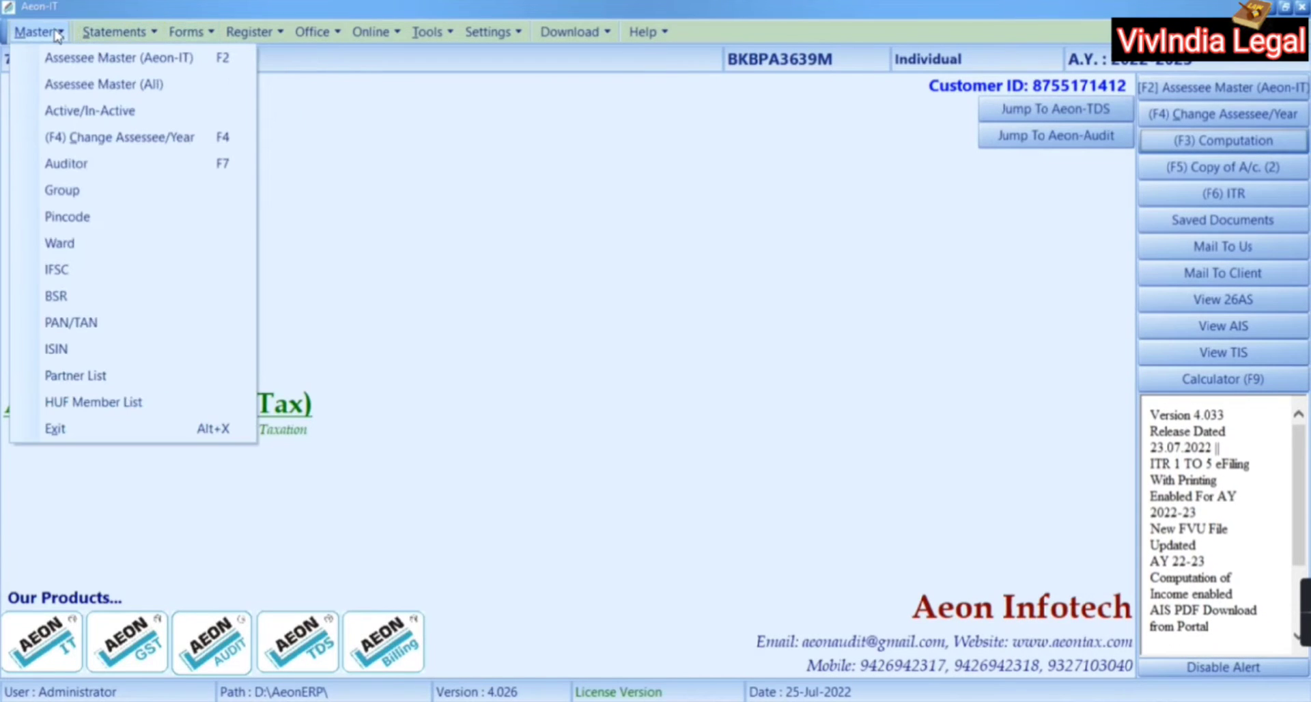
{"action": "left_click", "coordinate": [74, 223]}
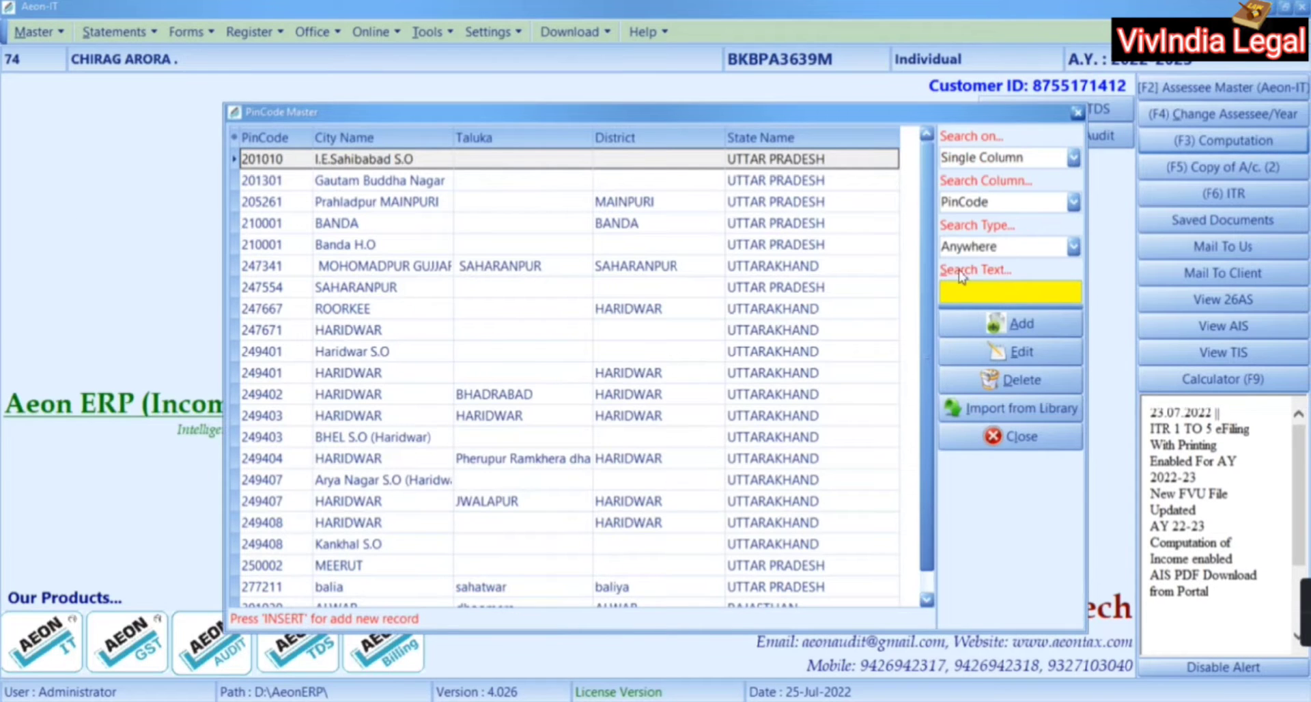
{"action": "left_click", "coordinate": [1016, 323]}
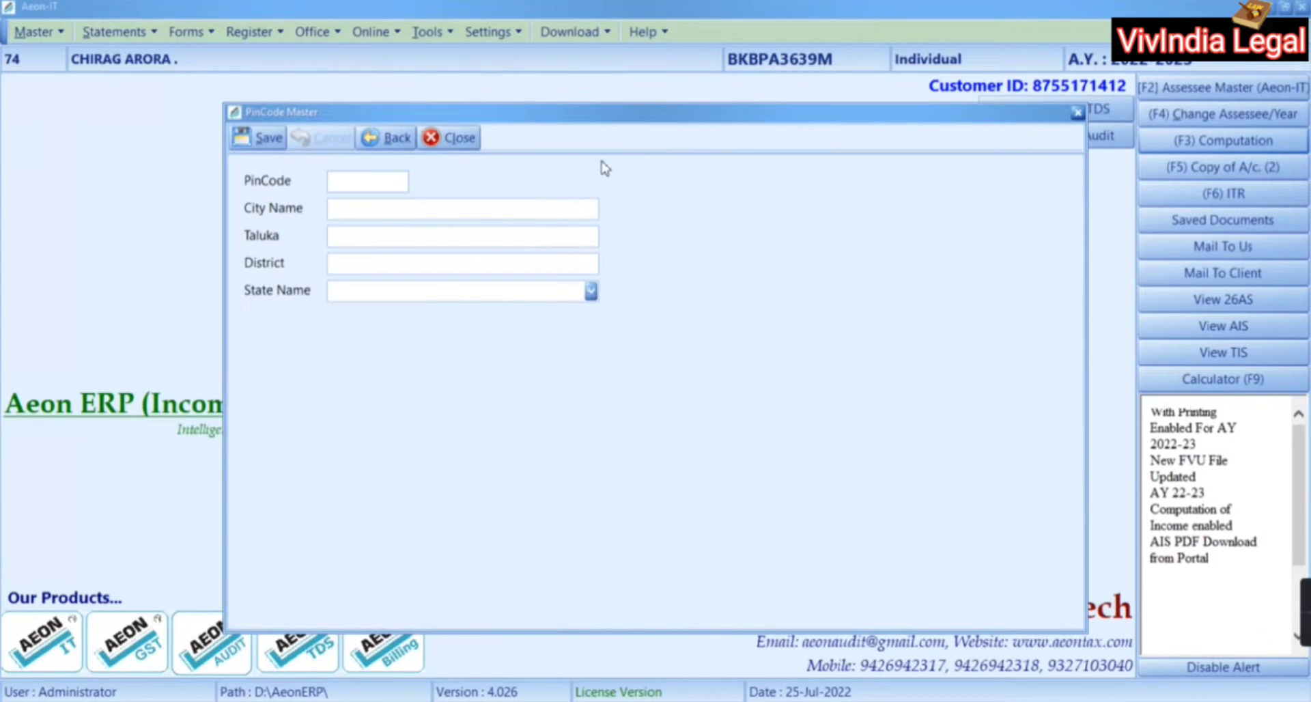
Enter pin code 110044 with city NEW DELHI copied from the Form 16 address
{"action": "key", "text": "alt+Tab"}
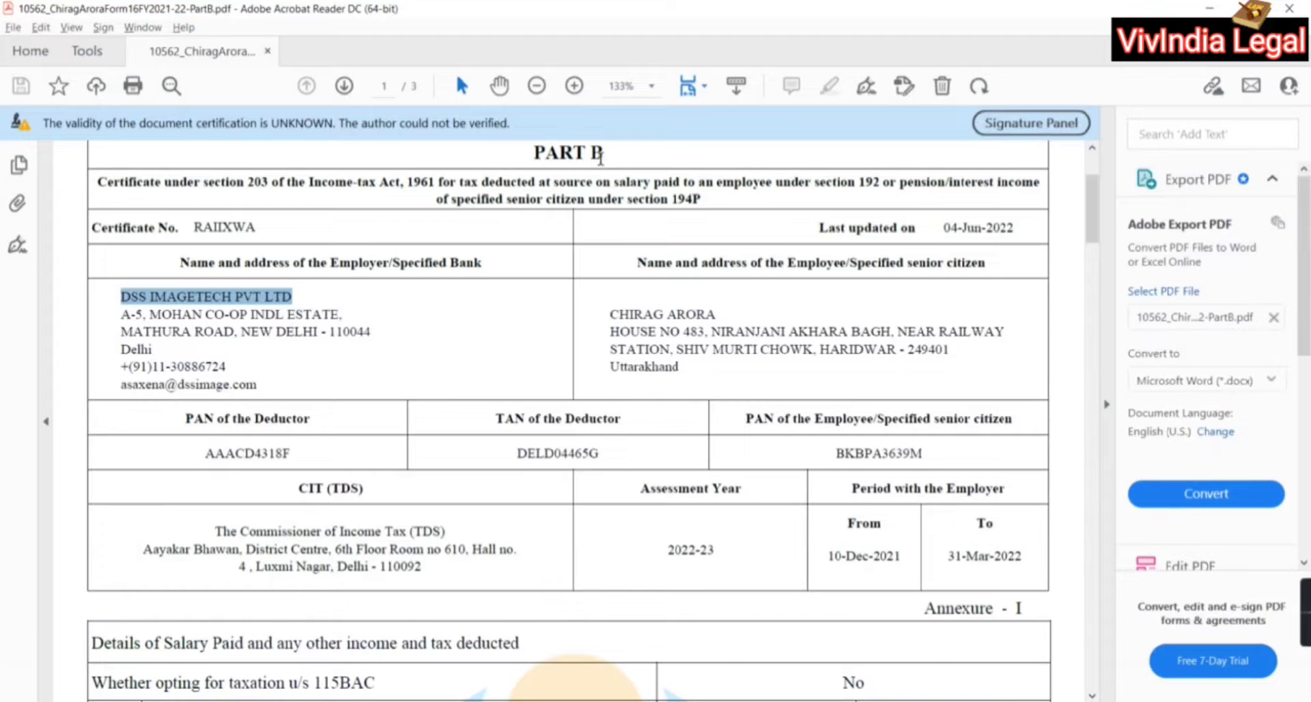
{"action": "key", "text": "alt+Tab"}
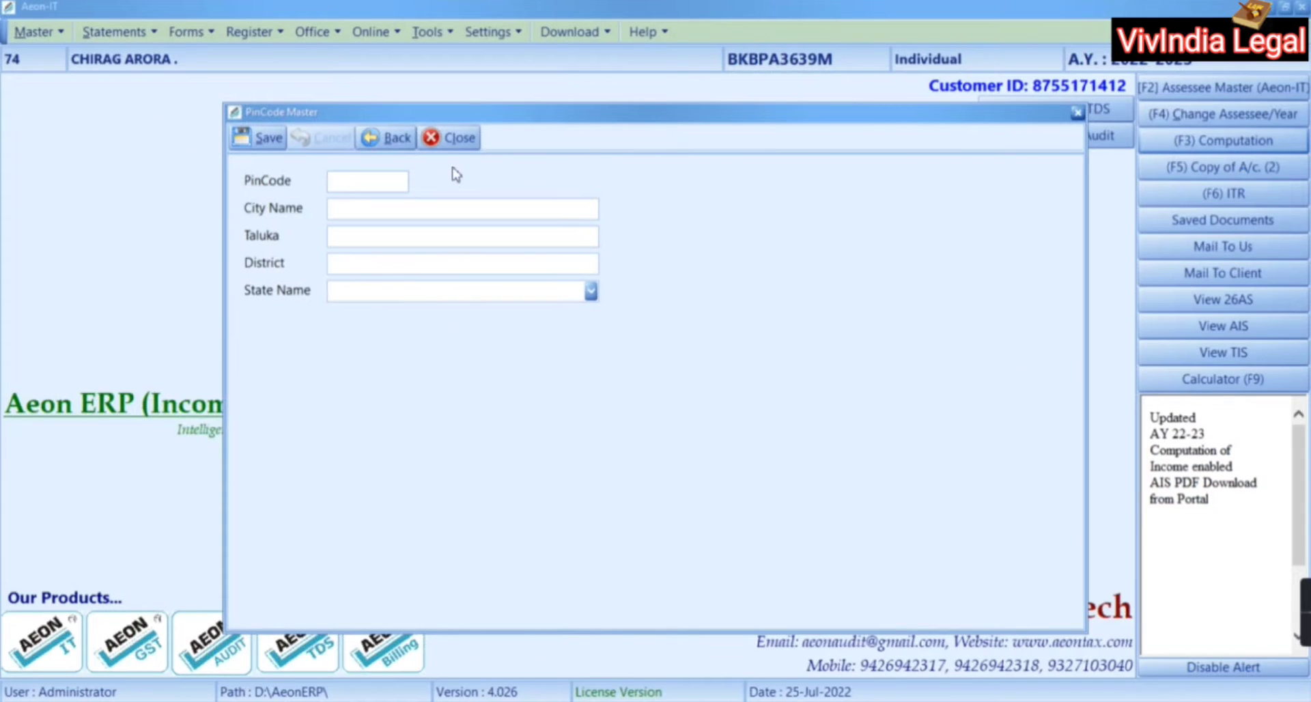
{"action": "type", "text": "110044"}
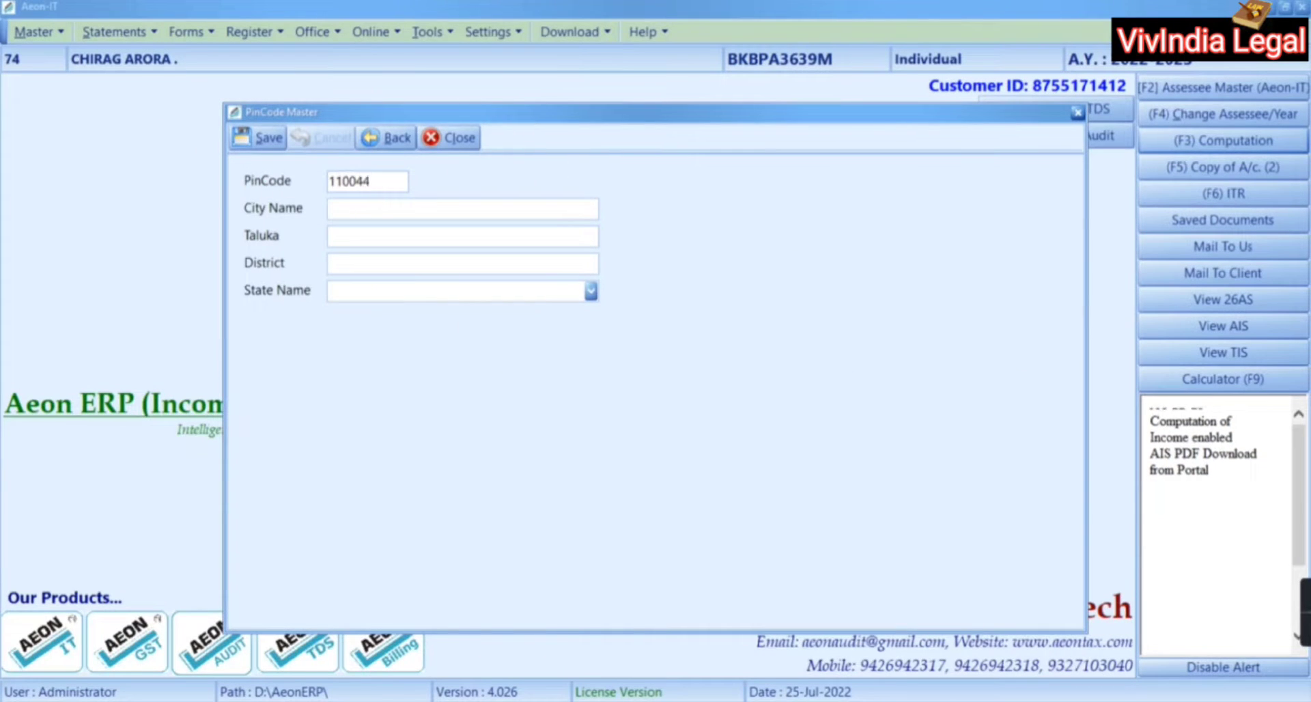
{"action": "key", "text": "alt+Tab"}
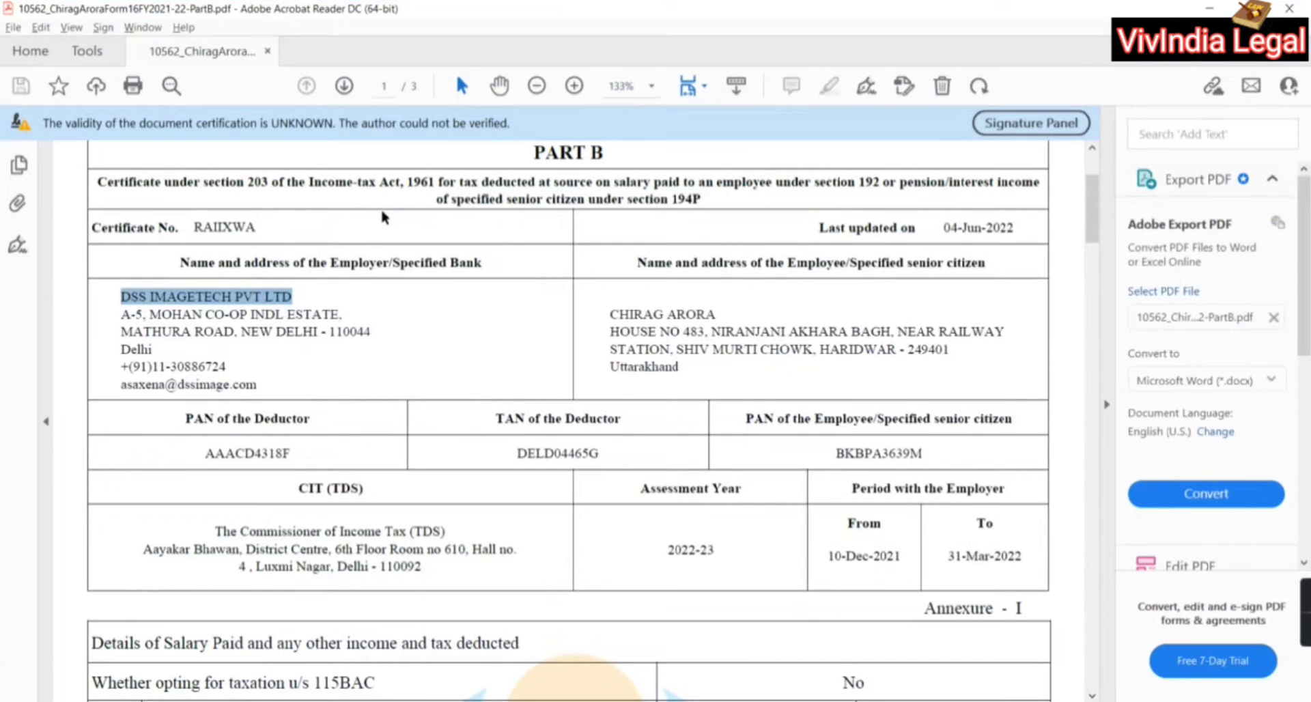
{"action": "left_click_drag", "start_coordinate": [242, 331], "coordinate": [317, 332]}
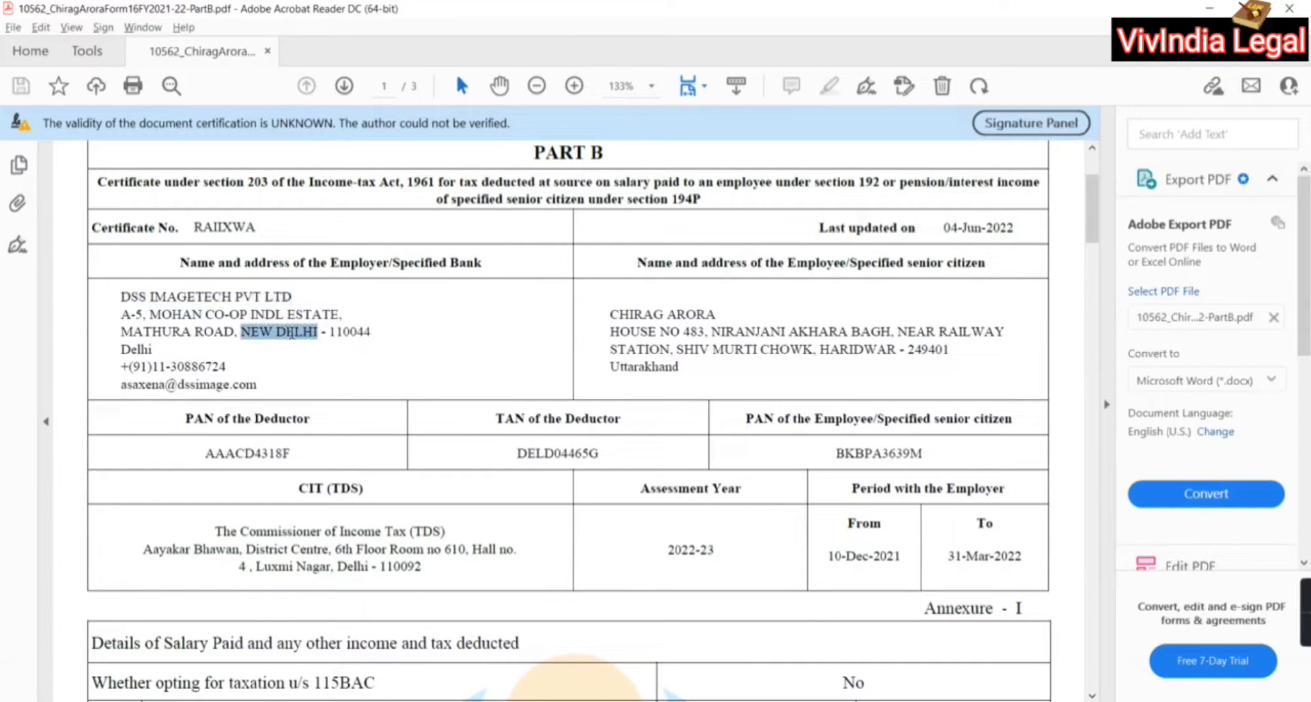
{"action": "key", "text": "alt+Tab"}
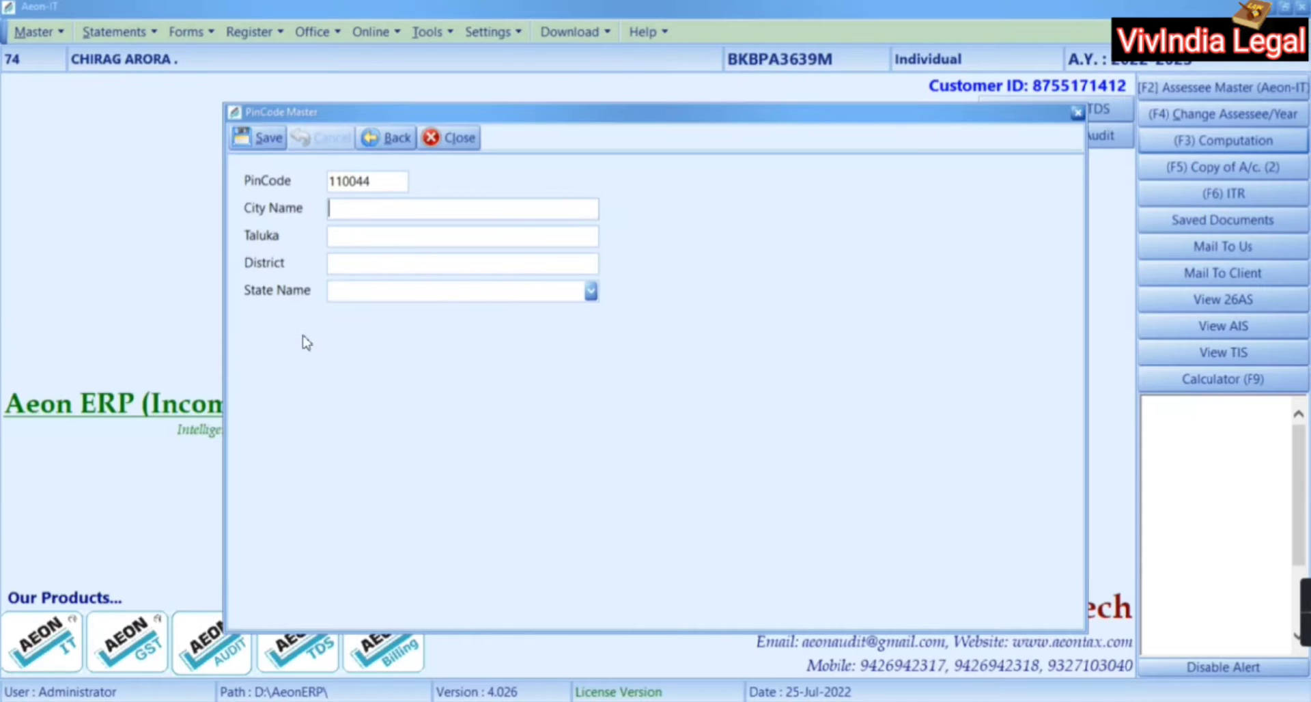
{"action": "key", "text": "ctrl+v"}
Set the state to DELHI and save the new pin code record
{"action": "left_click", "coordinate": [405, 288]}
{"action": "key", "text": "alt+Tab"}
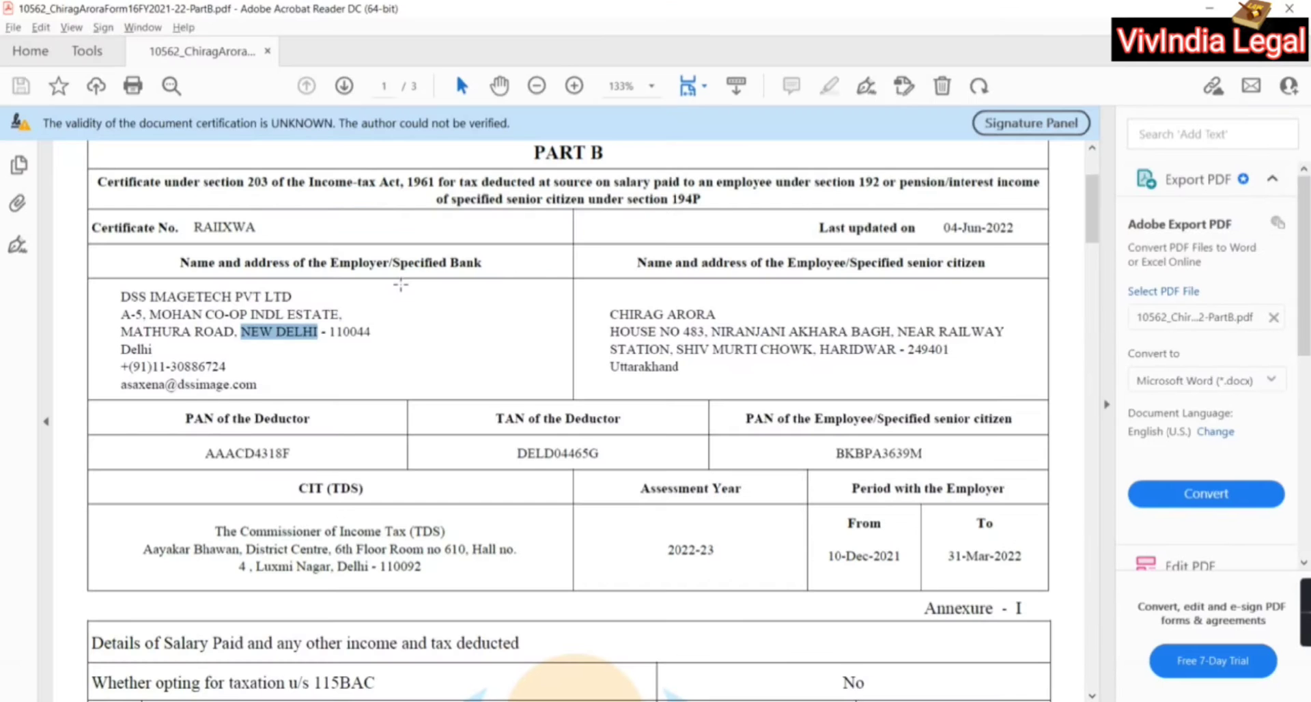
{"action": "key", "text": "alt+Tab"}
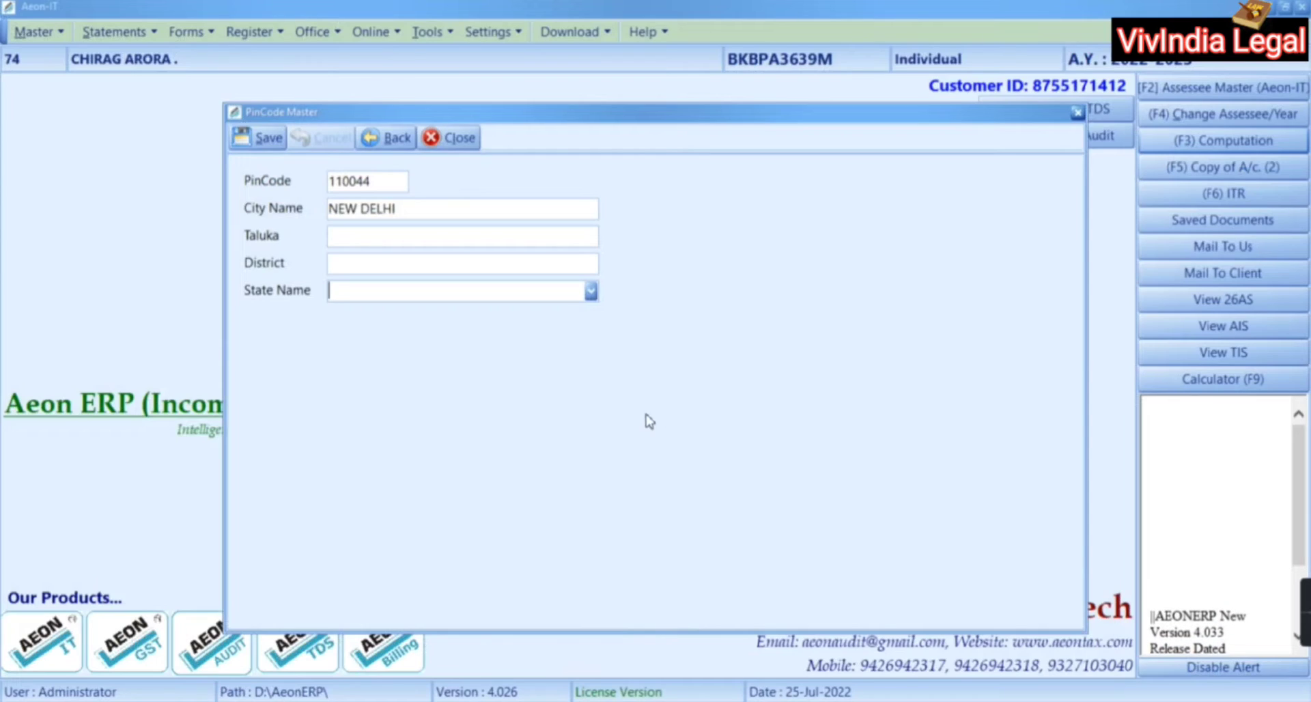
{"action": "type", "text": "DELHI"}
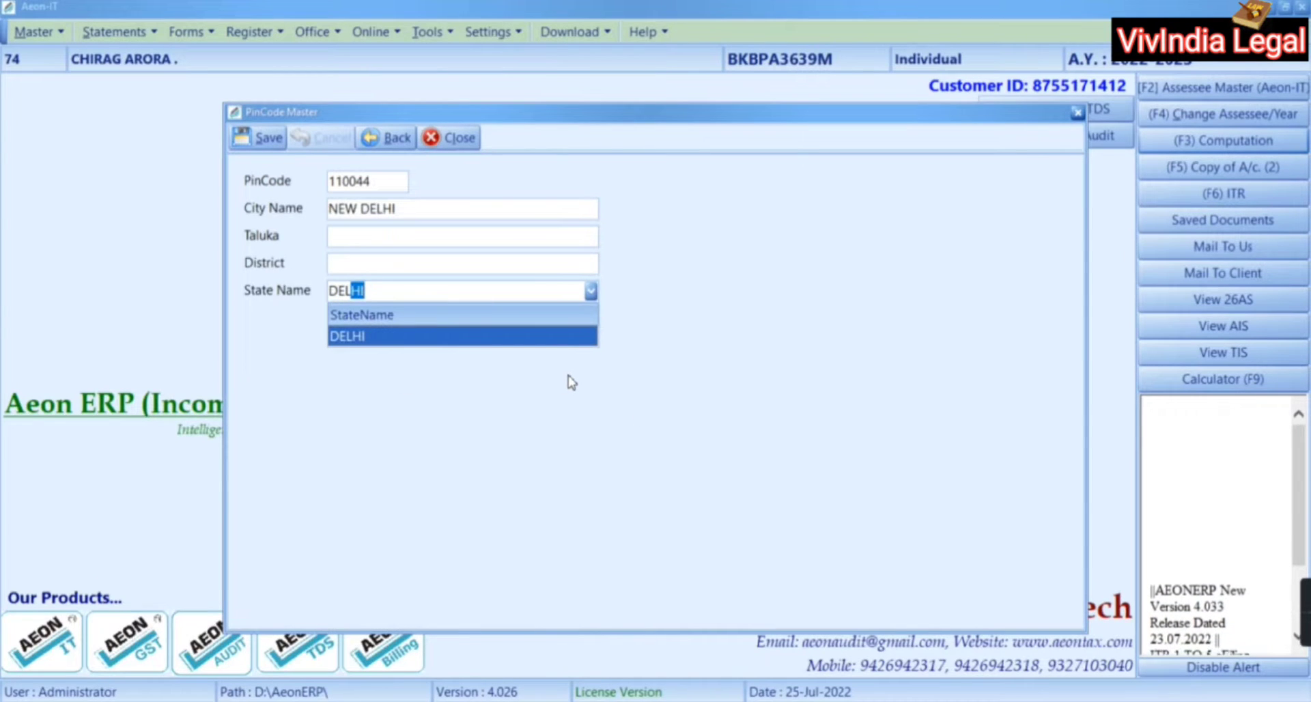
{"action": "key", "text": "Return"}
{"action": "left_click", "coordinate": [269, 139]}
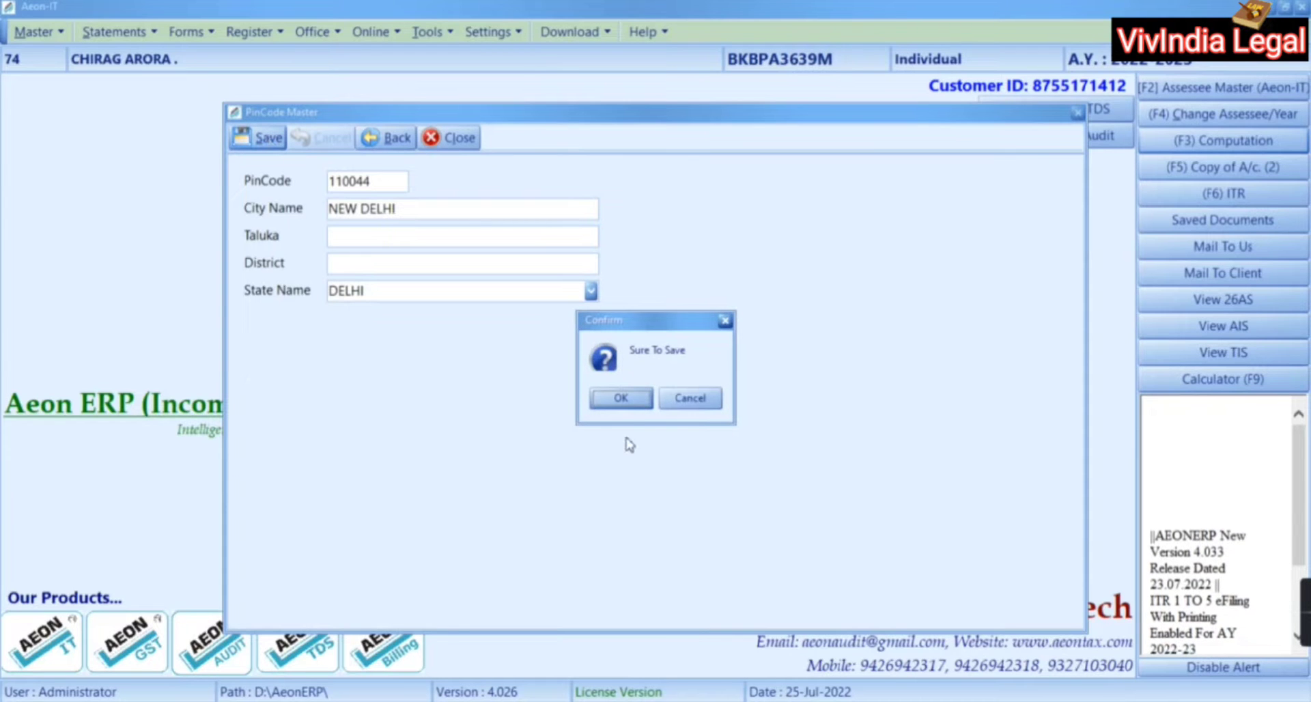
{"action": "left_click", "coordinate": [631, 404]}
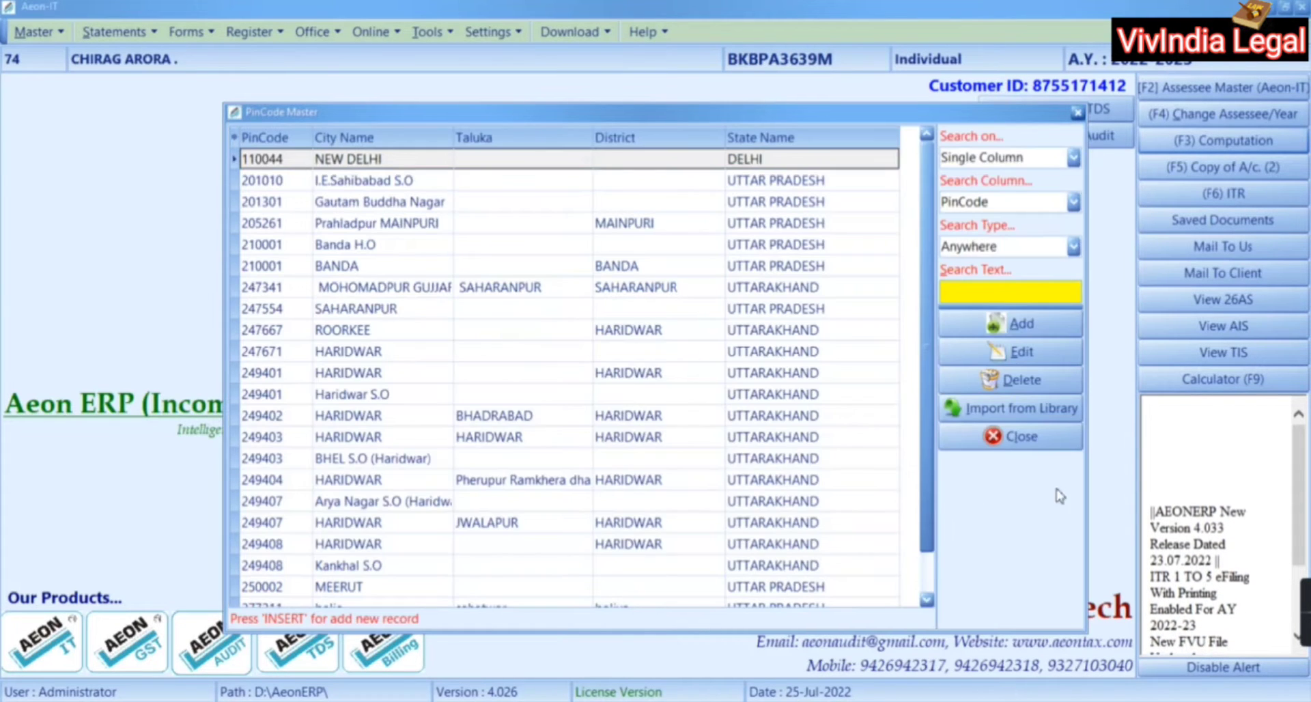
Close the pin code master, then start a new Salary entry from the Computation window with the cursor in the PAN field
{"action": "left_click", "coordinate": [1040, 437]}
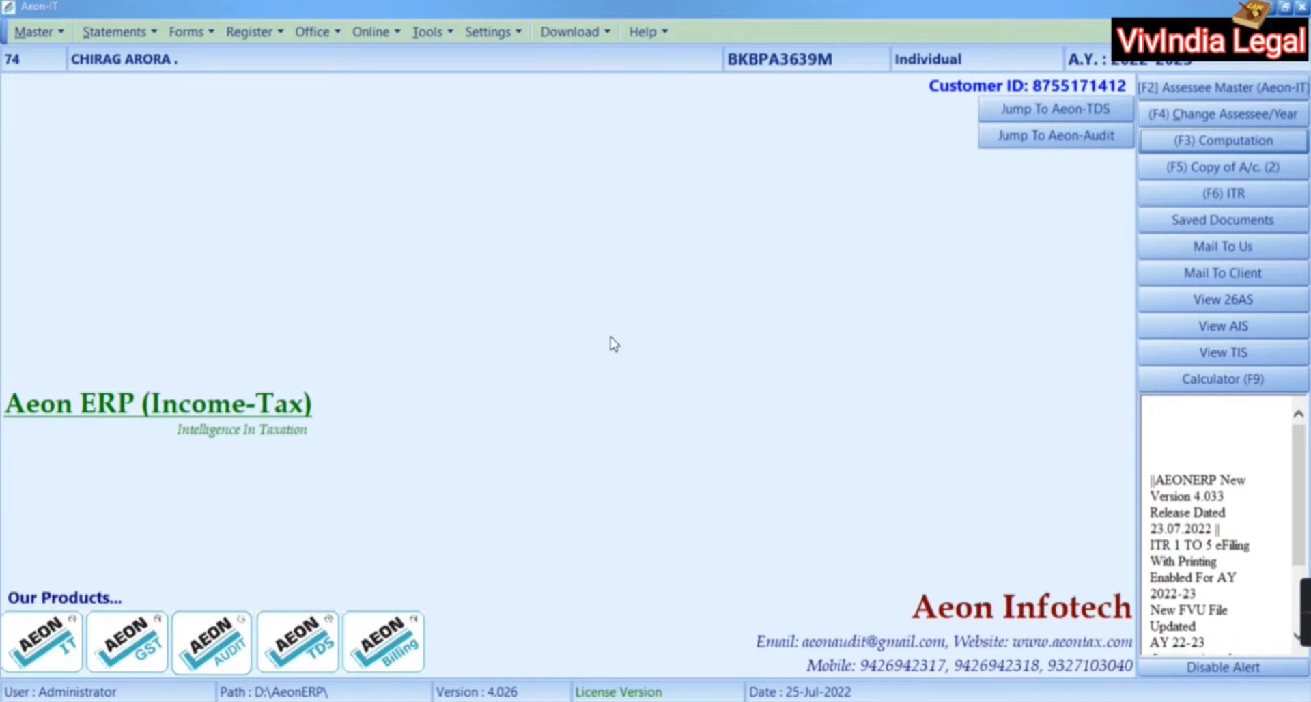
{"action": "left_click", "coordinate": [1254, 141]}
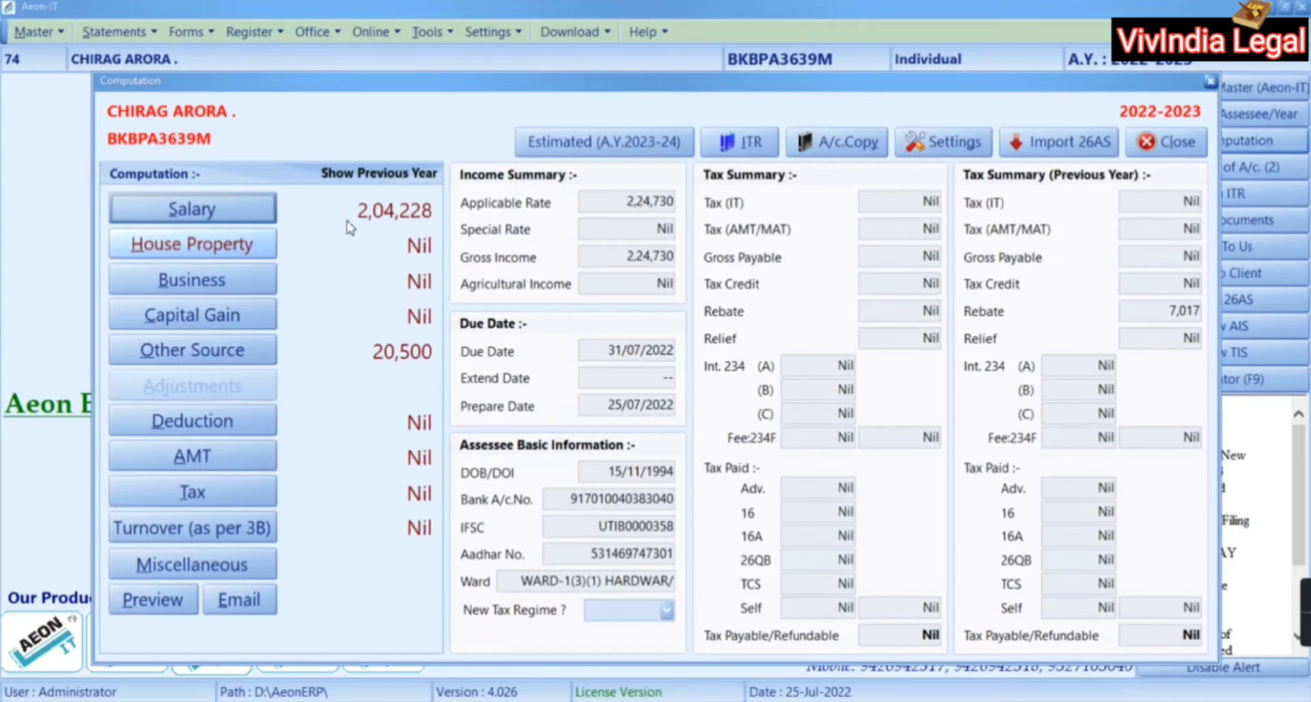
{"action": "left_click", "coordinate": [211, 219]}
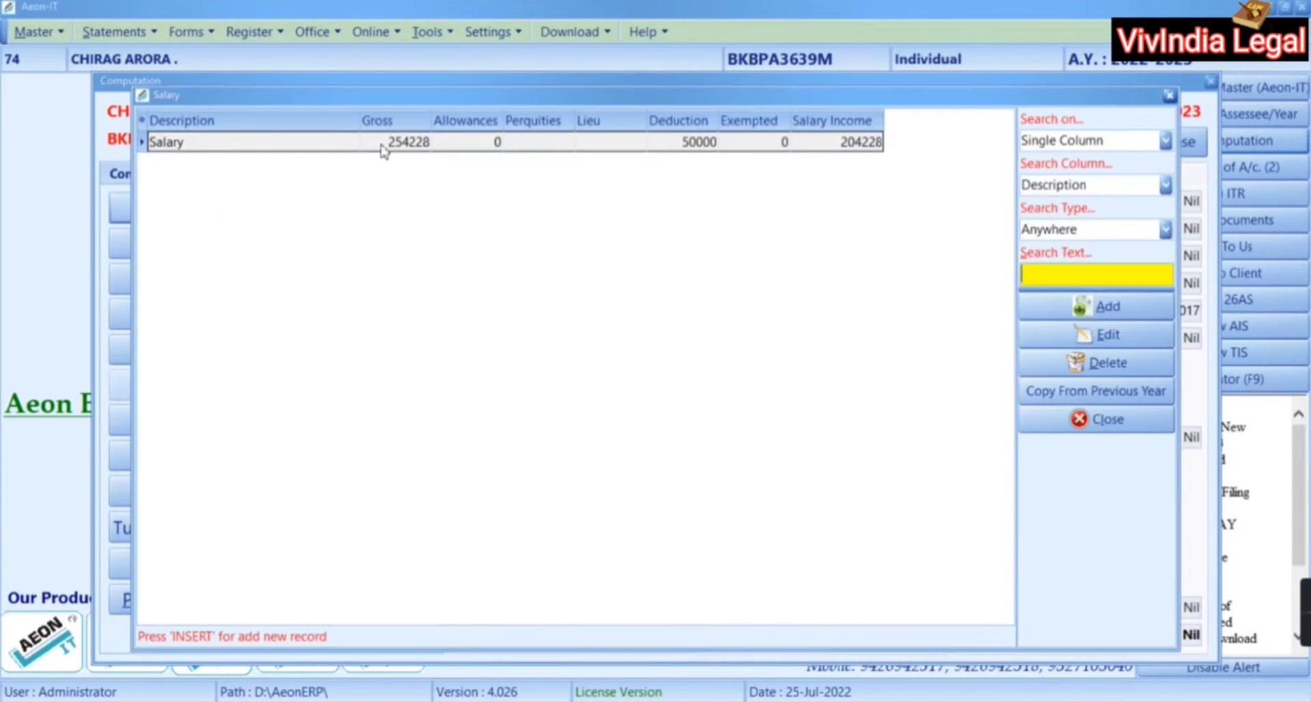
{"action": "left_click", "coordinate": [1063, 313]}
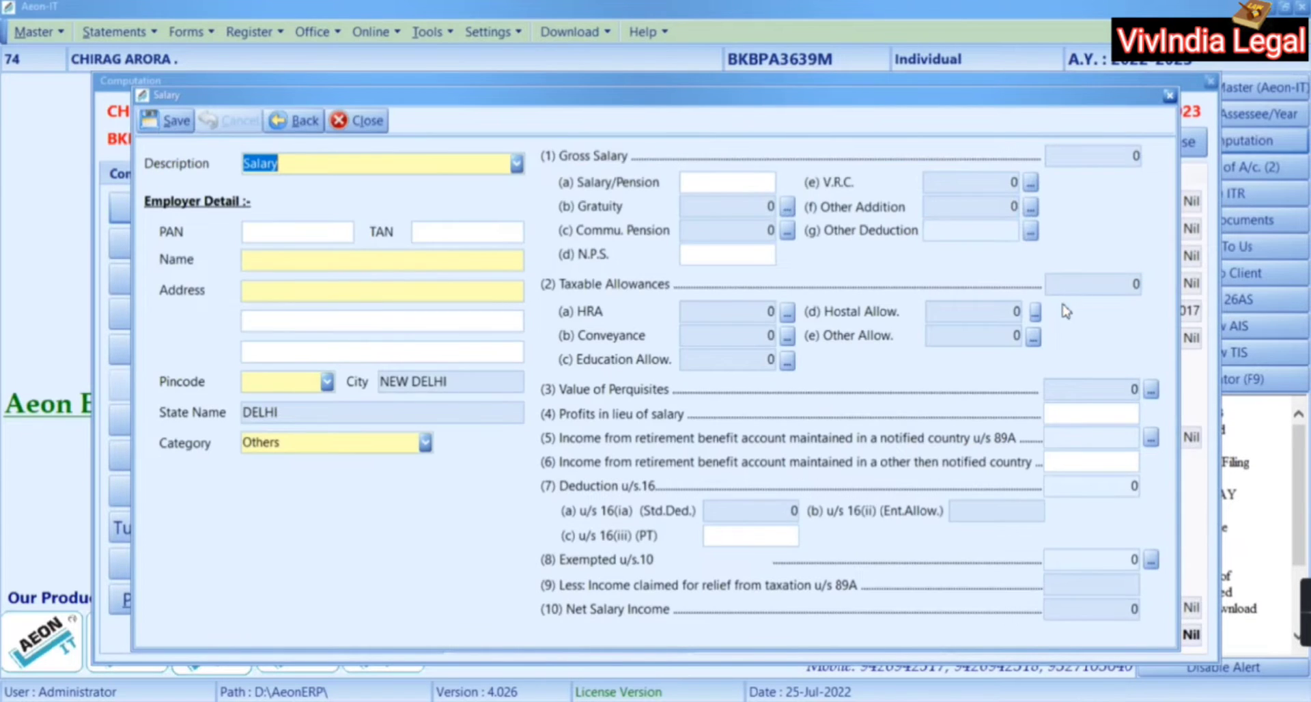
{"action": "left_click", "coordinate": [343, 235]}
Copy the deductor's PAN and TAN from the Form 16 PDF into the Salary form
{"action": "key", "text": "alt+Tab"}
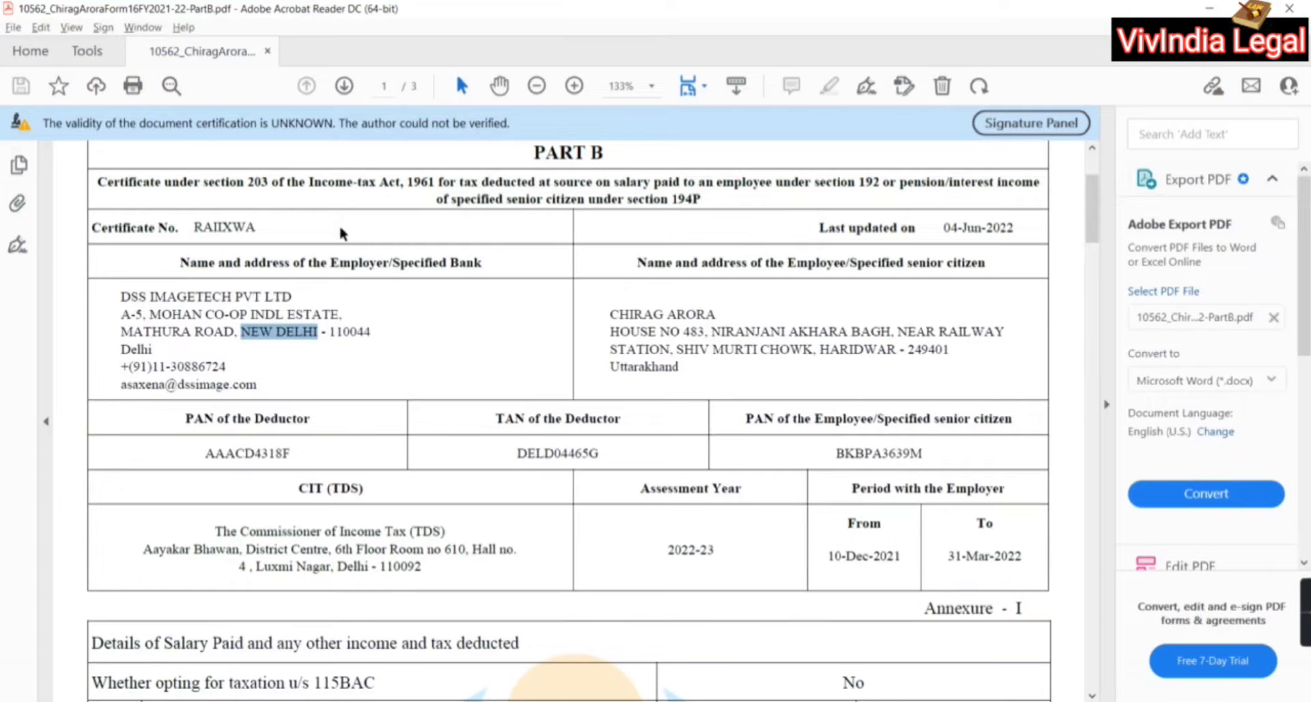
{"action": "double_click", "coordinate": [229, 451]}
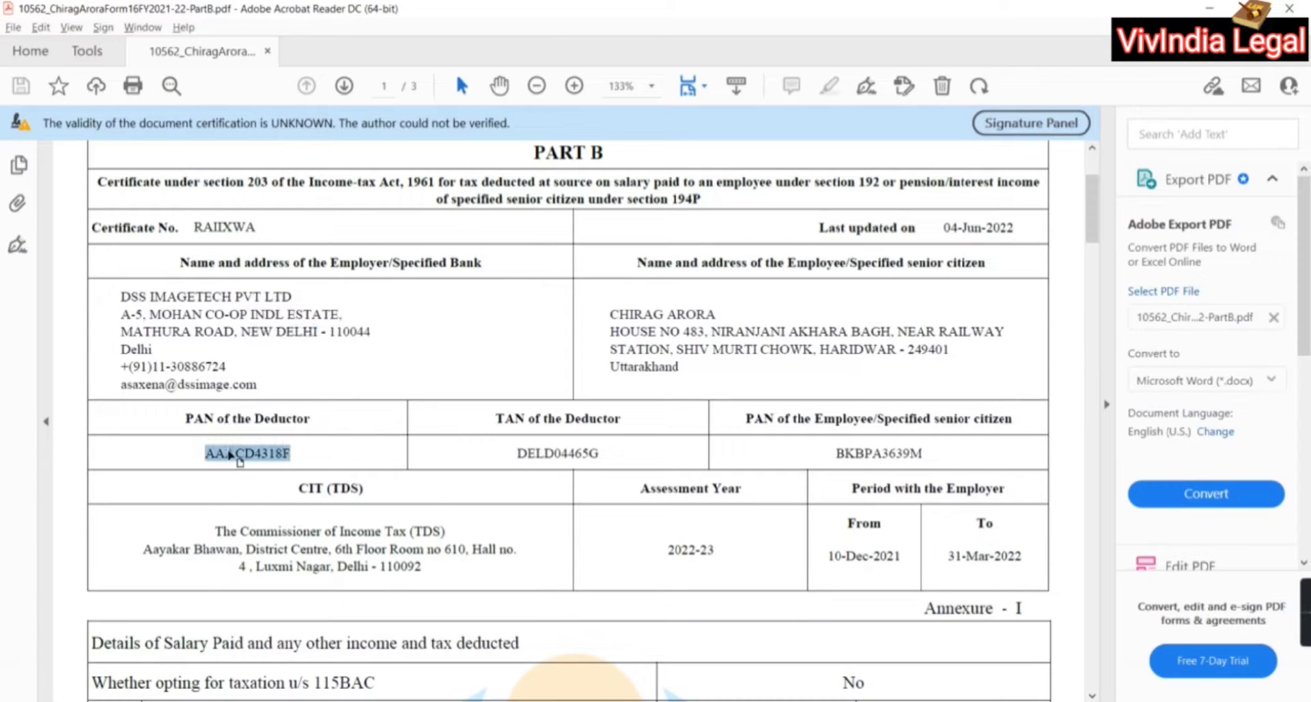
{"action": "key", "text": "ctrl+c"}
{"action": "key", "text": "alt+Tab"}
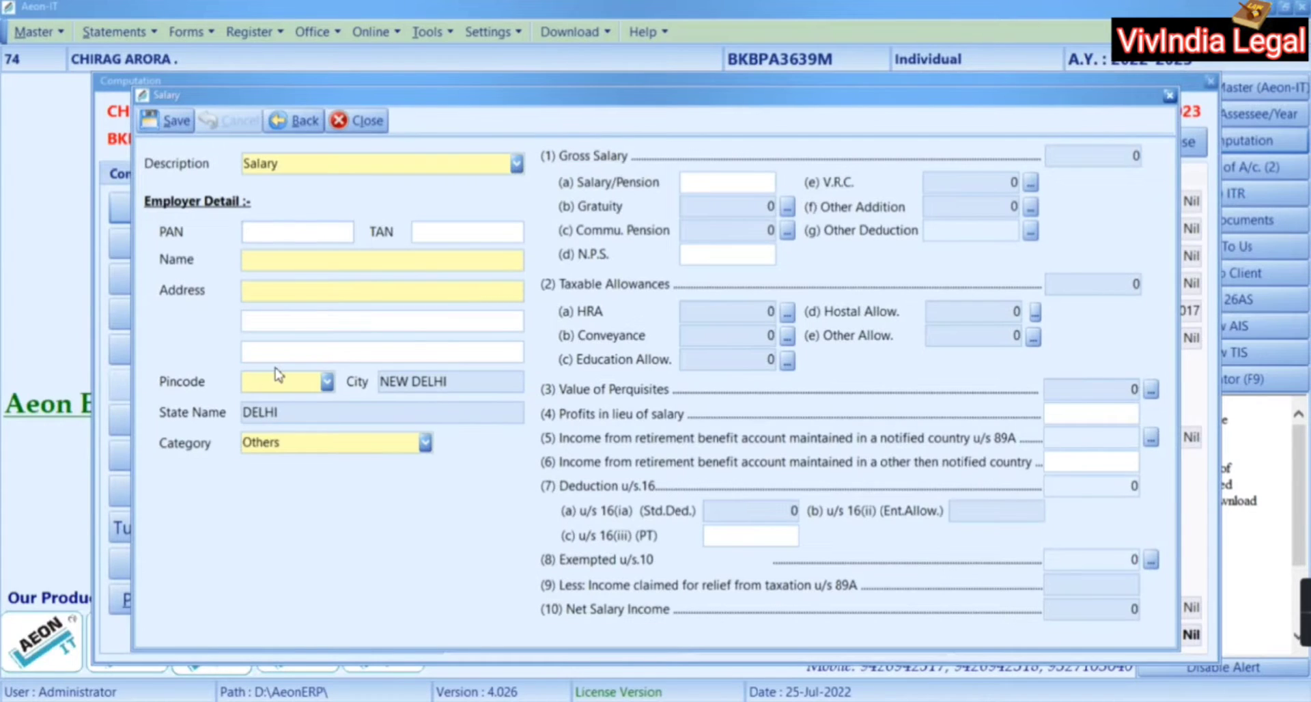
{"action": "key", "text": "ctrl+v"}
{"action": "key", "text": "alt+Tab"}
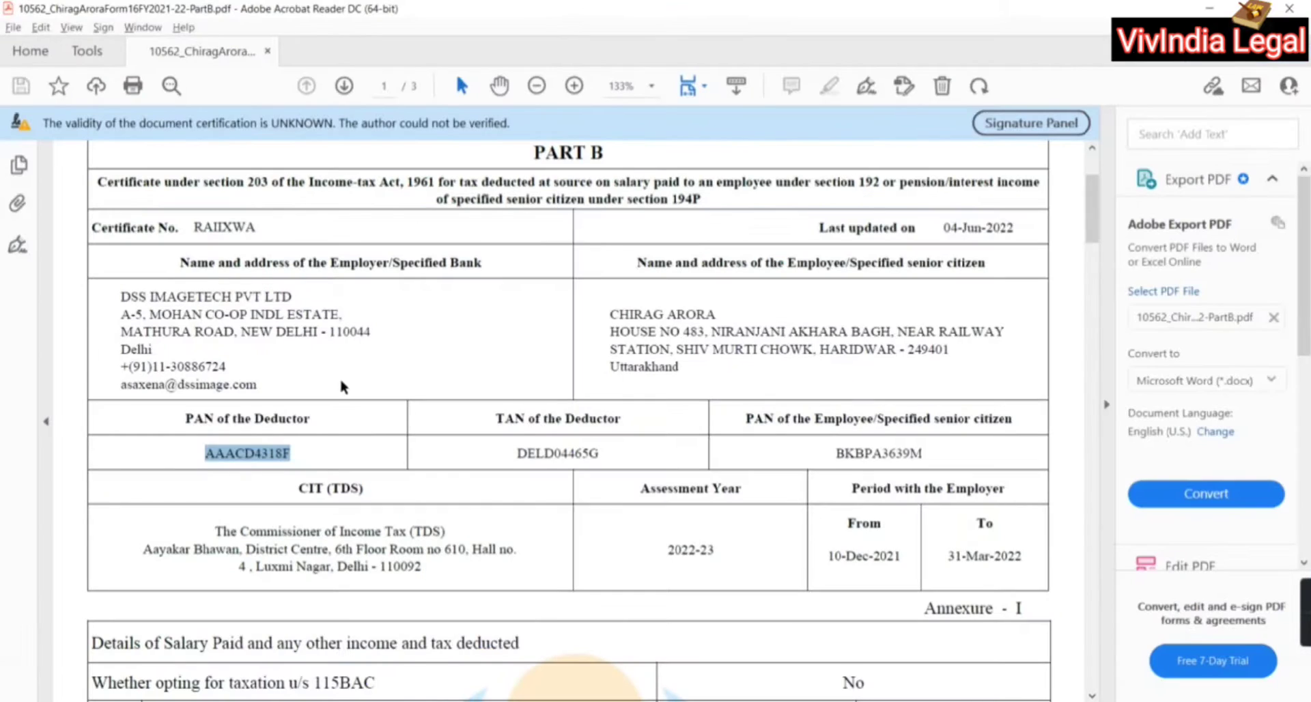
{"action": "double_click", "coordinate": [585, 454]}
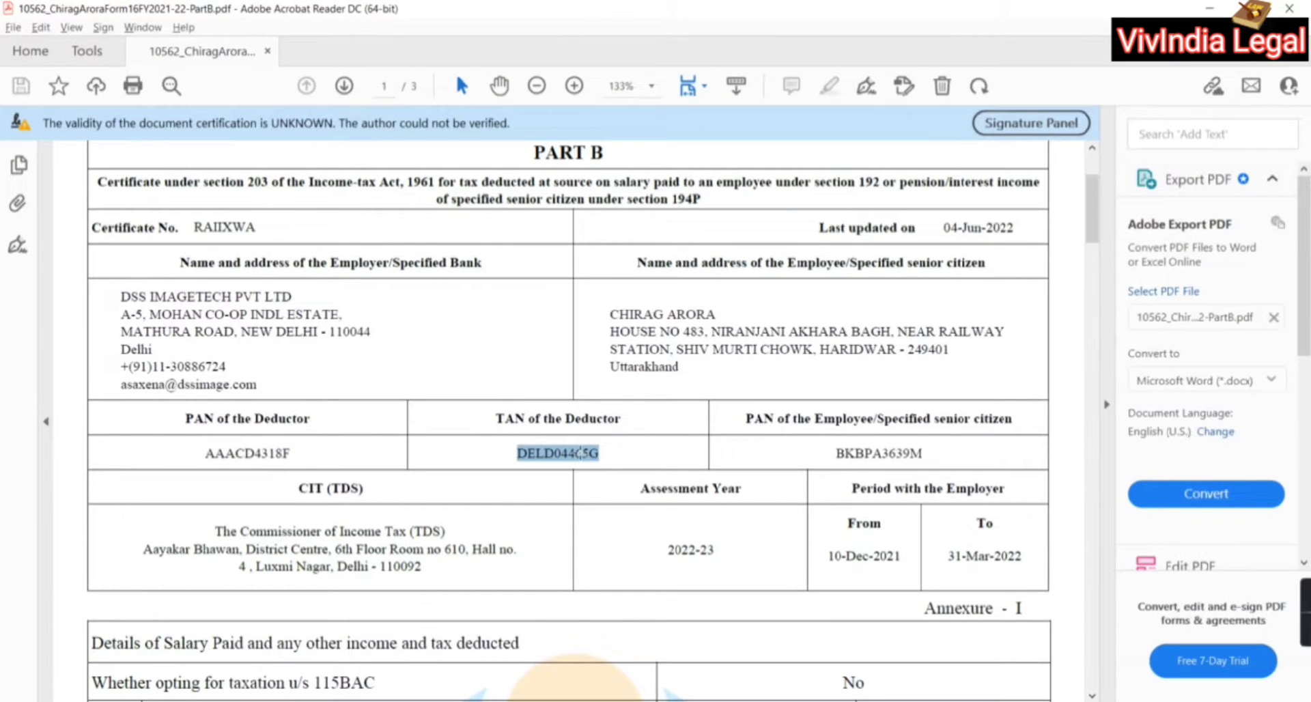
{"action": "key", "text": "ctrl+c"}
{"action": "key", "text": "alt+Tab"}
{"action": "key", "text": "ctrl+v"}
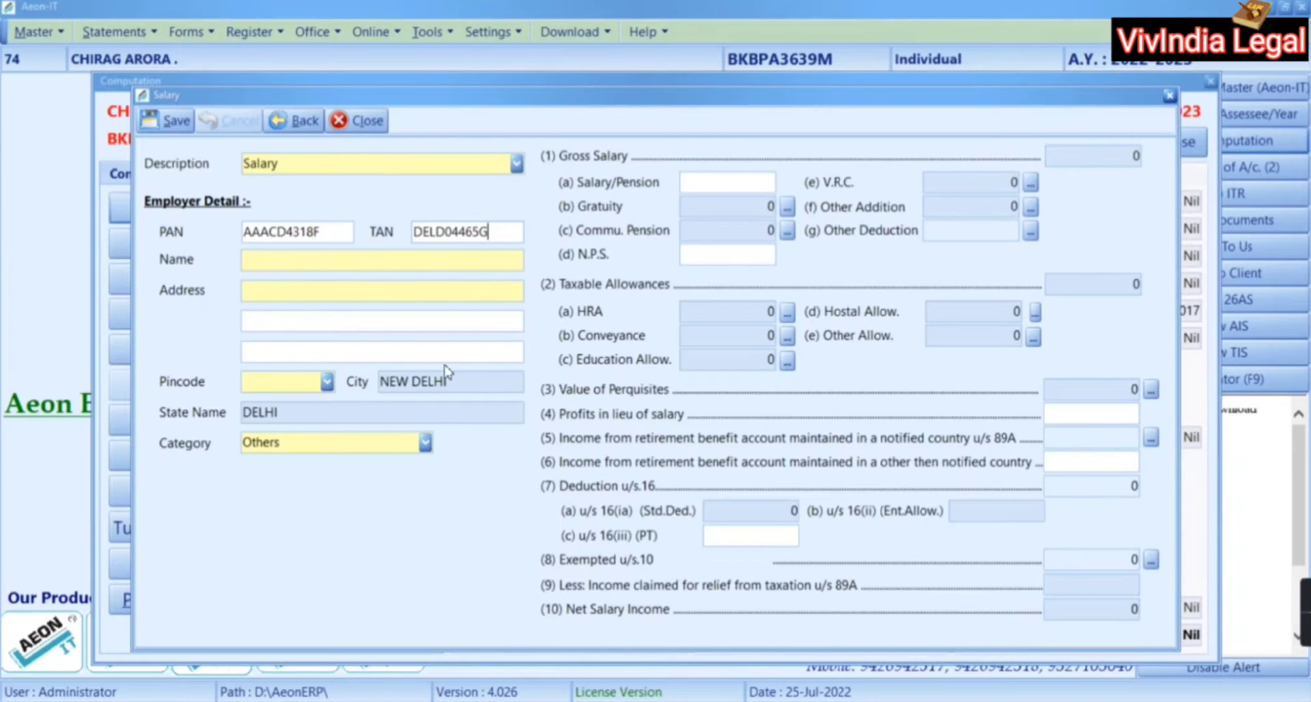
Fill in employer name DSS IMAGETECH PVT LTD and two address lines from Form 16, plus 'delhi' as the third line
{"action": "key", "text": "alt+Tab"}
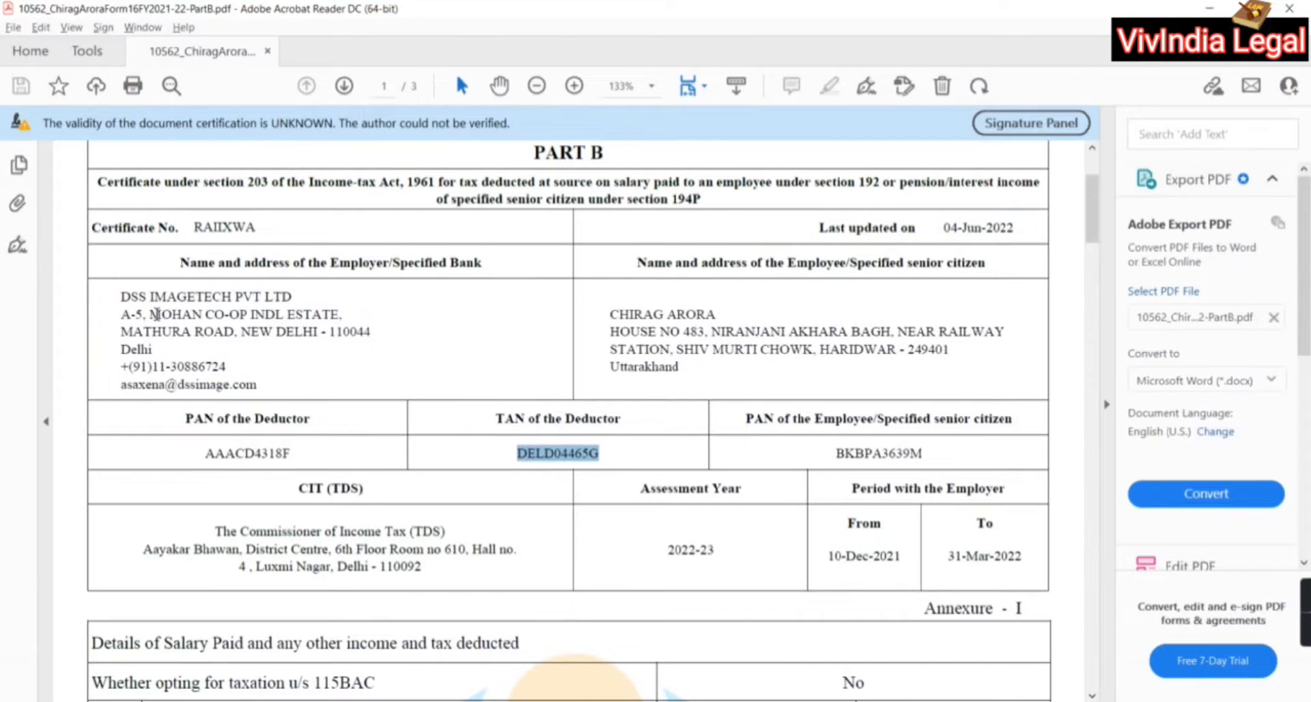
{"action": "left_click_drag", "start_coordinate": [120, 298], "coordinate": [266, 288]}
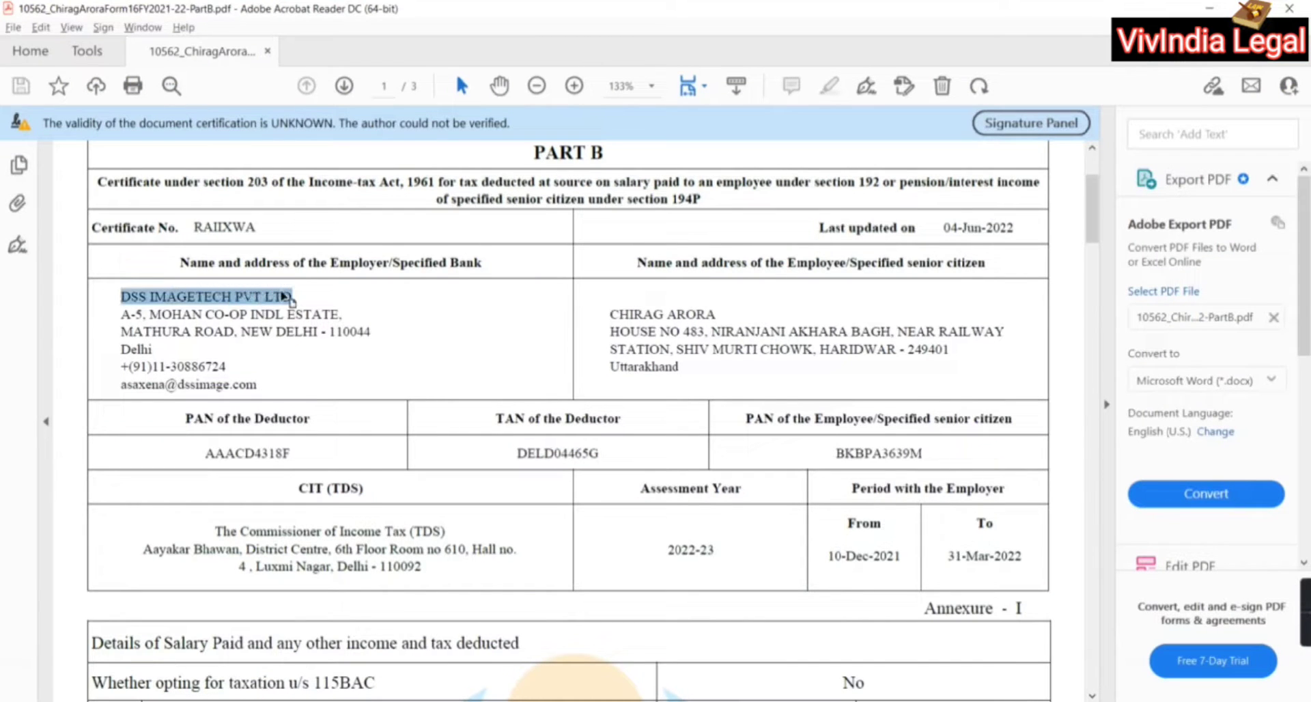
{"action": "key", "text": "alt+Tab"}
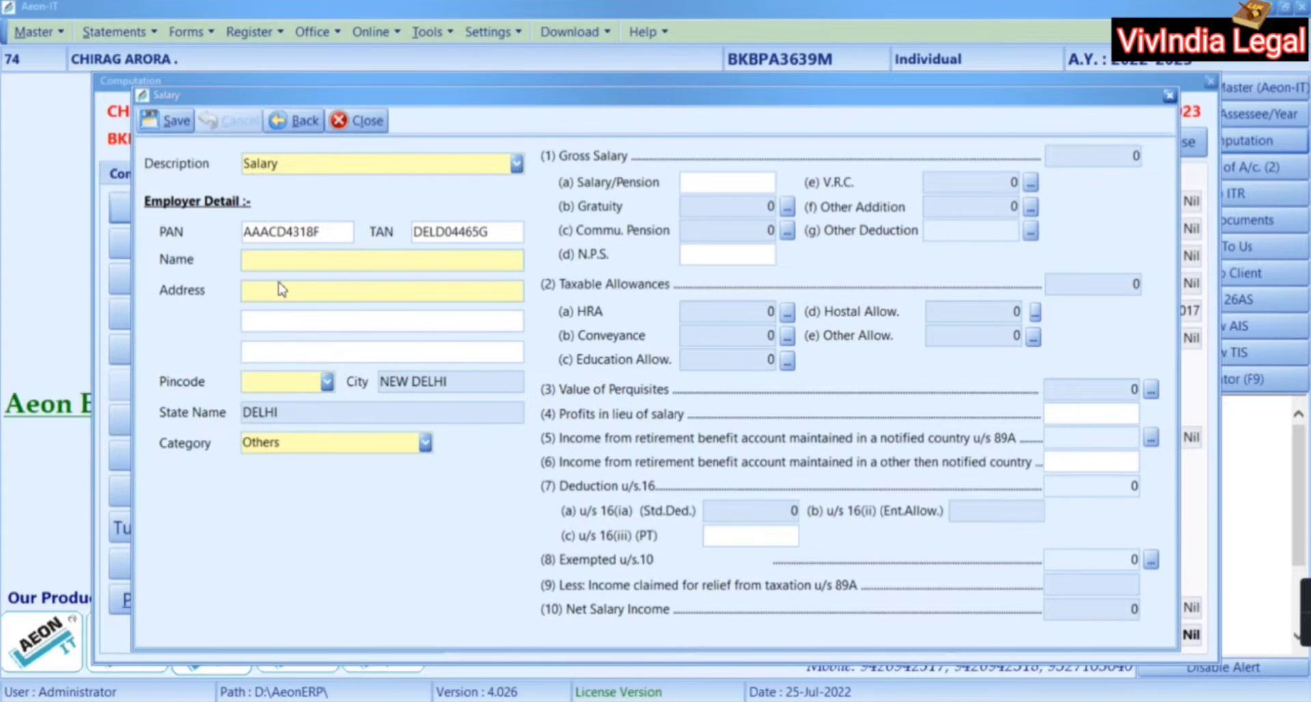
{"action": "key", "text": "ctrl+v"}
{"action": "left_click", "coordinate": [281, 290]}
{"action": "key", "text": "alt+Tab"}
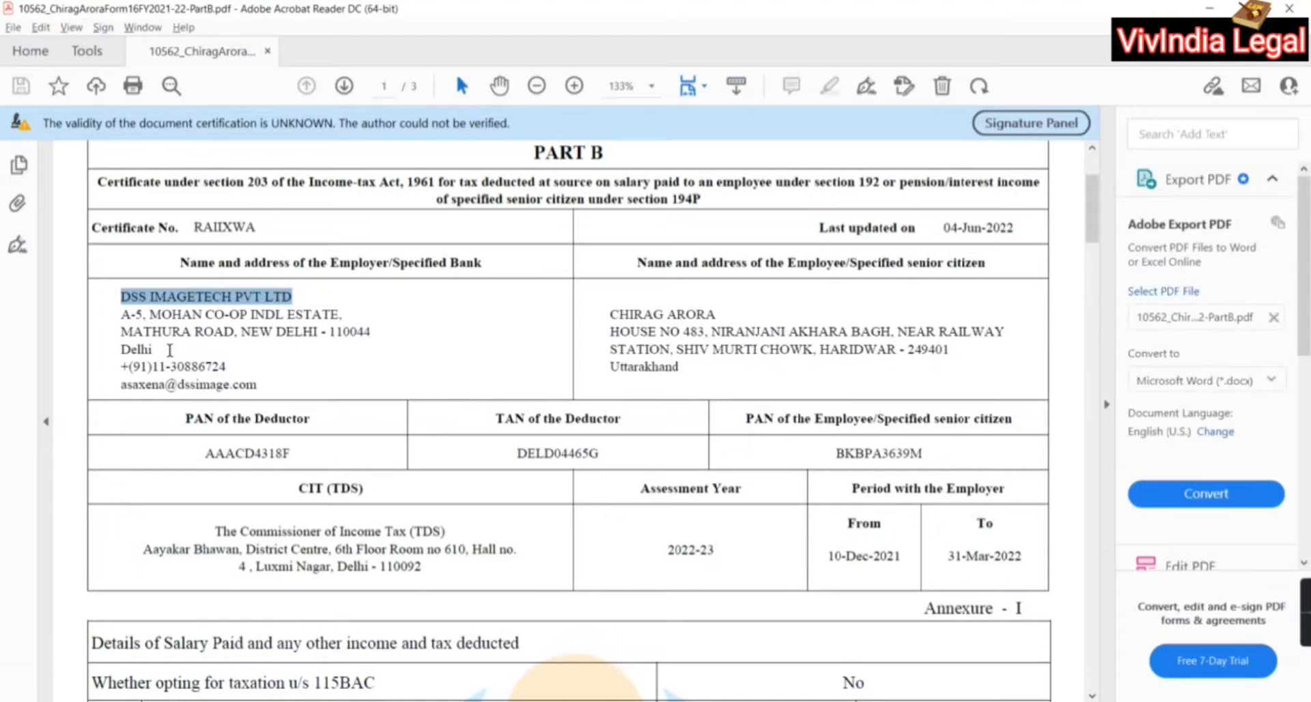
{"action": "left_click_drag", "start_coordinate": [117, 309], "coordinate": [339, 314]}
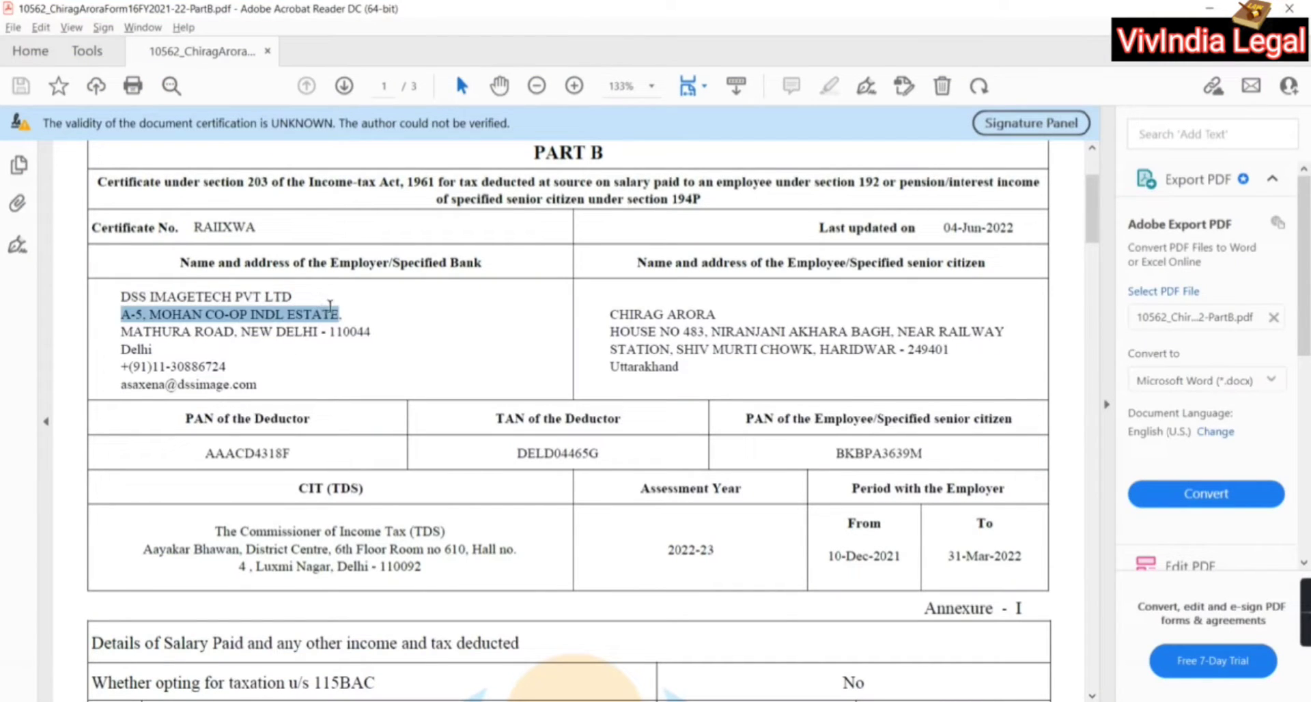
{"action": "key", "text": "ctrl+c"}
{"action": "key", "text": "alt+Tab"}
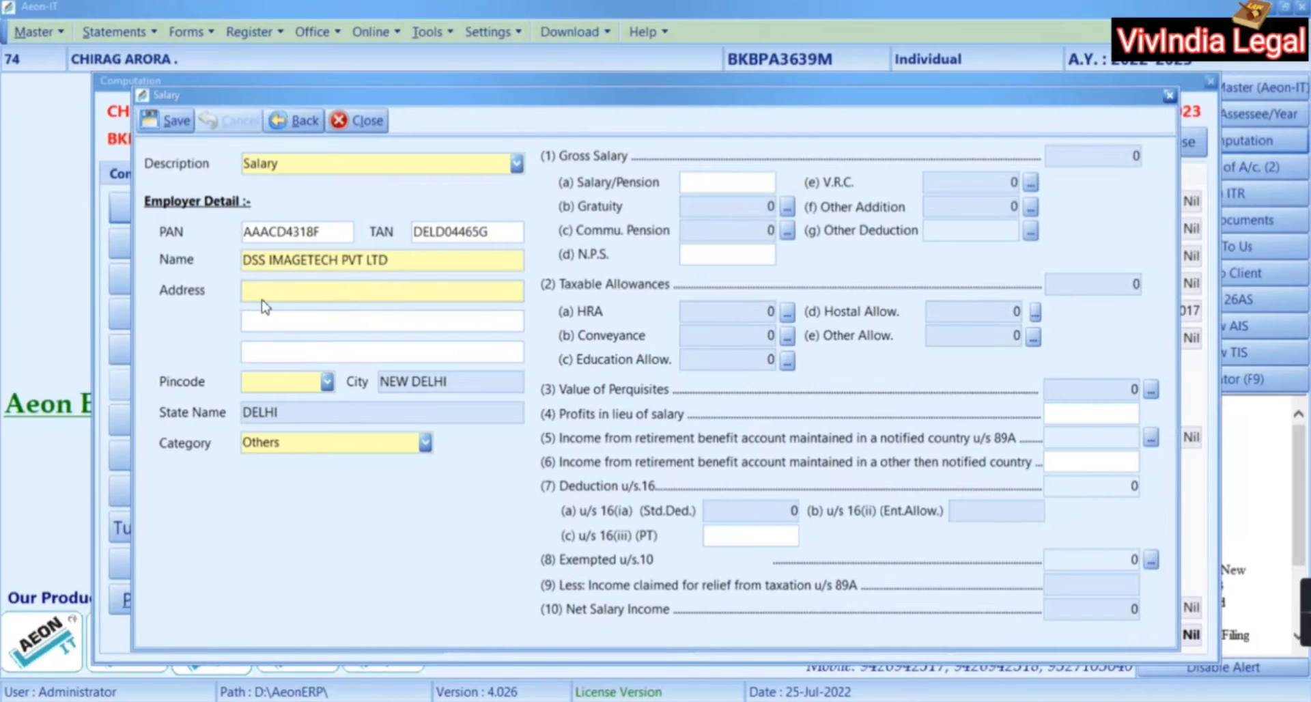
{"action": "key", "text": "ctrl+v"}
{"action": "key", "text": "alt+Tab"}
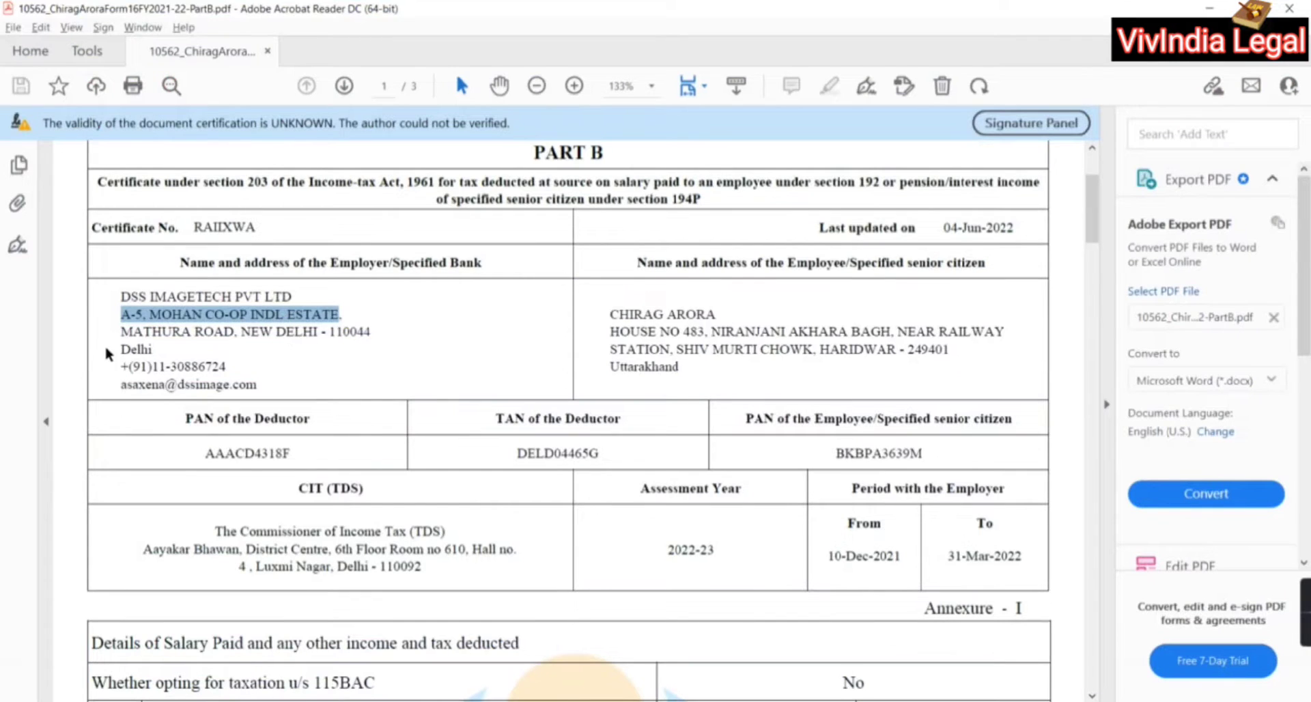
{"action": "left_click_drag", "start_coordinate": [117, 335], "coordinate": [352, 327]}
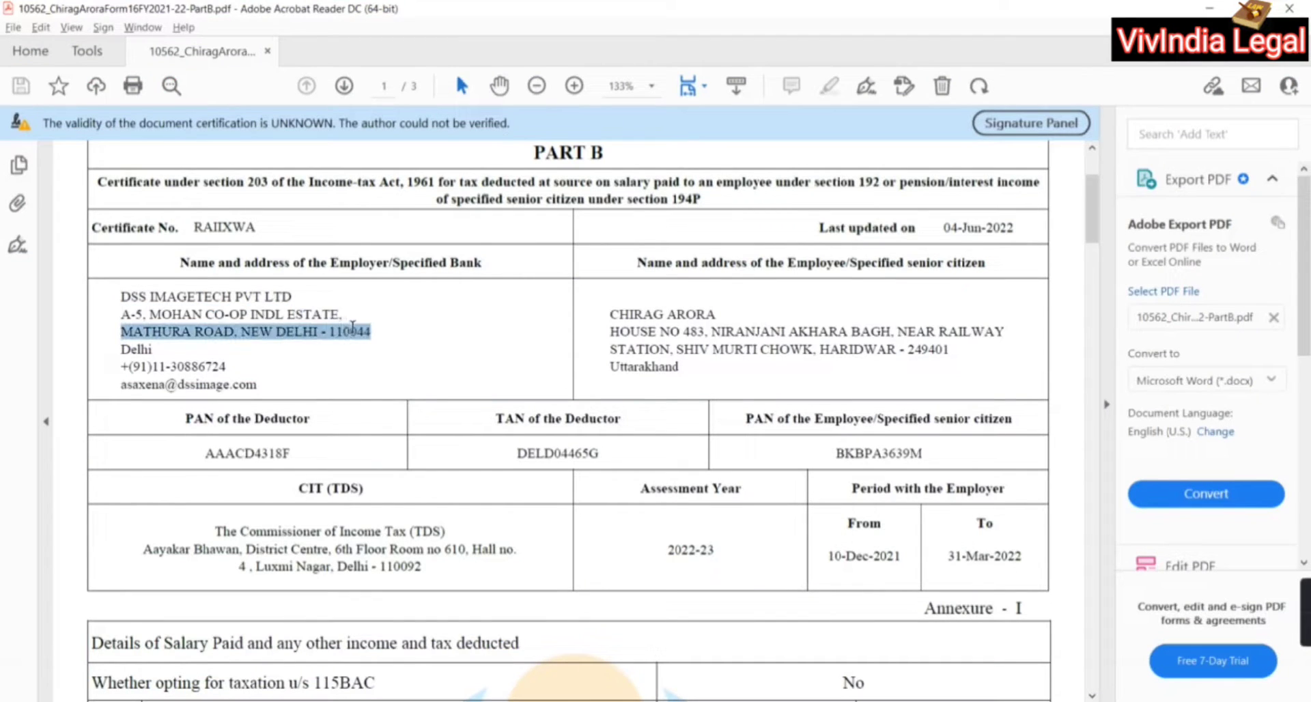
{"action": "key", "text": "ctrl+c"}
{"action": "key", "text": "alt+Tab"}
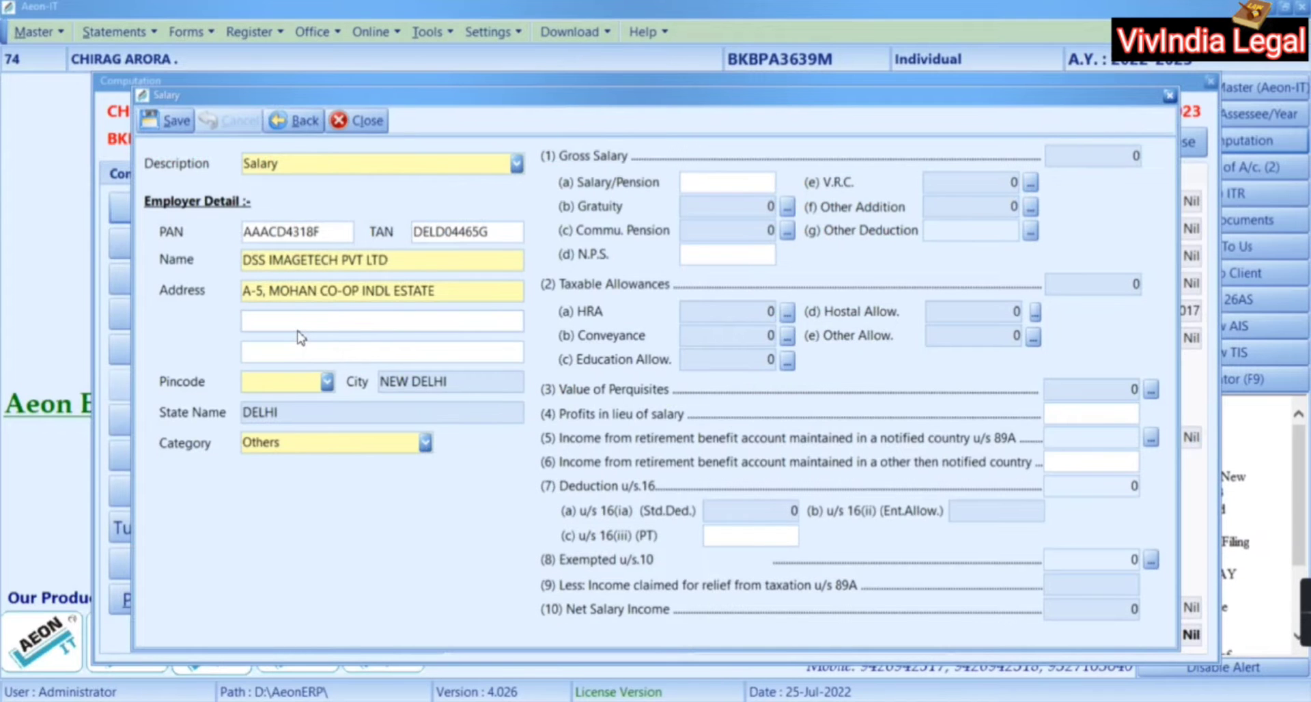
{"action": "key", "text": "ctrl+v"}
{"action": "key", "text": "Tab"}
{"action": "type", "text": "d"}
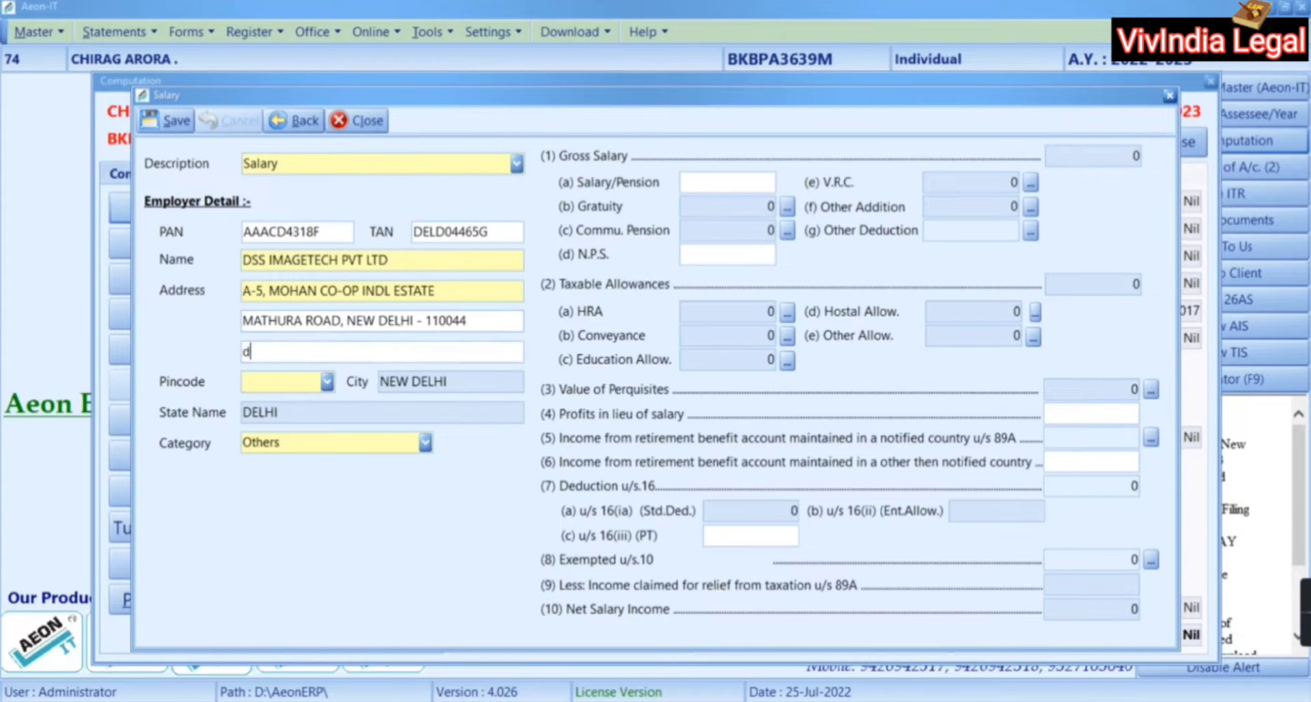
{"action": "type", "text": "elhi"}
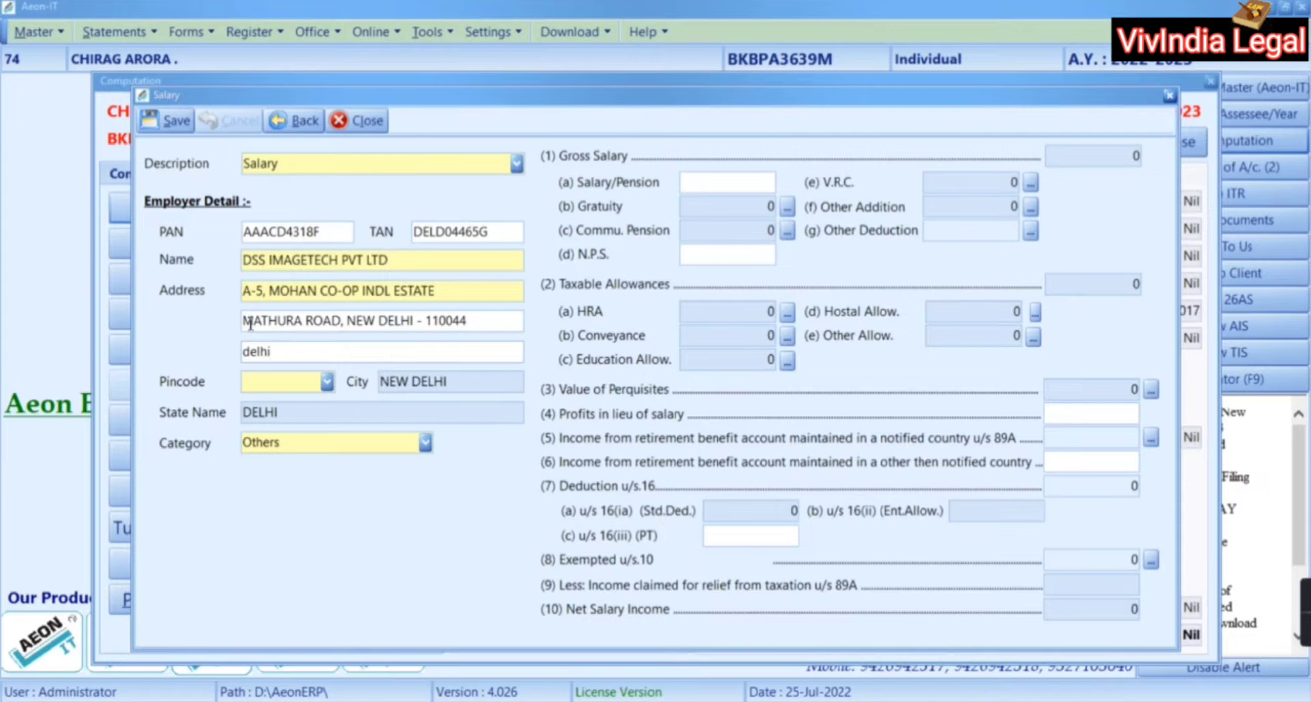
Check the pincode in Form 16 and pick the matching suggested pincode in the Salary form
{"action": "key", "text": "alt+Tab"}
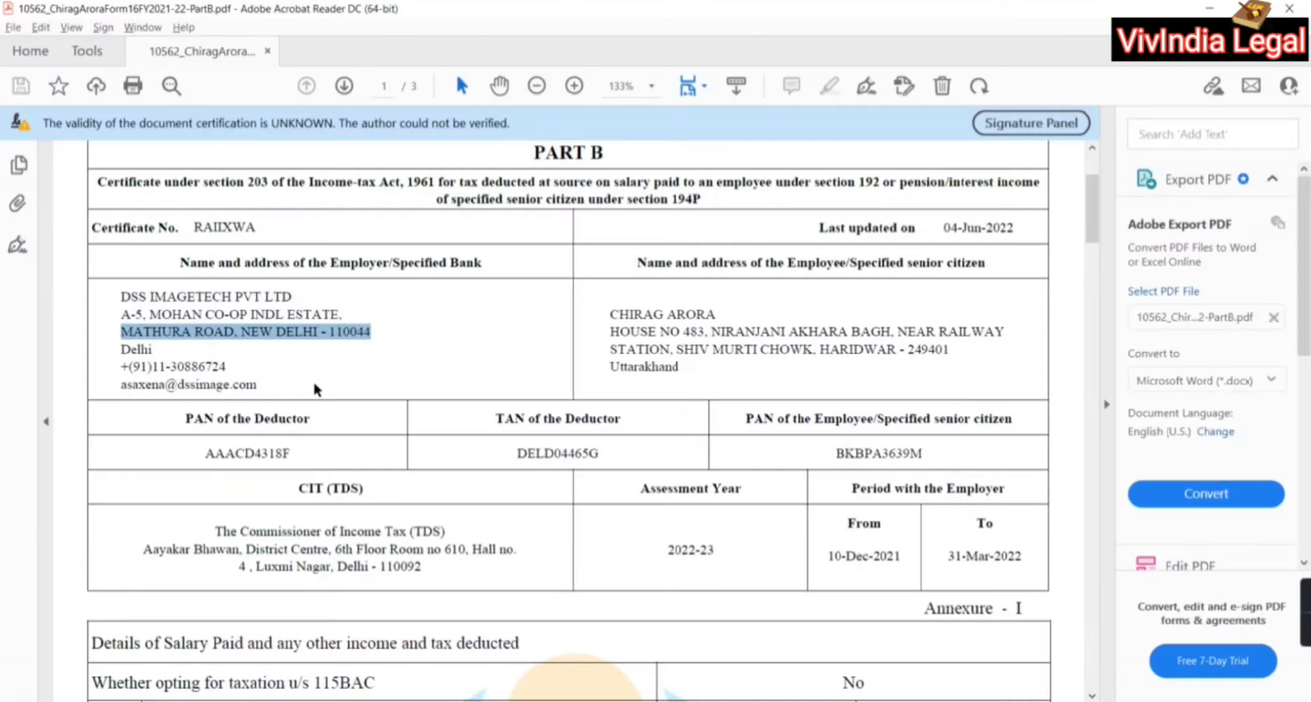
{"action": "key", "text": "alt+Tab"}
{"action": "left_click", "coordinate": [315, 382]}
{"action": "type", "text": "110044"}
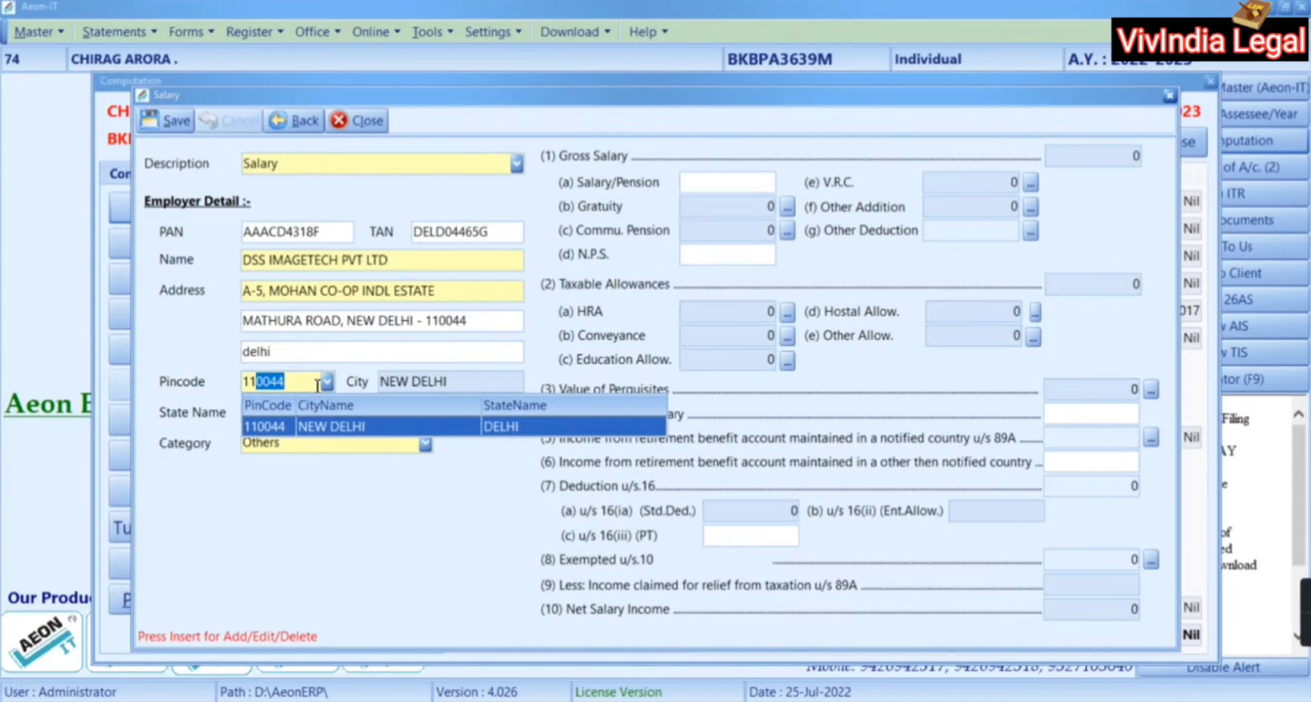
{"action": "key", "text": "Return"}
{"action": "key", "text": "Return"}
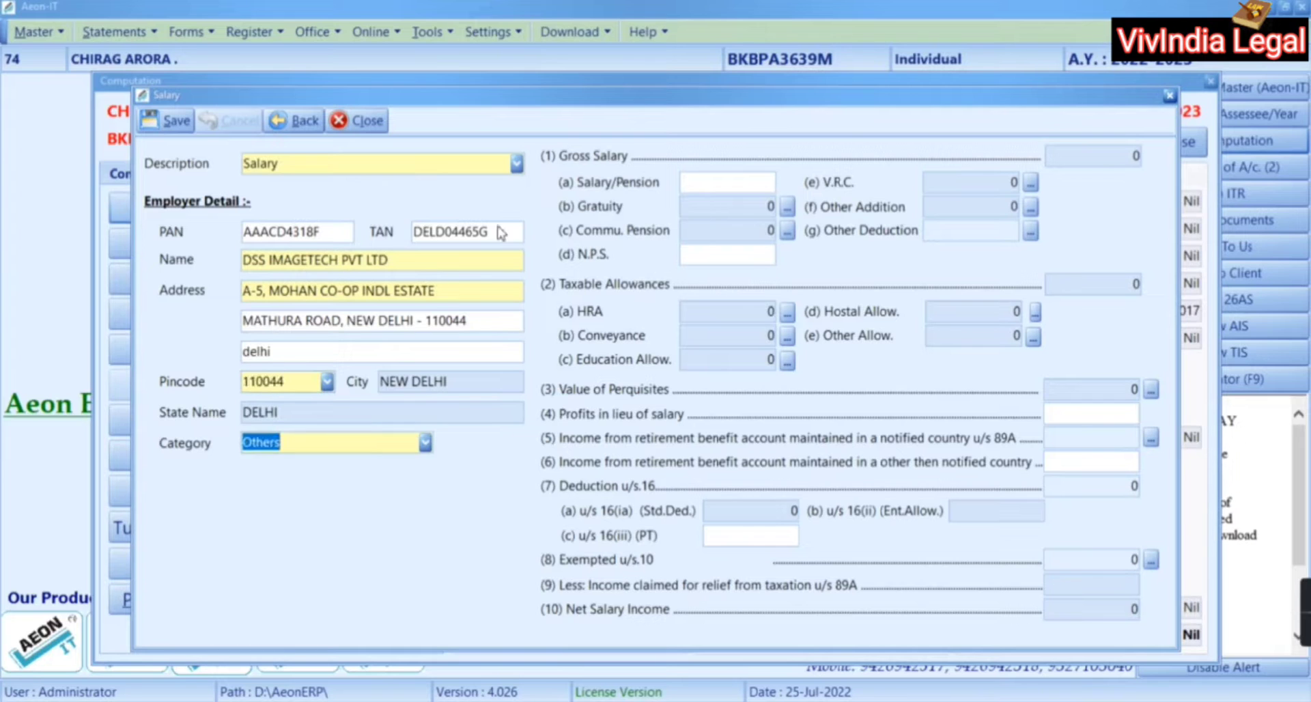
{"action": "key", "text": "alt+Tab"}
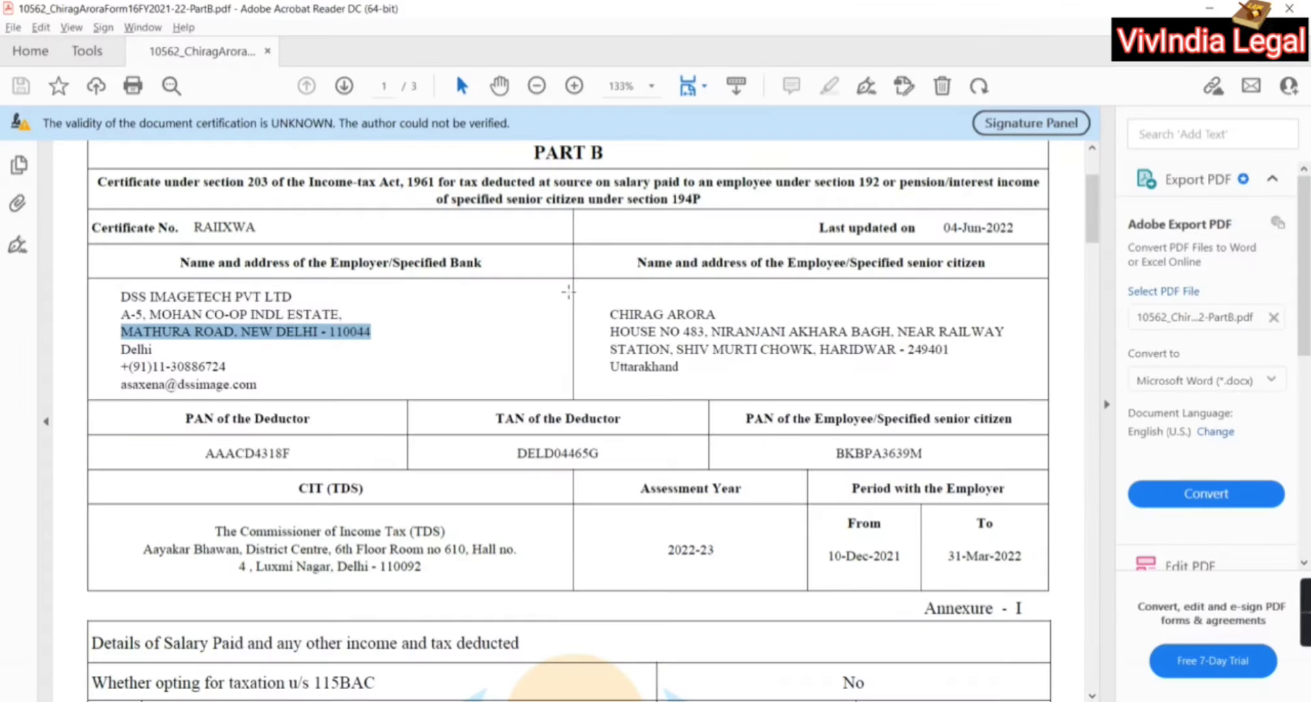
Enter the 181701 salary from Form 16, save and confirm the entry, and close the salary list
{"action": "scroll", "coordinate": [794, 559], "scroll_direction": "down", "scroll_amount": 9}
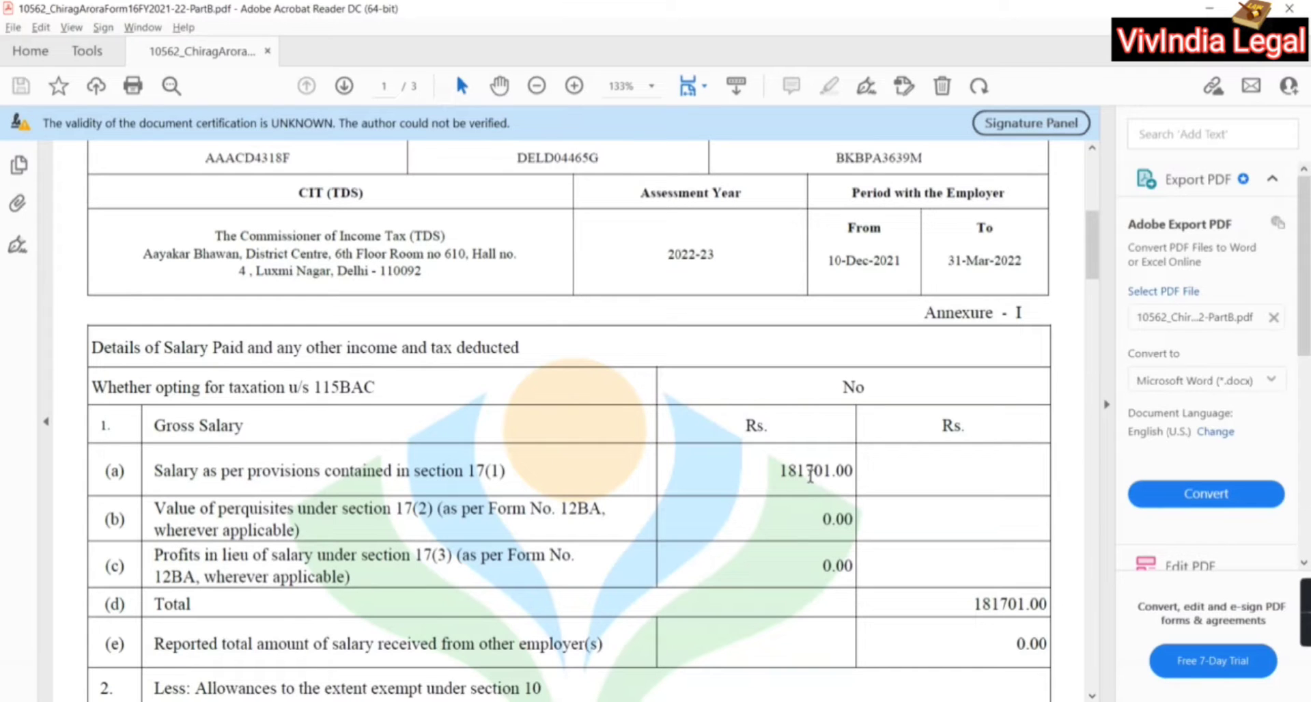
{"action": "key", "text": "alt+Tab"}
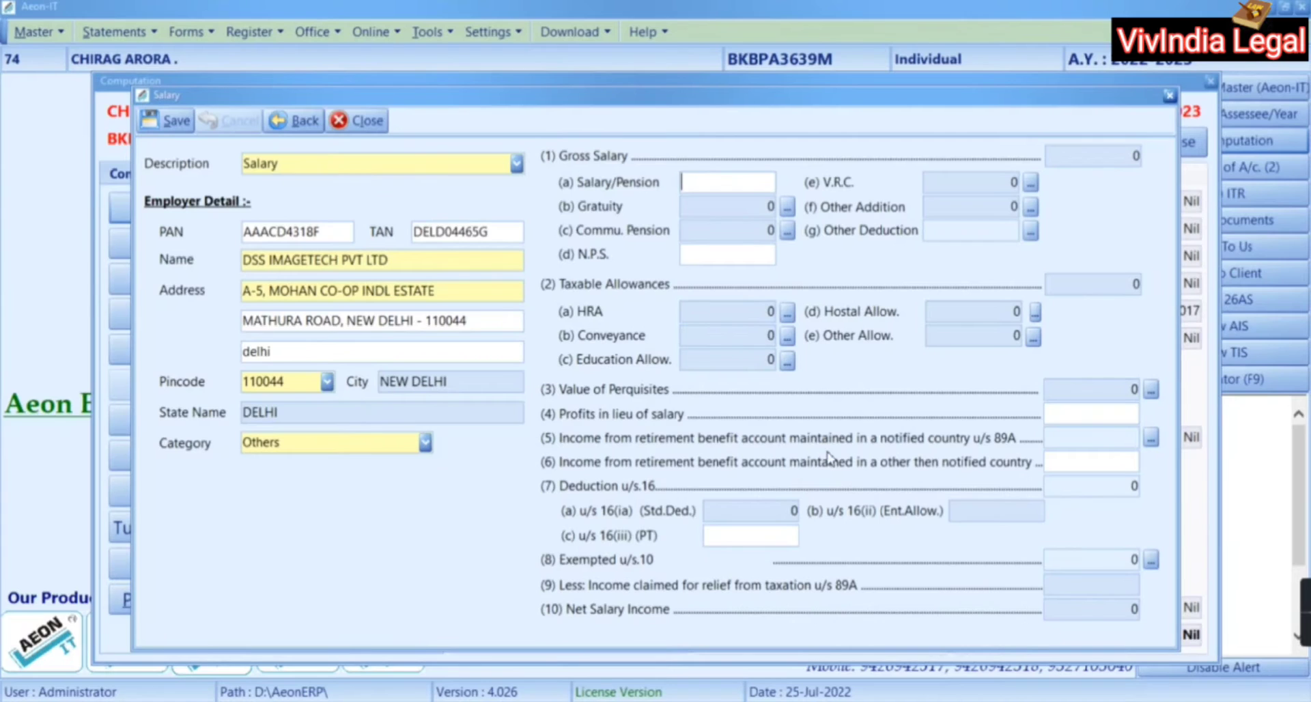
{"action": "key", "text": "alt+Tab"}
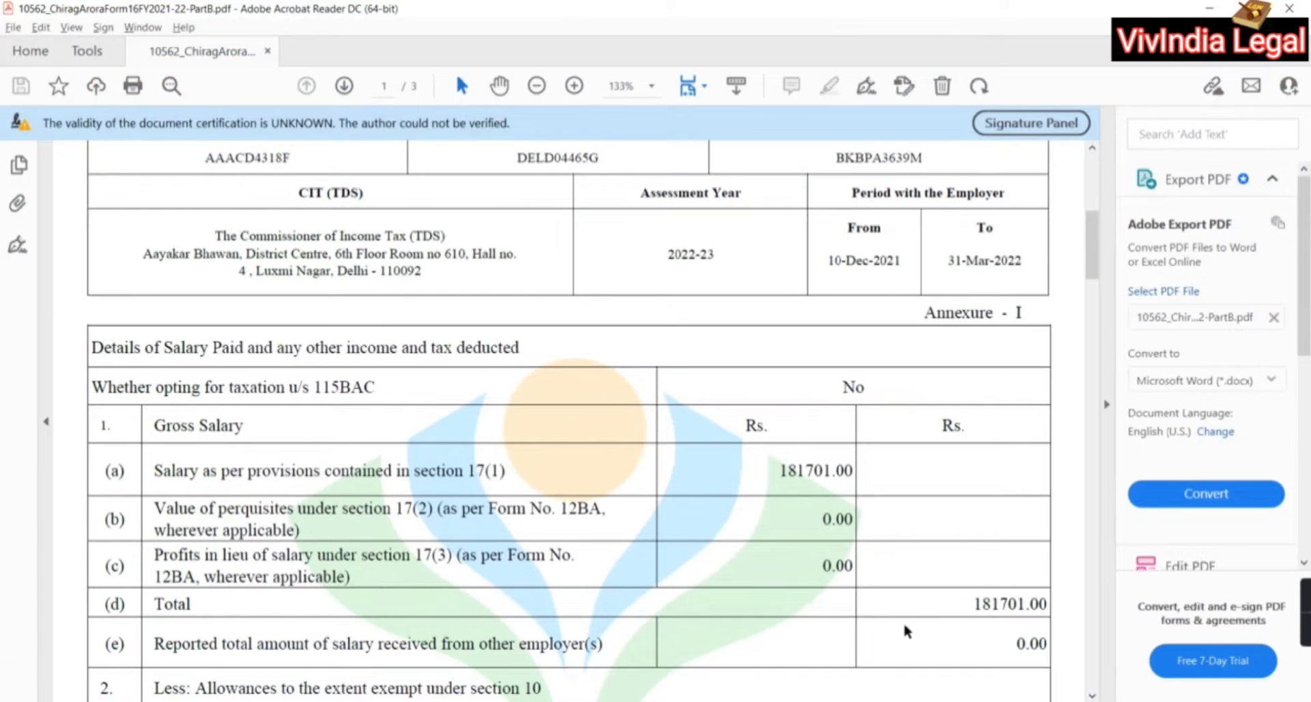
{"action": "key", "text": "alt+Tab"}
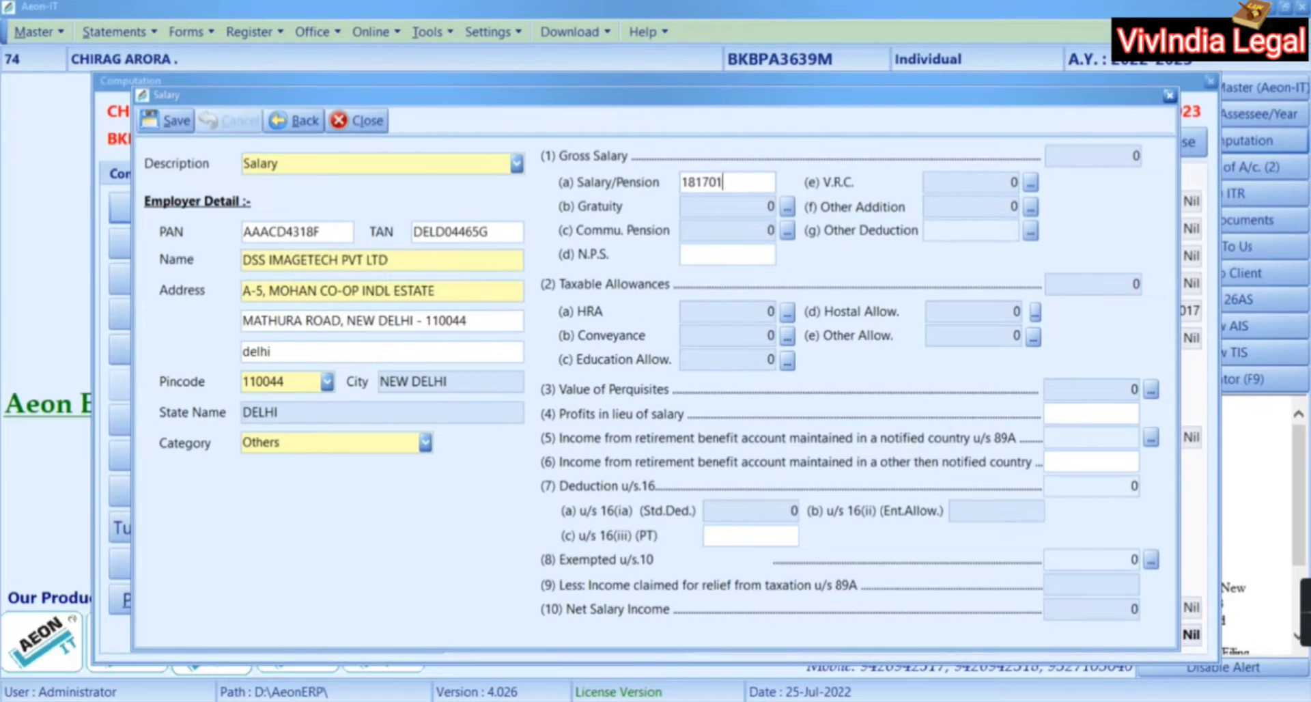
{"action": "left_click", "coordinate": [708, 254]}
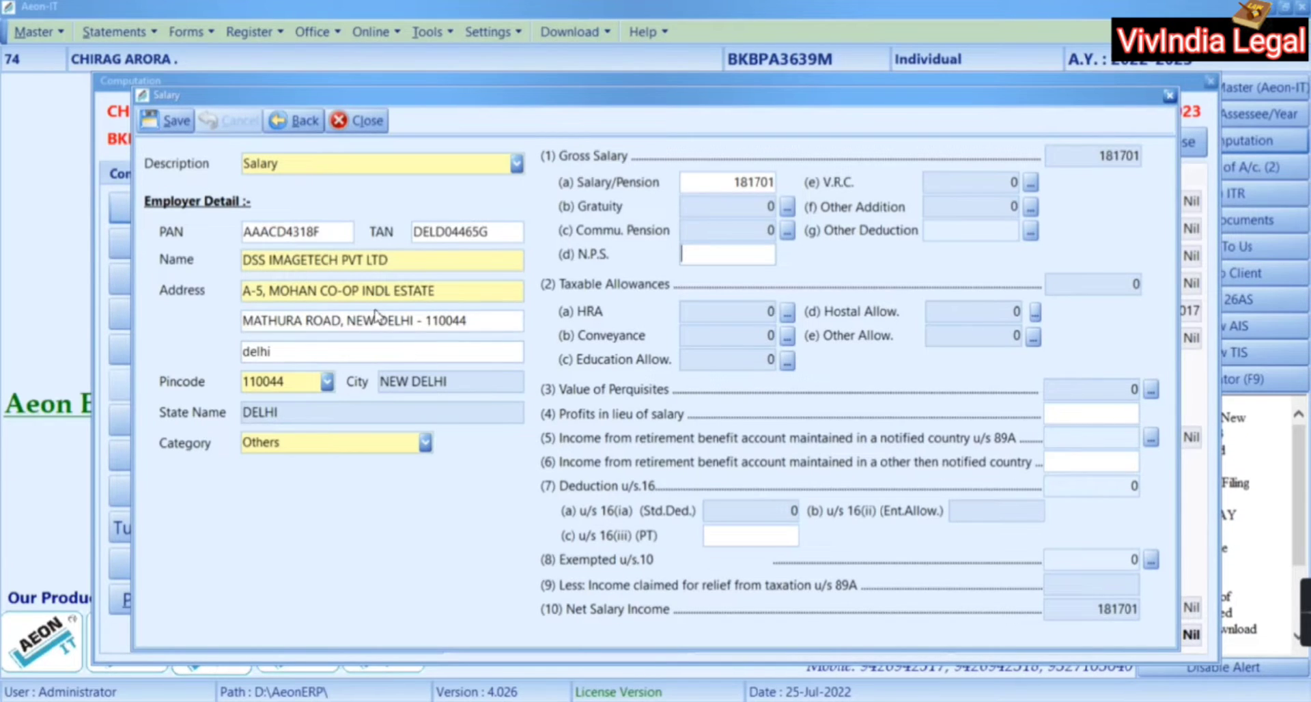
{"action": "left_click", "coordinate": [181, 128]}
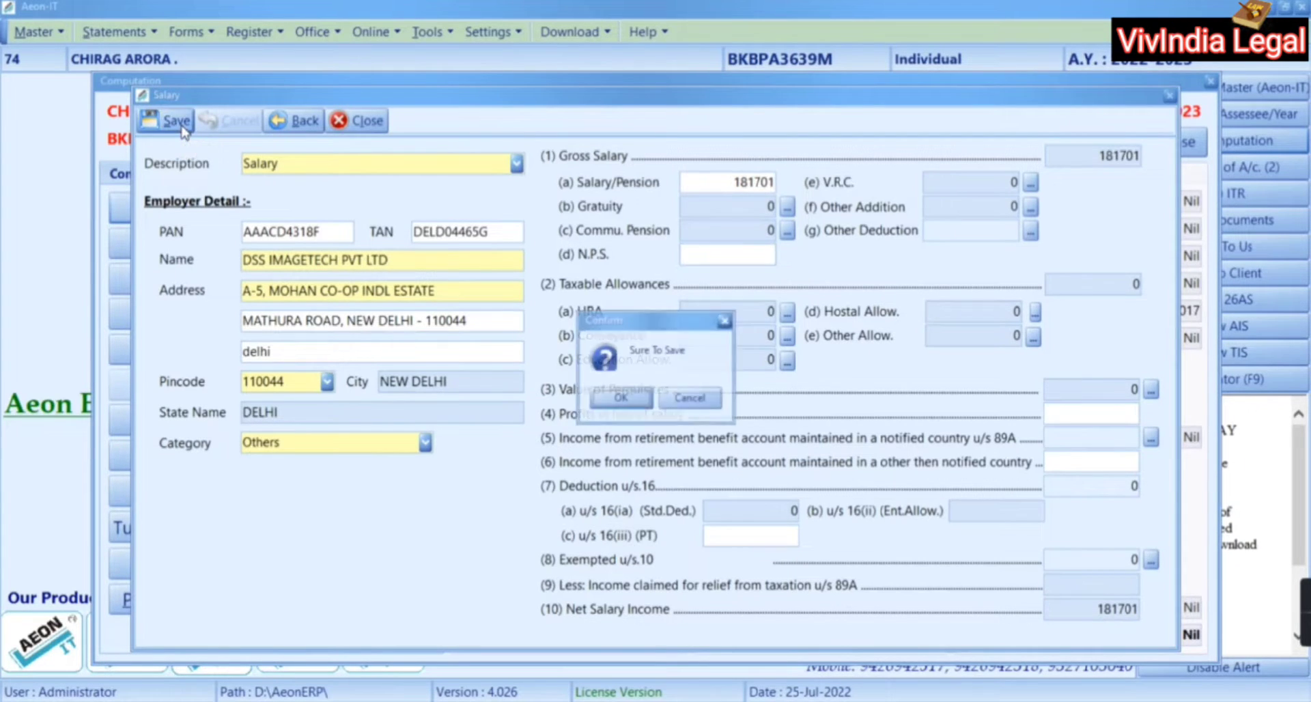
{"action": "left_click", "coordinate": [606, 401]}
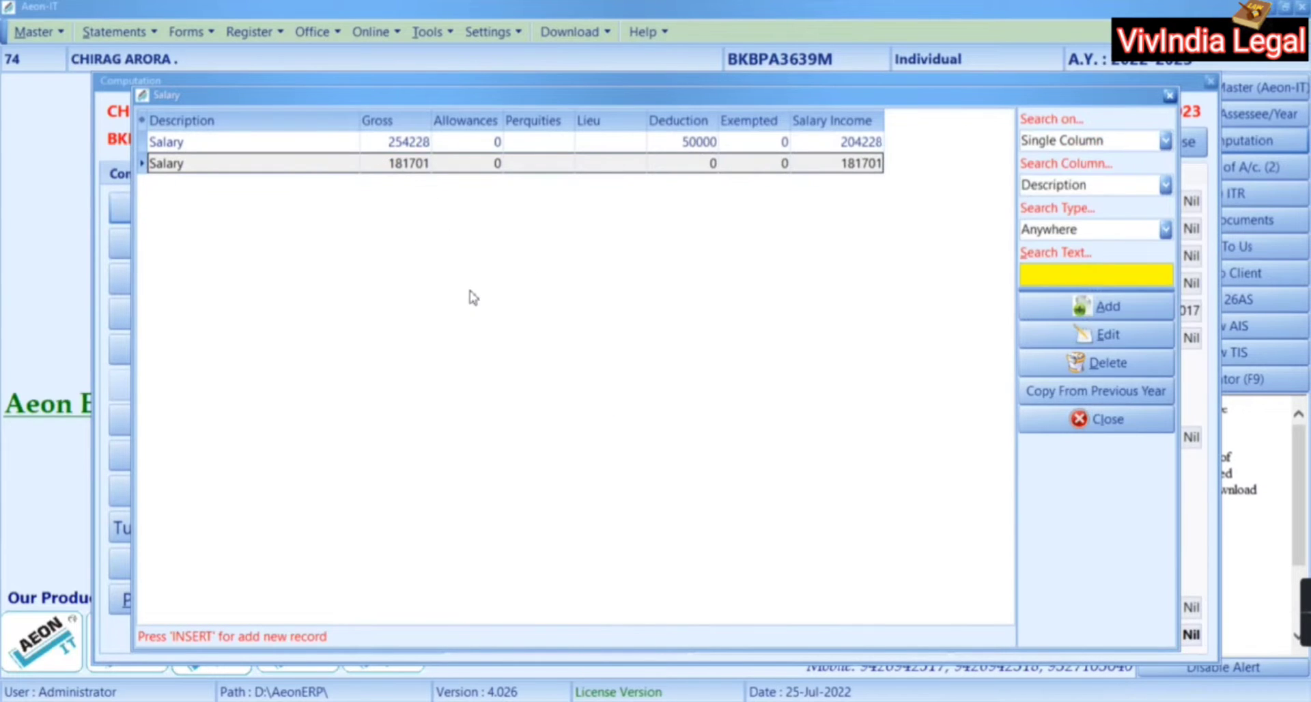
{"action": "left_click", "coordinate": [1127, 427]}
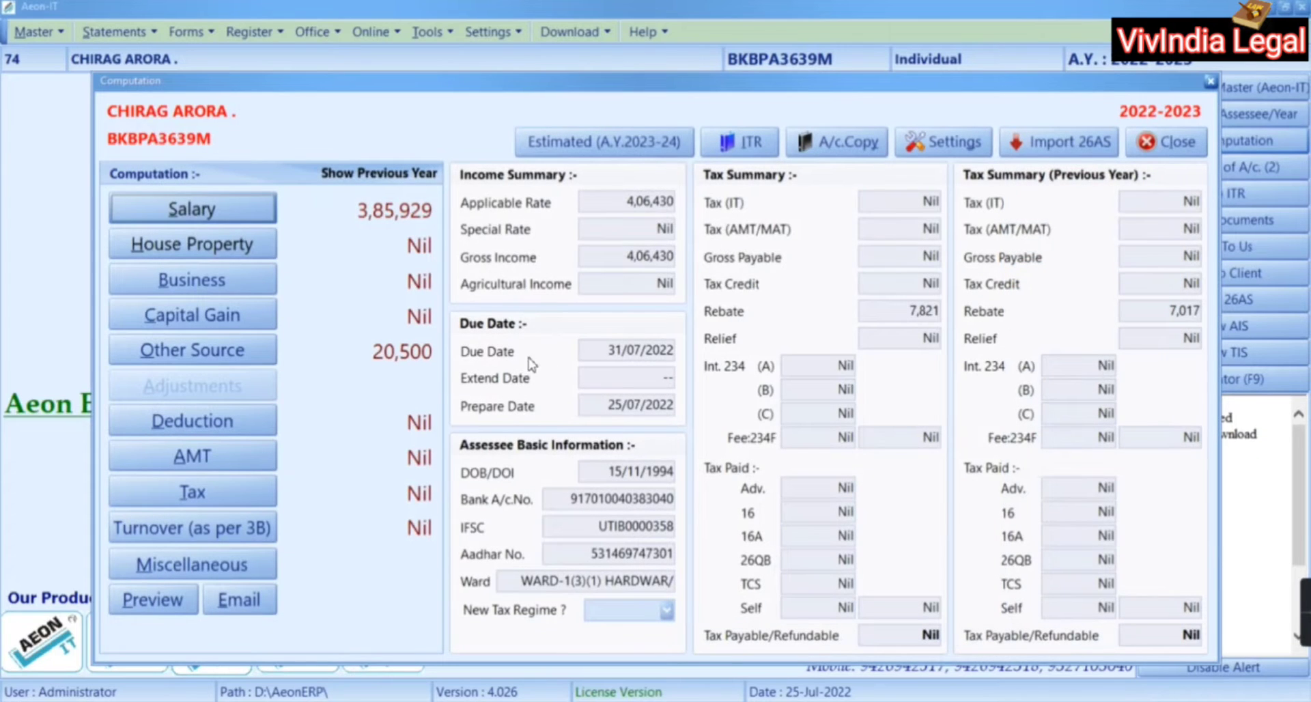
Close the Other Source breakdown and open the Deduction details list
{"action": "left_click", "coordinate": [229, 358]}
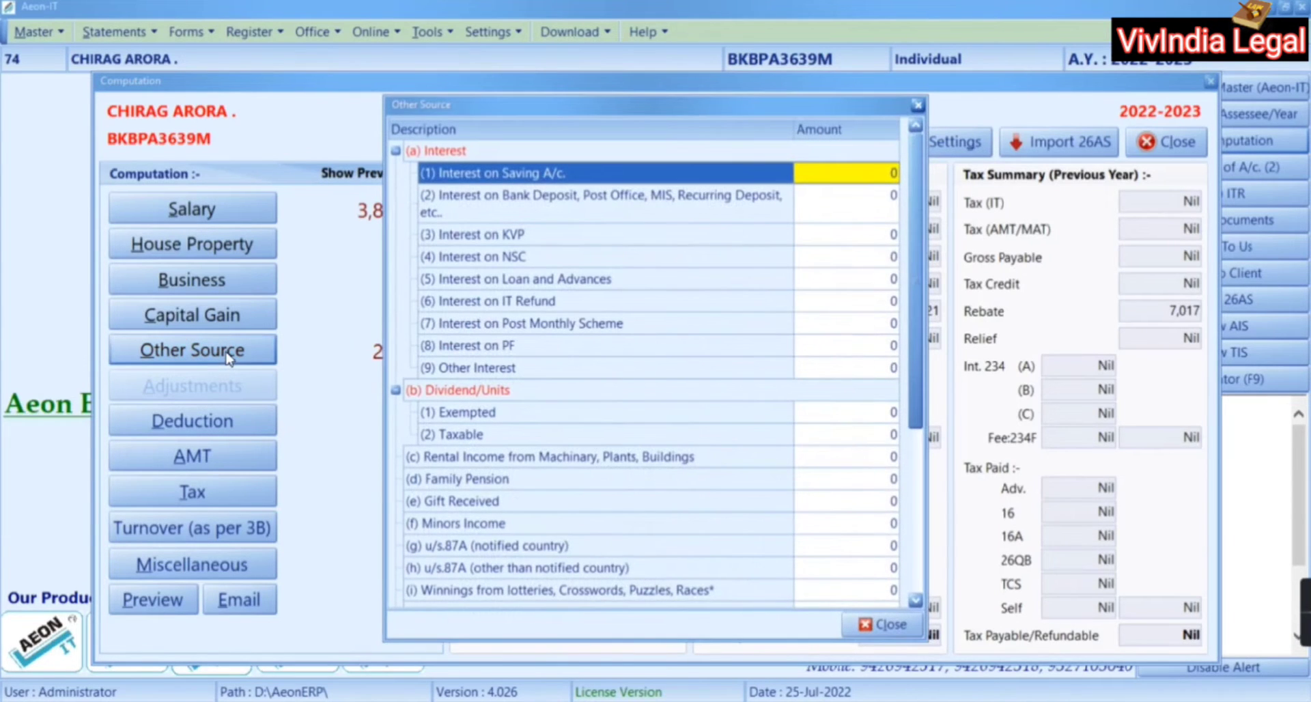
{"action": "left_click", "coordinate": [884, 622]}
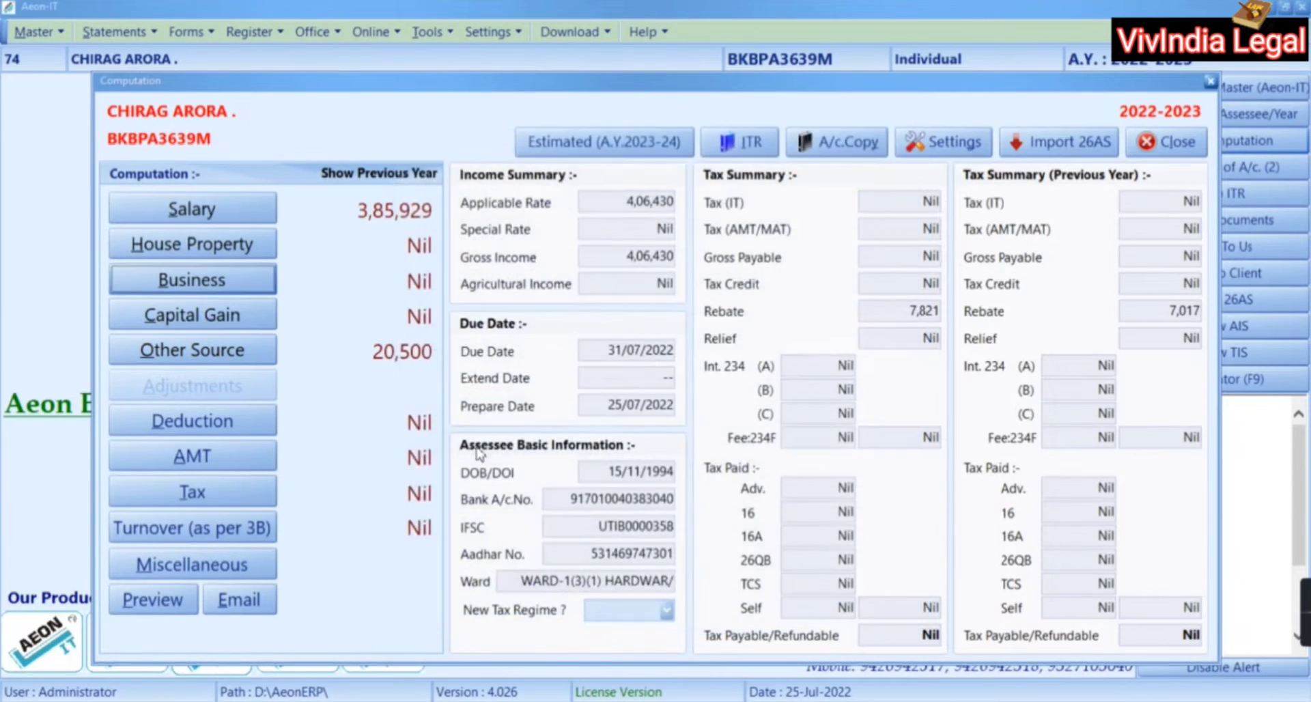
{"action": "left_click", "coordinate": [240, 431]}
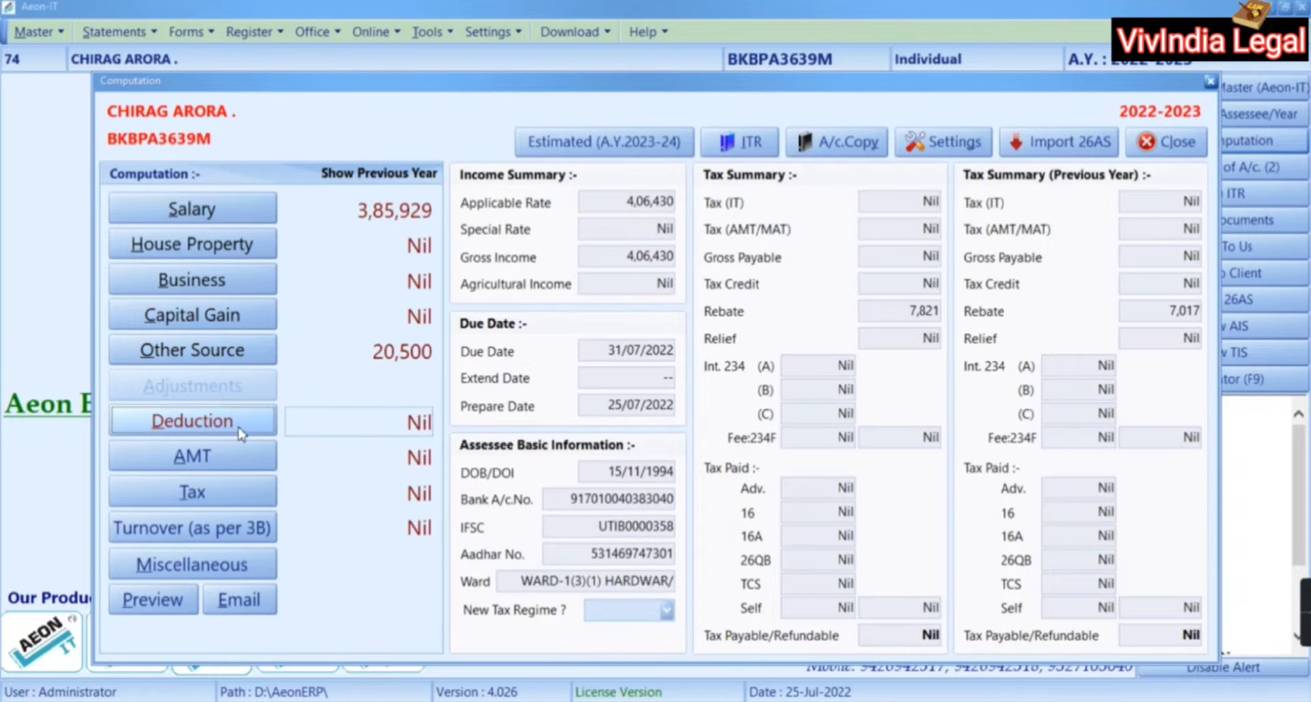
{"action": "left_click", "coordinate": [240, 432]}
Review the deduction figures in the Form 16 PDF, then return to Aeon-IT
{"action": "key", "text": "alt+Tab"}
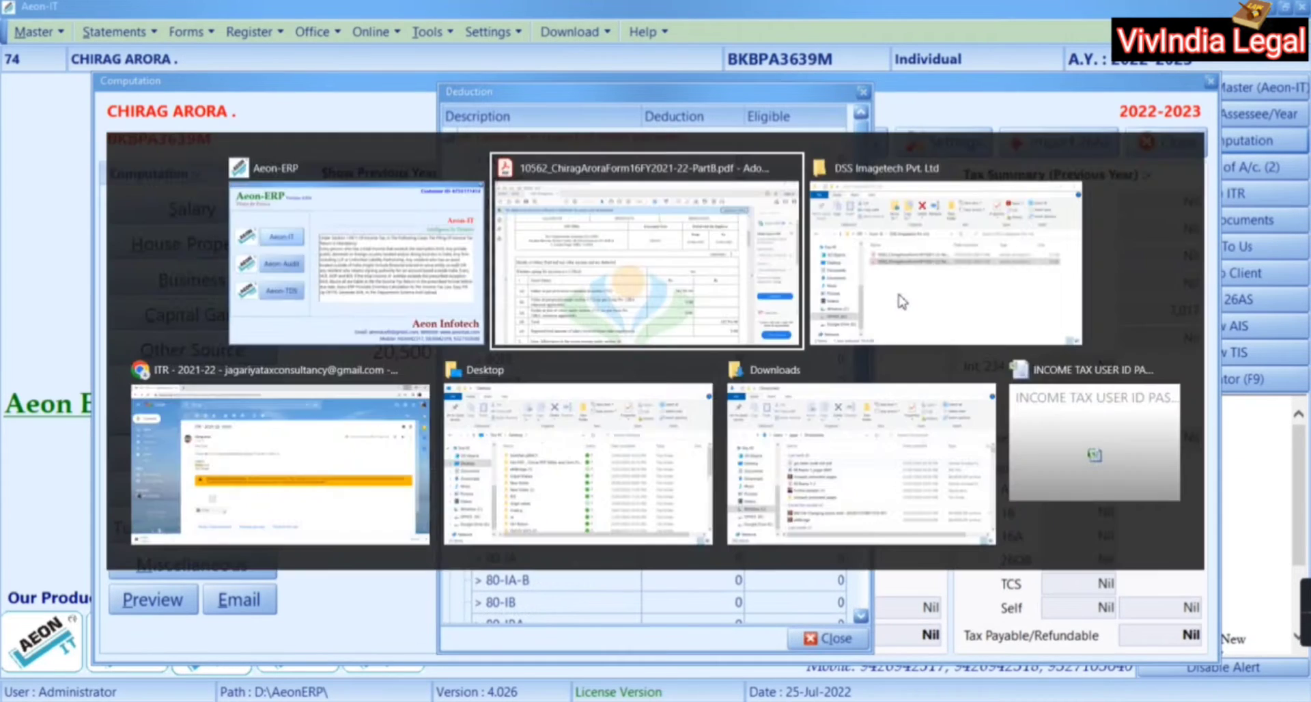
{"action": "scroll", "coordinate": [896, 292], "scroll_direction": "up", "scroll_amount": 2}
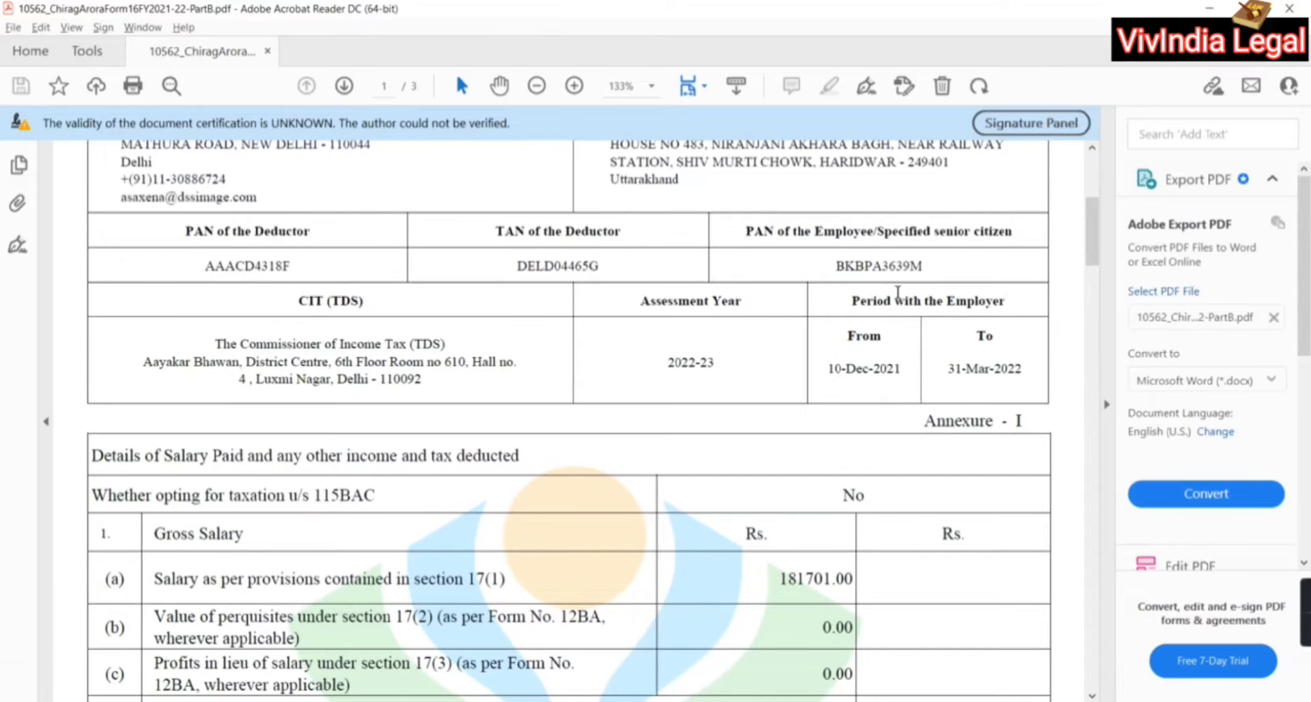
{"action": "scroll", "coordinate": [897, 292], "scroll_direction": "up", "scroll_amount": 2}
{"action": "scroll", "coordinate": [896, 292], "scroll_direction": "down", "scroll_amount": 6}
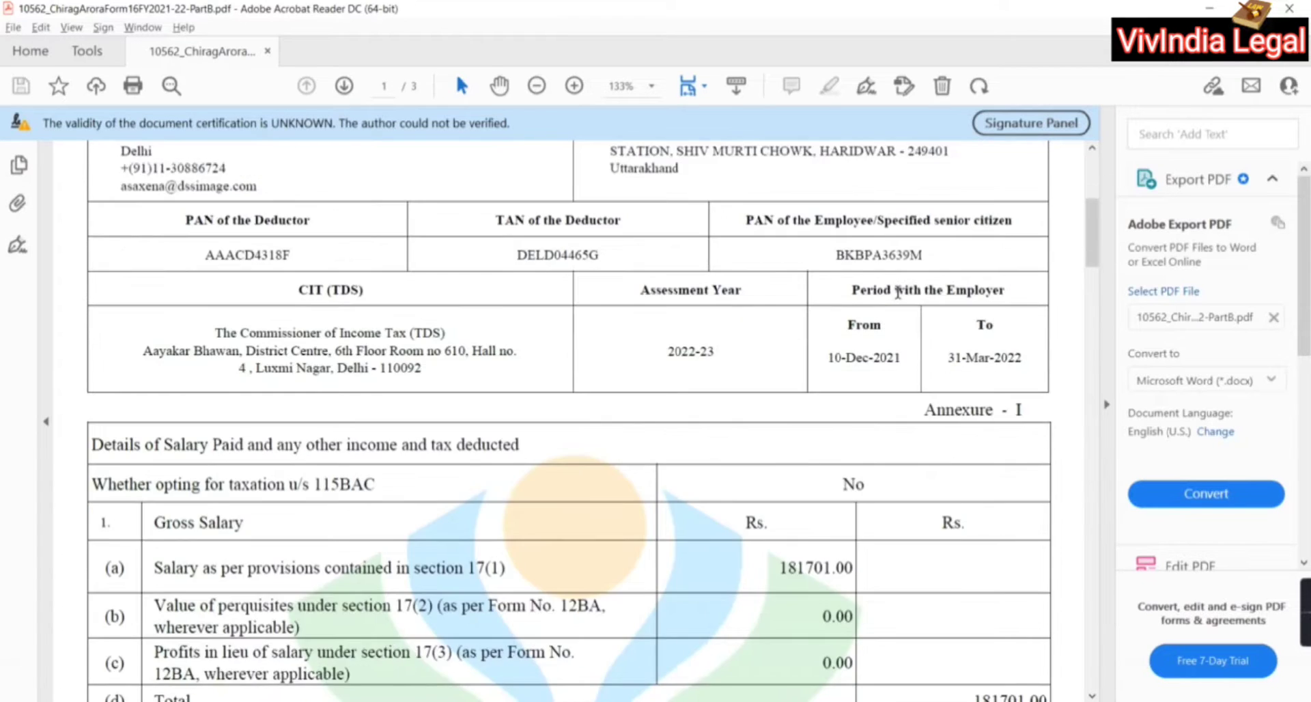
{"action": "scroll", "coordinate": [897, 292], "scroll_direction": "down", "scroll_amount": 13}
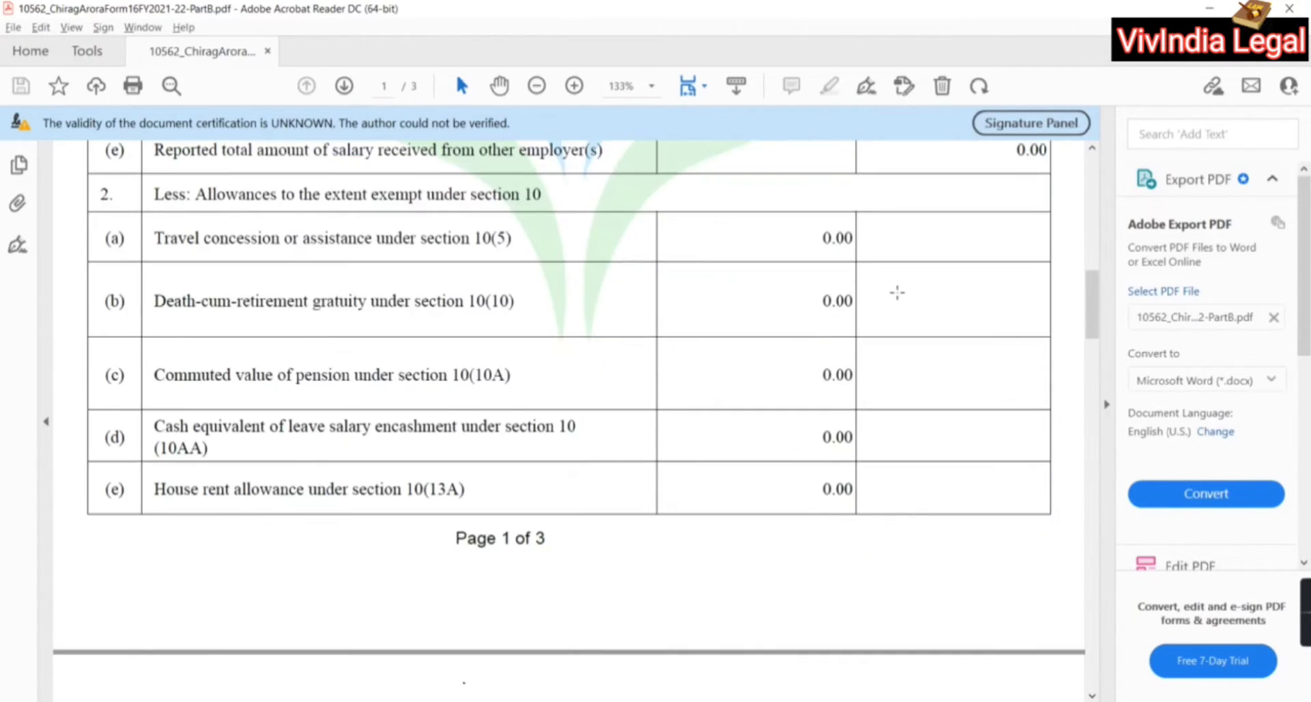
{"action": "scroll", "coordinate": [896, 292], "scroll_direction": "down", "scroll_amount": 1}
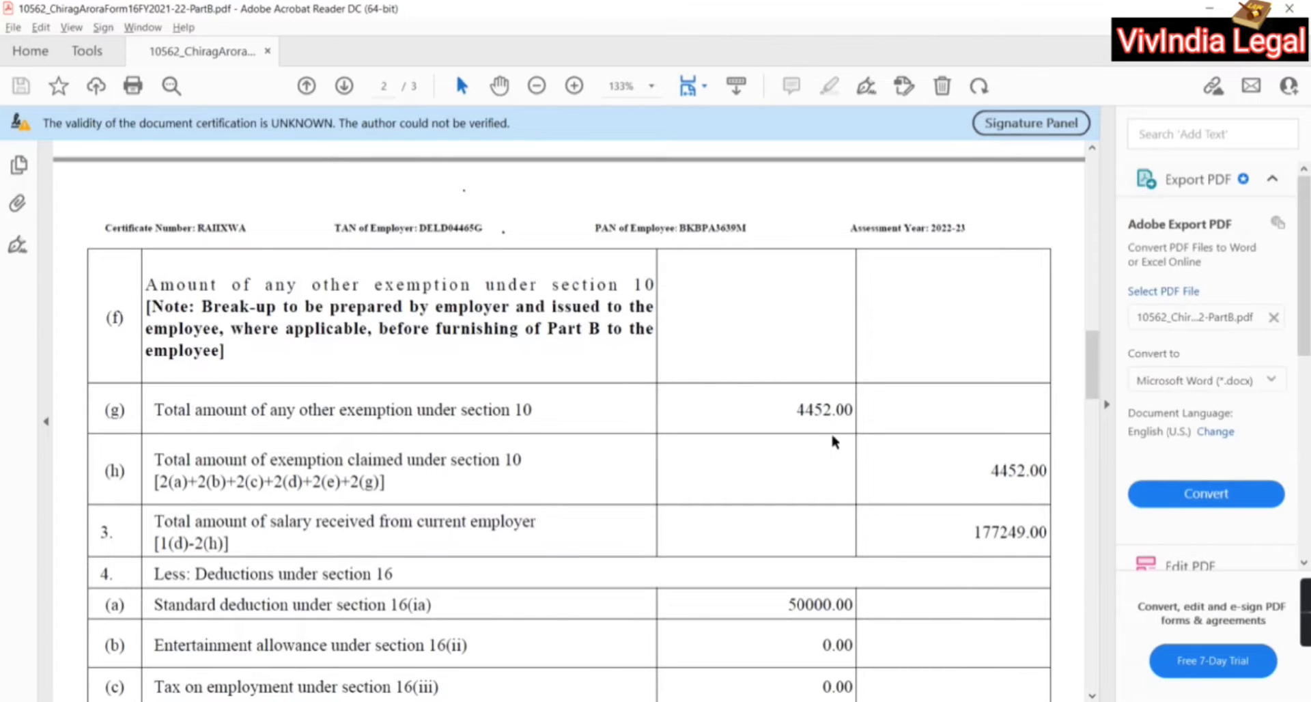
{"action": "key", "text": "alt+Tab"}
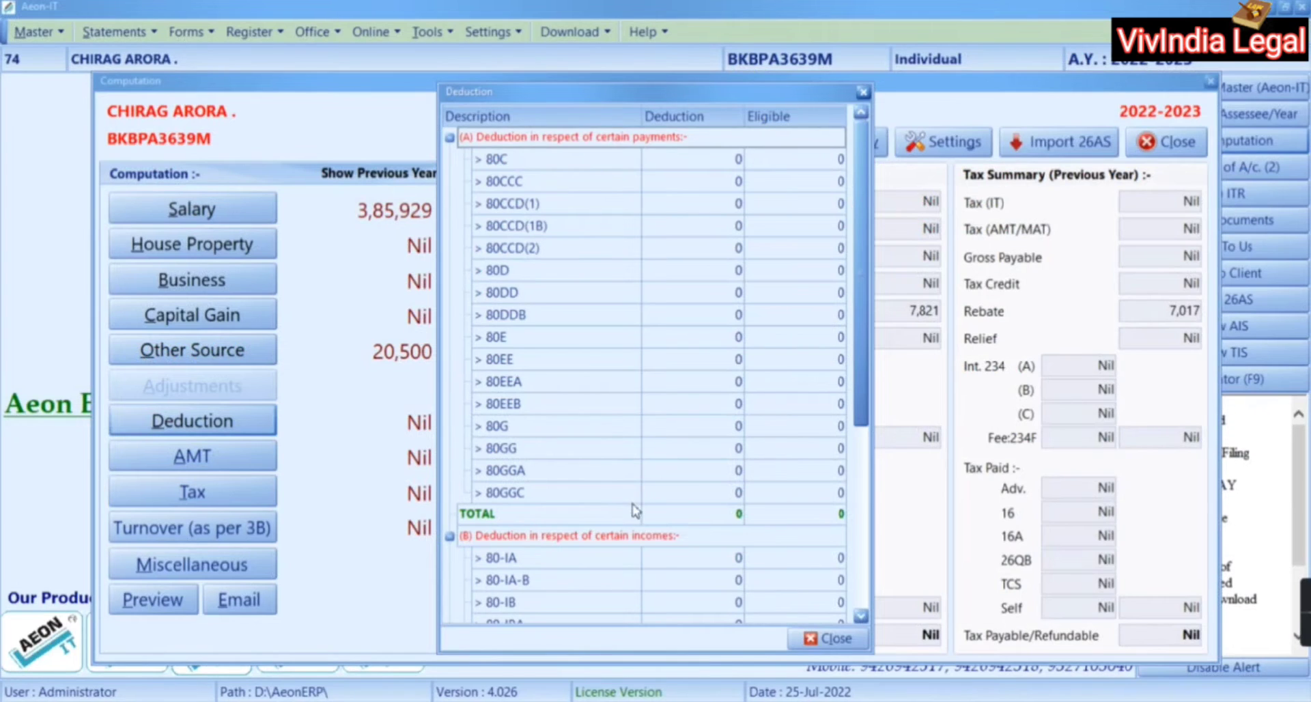
Close the deduction list and open the 181701 salary entry for editing
{"action": "left_click", "coordinate": [827, 638]}
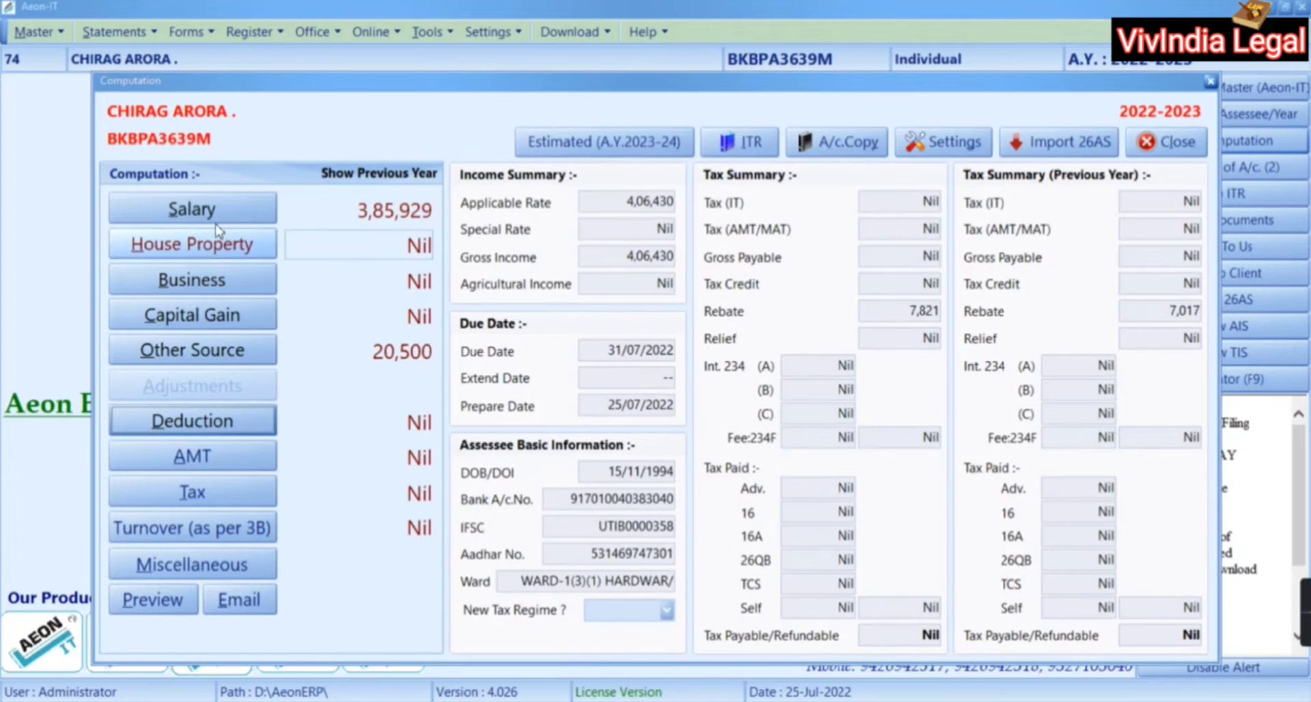
{"action": "left_click", "coordinate": [212, 213]}
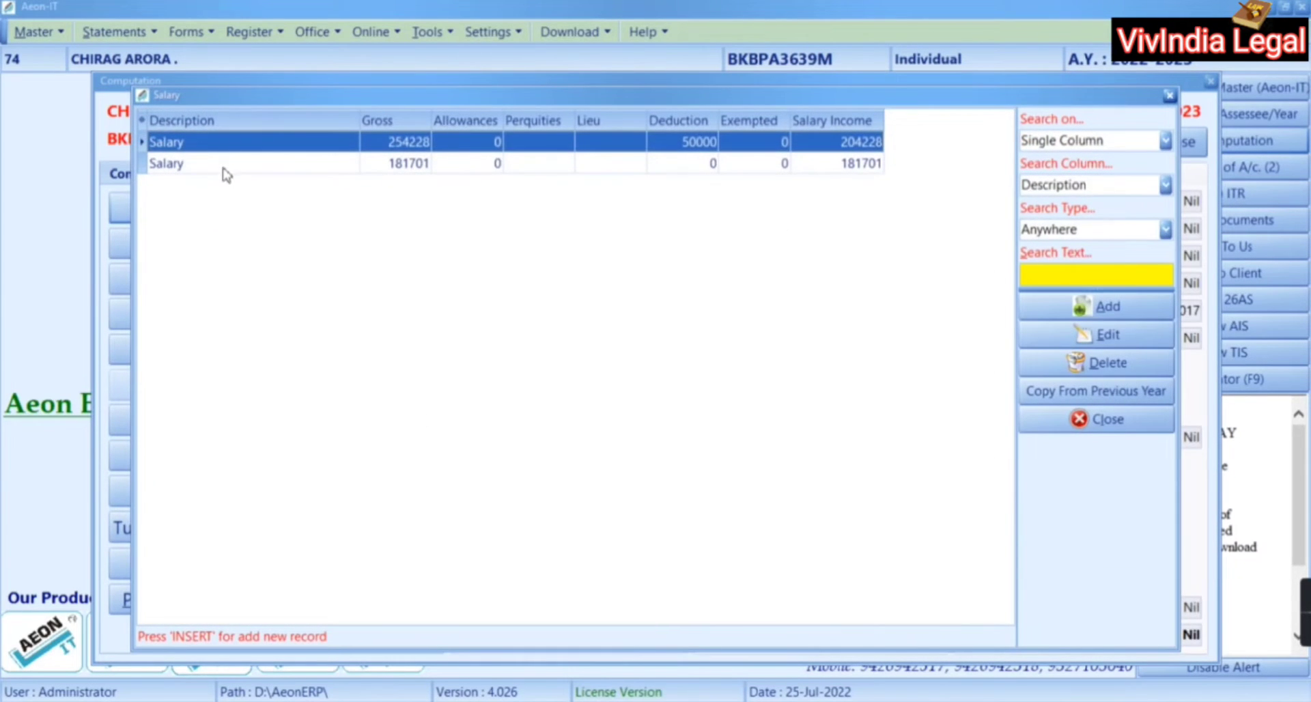
{"action": "left_click", "coordinate": [225, 171]}
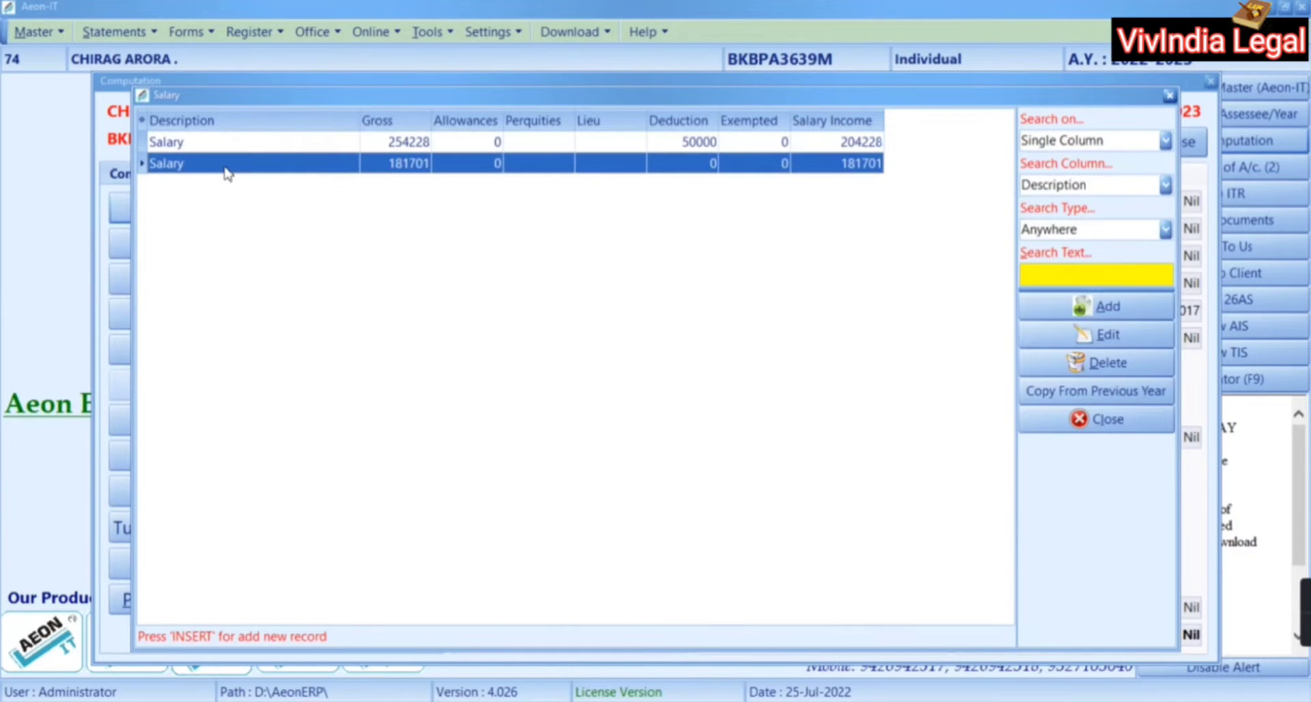
{"action": "double_click", "coordinate": [228, 171]}
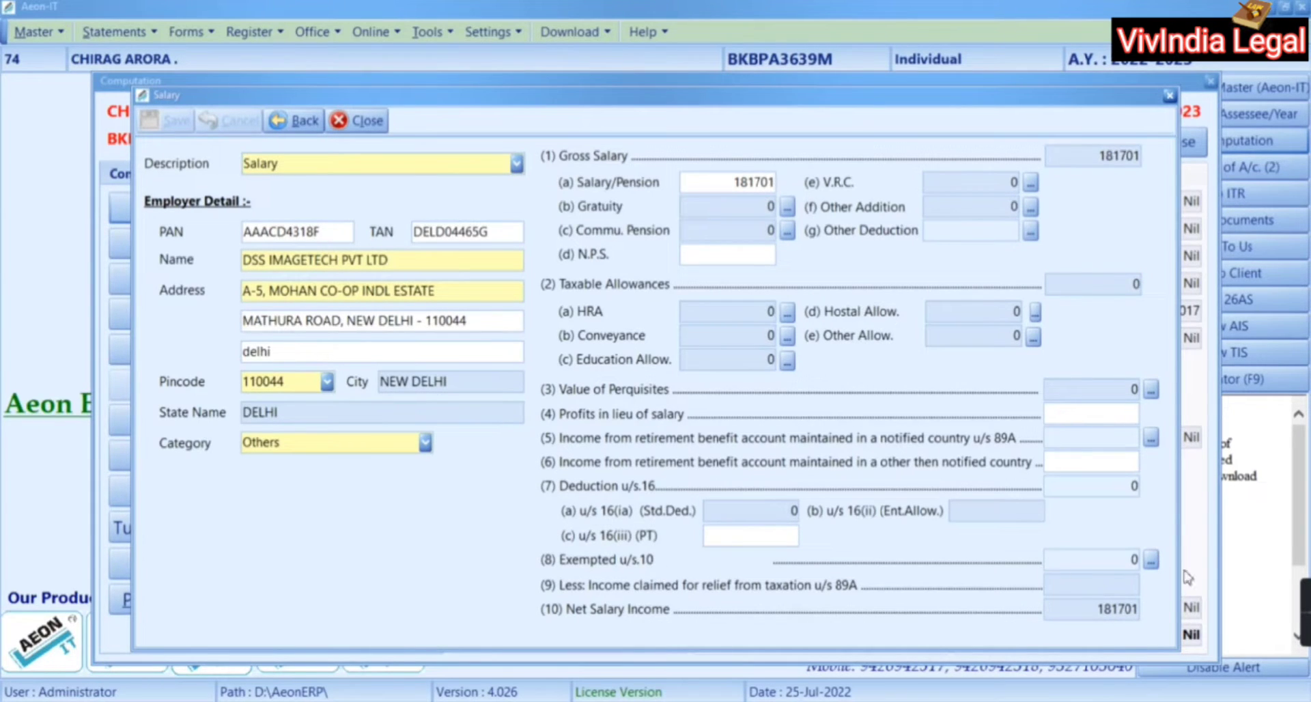
Add a section 10 exemption row under OTH (Any Other) for 4452, as per Form 16
{"action": "left_click", "coordinate": [1151, 560]}
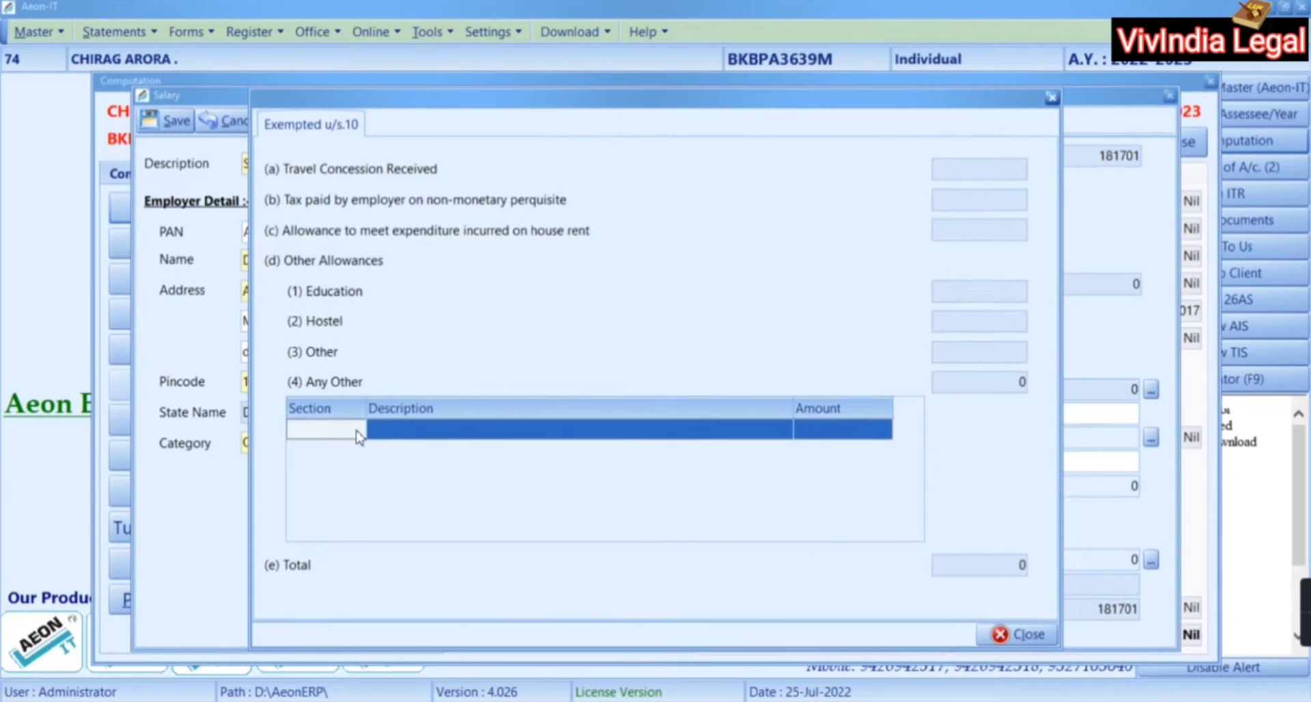
{"action": "left_click", "coordinate": [356, 430]}
{"action": "left_click", "coordinate": [356, 430]}
{"action": "left_click", "coordinate": [355, 429]}
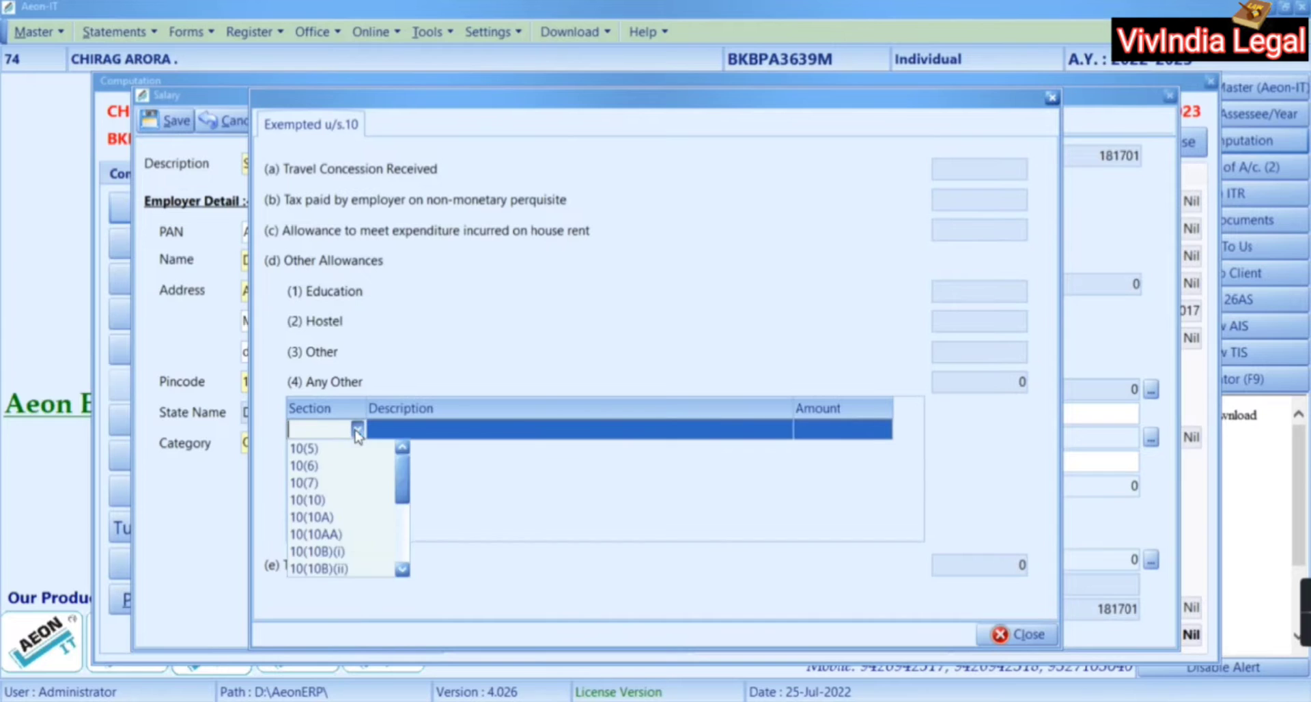
{"action": "left_click", "coordinate": [402, 570]}
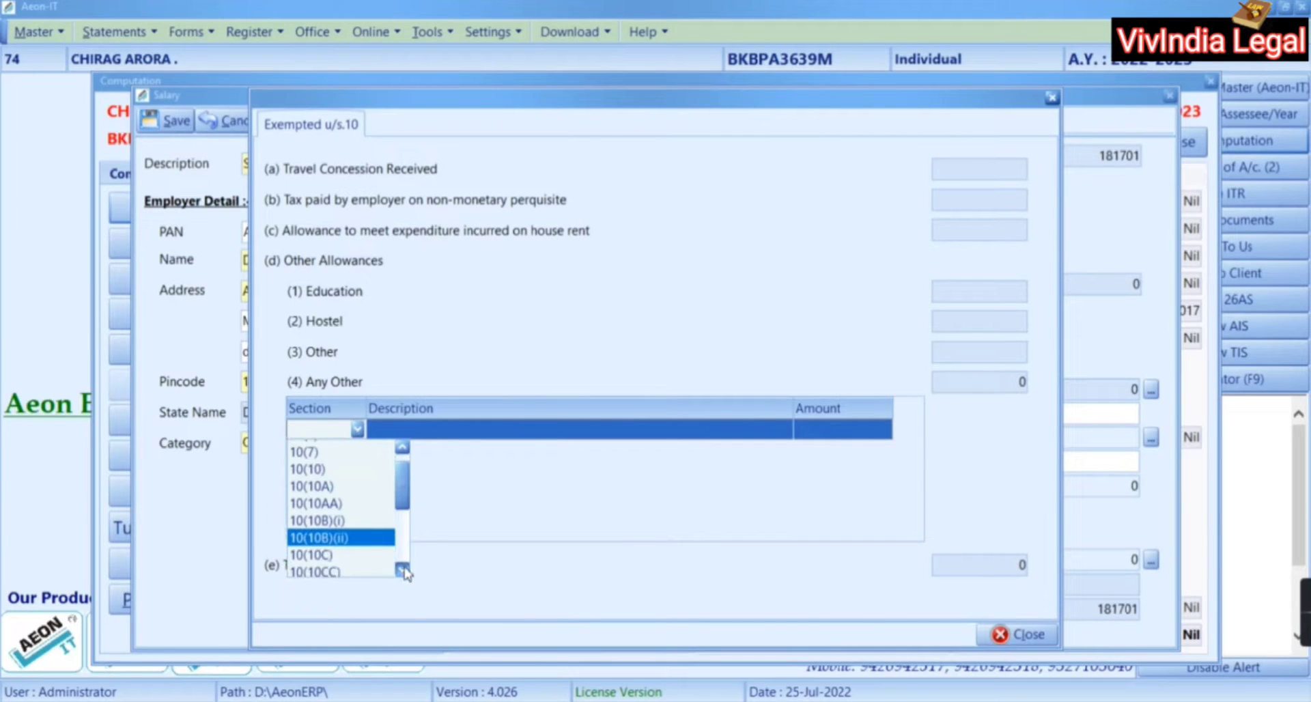
{"action": "left_click", "coordinate": [402, 570]}
{"action": "left_click", "coordinate": [402, 570]}
{"action": "left_click", "coordinate": [402, 570]}
{"action": "left_click", "coordinate": [402, 570]}
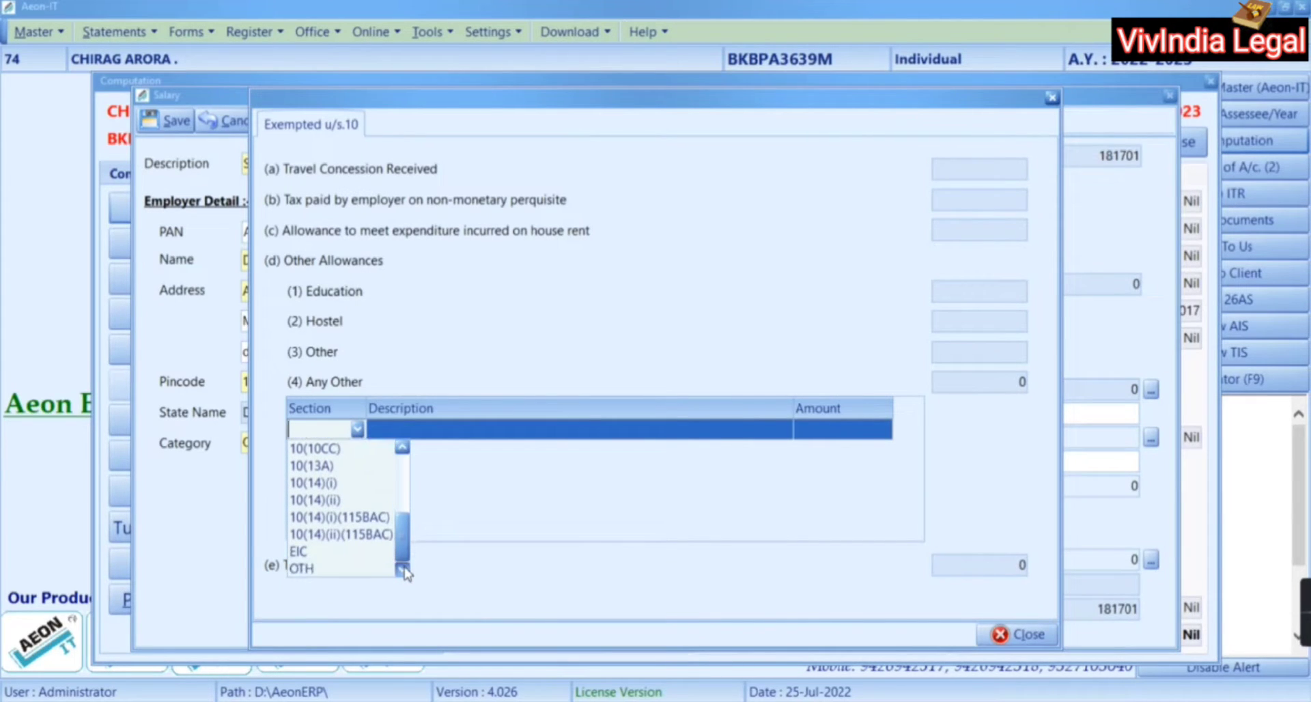
{"action": "left_click", "coordinate": [369, 568]}
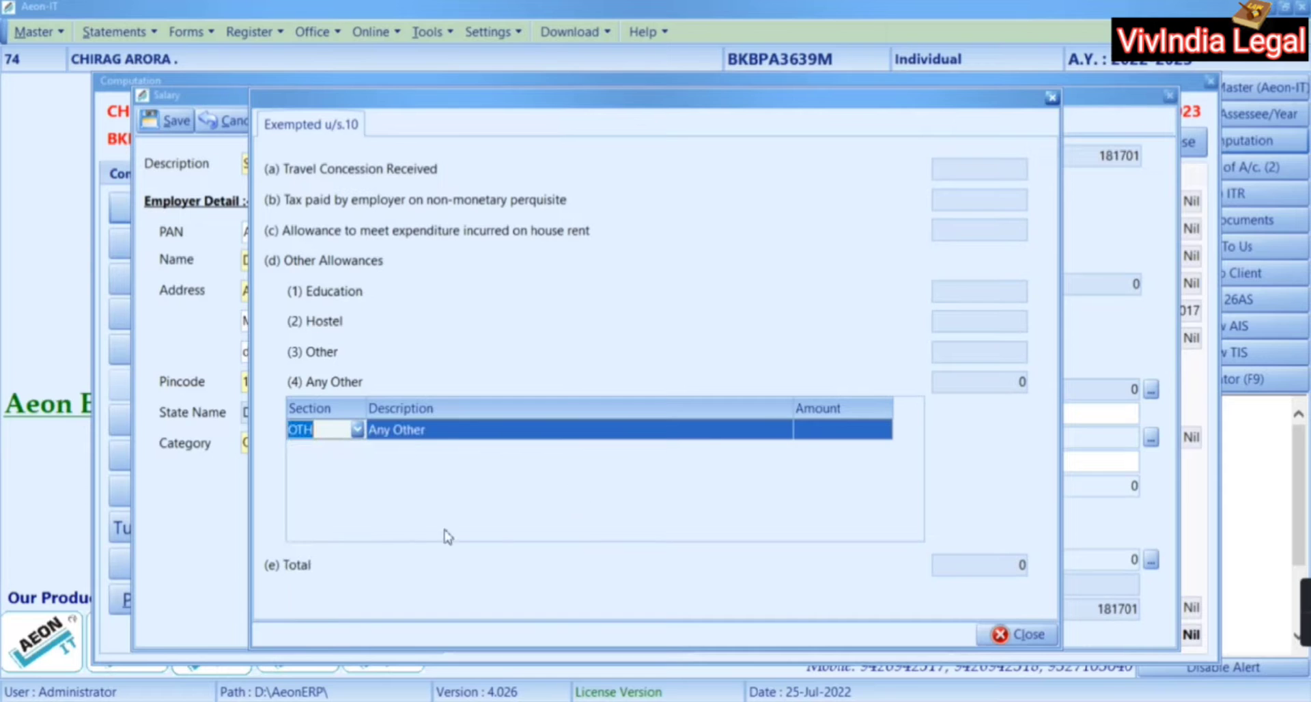
{"action": "left_click", "coordinate": [821, 437]}
{"action": "key", "text": "alt+Tab"}
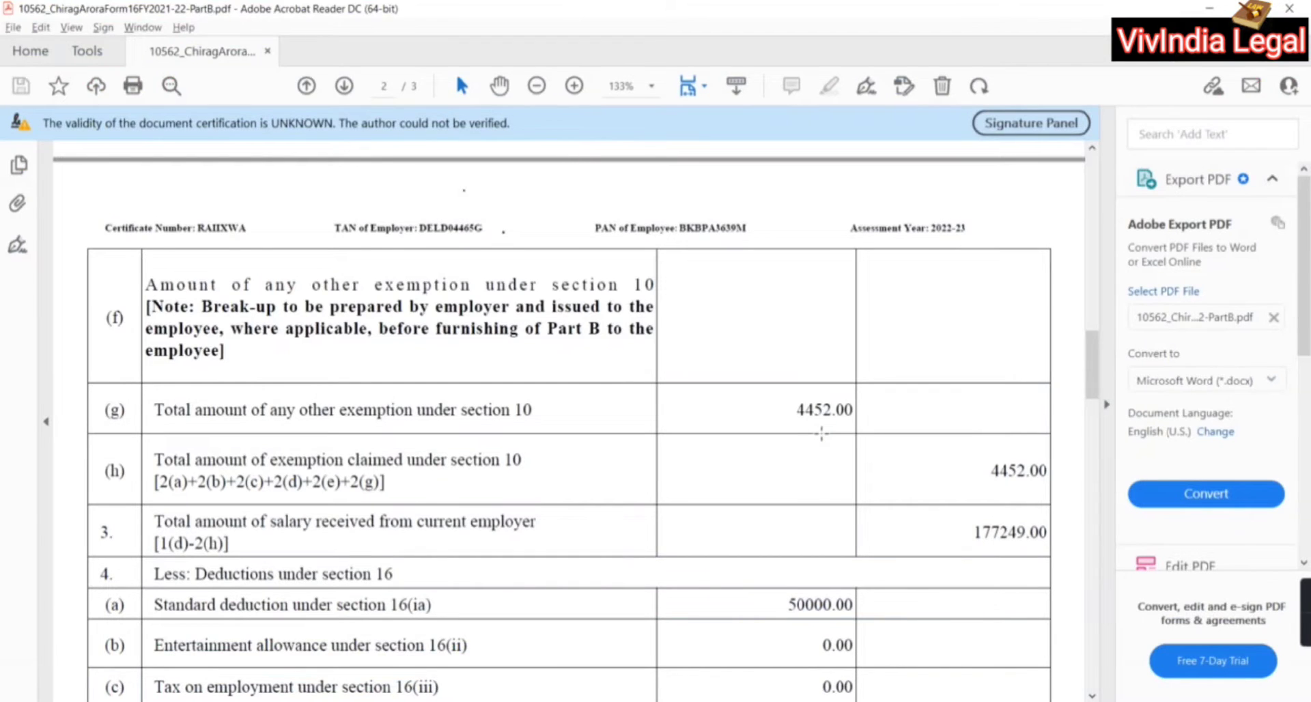
{"action": "key", "text": "alt+Tab"}
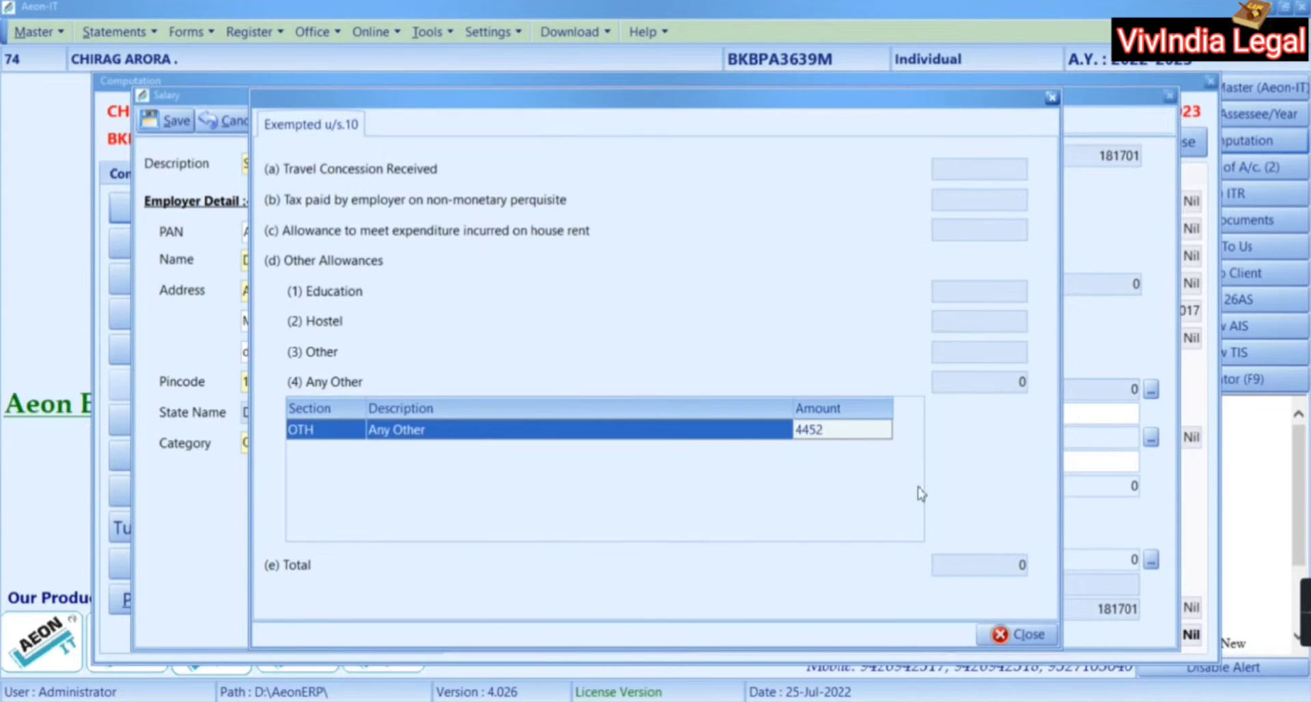
{"action": "key", "text": "Return"}
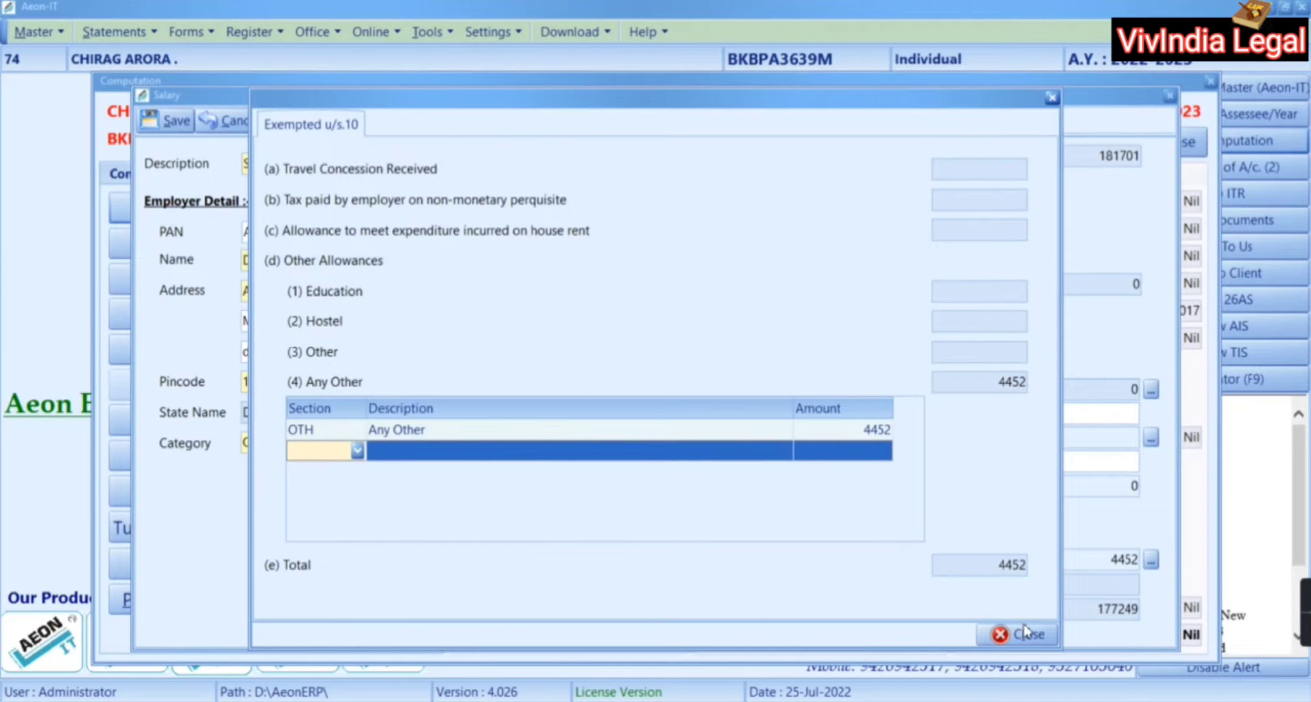
Close the exemption breakdown and save the salary entry, confirming the prompt
{"action": "left_click", "coordinate": [1009, 633]}
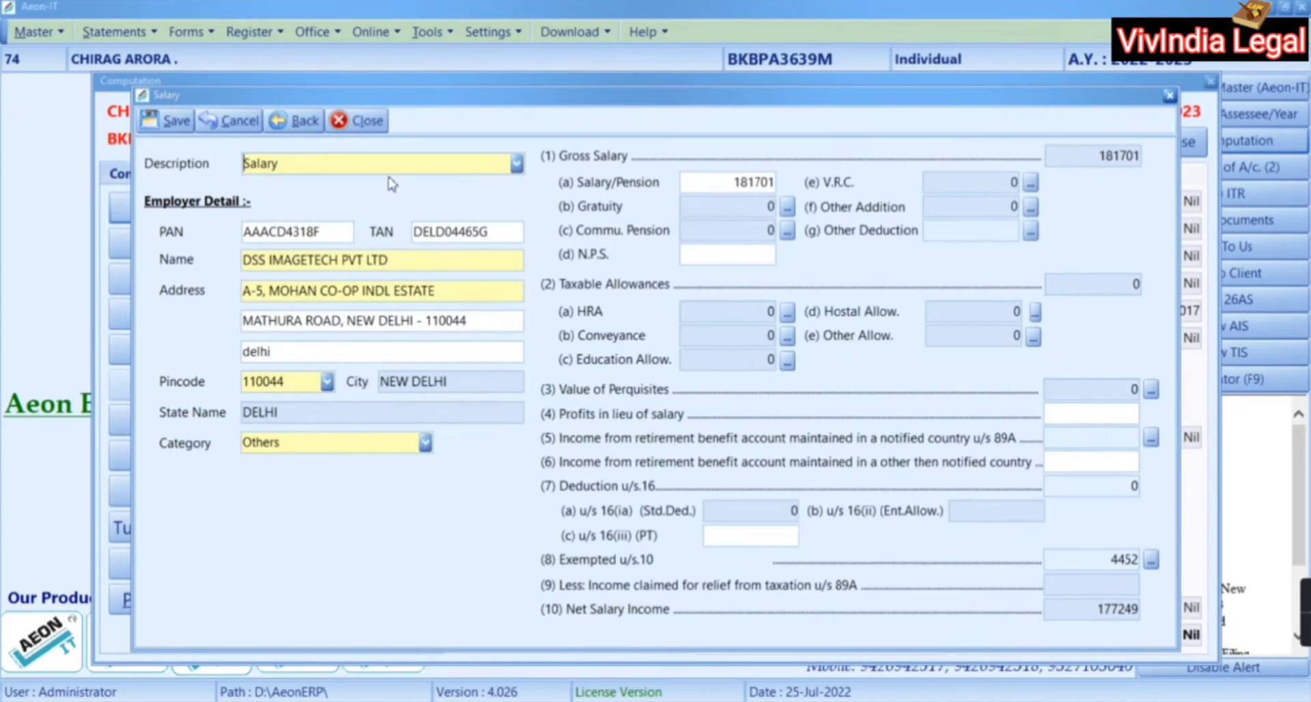
{"action": "left_click", "coordinate": [177, 121]}
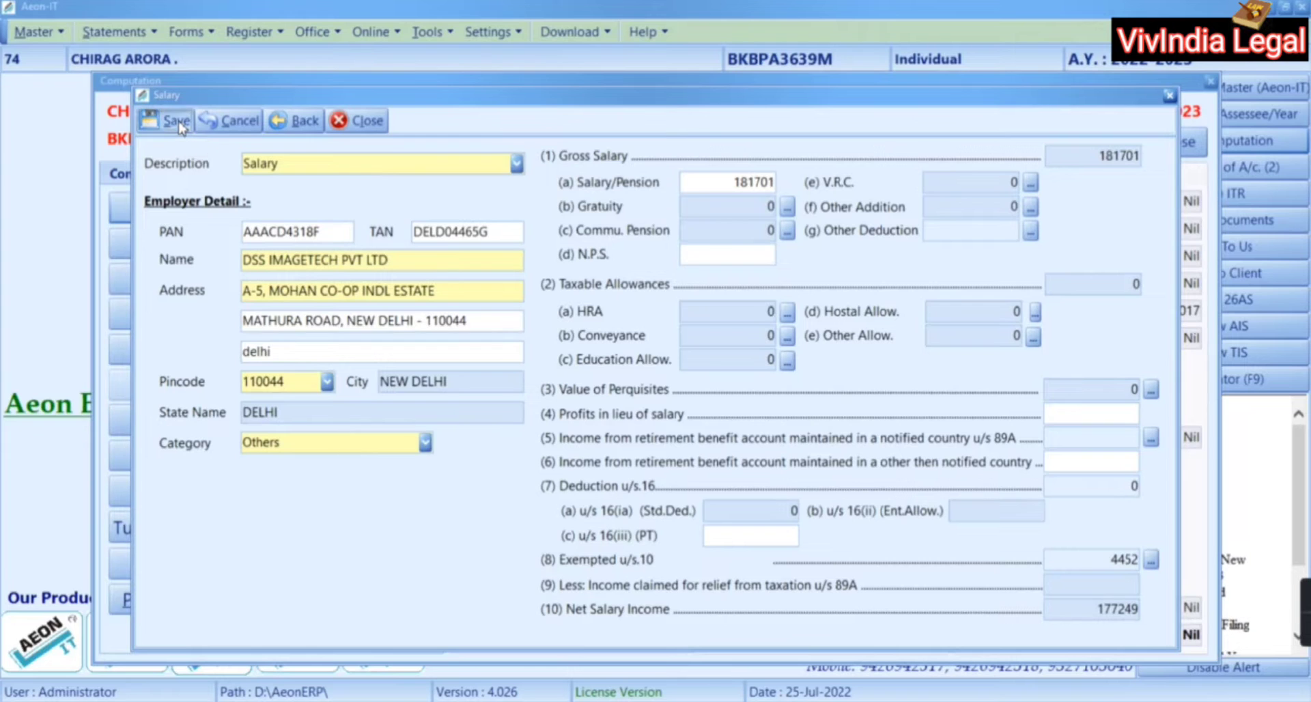
{"action": "left_click", "coordinate": [621, 397]}
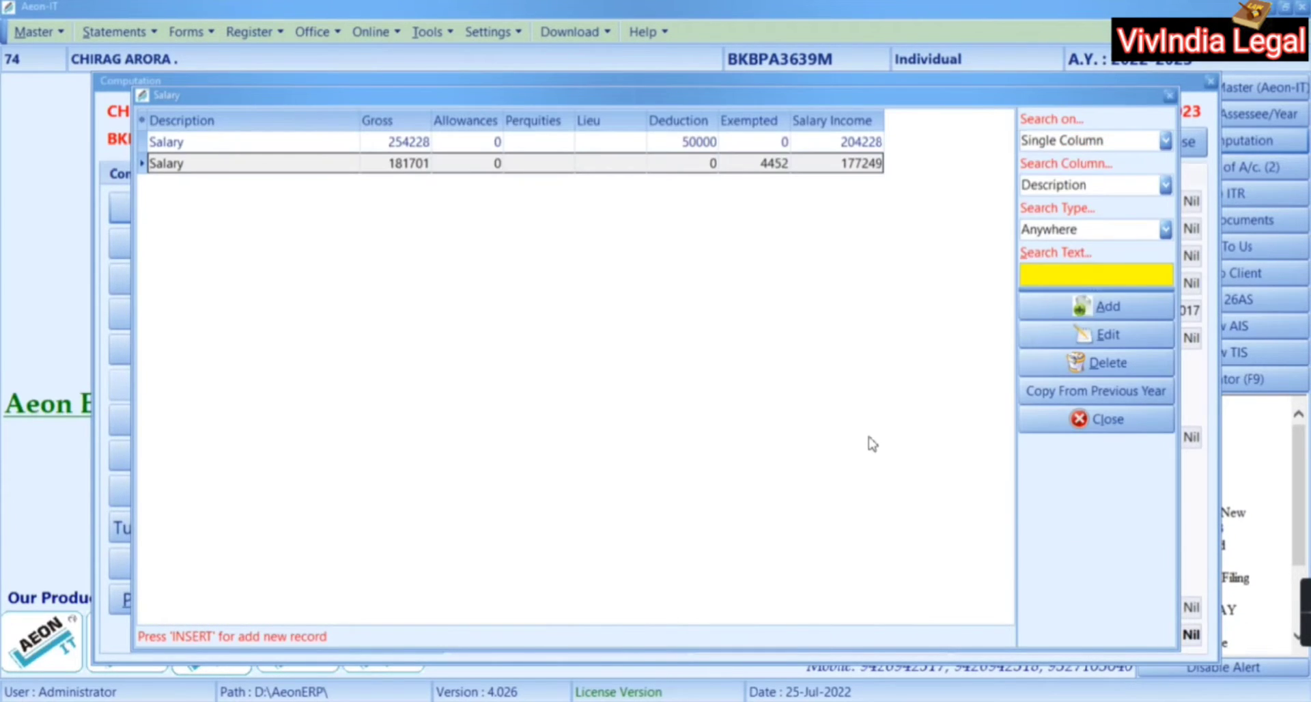
{"action": "key", "text": "alt+Tab"}
Review Form 16, then close the salary list so the computation shows Salary 3,81,477
{"action": "scroll", "coordinate": [867, 433], "scroll_direction": "up", "scroll_amount": 10}
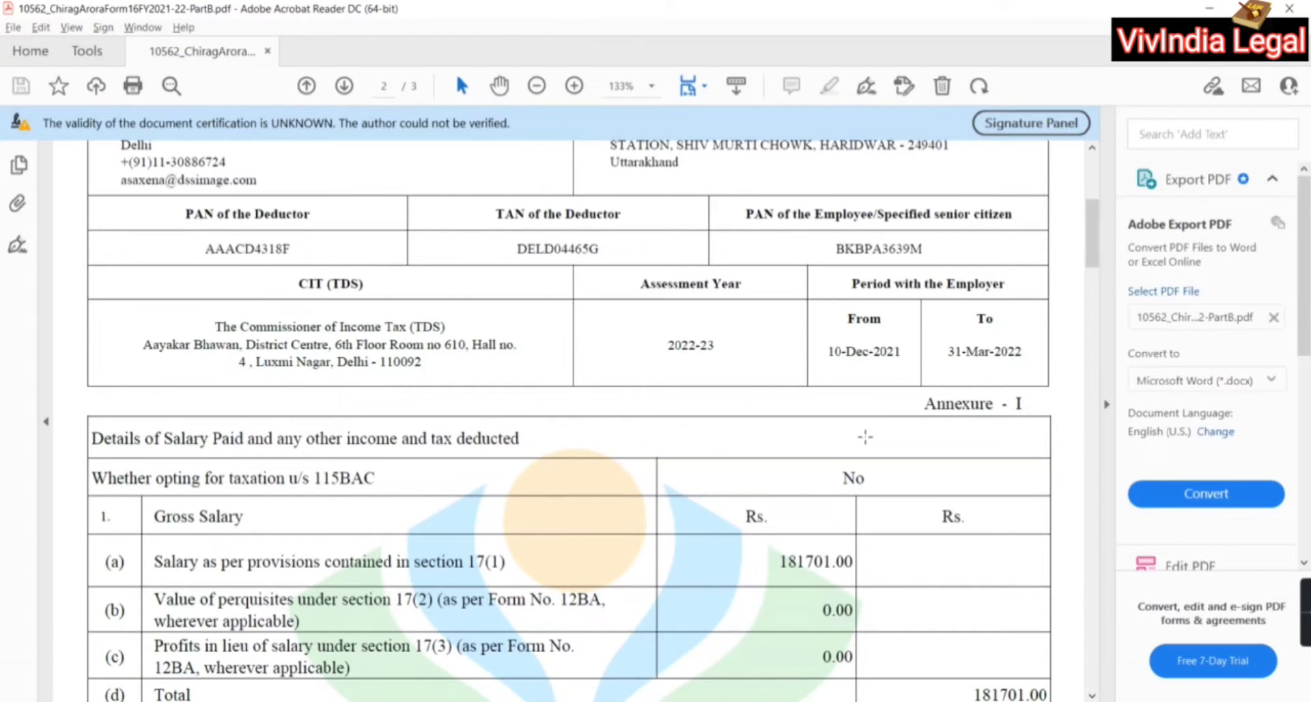
{"action": "scroll", "coordinate": [884, 508], "scroll_direction": "down", "scroll_amount": 4}
{"action": "scroll", "coordinate": [884, 508], "scroll_direction": "down", "scroll_amount": 12}
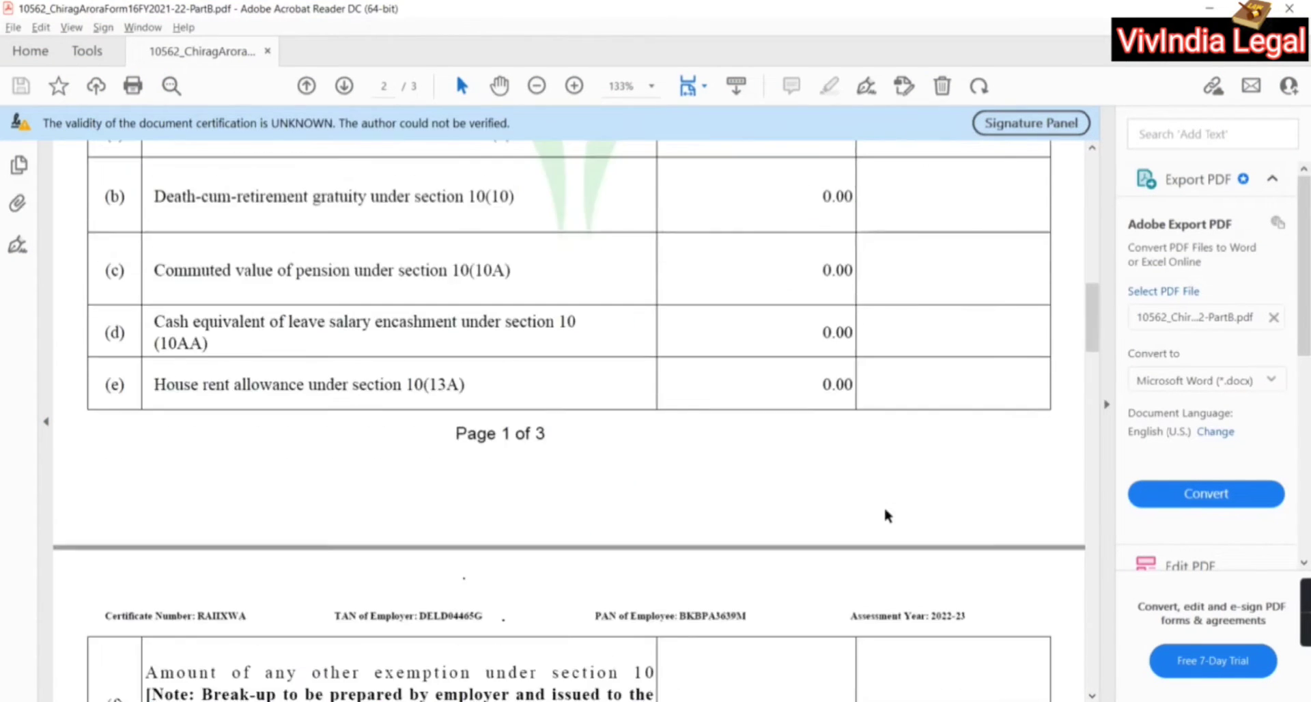
{"action": "scroll", "coordinate": [884, 507], "scroll_direction": "down", "scroll_amount": 2}
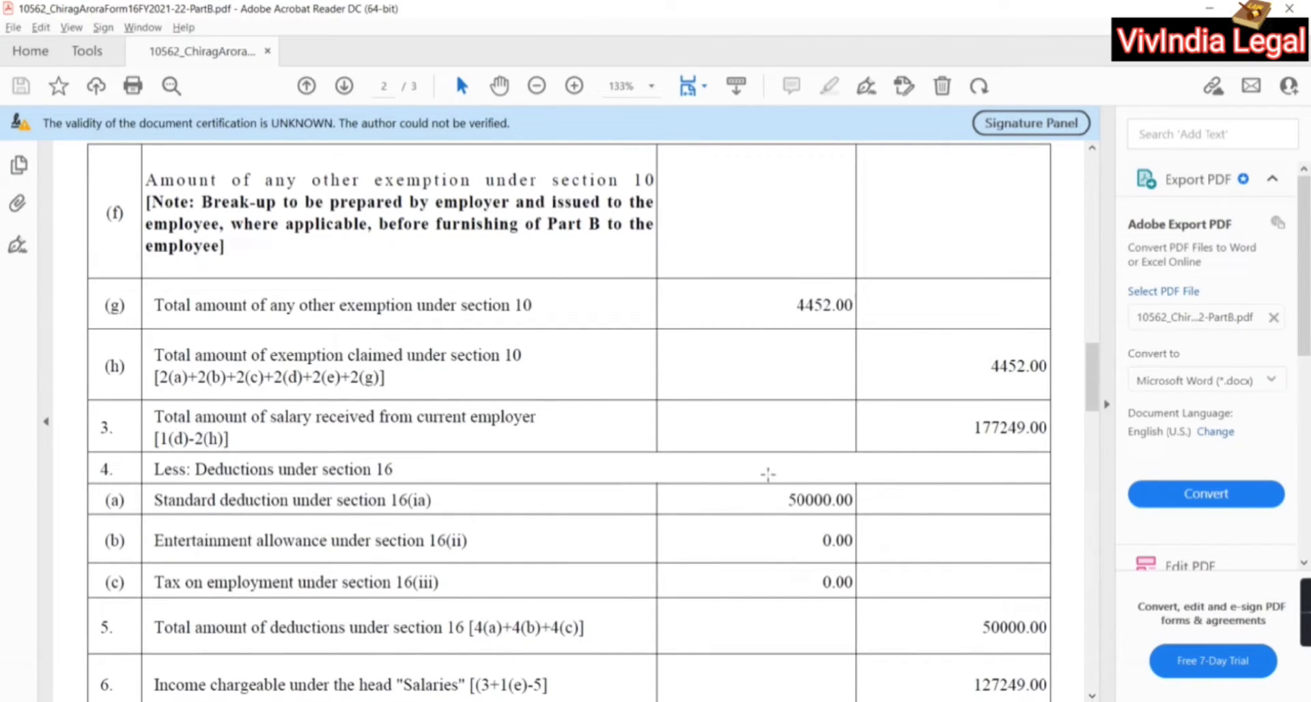
{"action": "scroll", "coordinate": [792, 532], "scroll_direction": "down", "scroll_amount": 7}
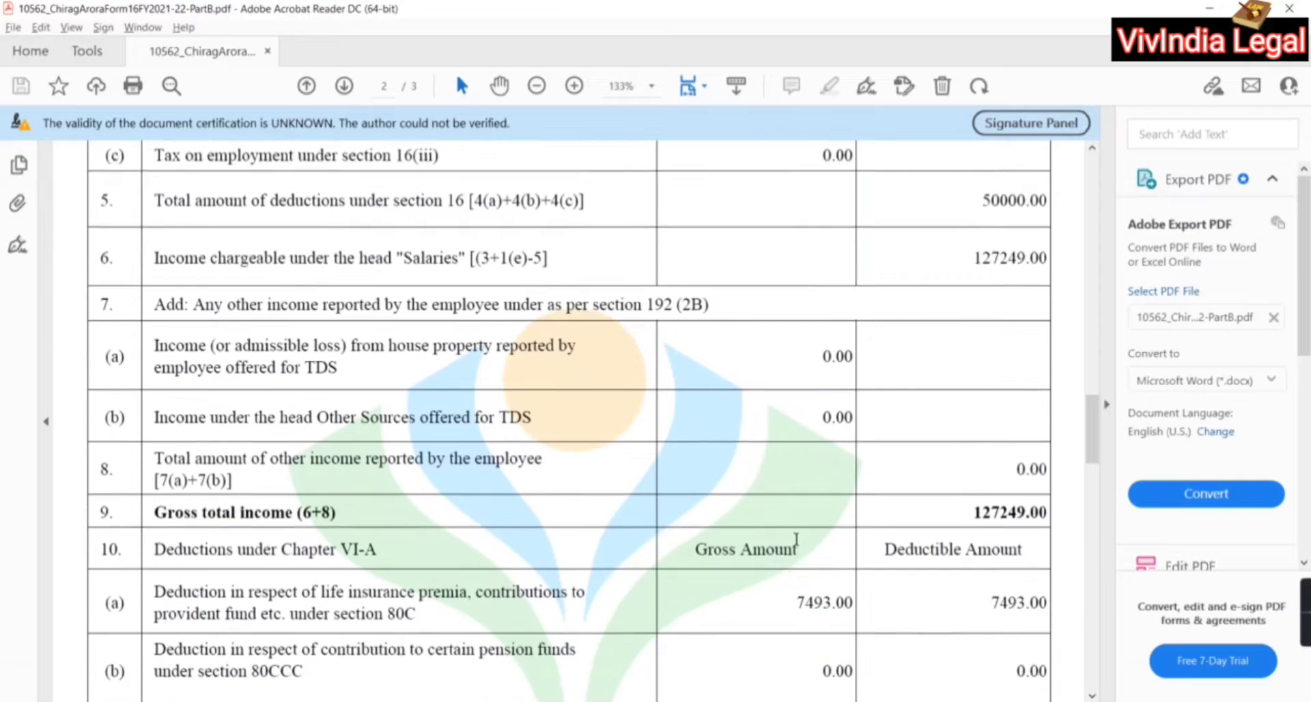
{"action": "scroll", "coordinate": [795, 540], "scroll_direction": "down", "scroll_amount": 1}
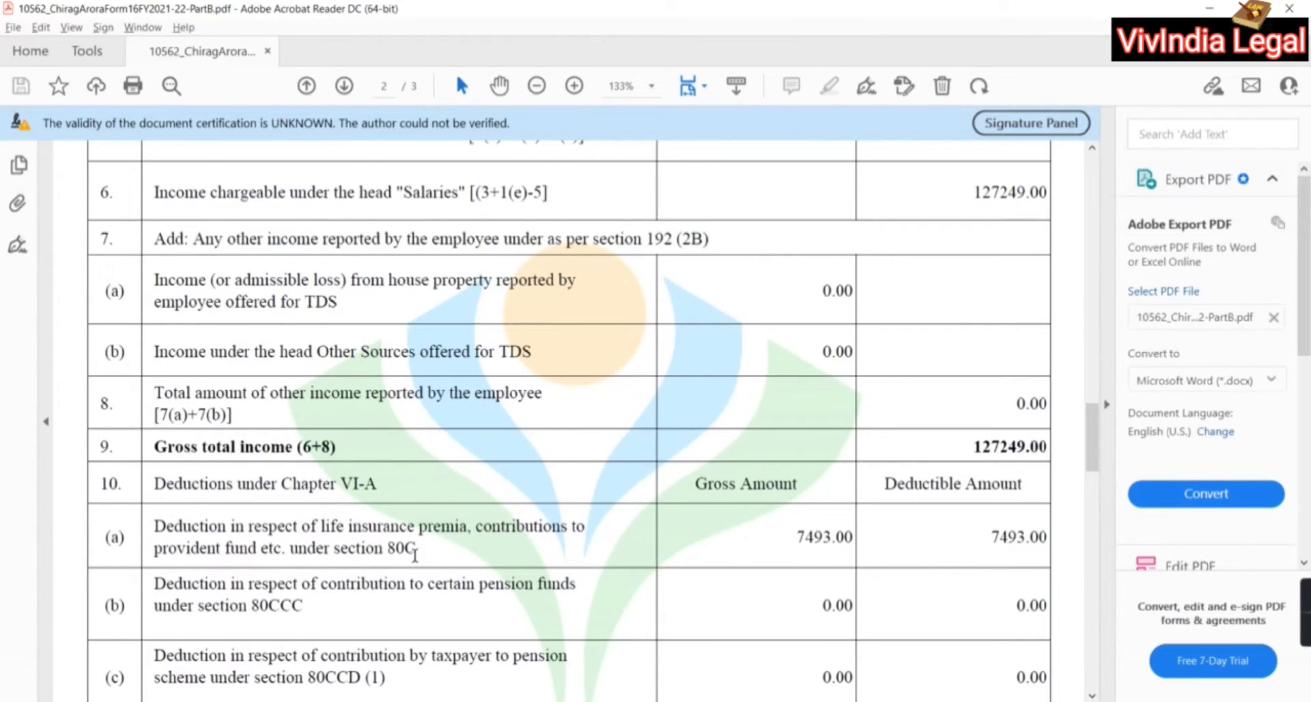
{"action": "scroll", "coordinate": [782, 514], "scroll_direction": "down", "scroll_amount": 3}
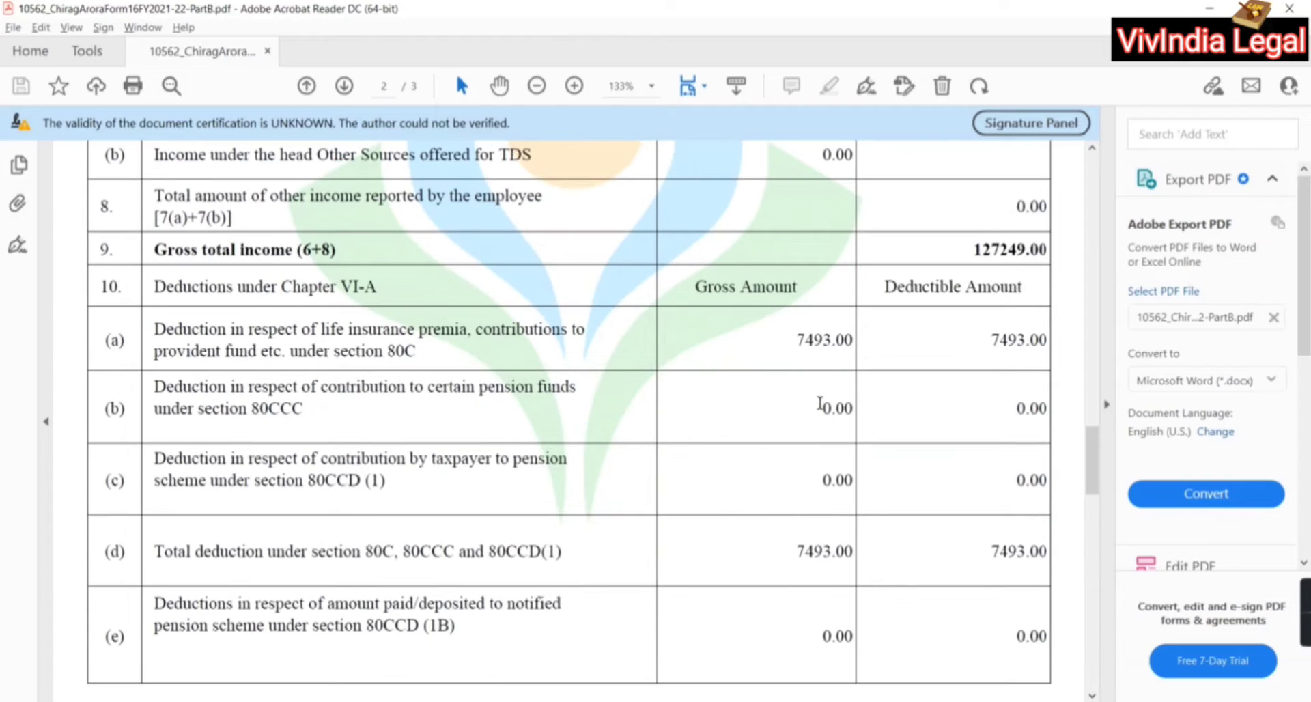
{"action": "key", "text": "alt+Tab"}
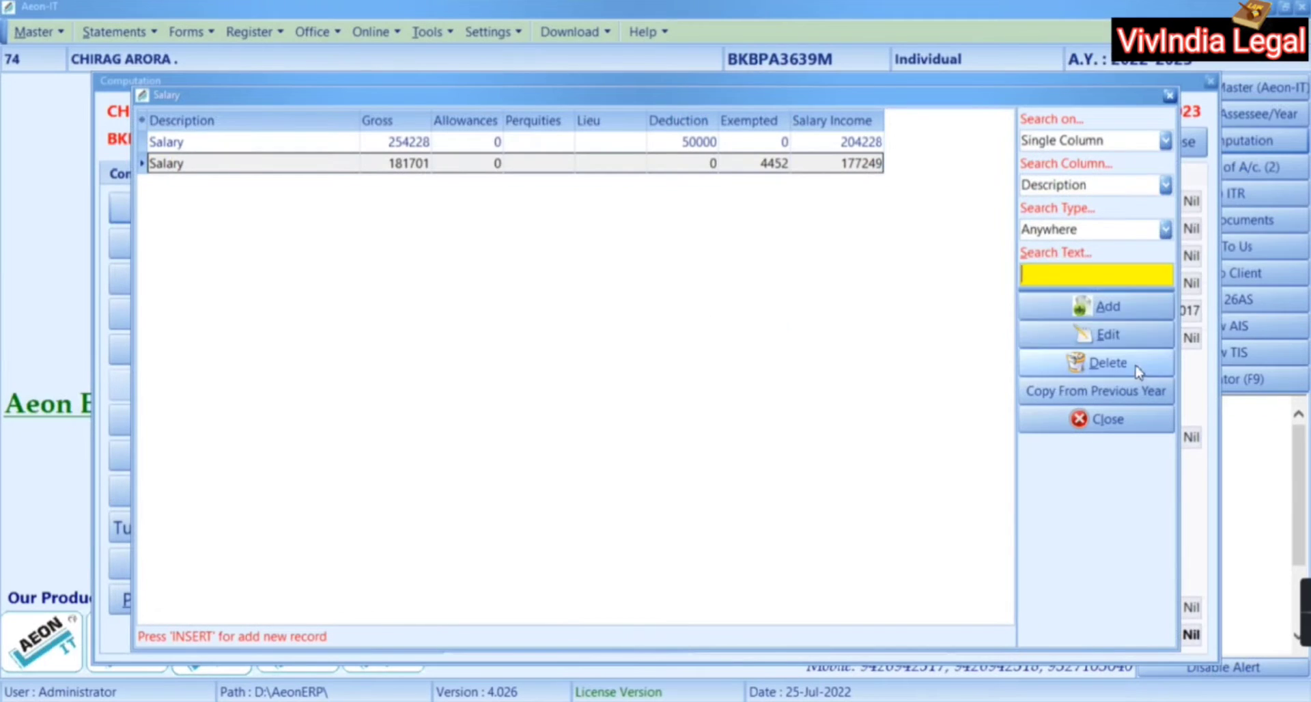
{"action": "left_click", "coordinate": [1153, 418]}
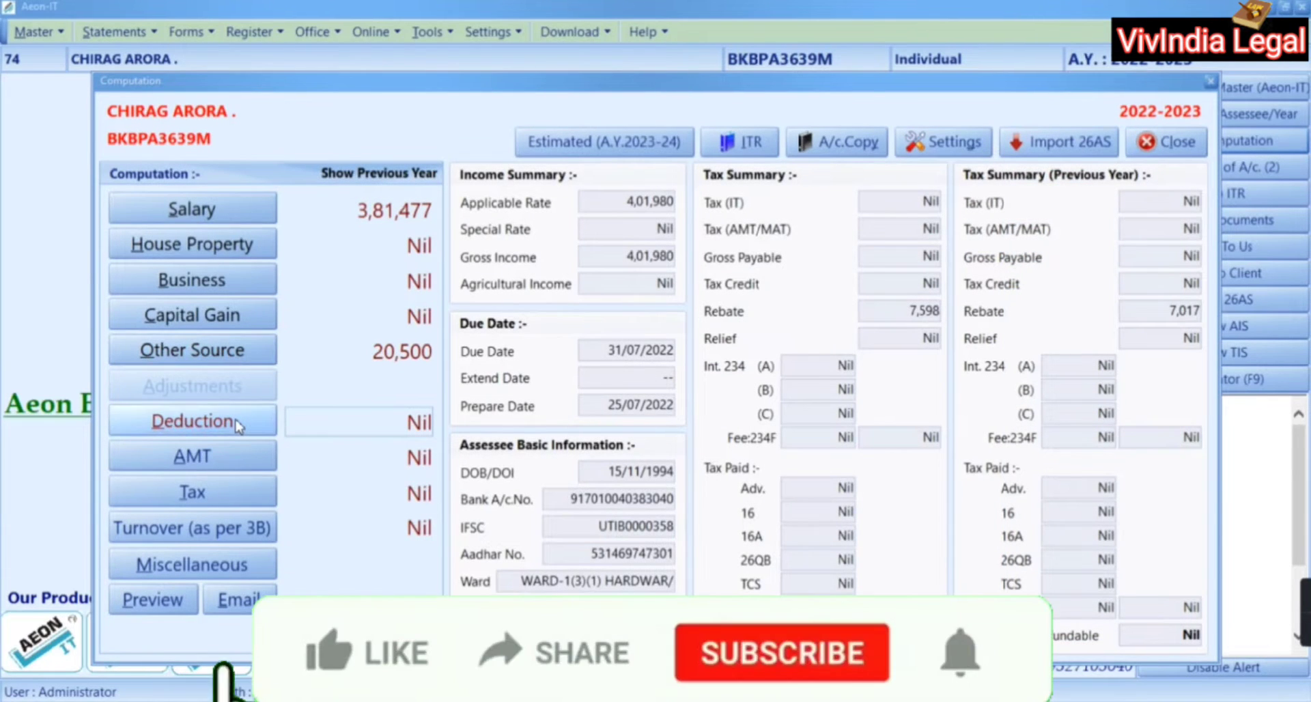
Record an 80C deduction of 7493 in the Deduction details
{"action": "left_click", "coordinate": [237, 425]}
{"action": "left_click", "coordinate": [808, 163]}
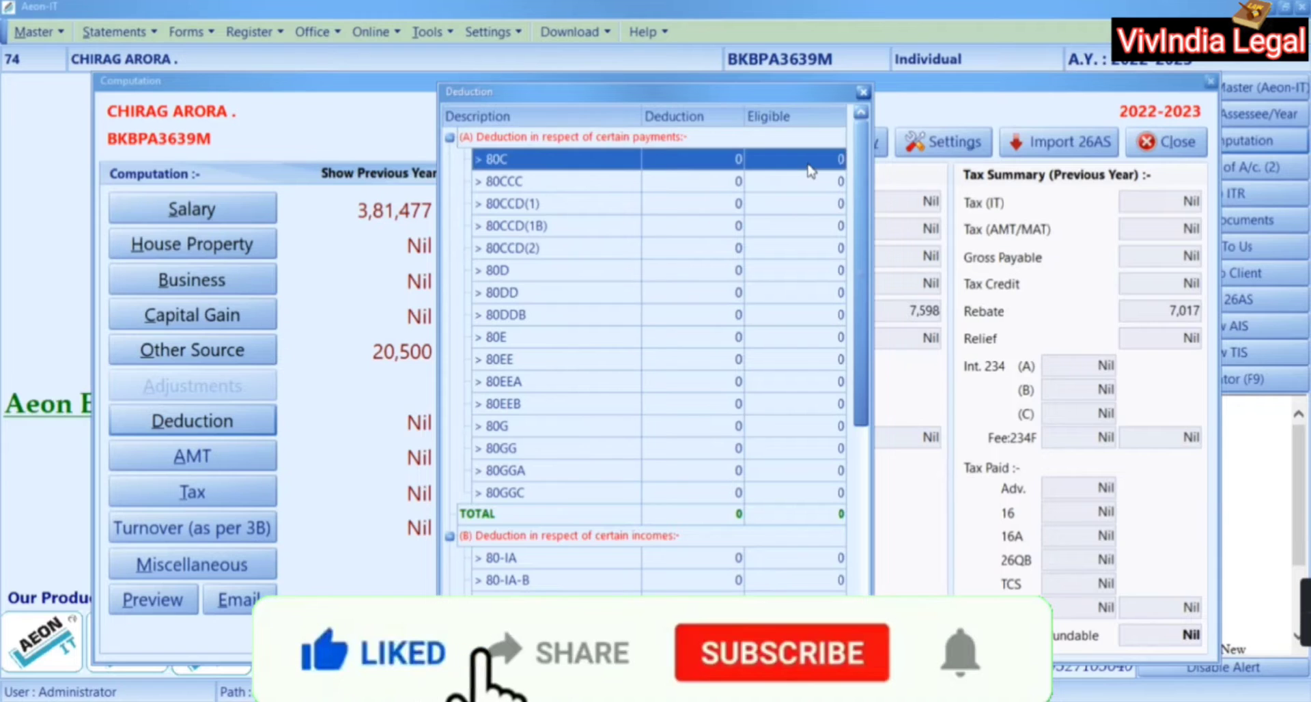
{"action": "double_click", "coordinate": [809, 164]}
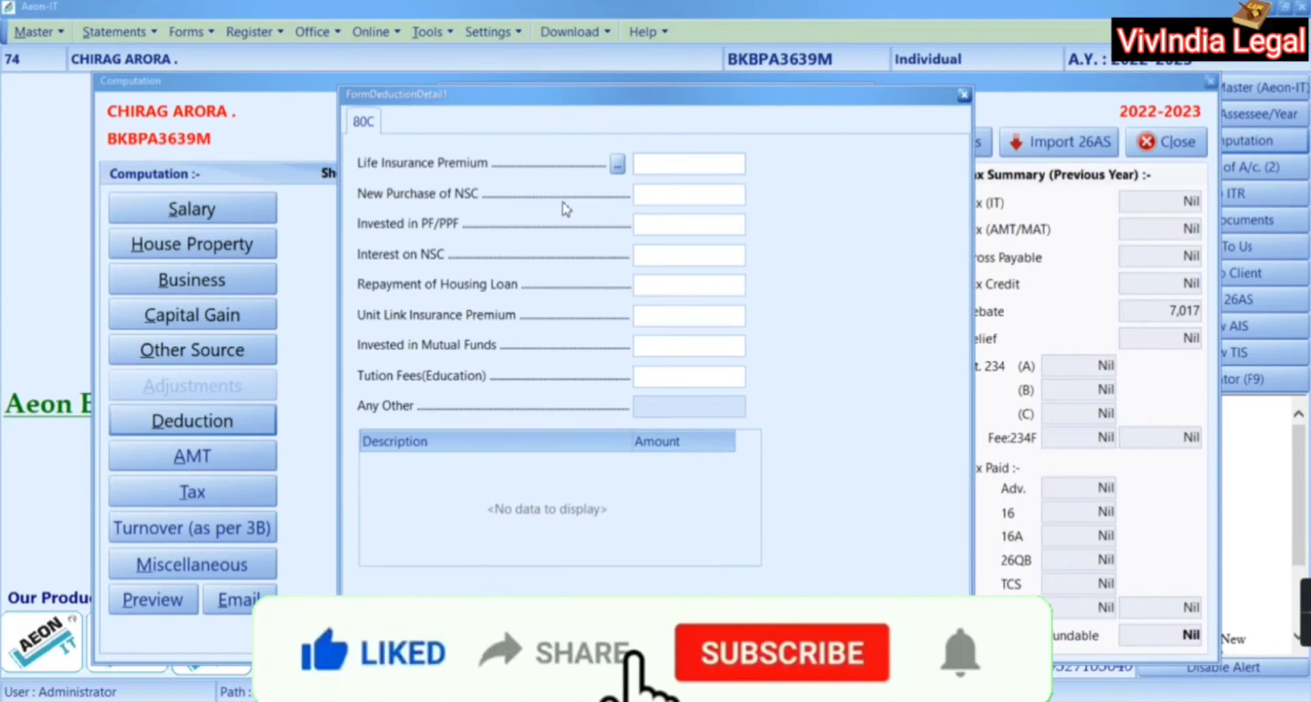
{"action": "left_click", "coordinate": [632, 460]}
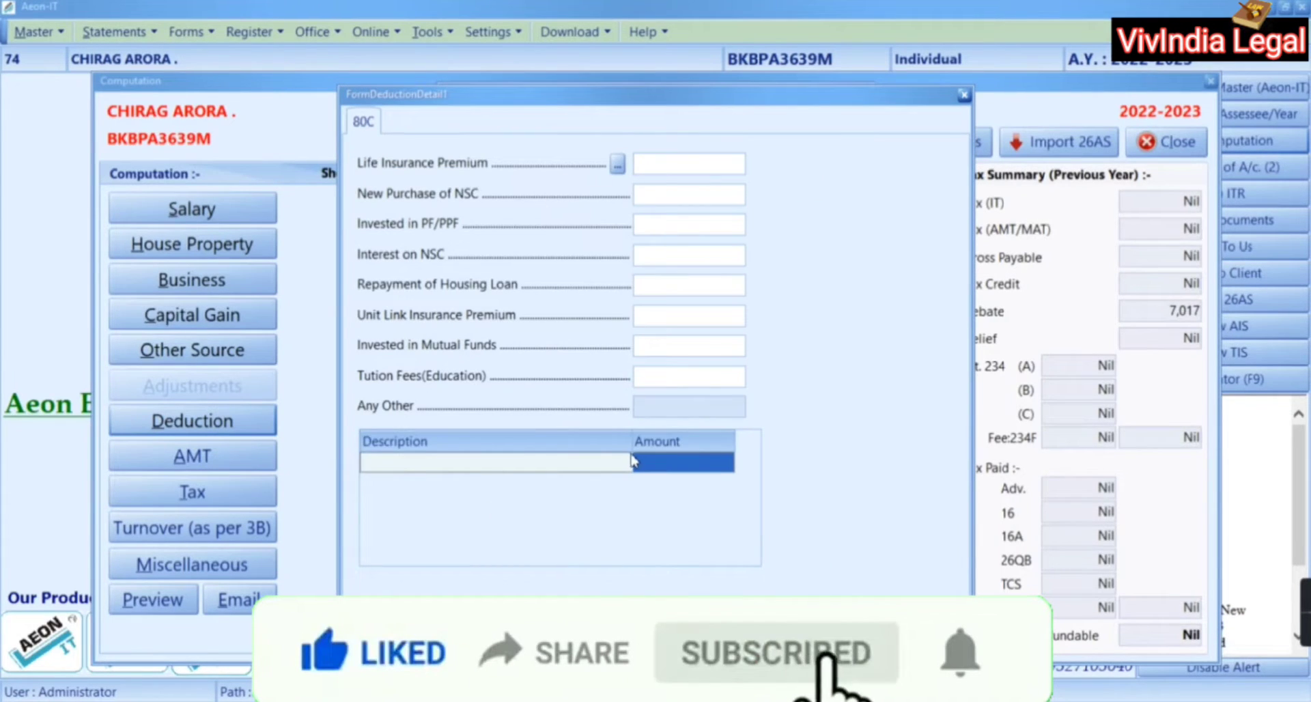
{"action": "left_click", "coordinate": [664, 460]}
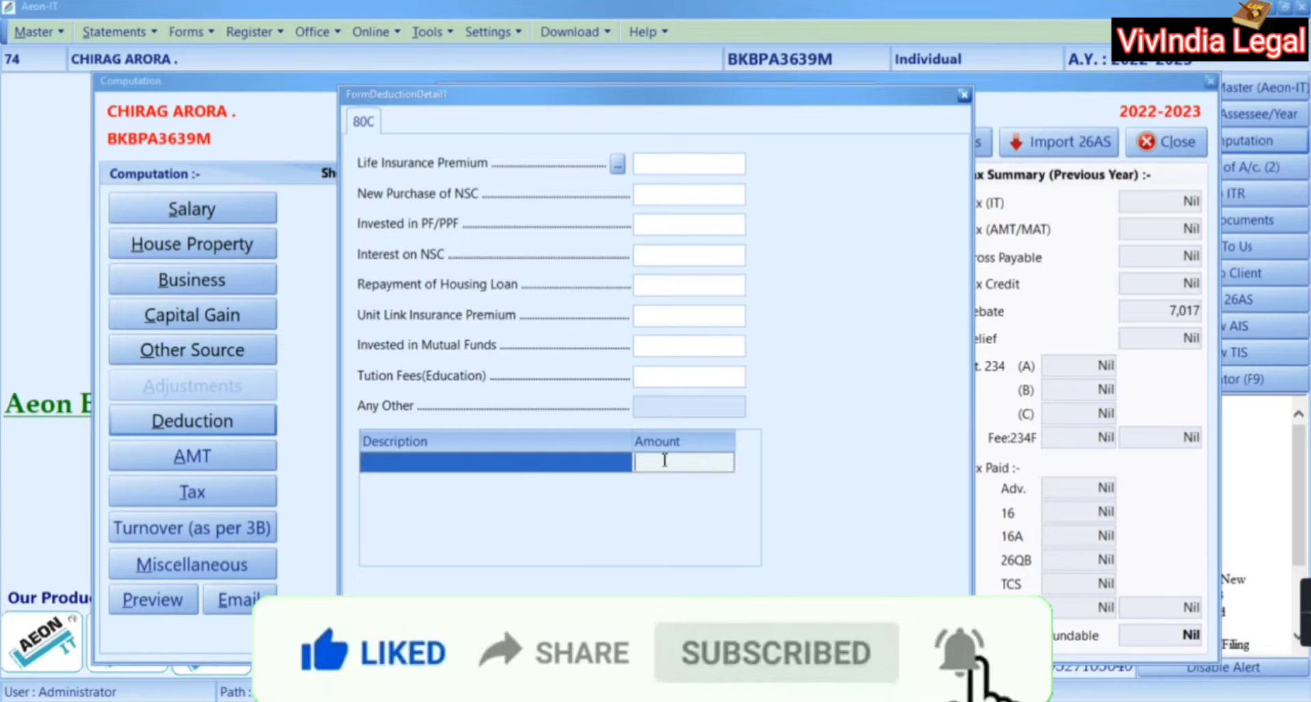
{"action": "type", "text": "749"}
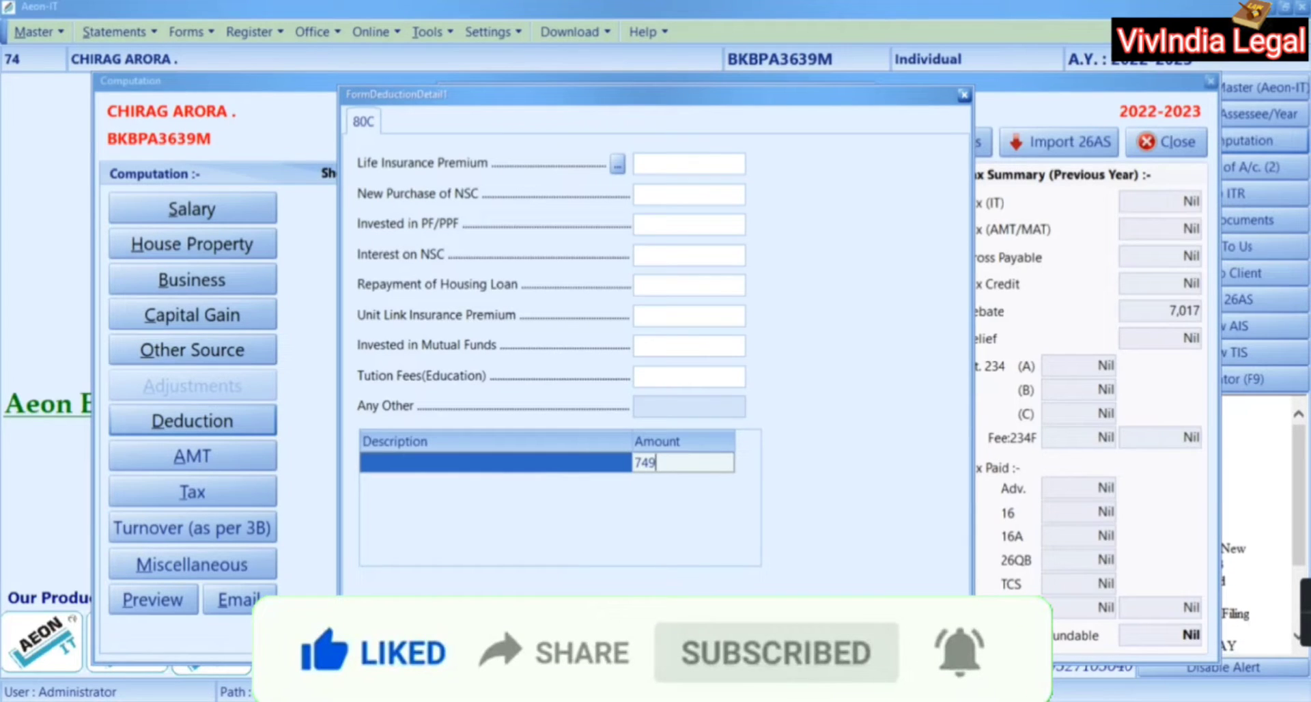
{"action": "type", "text": "3"}
{"action": "key", "text": "Return"}
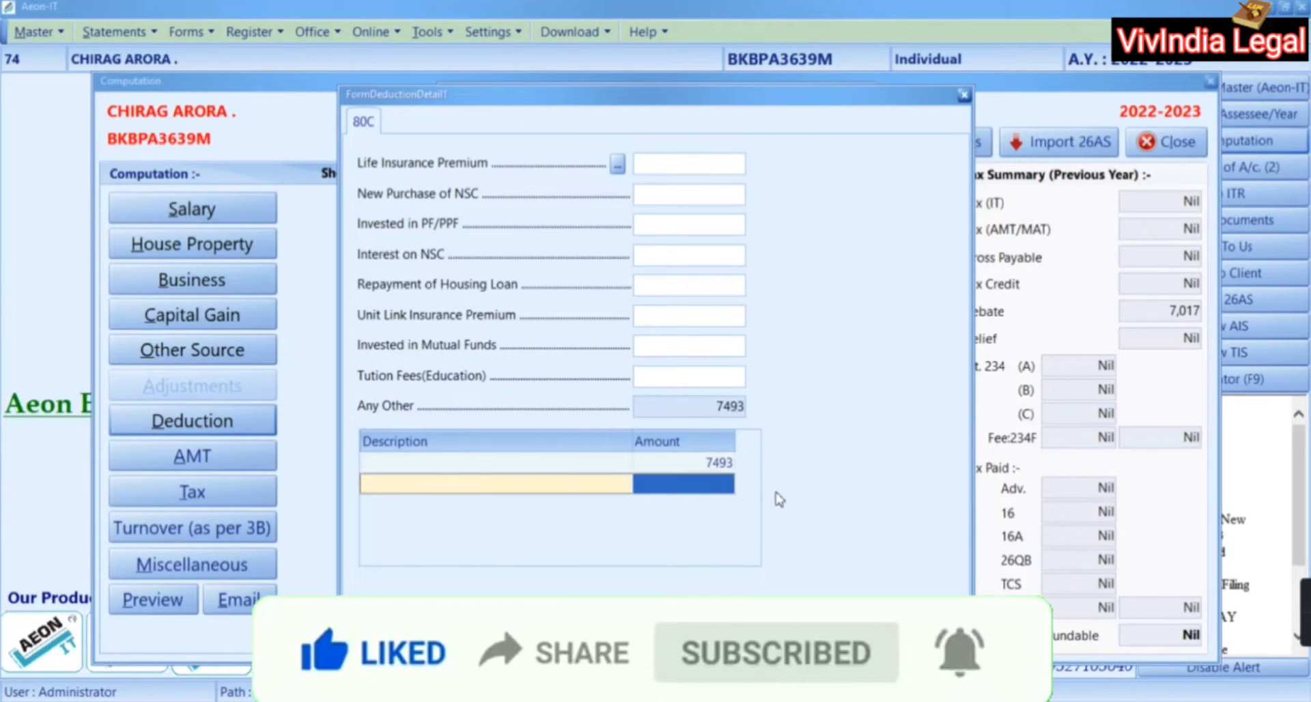
{"action": "key", "text": "alt+Tab"}
{"action": "key", "text": "alt+Tab"}
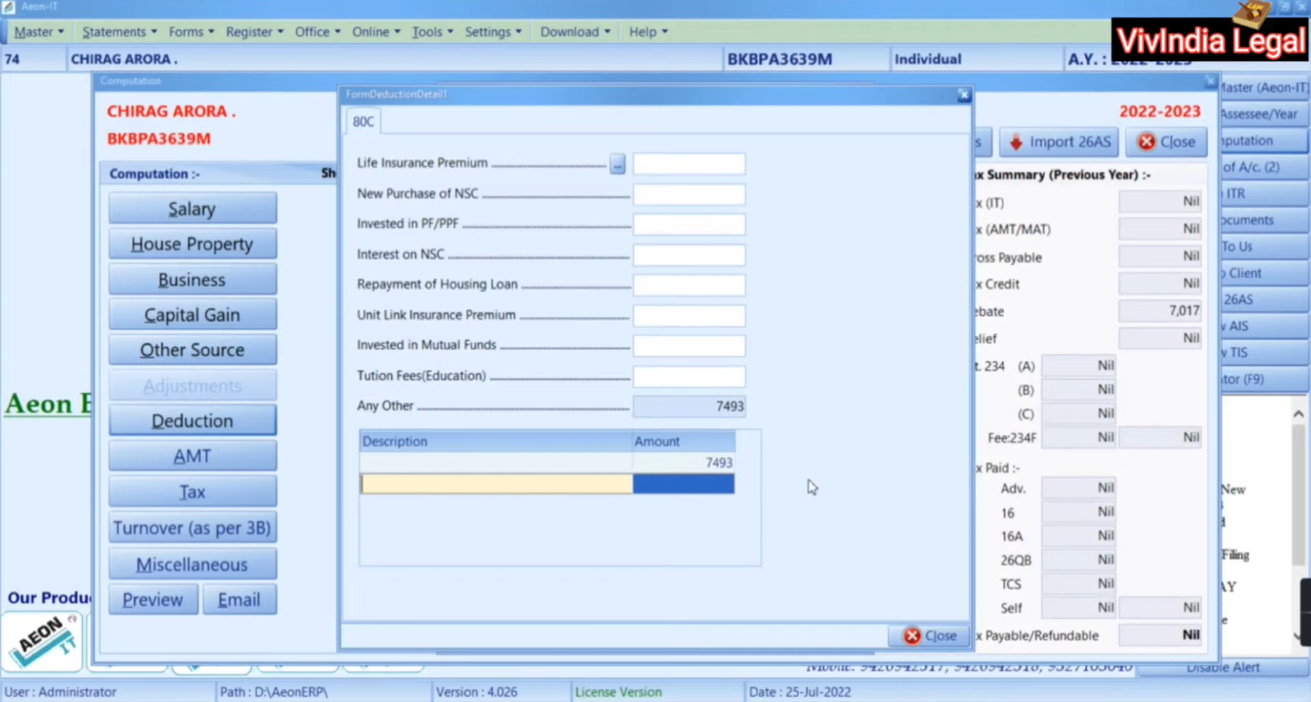
Close the 80C and deduction dialogs and check Form 16's Chapter VI-A total of 7493.00
{"action": "left_click", "coordinate": [930, 636]}
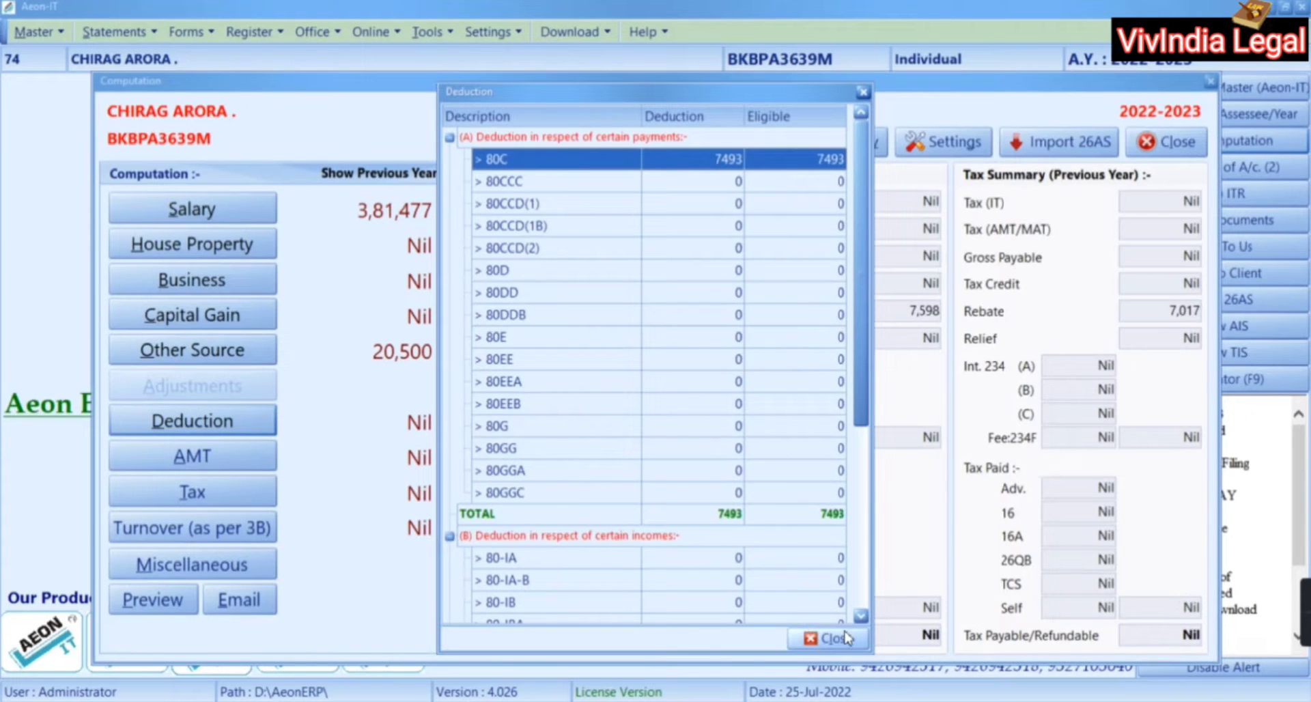
{"action": "left_click", "coordinate": [827, 637]}
{"action": "key", "text": "alt+Tab"}
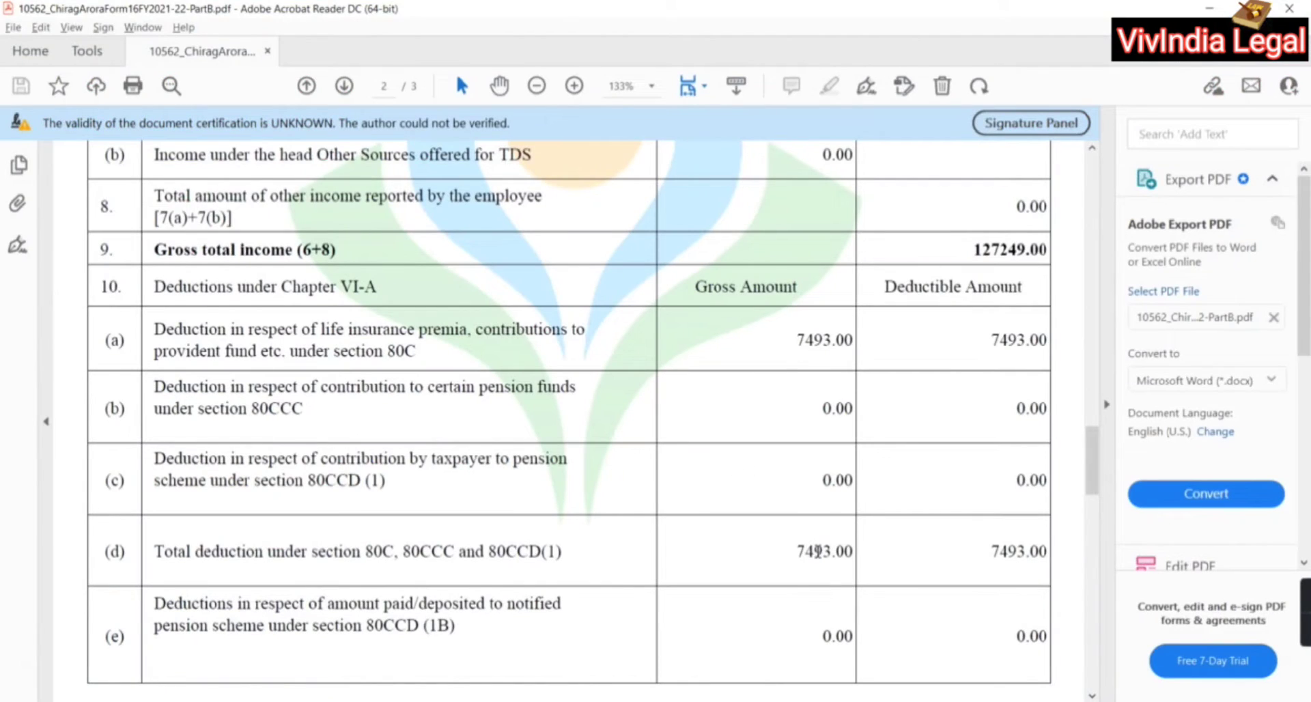
{"action": "scroll", "coordinate": [822, 577], "scroll_direction": "down", "scroll_amount": 10}
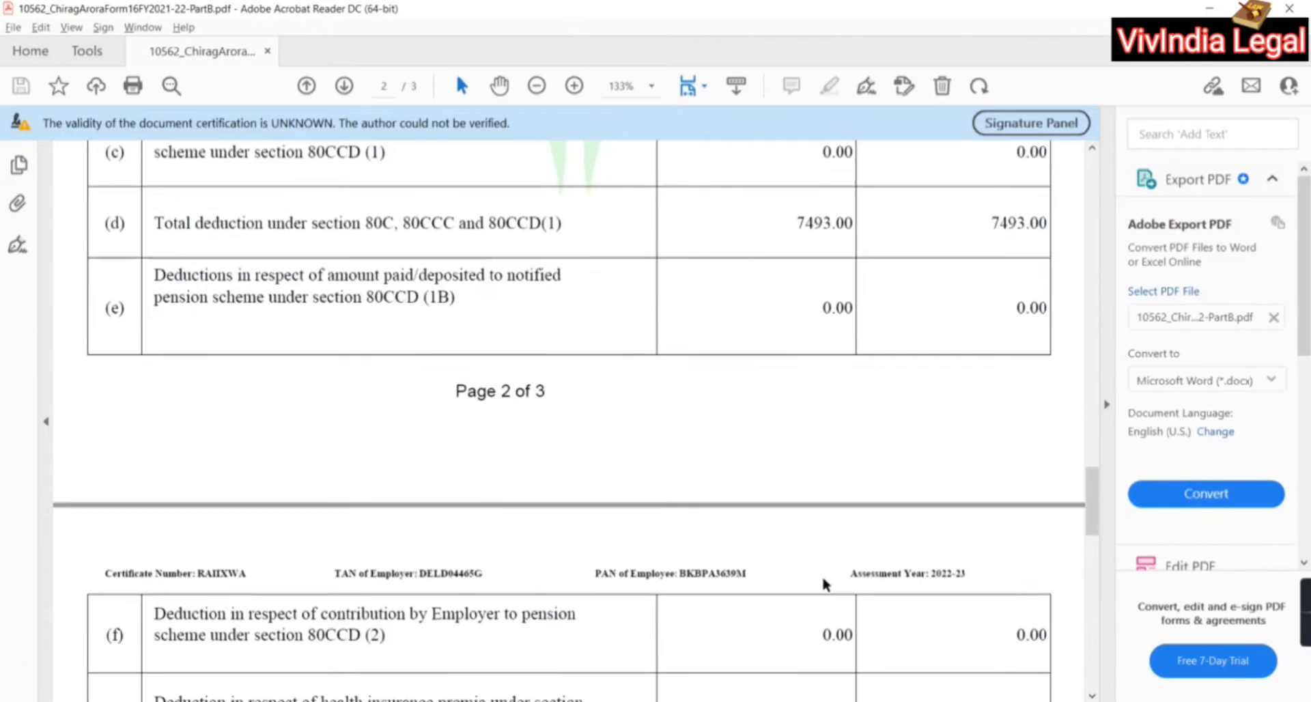
{"action": "scroll", "coordinate": [822, 577], "scroll_direction": "down", "scroll_amount": 8}
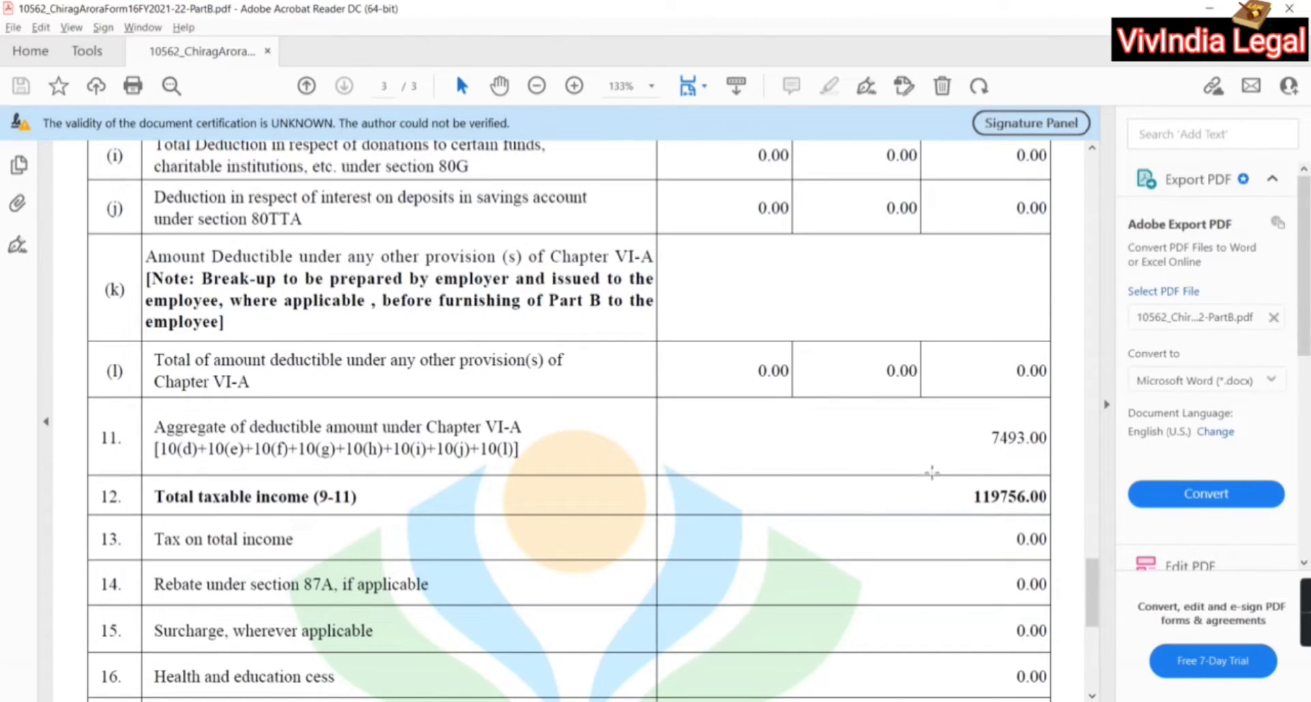
Confirm Form 16 Part B's total taxable income of 119756.00, then close Acrobat Reader
{"action": "scroll", "coordinate": [991, 486], "scroll_direction": "down", "scroll_amount": 6}
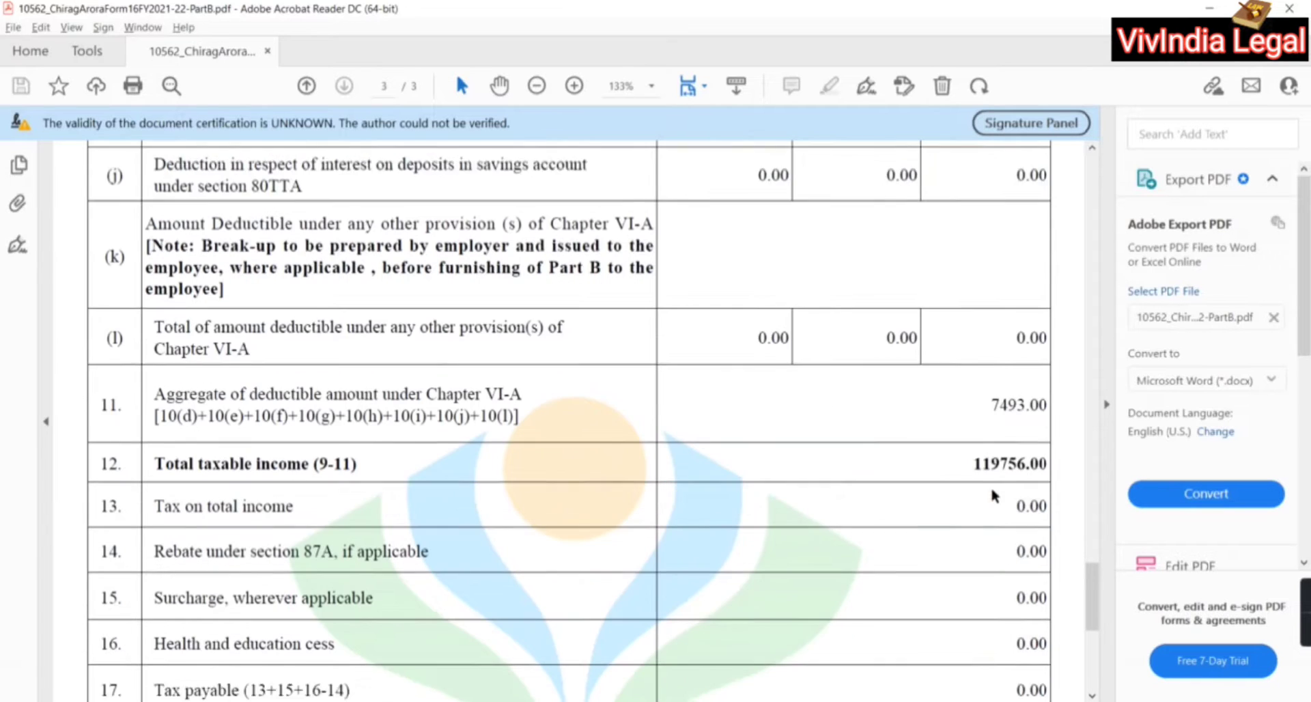
{"action": "scroll", "coordinate": [994, 496], "scroll_direction": "down", "scroll_amount": 3}
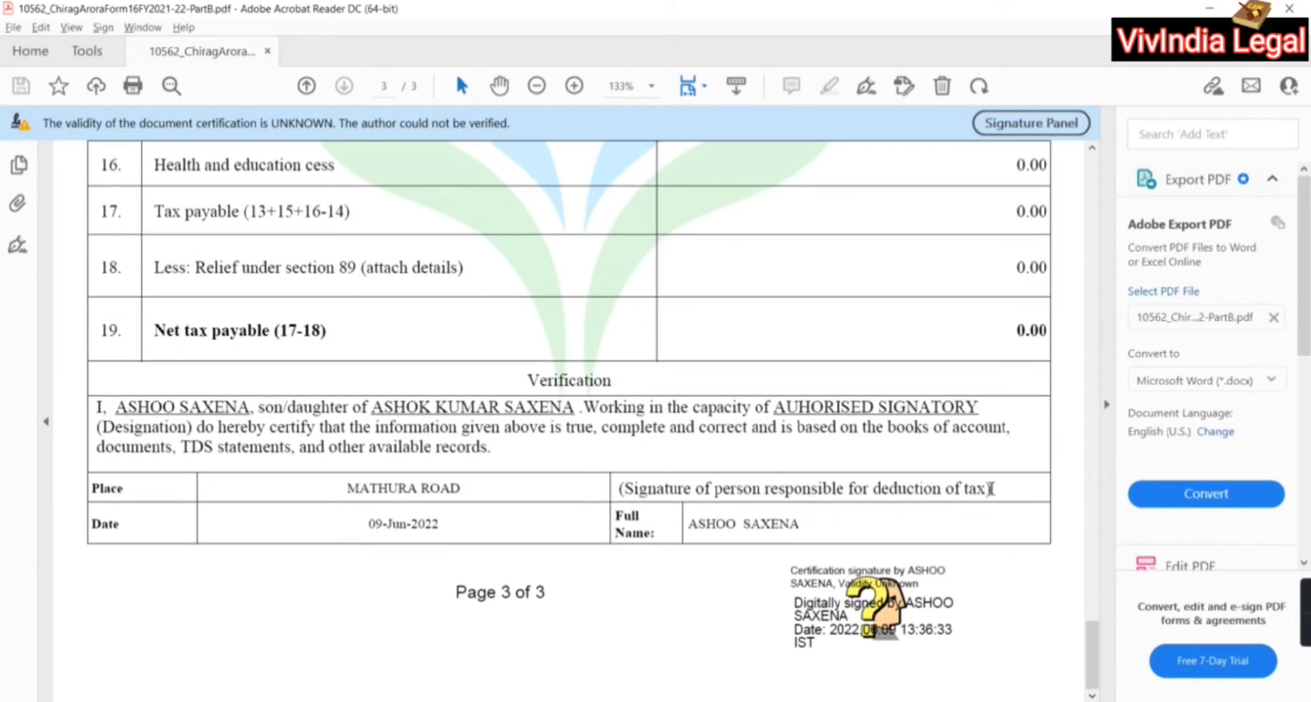
{"action": "scroll", "coordinate": [991, 487], "scroll_direction": "up", "scroll_amount": 15}
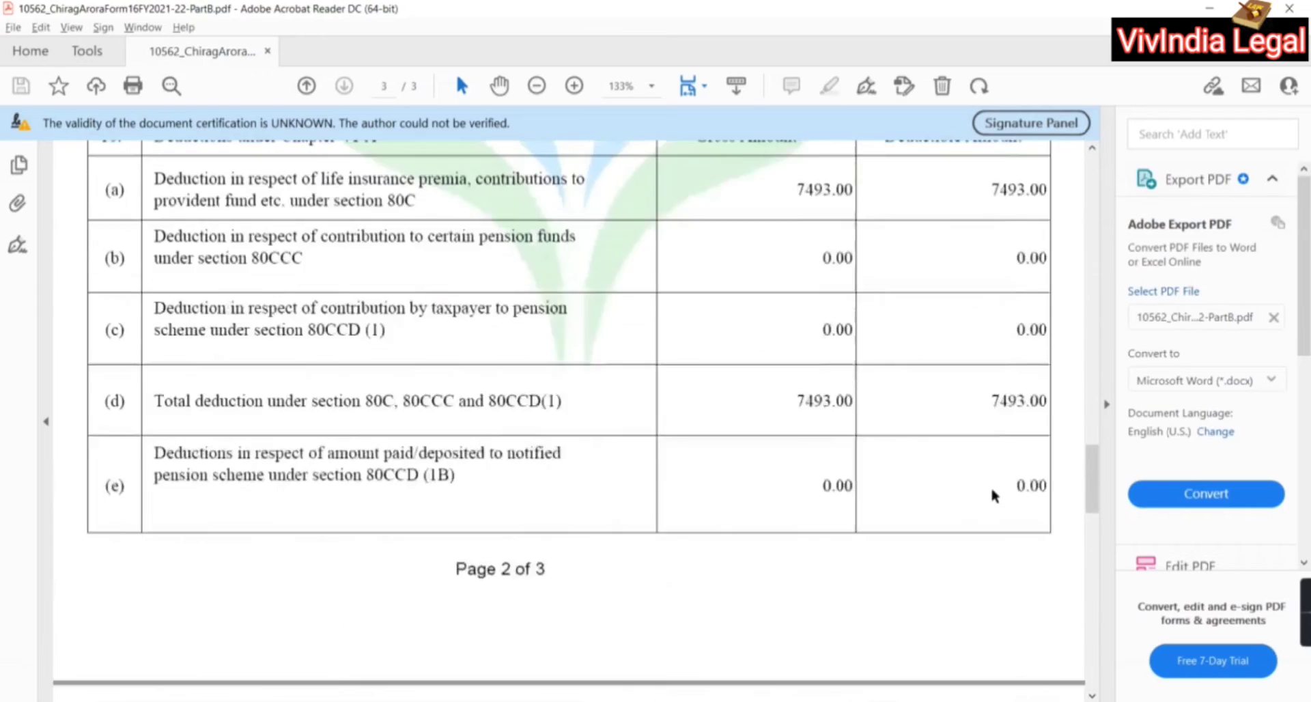
{"action": "scroll", "coordinate": [991, 486], "scroll_direction": "up", "scroll_amount": 20}
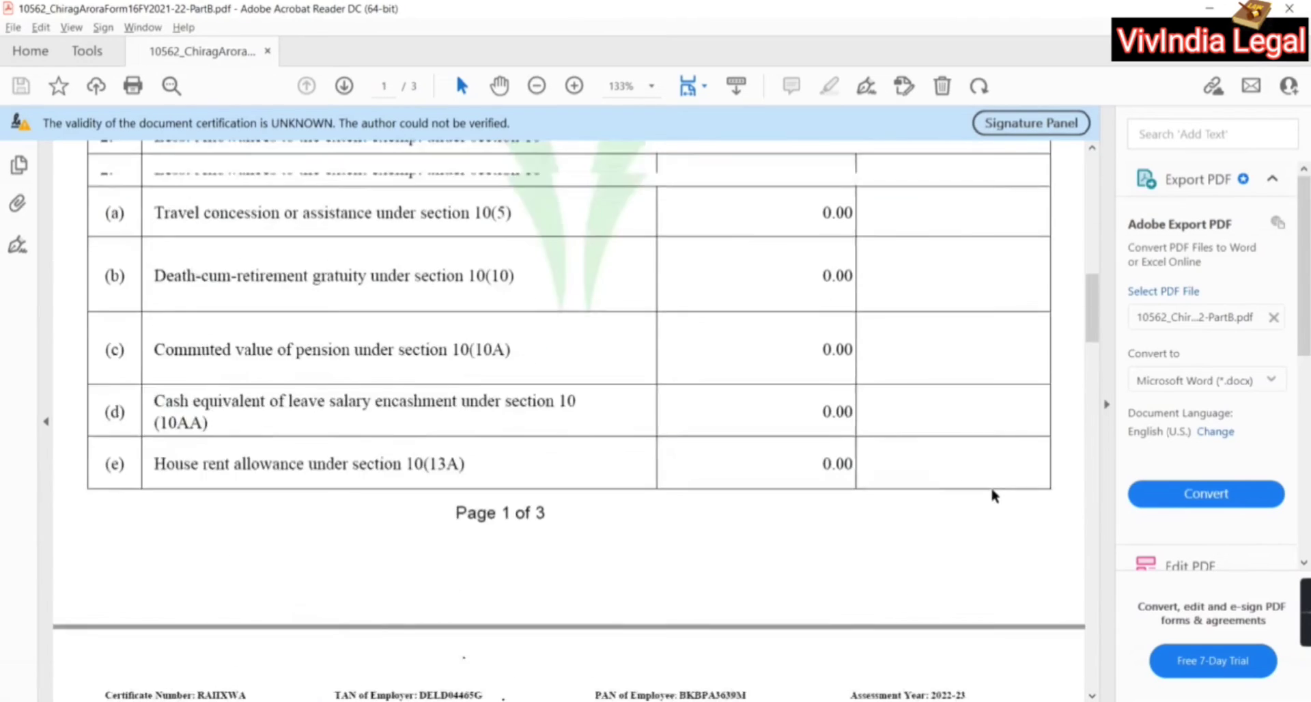
{"action": "scroll", "coordinate": [994, 496], "scroll_direction": "up", "scroll_amount": 10}
{"action": "scroll", "coordinate": [991, 490], "scroll_direction": "down", "scroll_amount": 2}
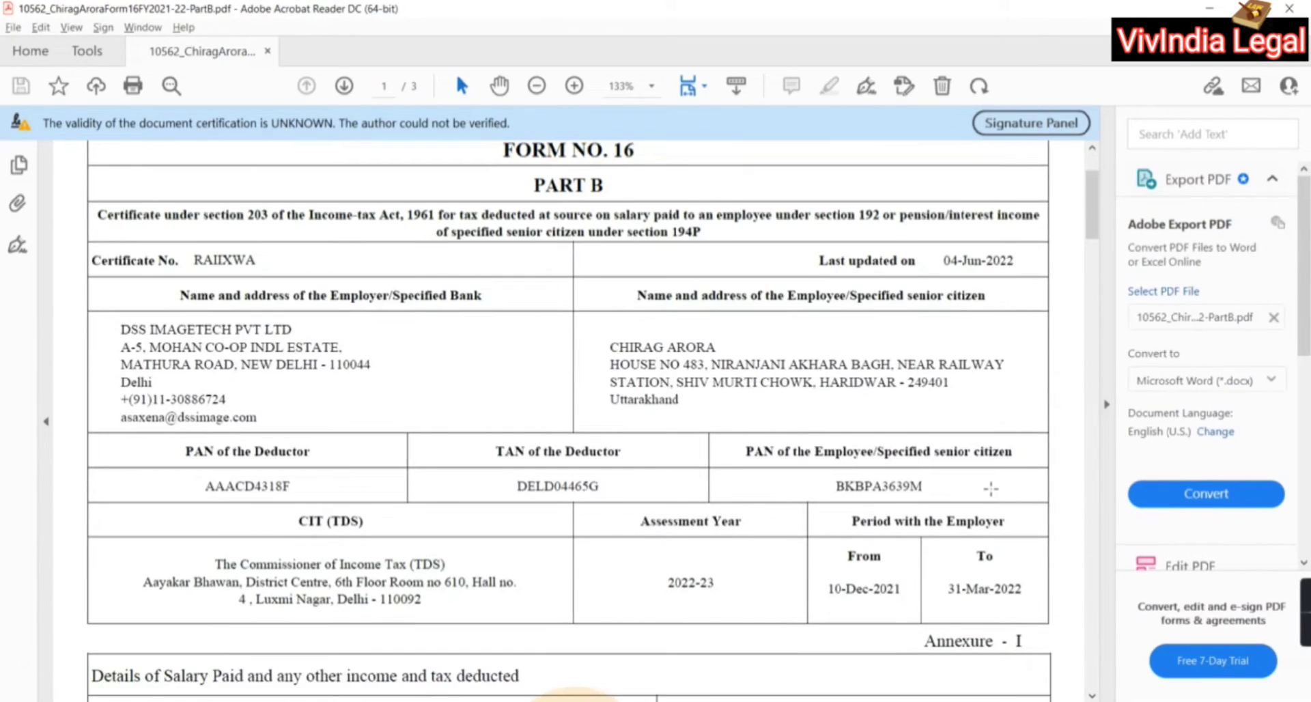
{"action": "scroll", "coordinate": [990, 488], "scroll_direction": "down", "scroll_amount": 5}
{"action": "scroll", "coordinate": [991, 488], "scroll_direction": "up", "scroll_amount": 3}
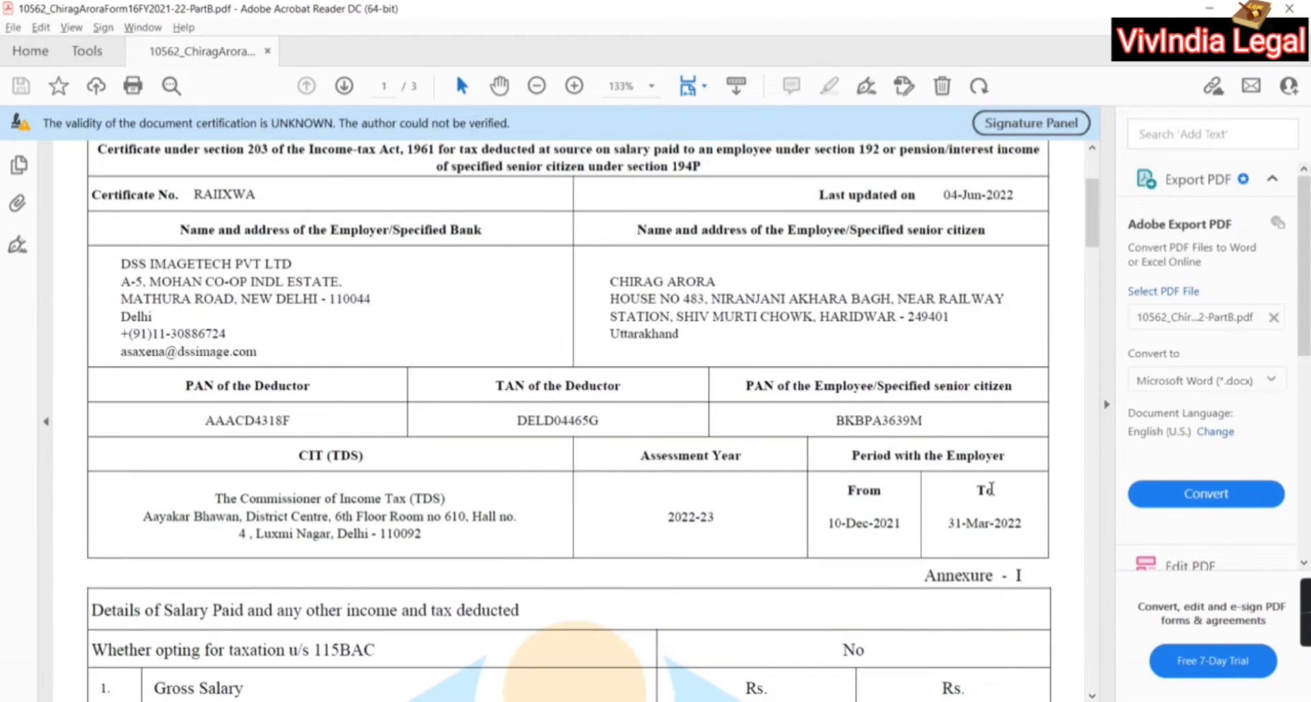
{"action": "scroll", "coordinate": [992, 491], "scroll_direction": "down", "scroll_amount": 5}
{"action": "scroll", "coordinate": [994, 496], "scroll_direction": "up", "scroll_amount": 7}
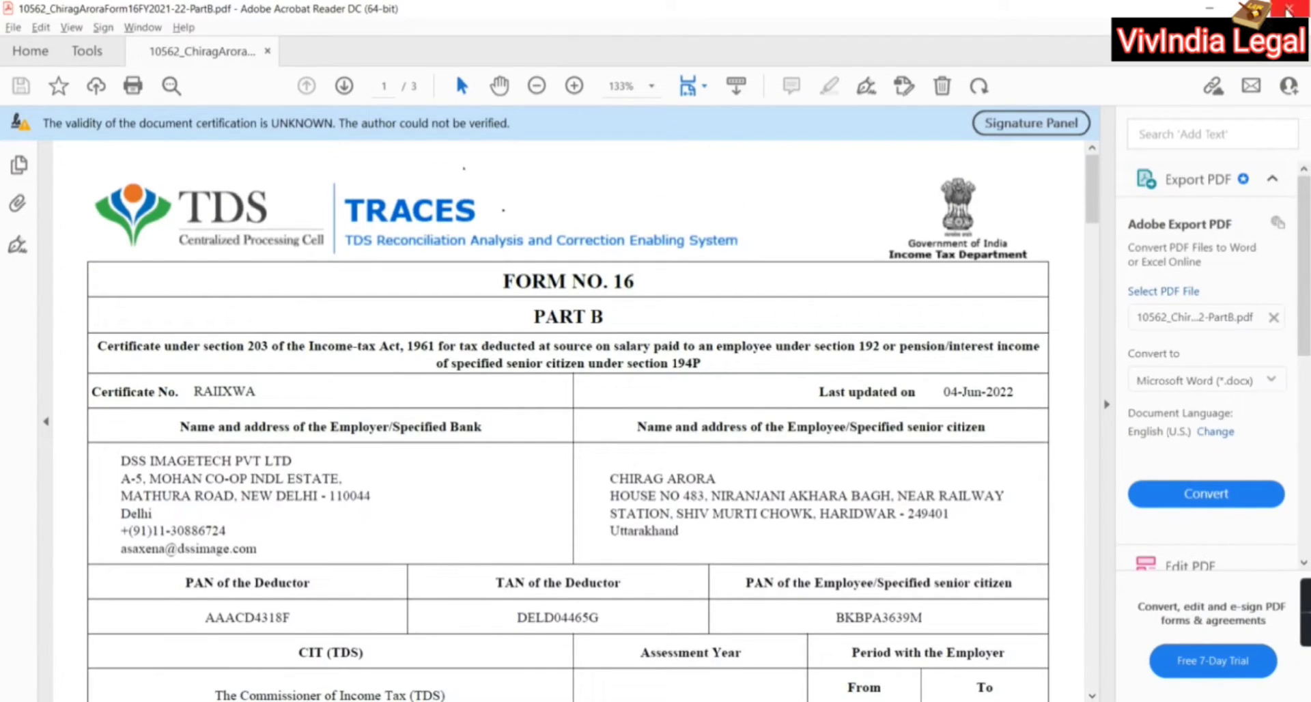
{"action": "left_click", "coordinate": [1289, 8]}
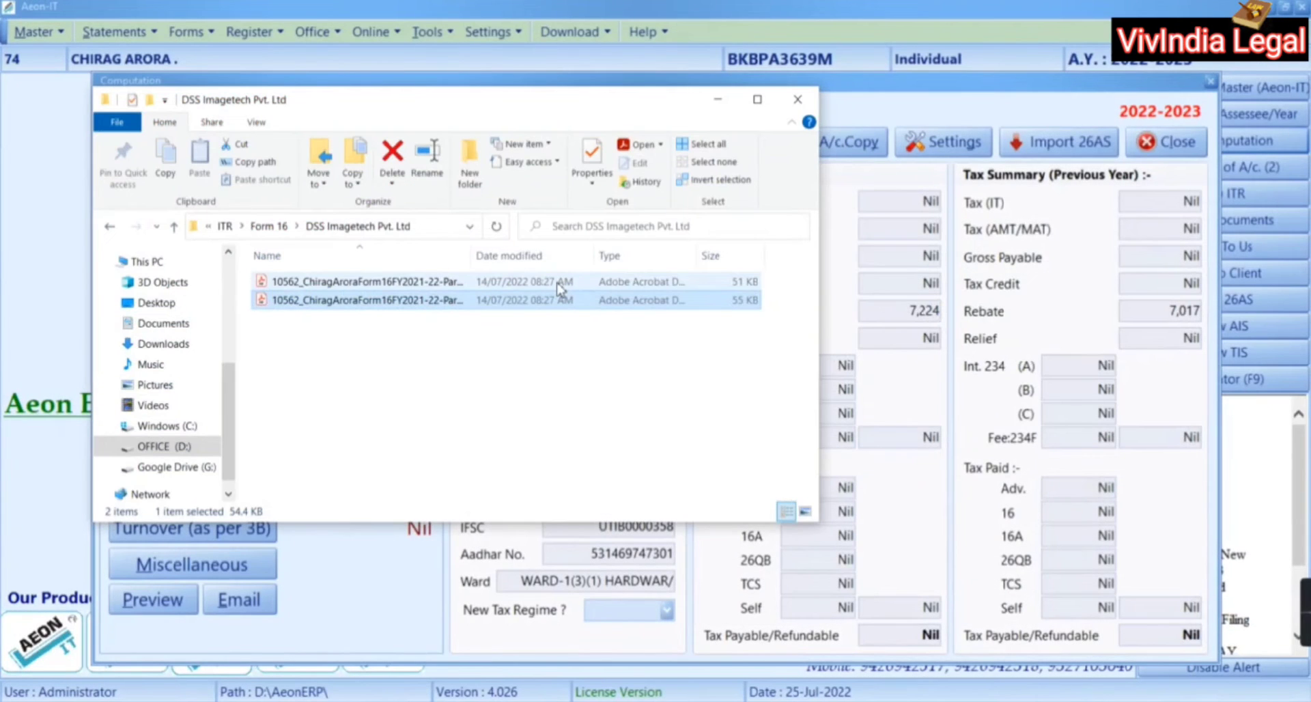
{"action": "double_click", "coordinate": [558, 282]}
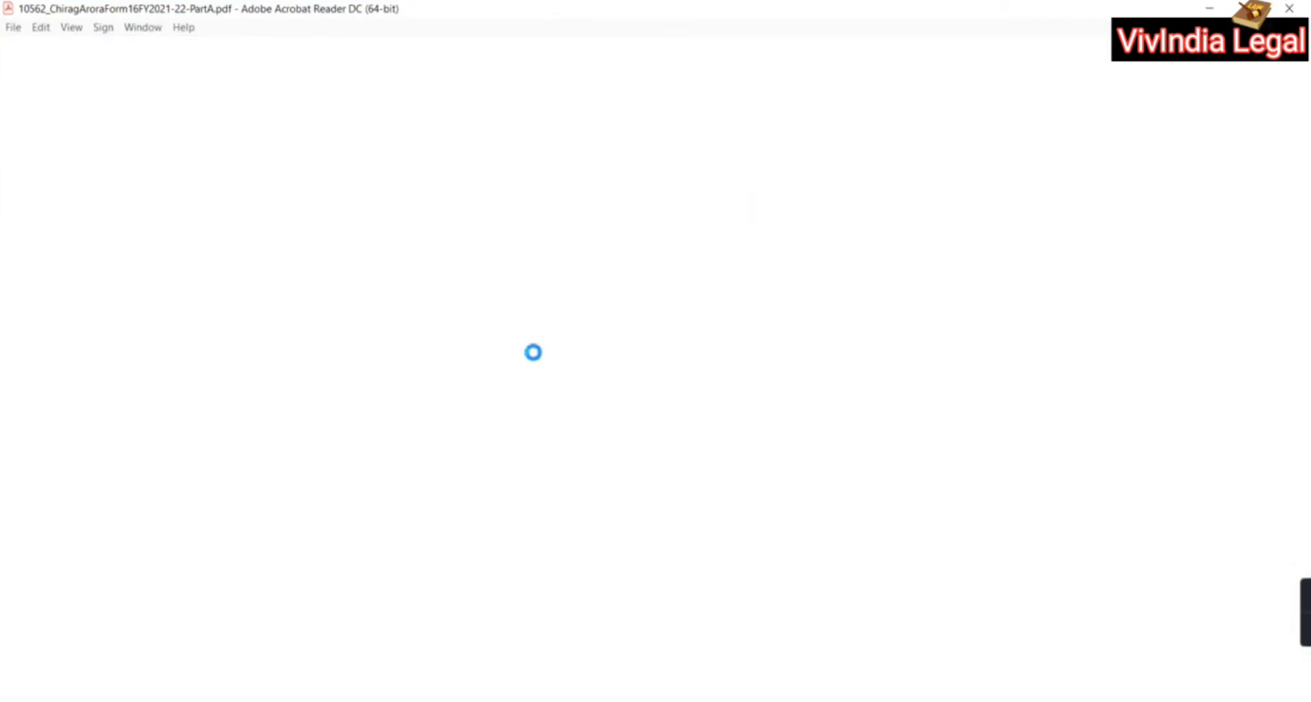
{"action": "scroll", "coordinate": [681, 445], "scroll_direction": "down", "scroll_amount": 3}
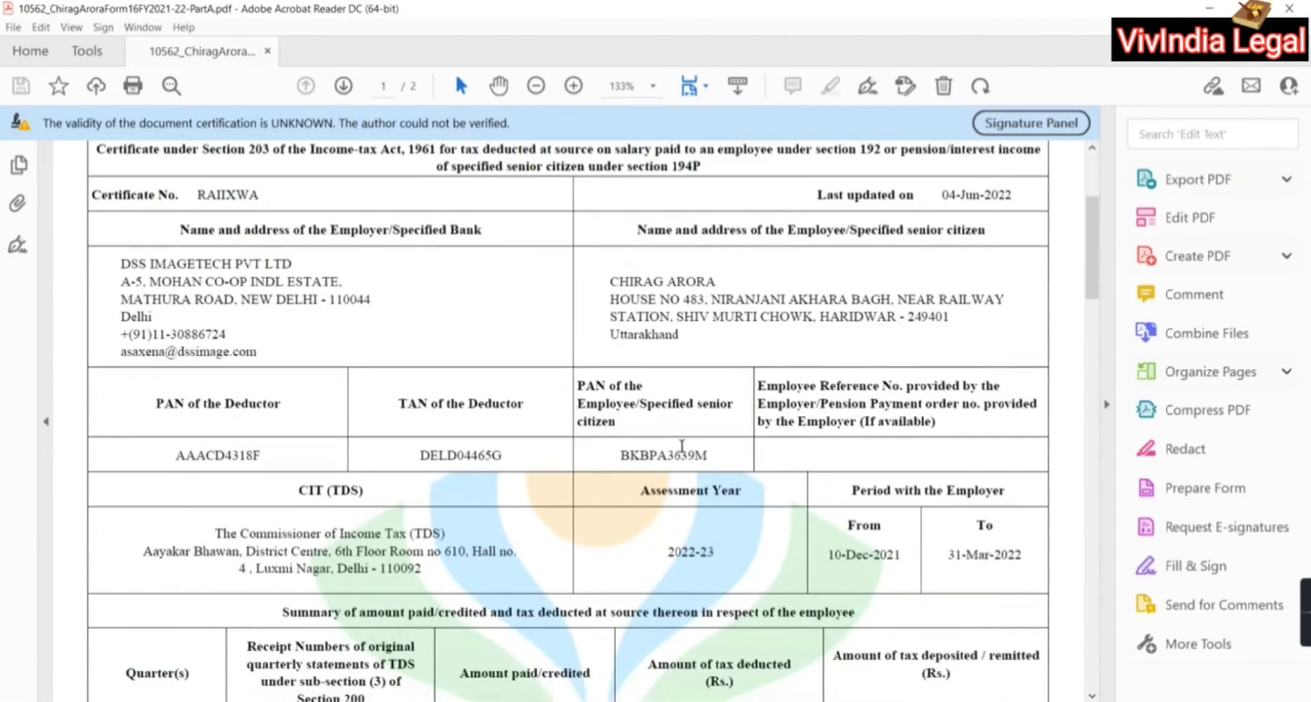
{"action": "scroll", "coordinate": [681, 445], "scroll_direction": "down", "scroll_amount": 6}
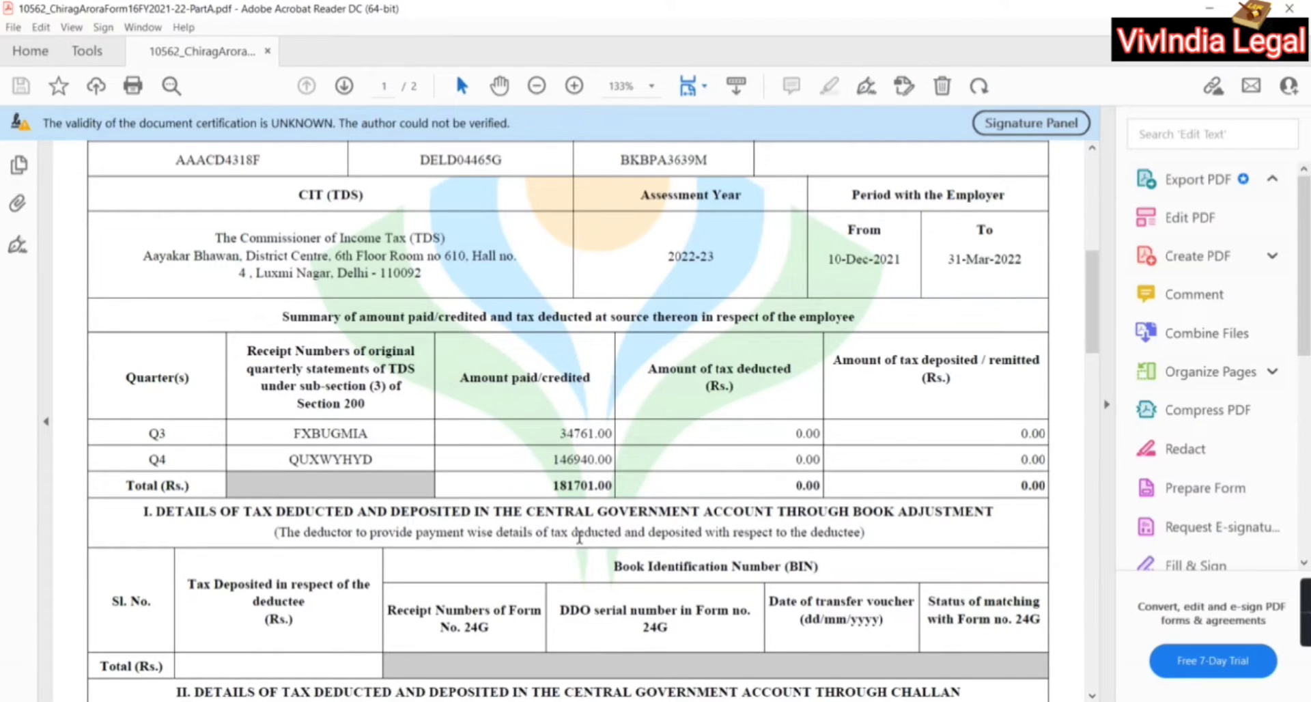
{"action": "scroll", "coordinate": [644, 517], "scroll_direction": "down", "scroll_amount": 2}
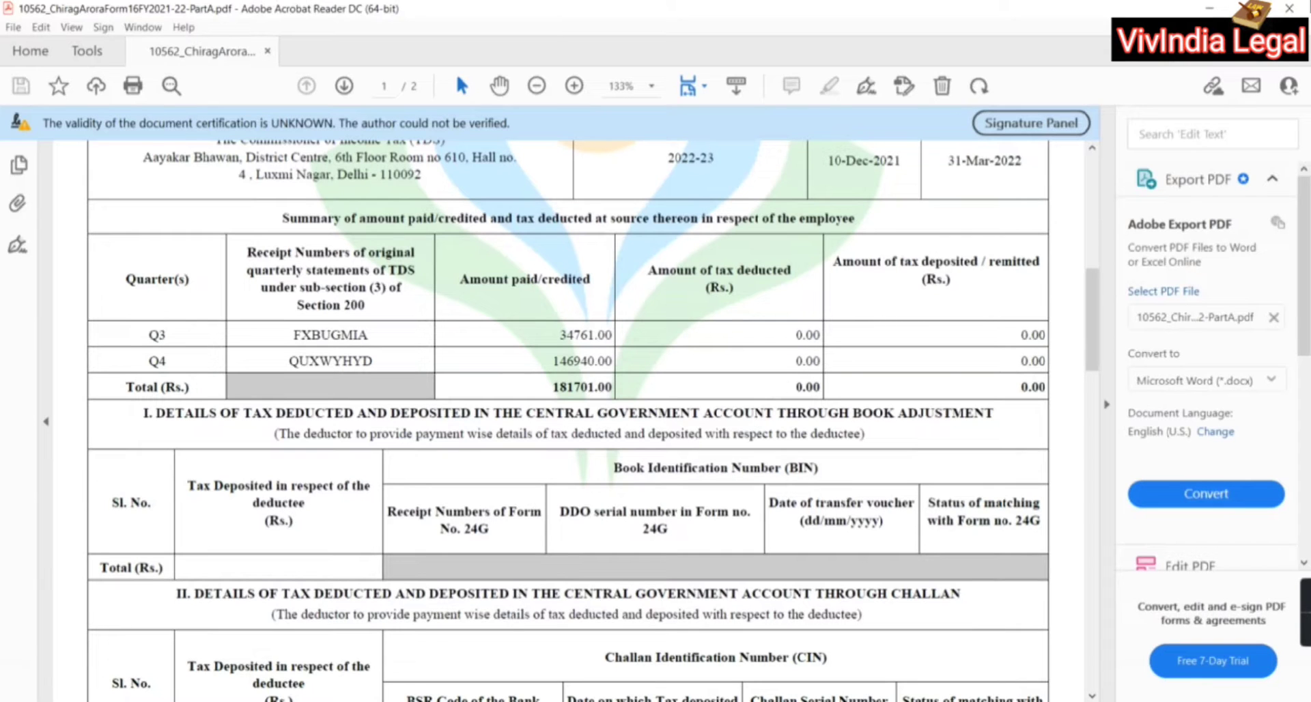
{"action": "left_click", "coordinate": [1289, 8]}
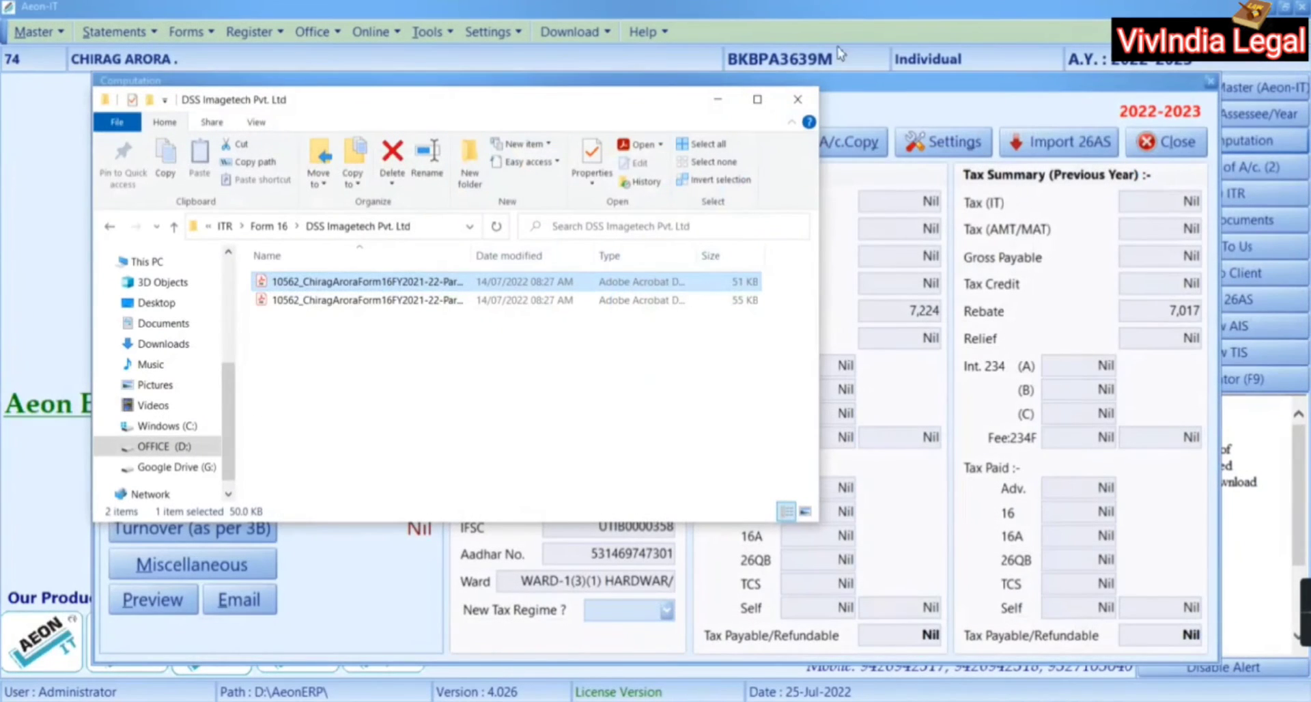
Close the Form 16 folder, review the salary entries, and preview the computation report
{"action": "left_click", "coordinate": [798, 99]}
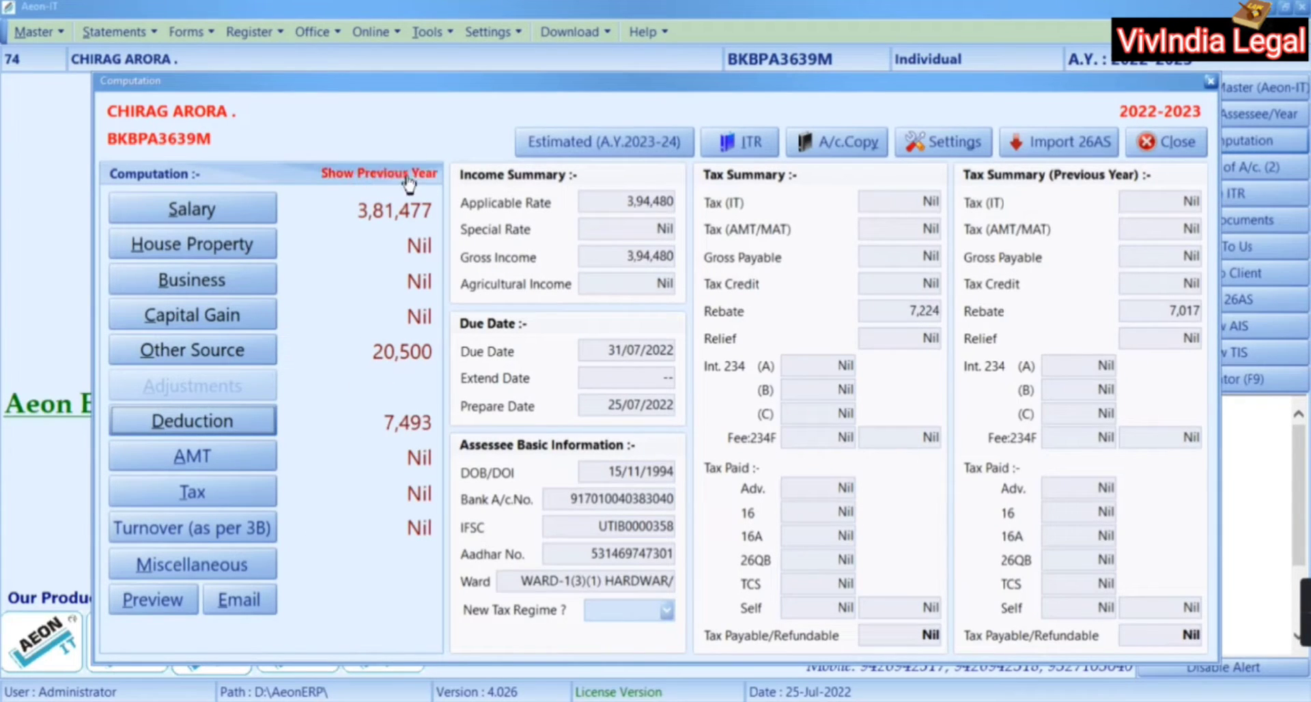
{"action": "left_click", "coordinate": [201, 219]}
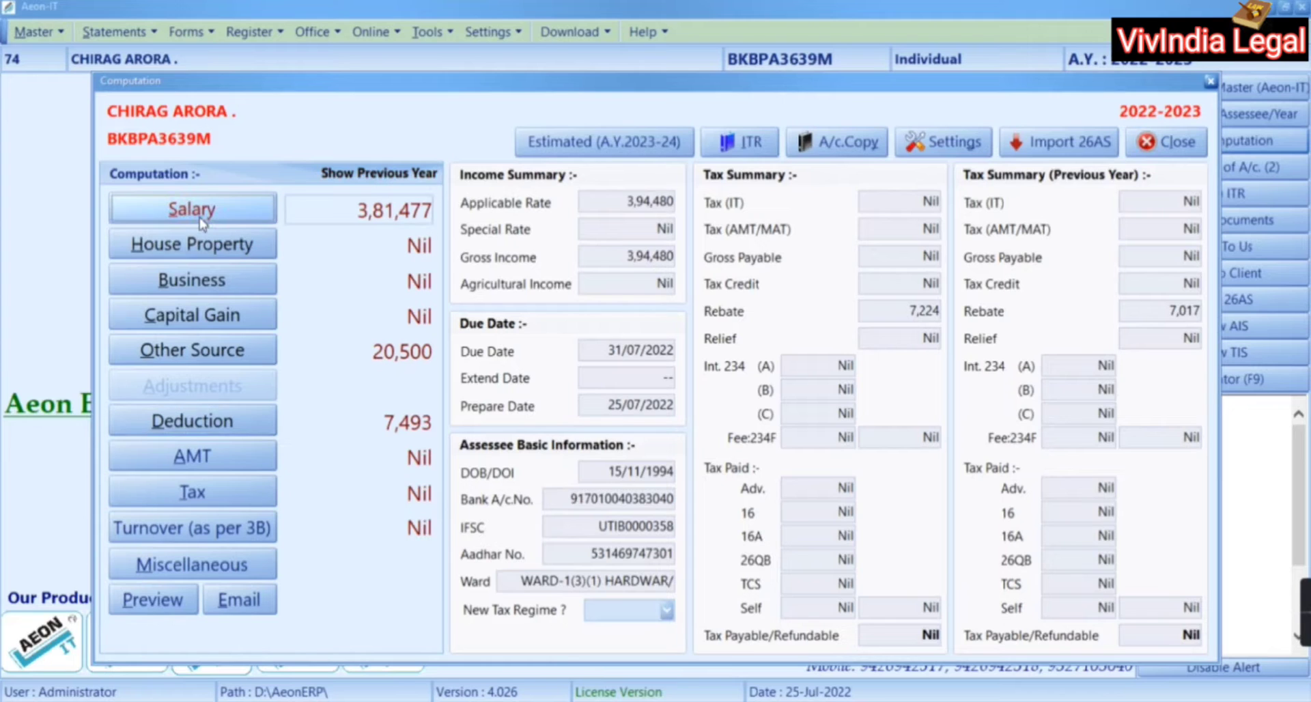
{"action": "key", "text": "Return"}
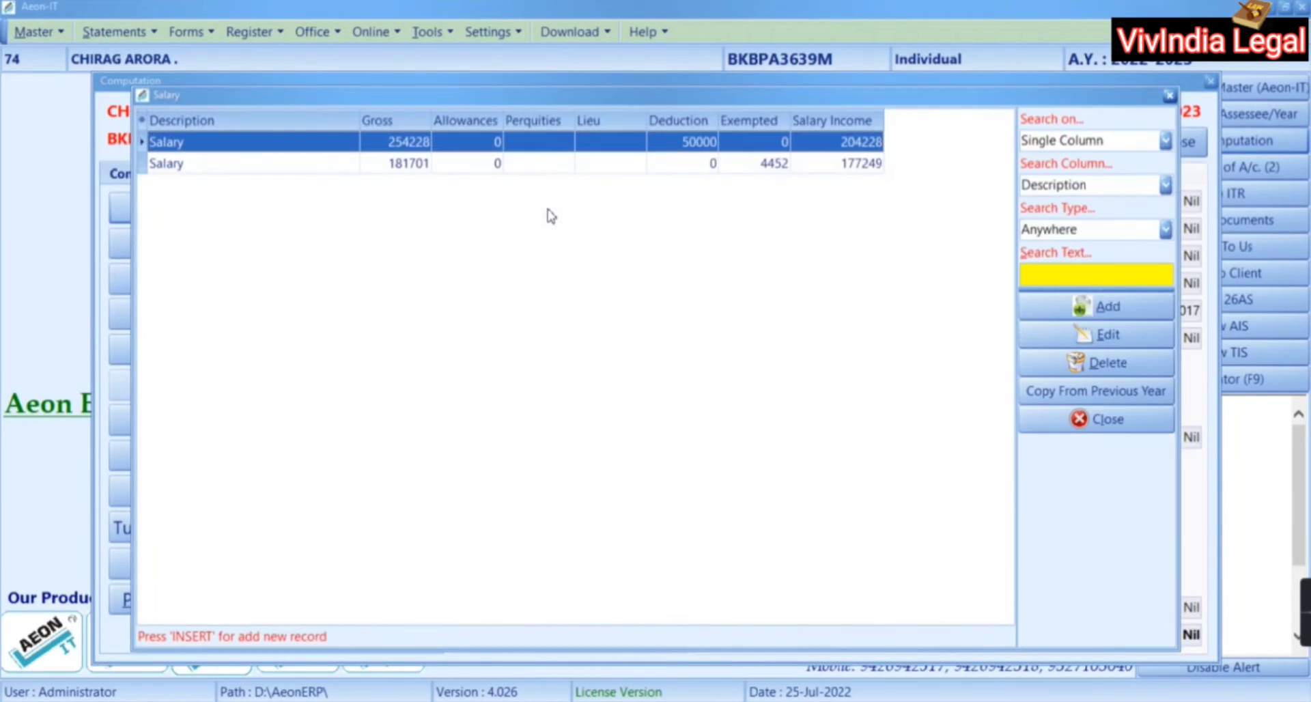
{"action": "left_click", "coordinate": [1085, 419]}
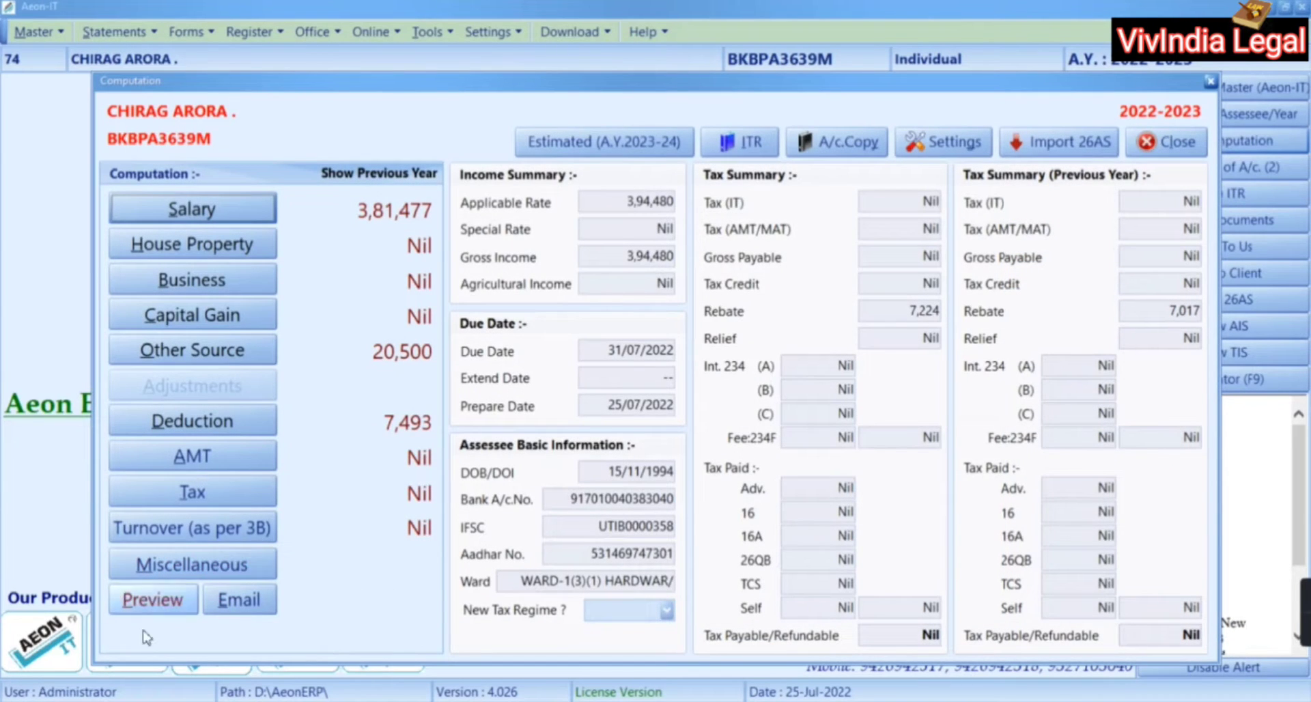
{"action": "left_click", "coordinate": [140, 610]}
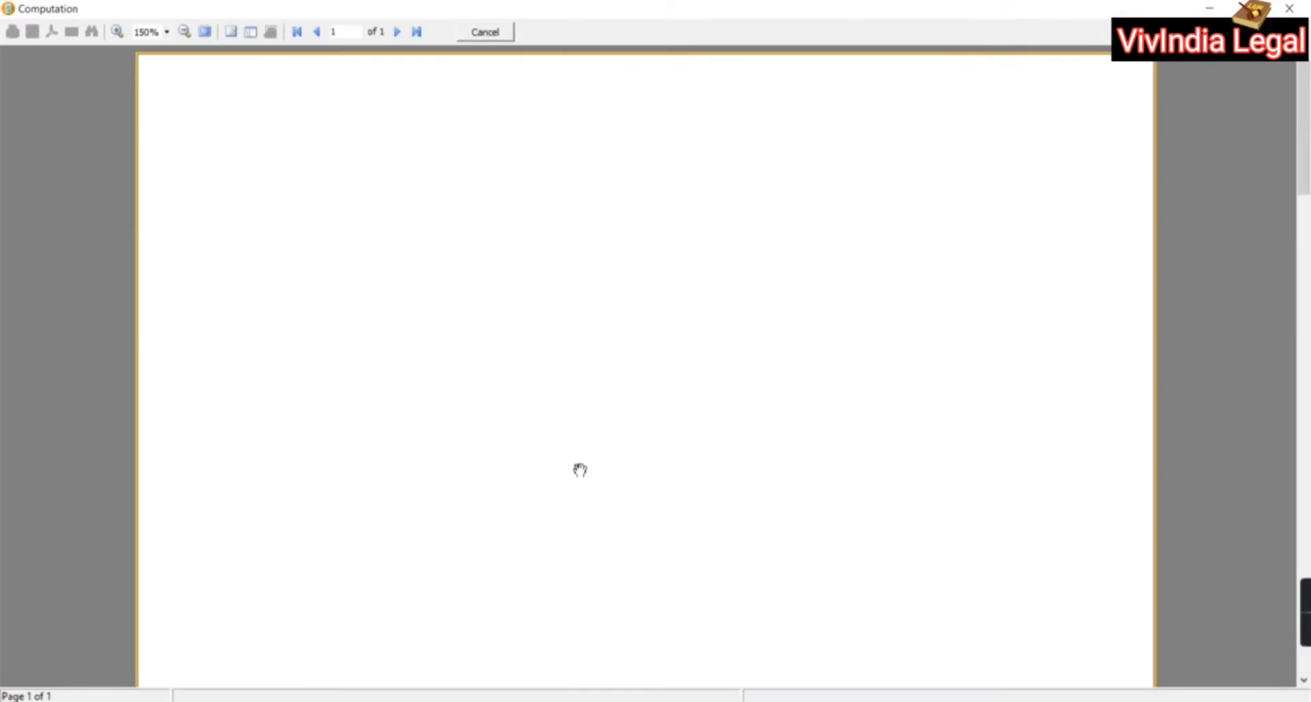
Scroll through the first page of the computation preview
{"action": "scroll", "coordinate": [580, 470], "scroll_direction": "down", "scroll_amount": 3}
{"action": "scroll", "coordinate": [579, 470], "scroll_direction": "down", "scroll_amount": 3}
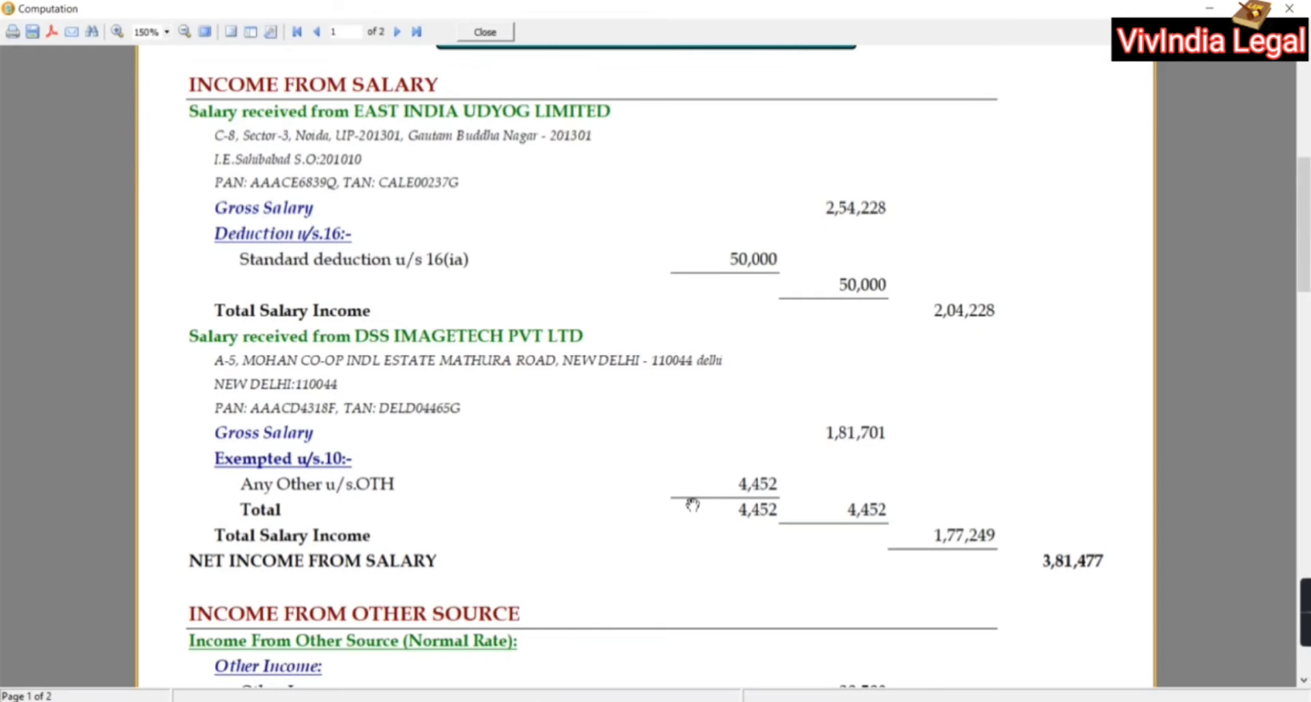
{"action": "scroll", "coordinate": [692, 503], "scroll_direction": "down", "scroll_amount": 10}
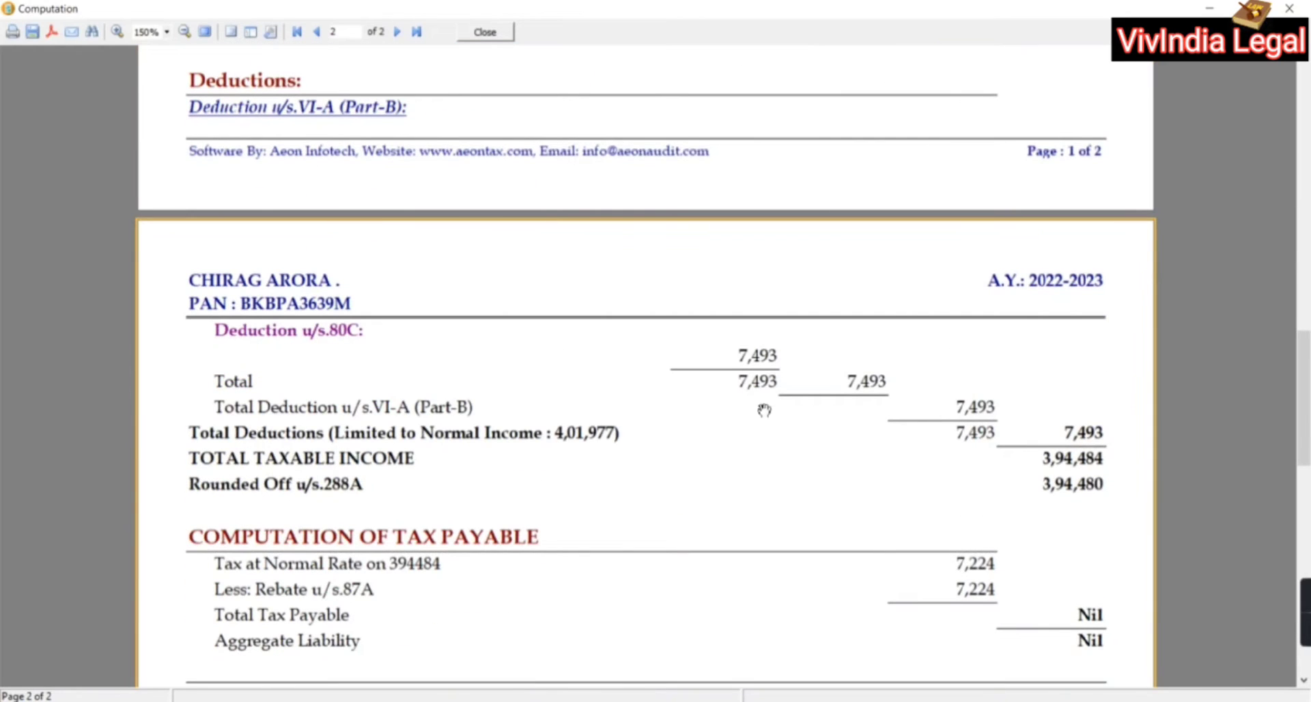
{"action": "scroll", "coordinate": [764, 409], "scroll_direction": "up", "scroll_amount": 6}
{"action": "scroll", "coordinate": [806, 383], "scroll_direction": "down", "scroll_amount": 1}
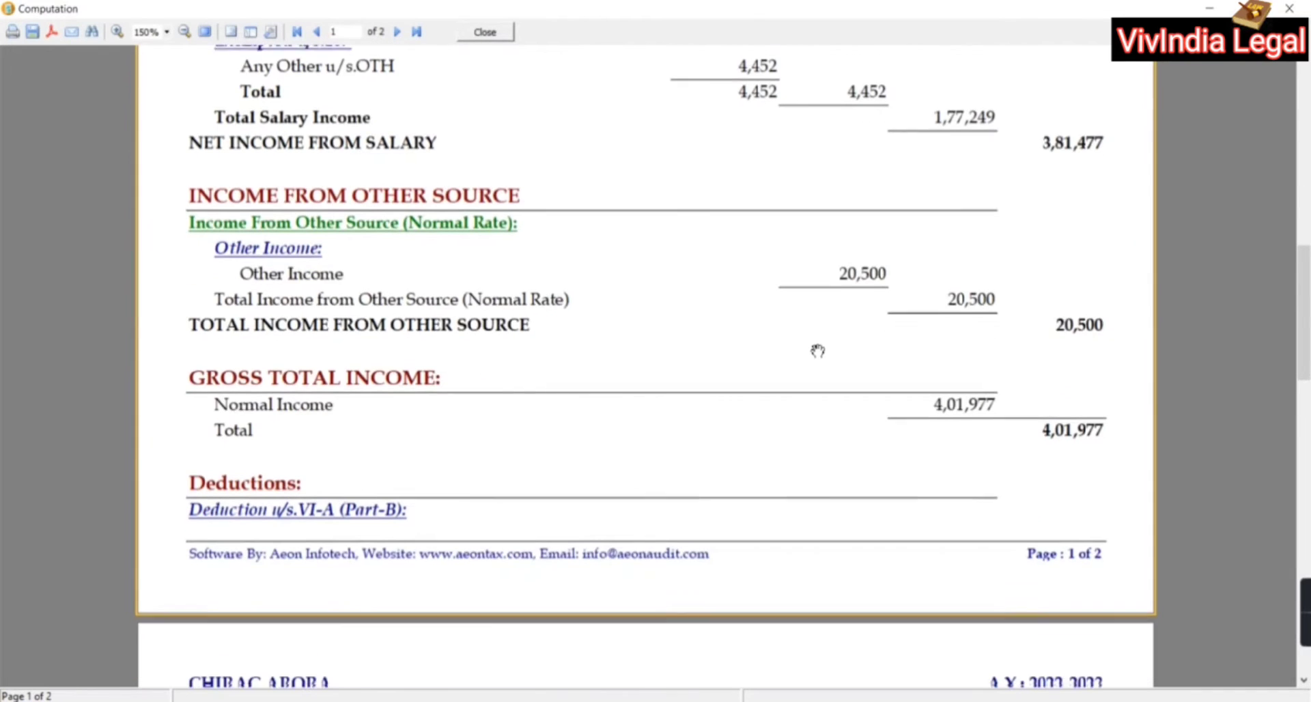
{"action": "scroll", "coordinate": [824, 355], "scroll_direction": "down", "scroll_amount": 5}
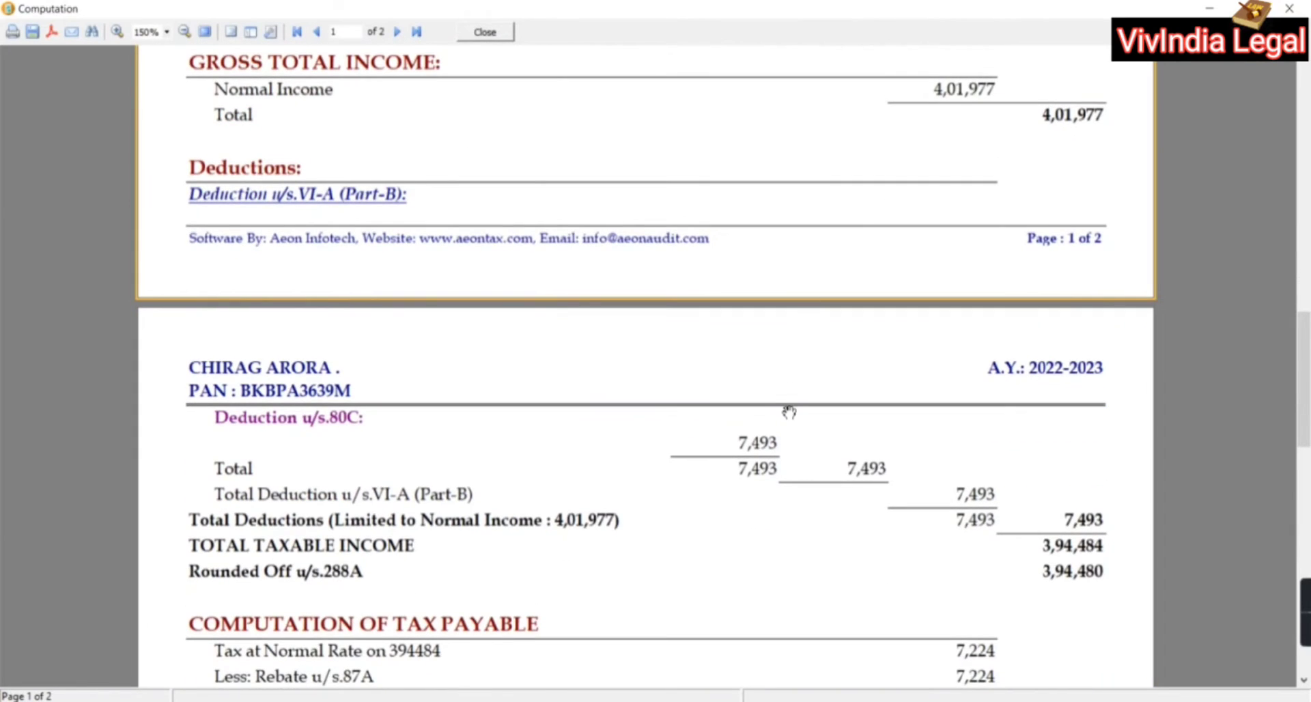
Inspect page 2's taxable income of 3,94,484 and Nil tax payable, then close the preview
{"action": "left_click_drag", "start_coordinate": [788, 411], "coordinate": [892, 157]}
{"action": "left_click_drag", "start_coordinate": [881, 293], "coordinate": [1057, 297]}
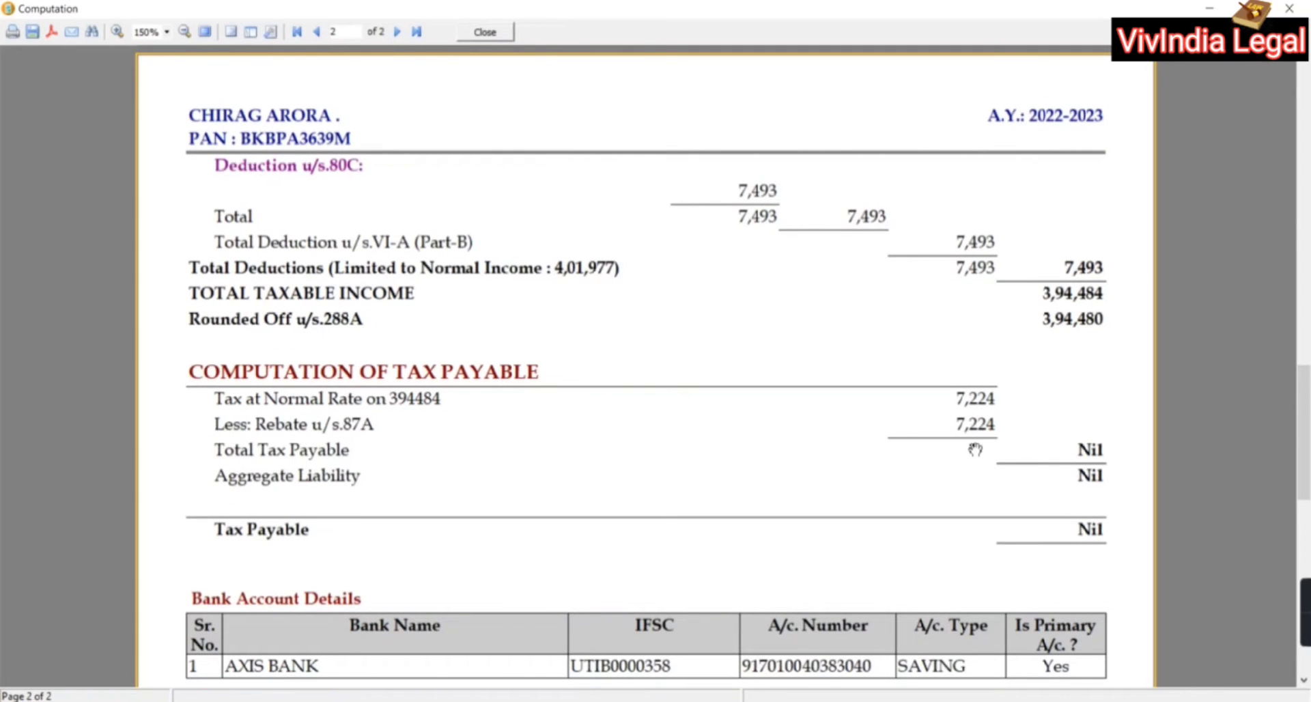
{"action": "left_click_drag", "start_coordinate": [974, 449], "coordinate": [1095, 82]}
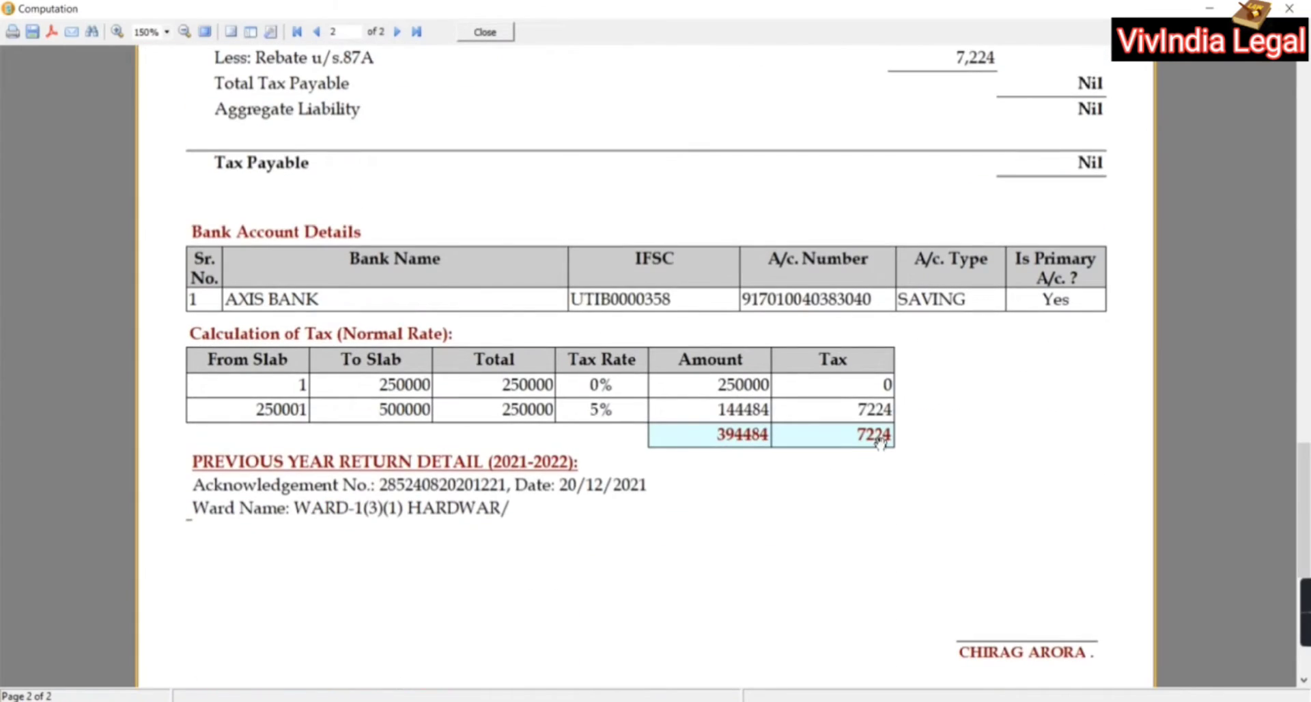
{"action": "left_click_drag", "start_coordinate": [1035, 294], "coordinate": [1090, 369]}
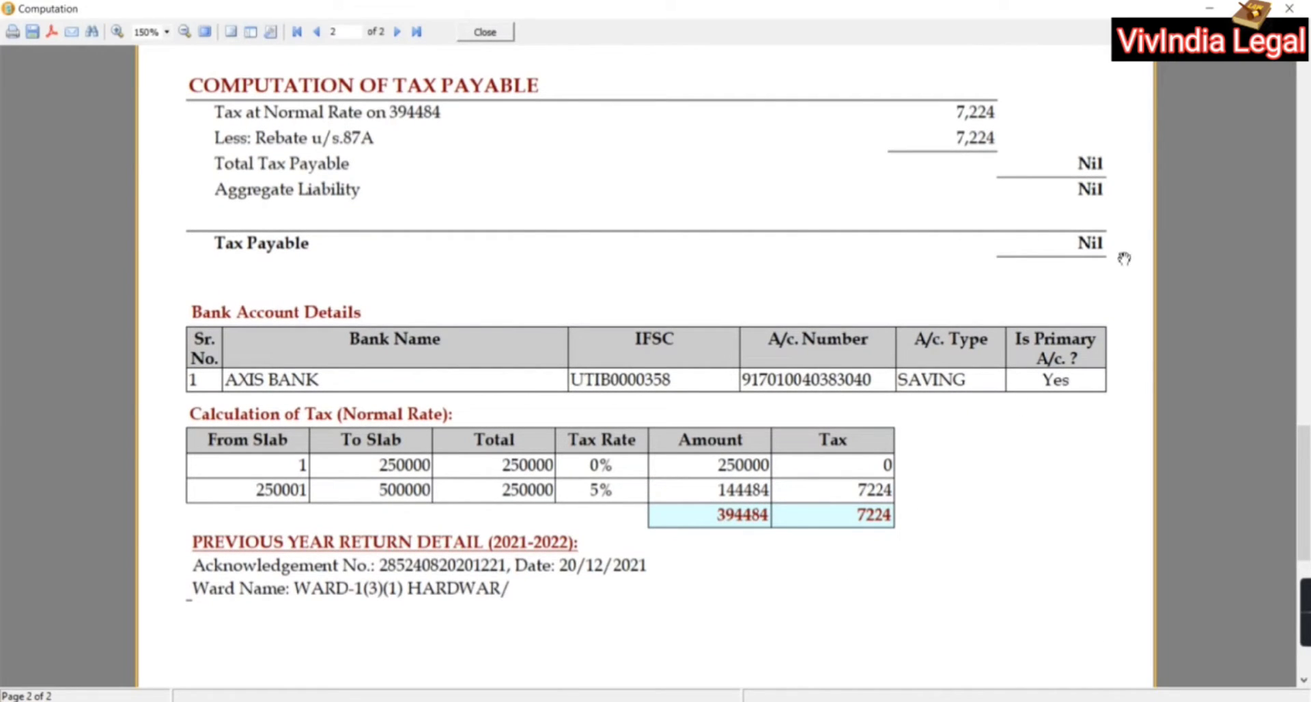
{"action": "left_click_drag", "start_coordinate": [1036, 292], "coordinate": [1075, 570]}
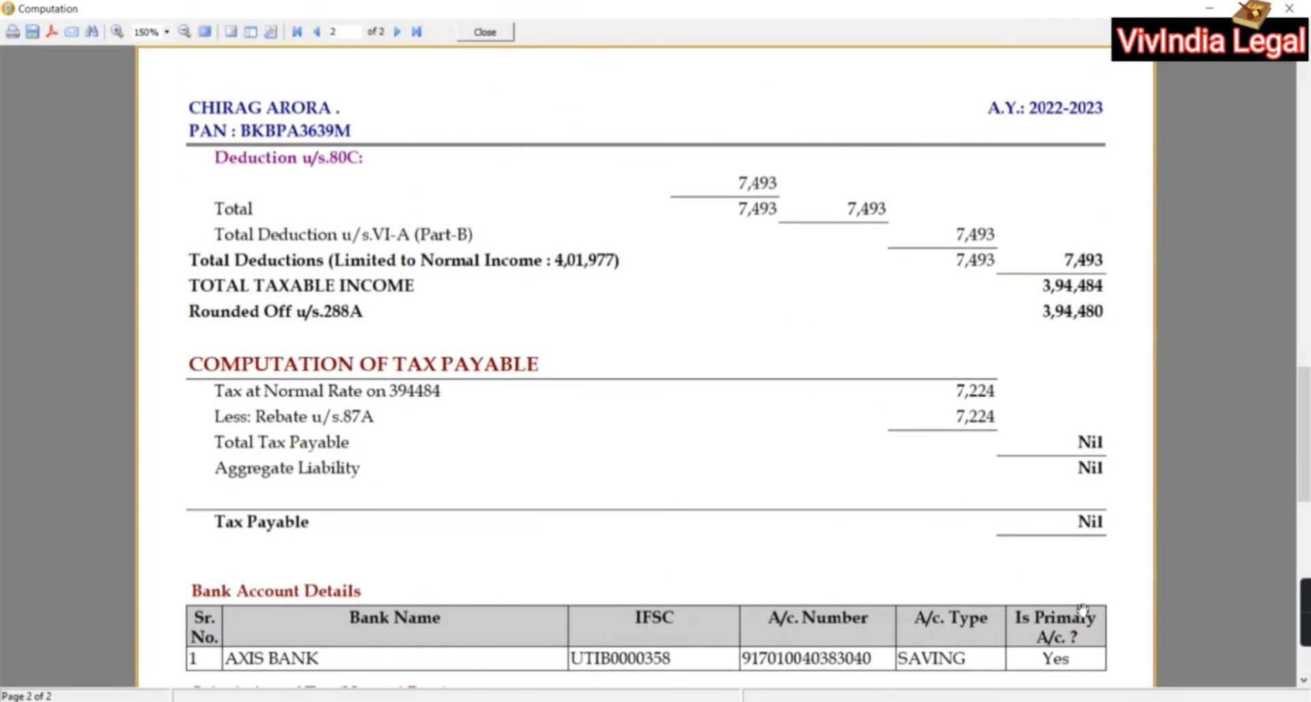
{"action": "scroll", "coordinate": [591, 453], "scroll_direction": "up", "scroll_amount": 3}
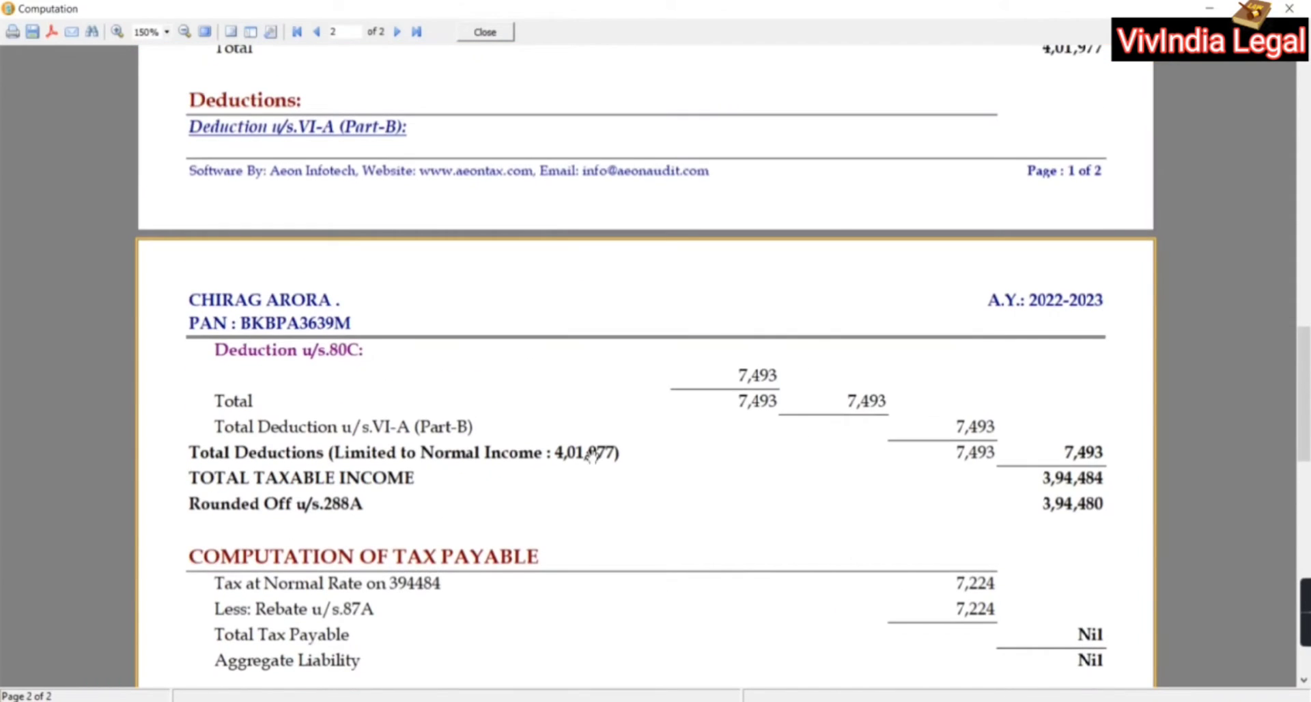
{"action": "left_click", "coordinate": [502, 33]}
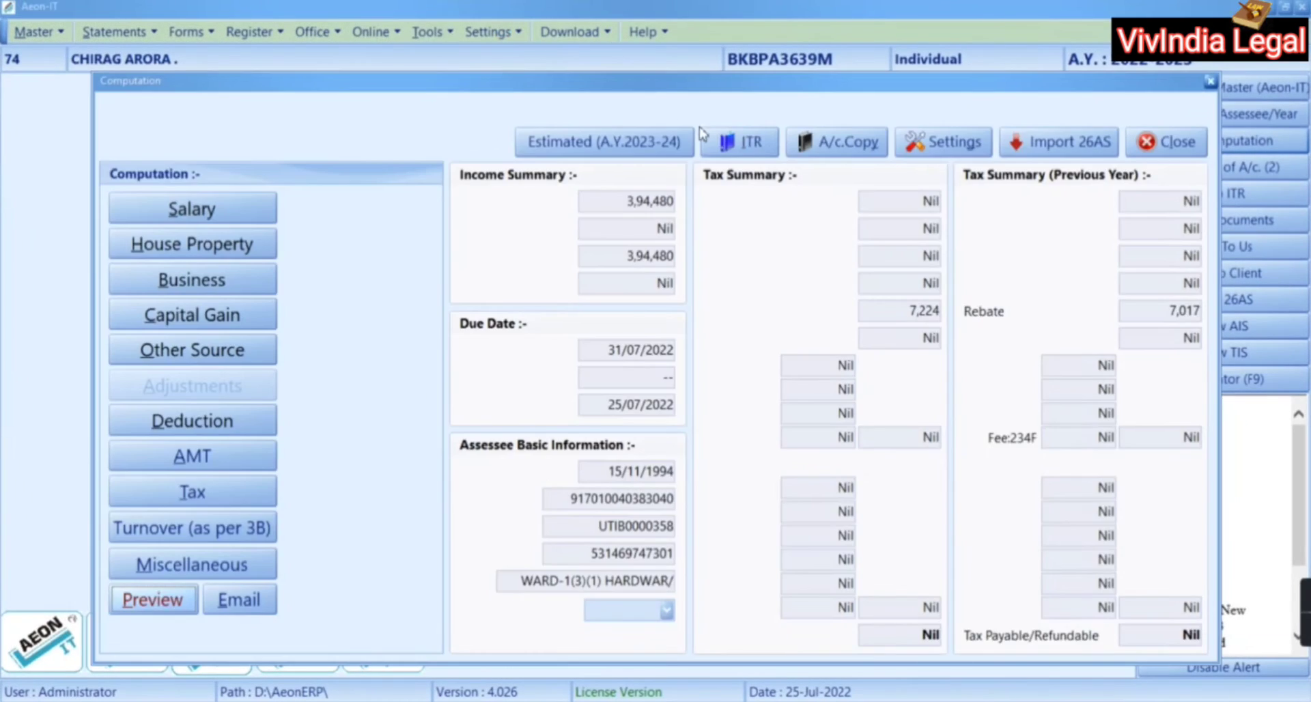
Open the ITR-1 return for 2022-2023 and start its e-filing
{"action": "left_click", "coordinate": [744, 143]}
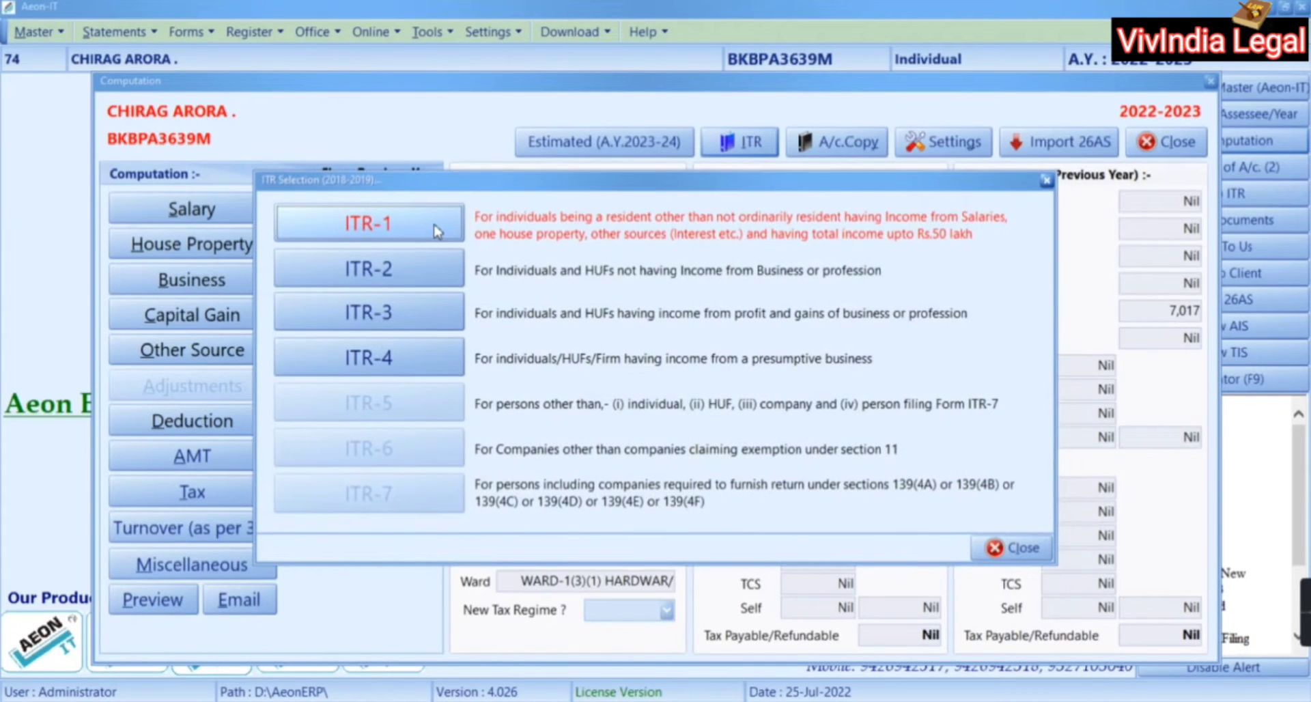
{"action": "left_click", "coordinate": [437, 230]}
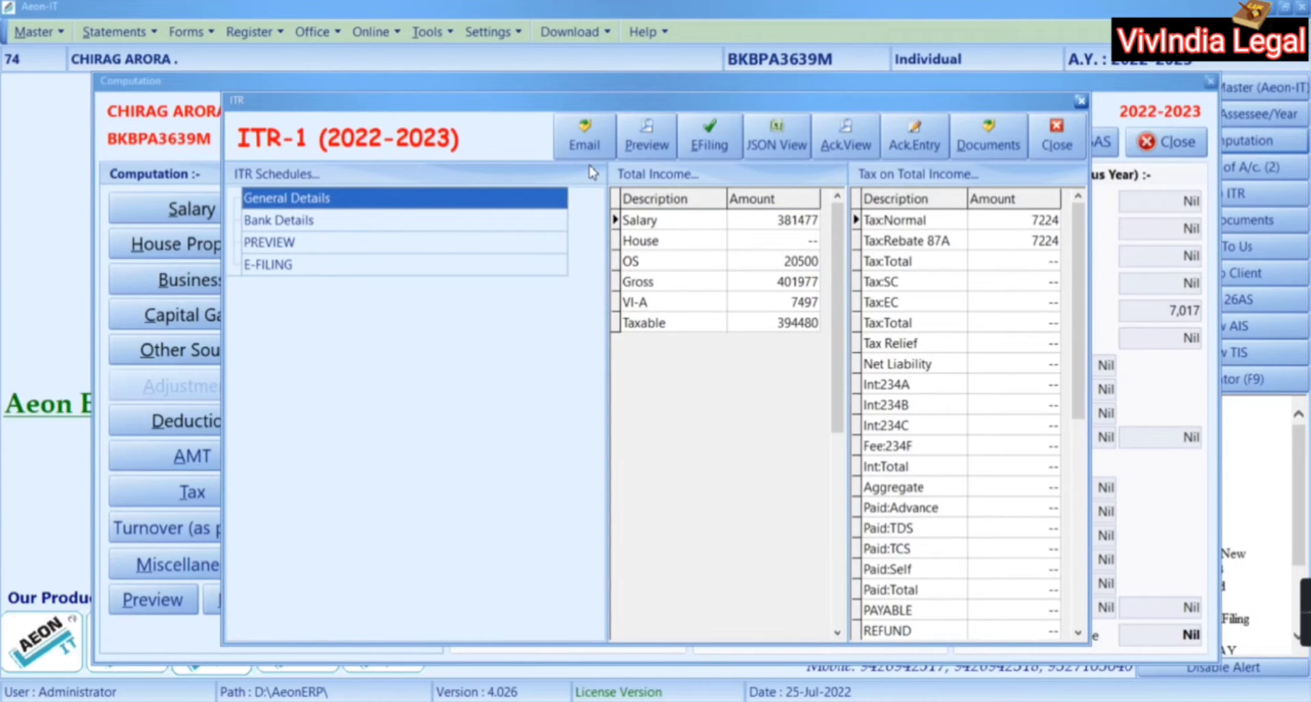
{"action": "left_click", "coordinate": [722, 134]}
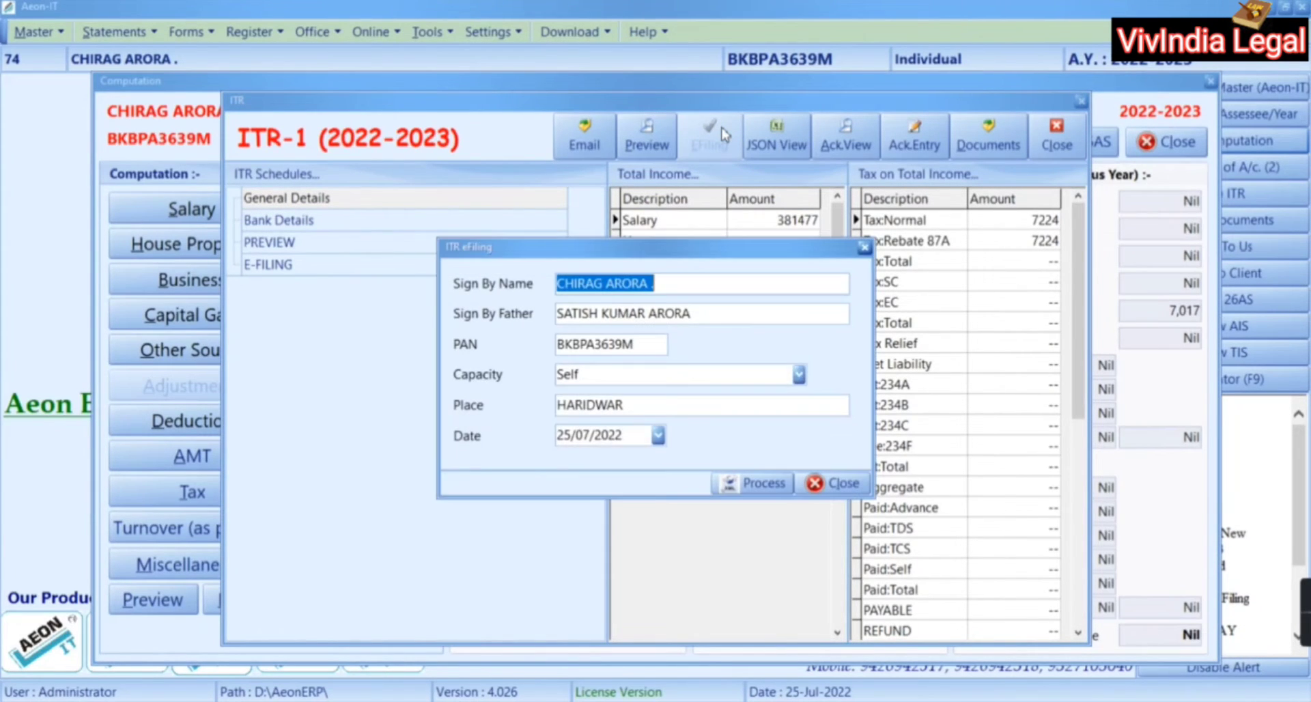
Process the signatory details, accept the 26AS, JSON-created and validation notices, and confirm the upload
{"action": "left_click", "coordinate": [765, 483]}
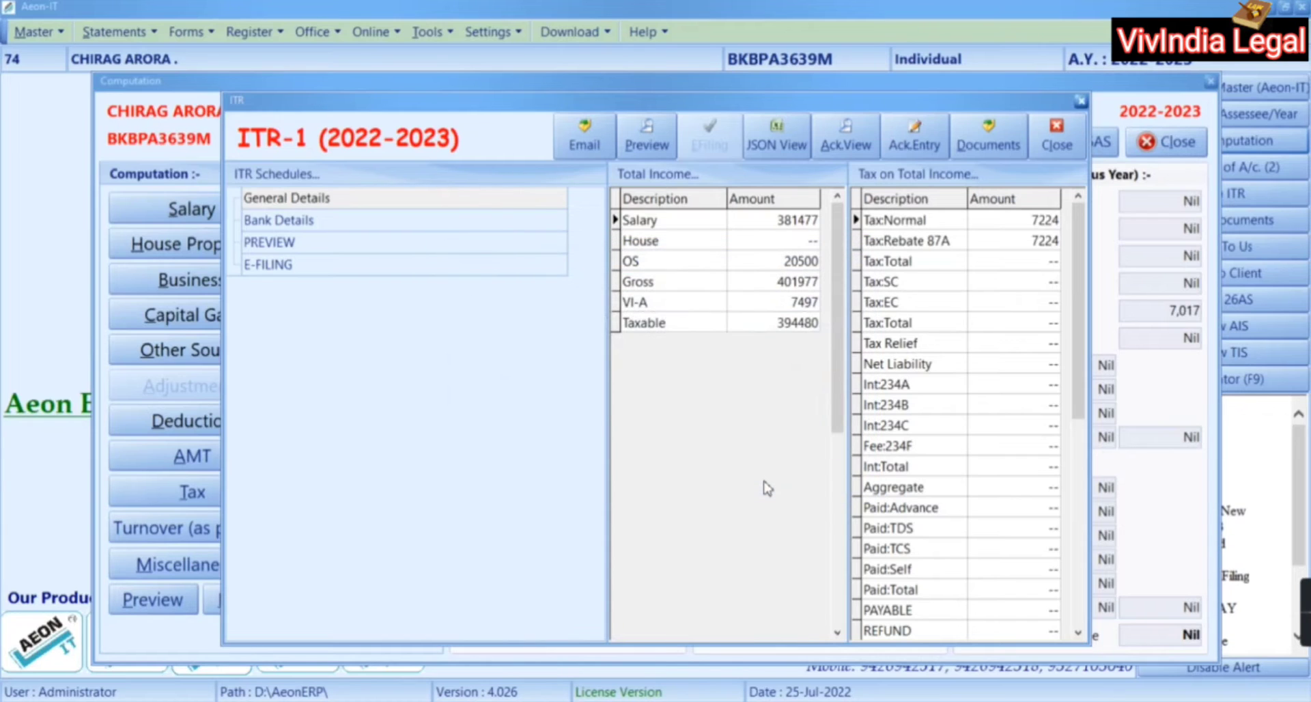
{"action": "left_click", "coordinate": [655, 397]}
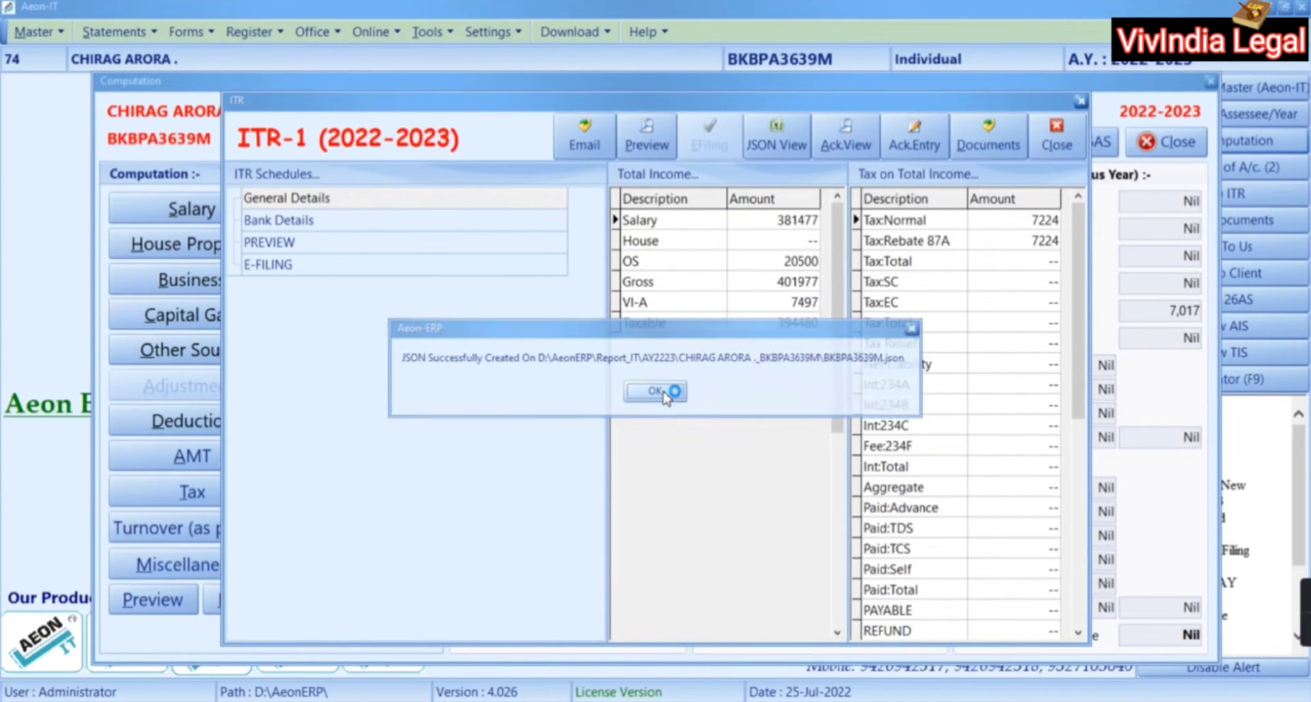
{"action": "left_click", "coordinate": [666, 393]}
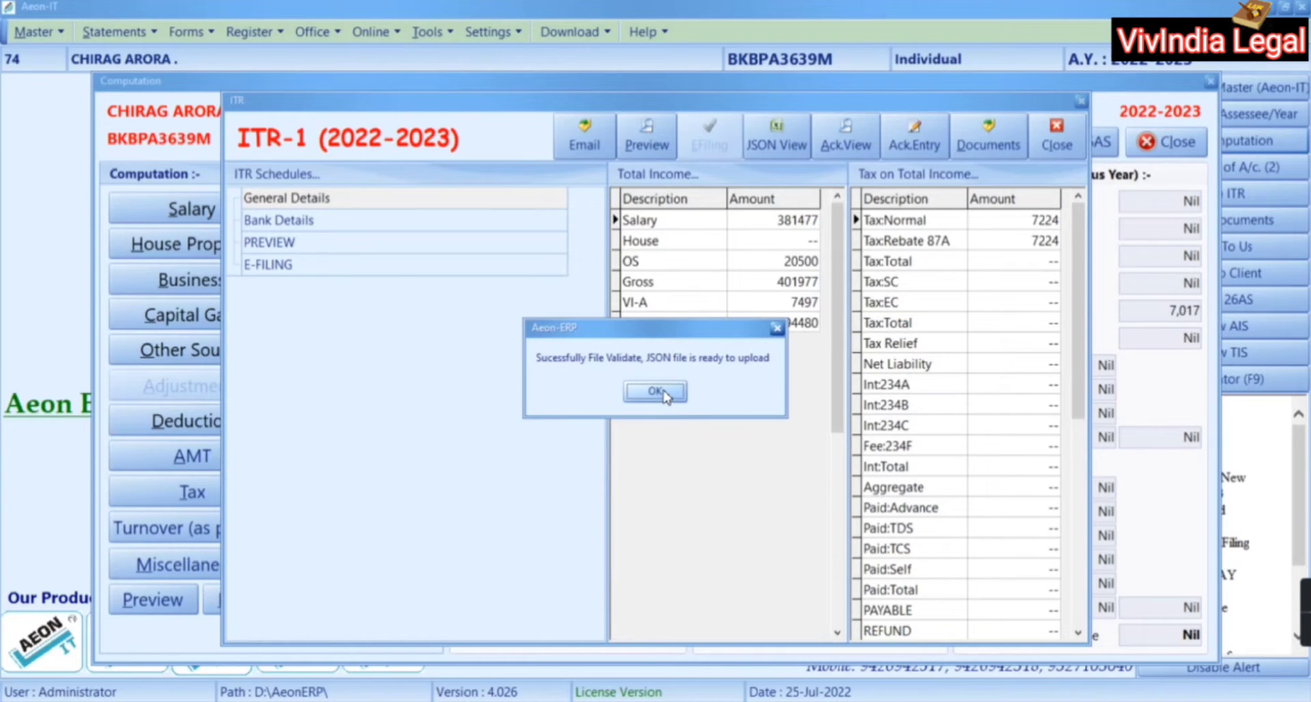
{"action": "left_click", "coordinate": [656, 394]}
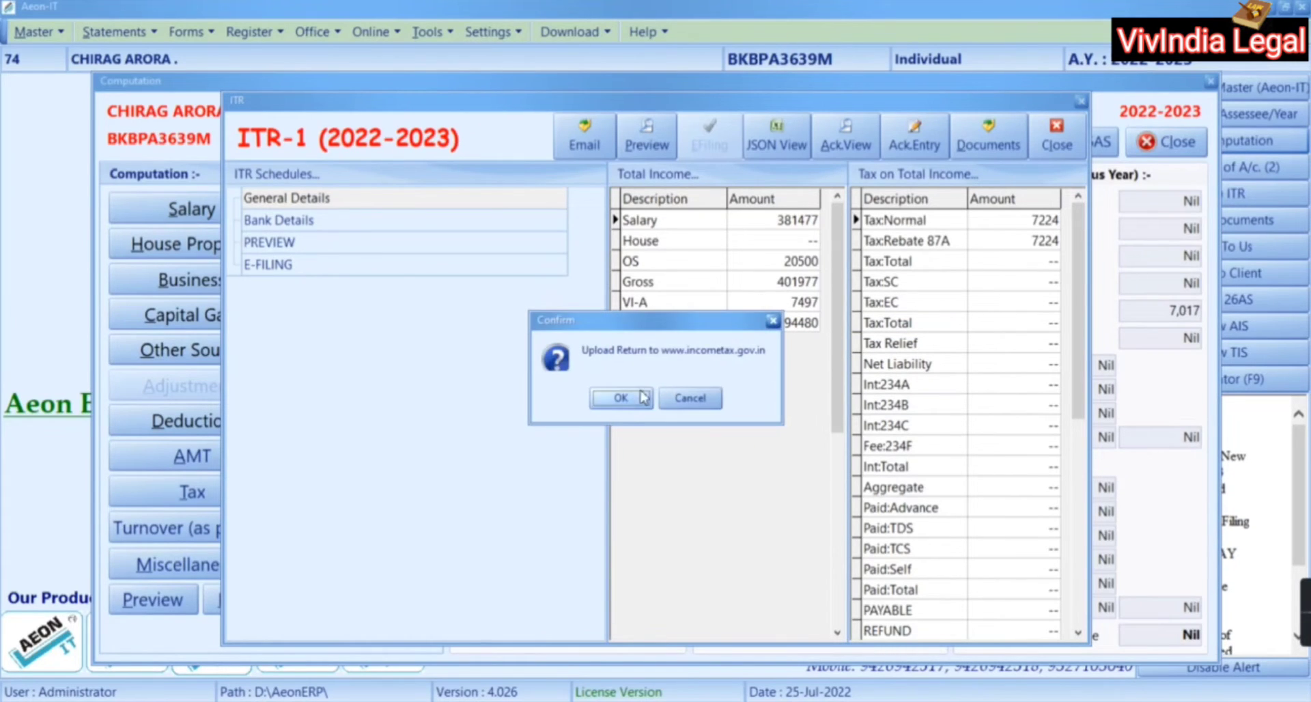
{"action": "left_click", "coordinate": [627, 404]}
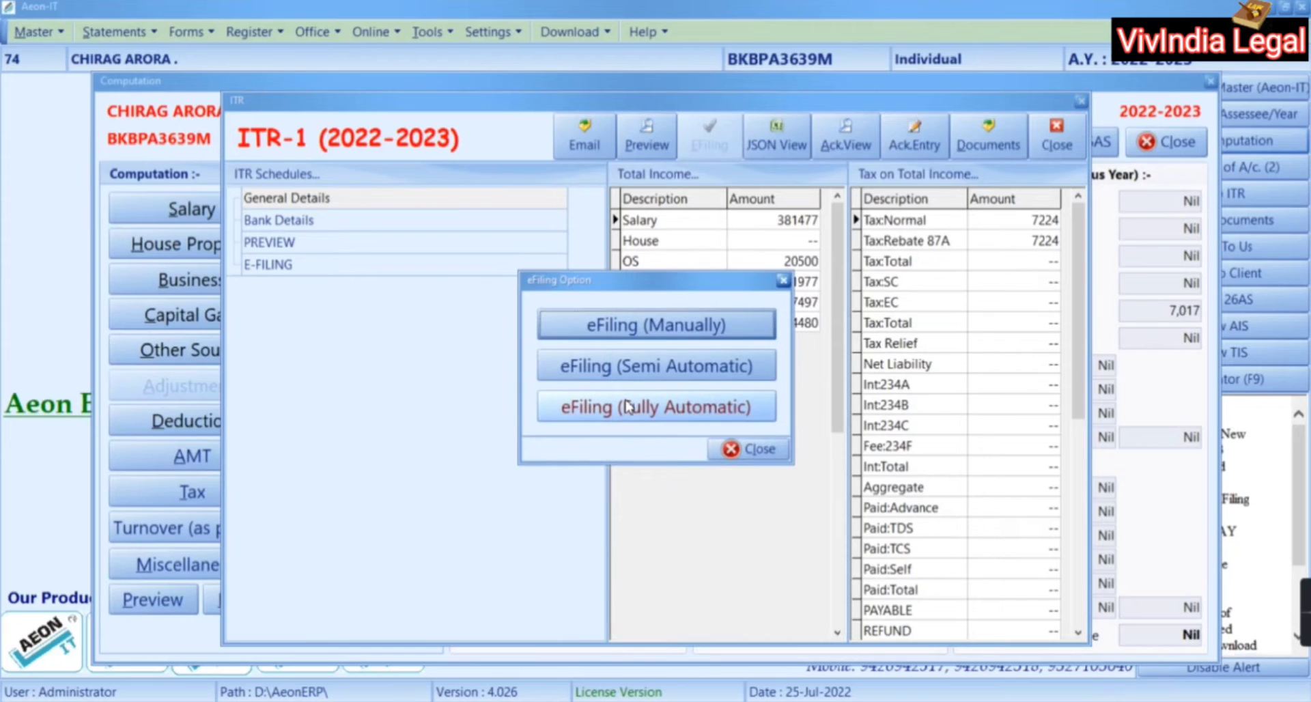
Choose semi-automatic e-filing and log in with the taxpayer's PAN, portal password and date of birth
{"action": "left_click", "coordinate": [624, 378]}
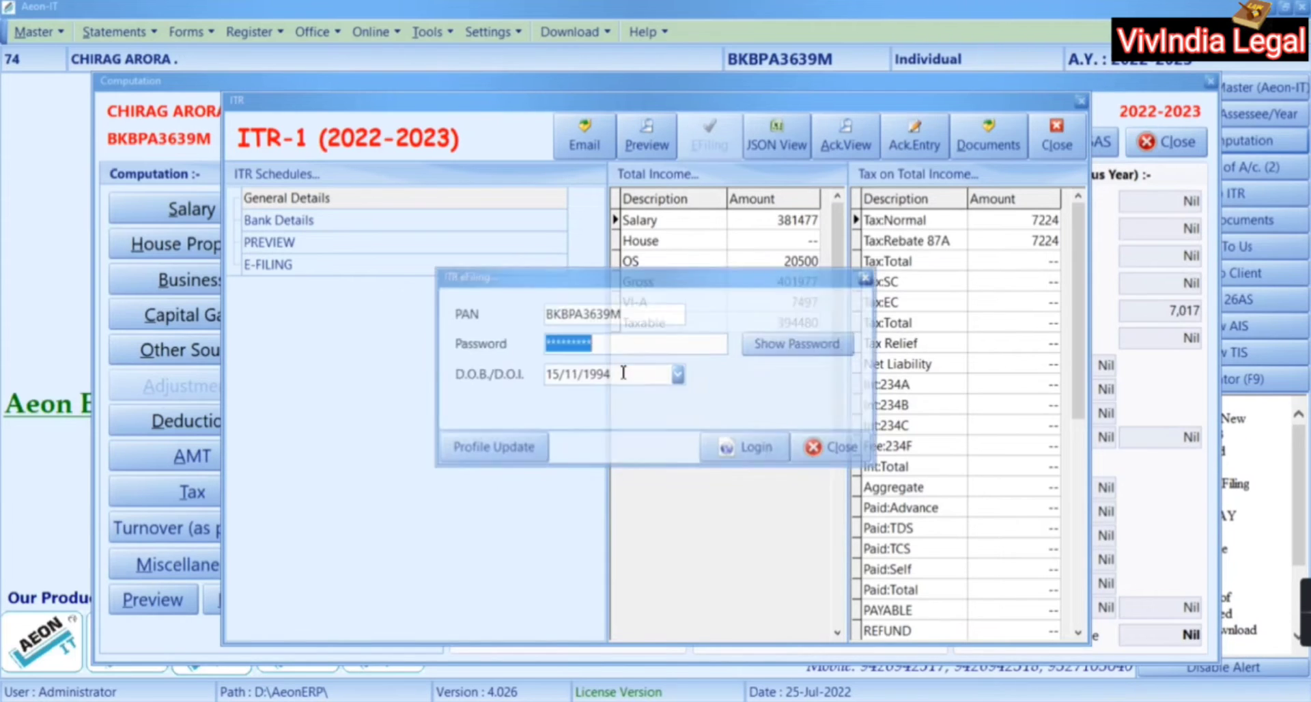
{"action": "left_click", "coordinate": [722, 456]}
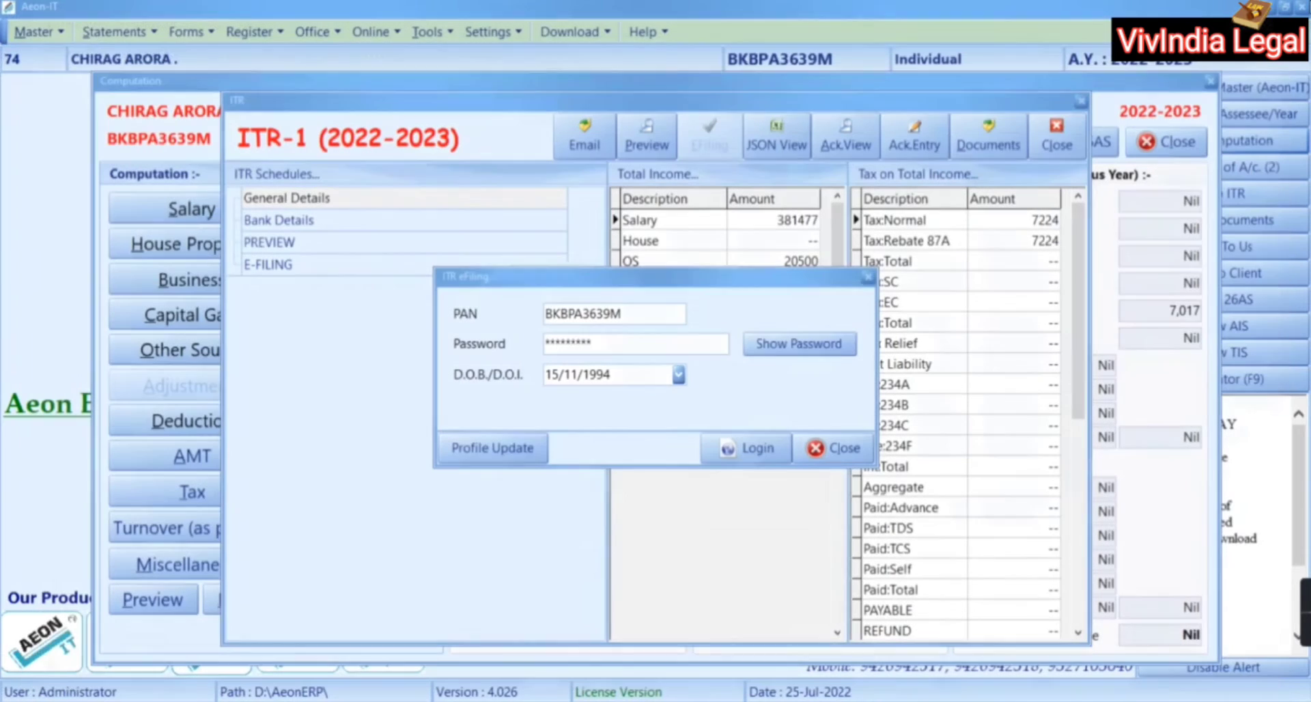
{"action": "left_click", "coordinate": [760, 450]}
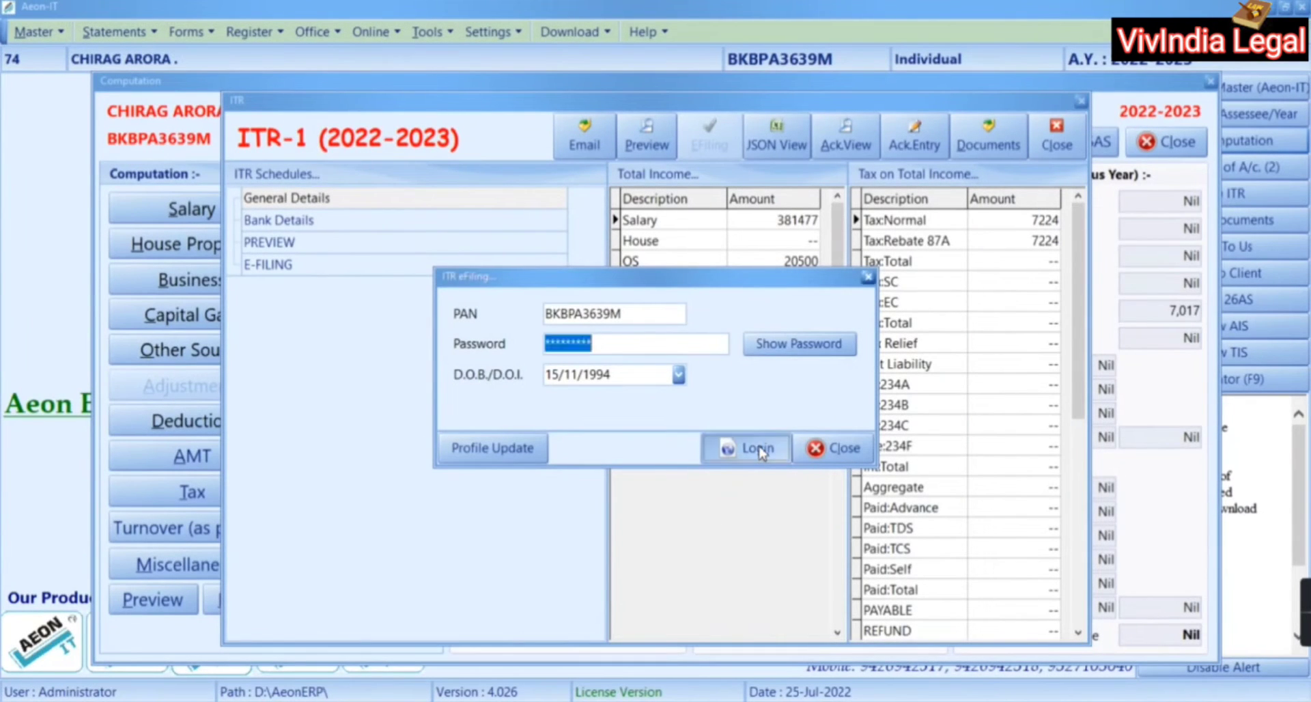
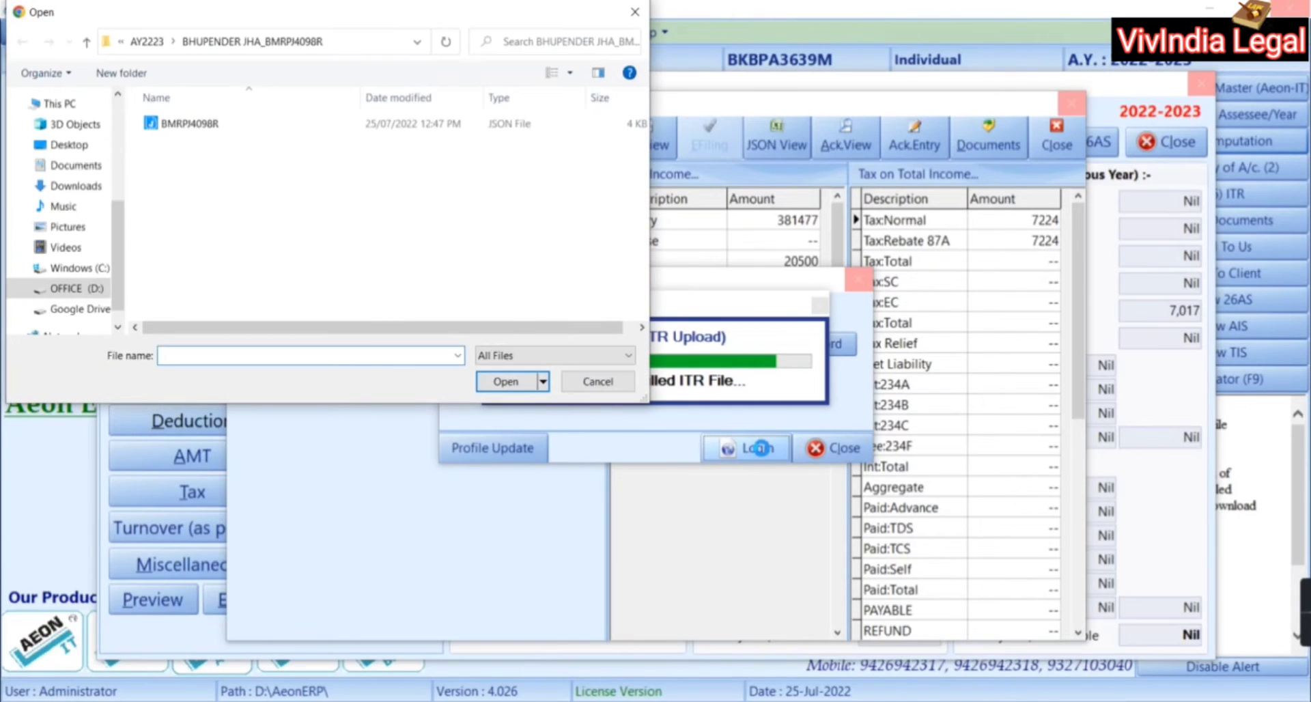
Enter the D:\AeonERP\Report_IT\AY2223 path to pick the return's JSON file for upload
{"action": "type", "text": "D:\\AeonERP\\Report_"}
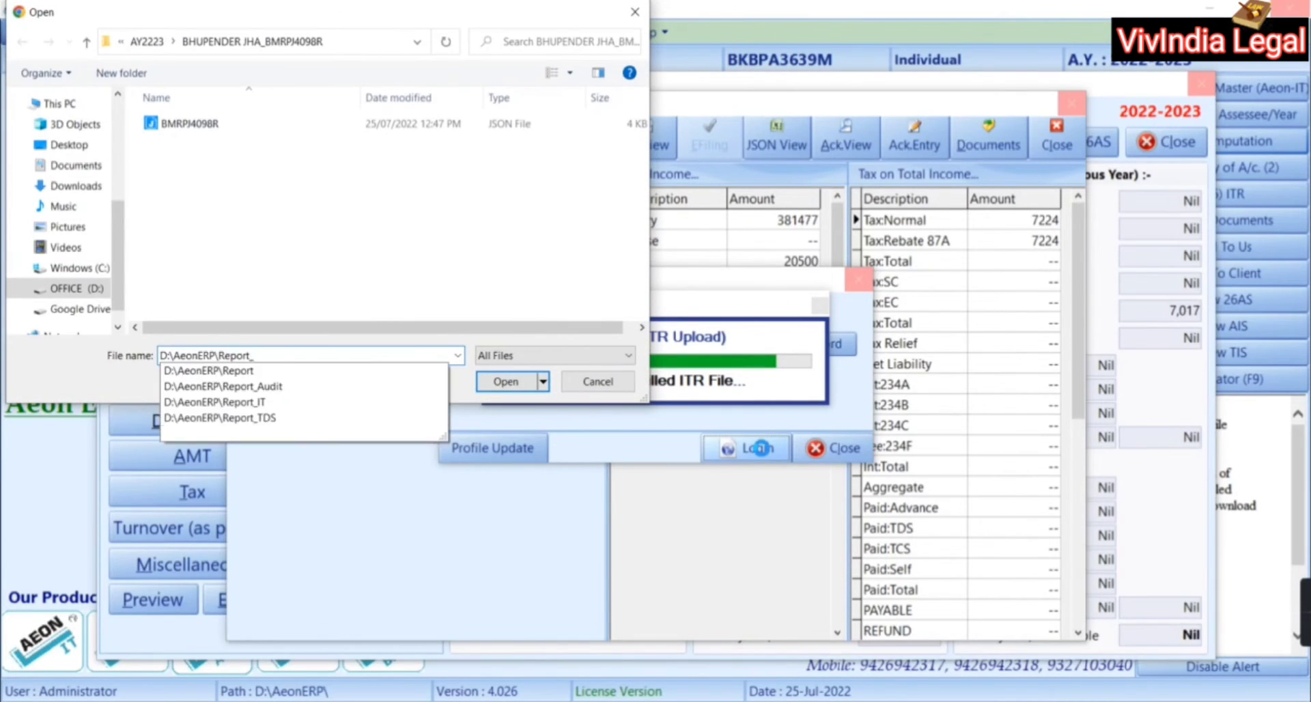
{"action": "type", "text": "IT\\AY2223\\C"}
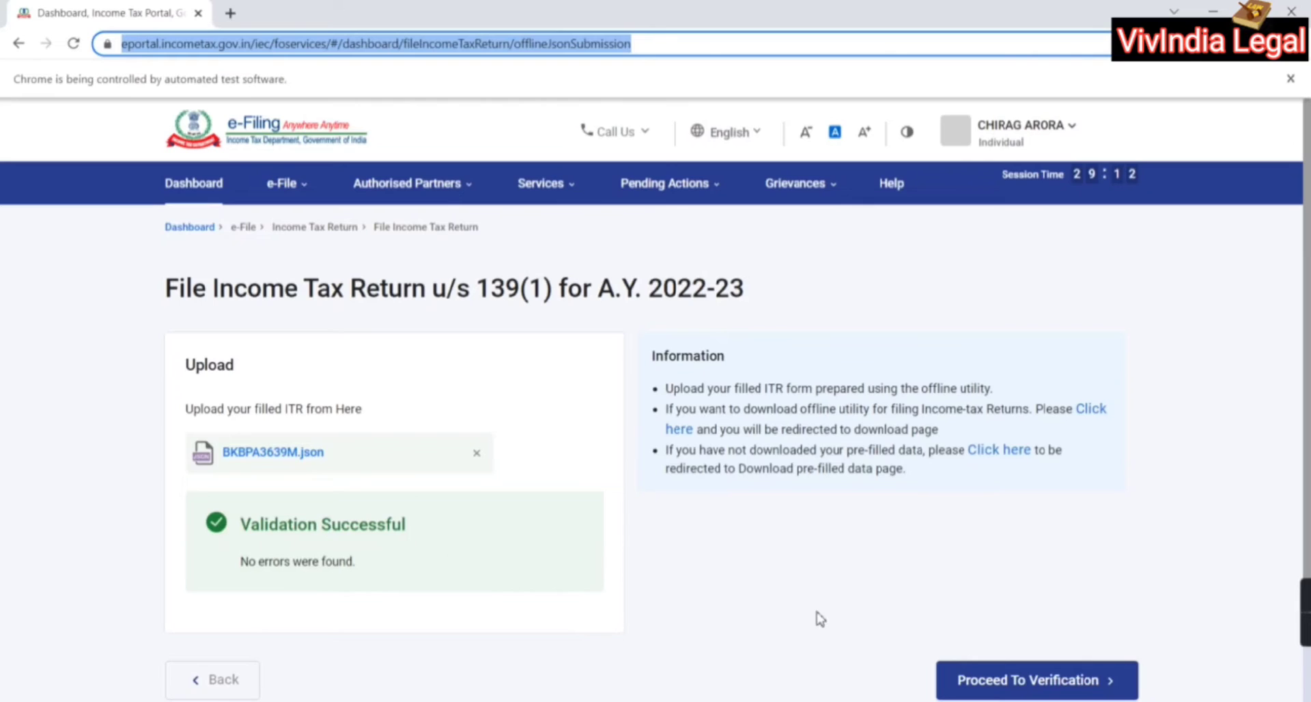
Submit the validated return with the eVerify Later option and confirm the submission
{"action": "scroll", "coordinate": [819, 617], "scroll_direction": "down", "scroll_amount": 3}
{"action": "left_click", "coordinate": [976, 579]}
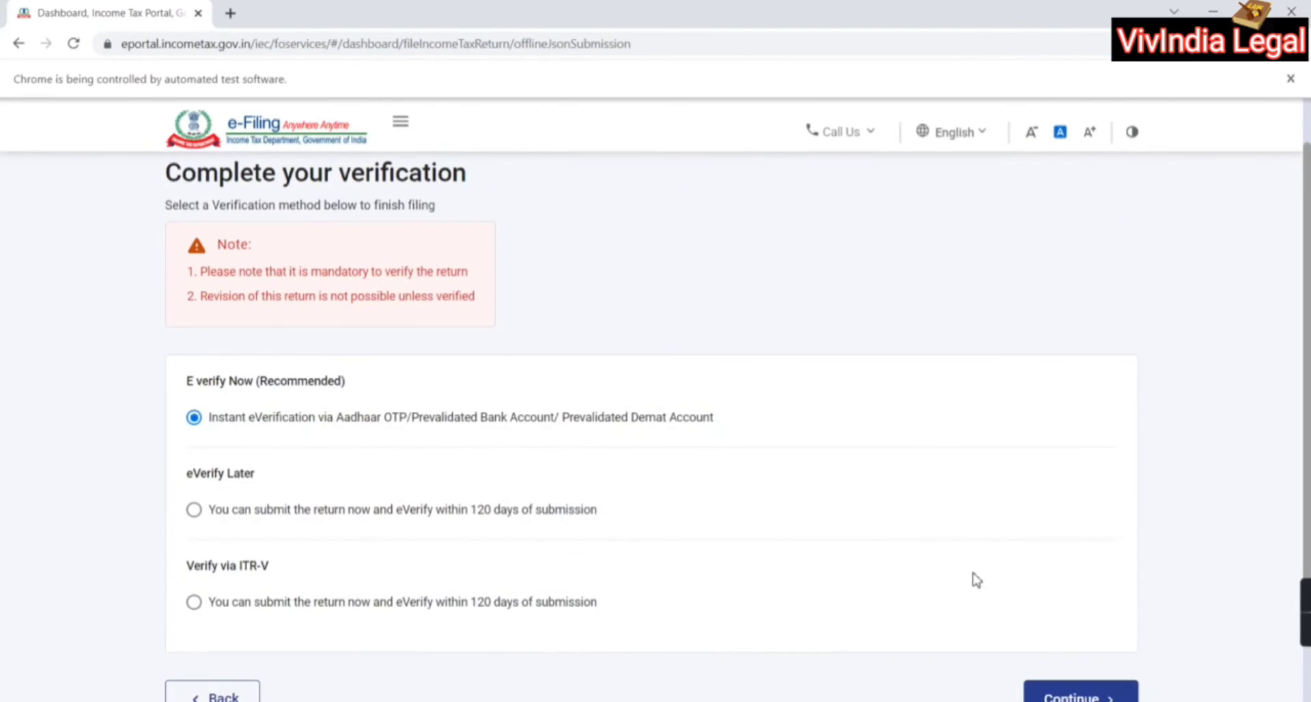
{"action": "left_click", "coordinate": [427, 517]}
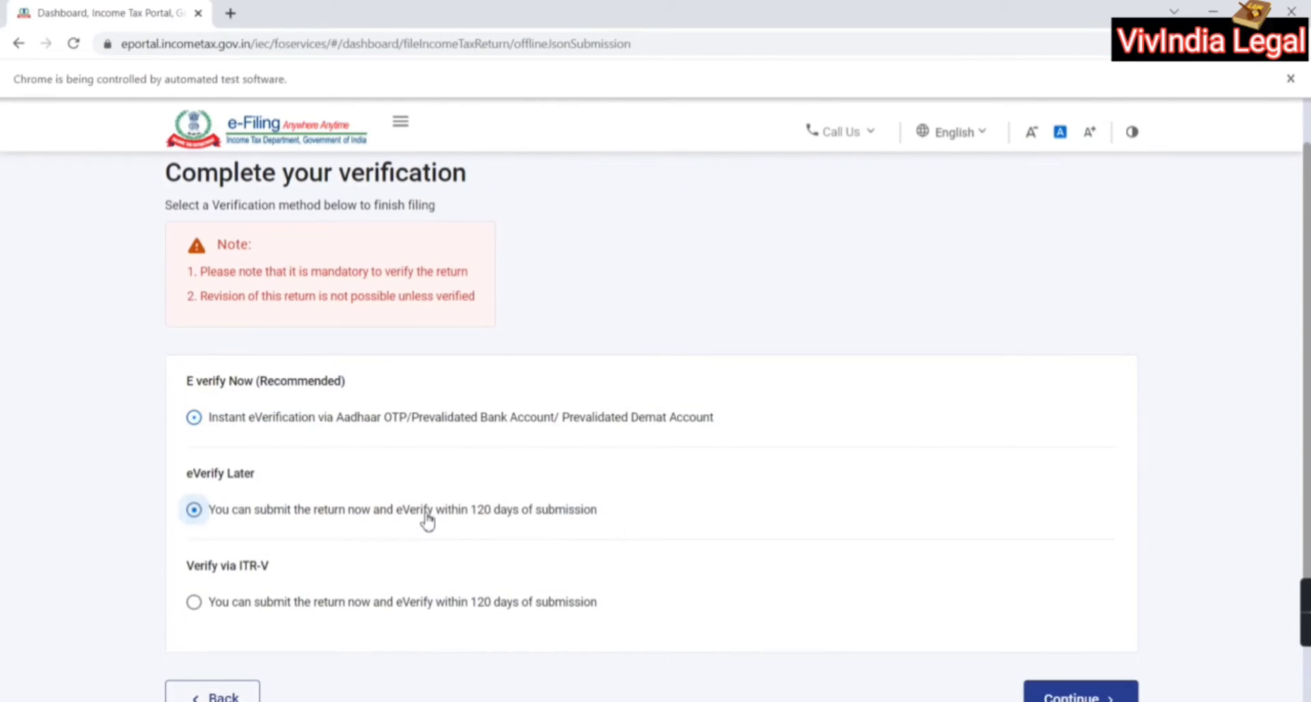
{"action": "scroll", "coordinate": [636, 539], "scroll_direction": "down", "scroll_amount": 3}
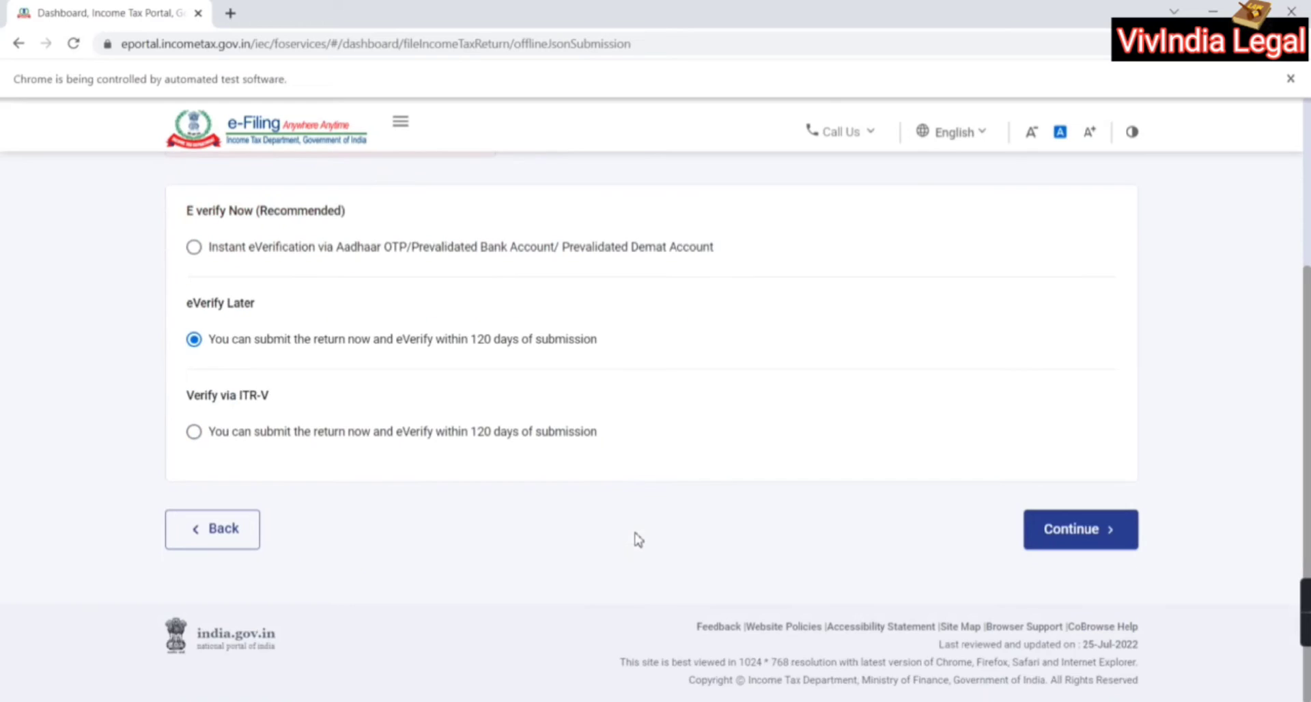
{"action": "left_click", "coordinate": [1091, 532]}
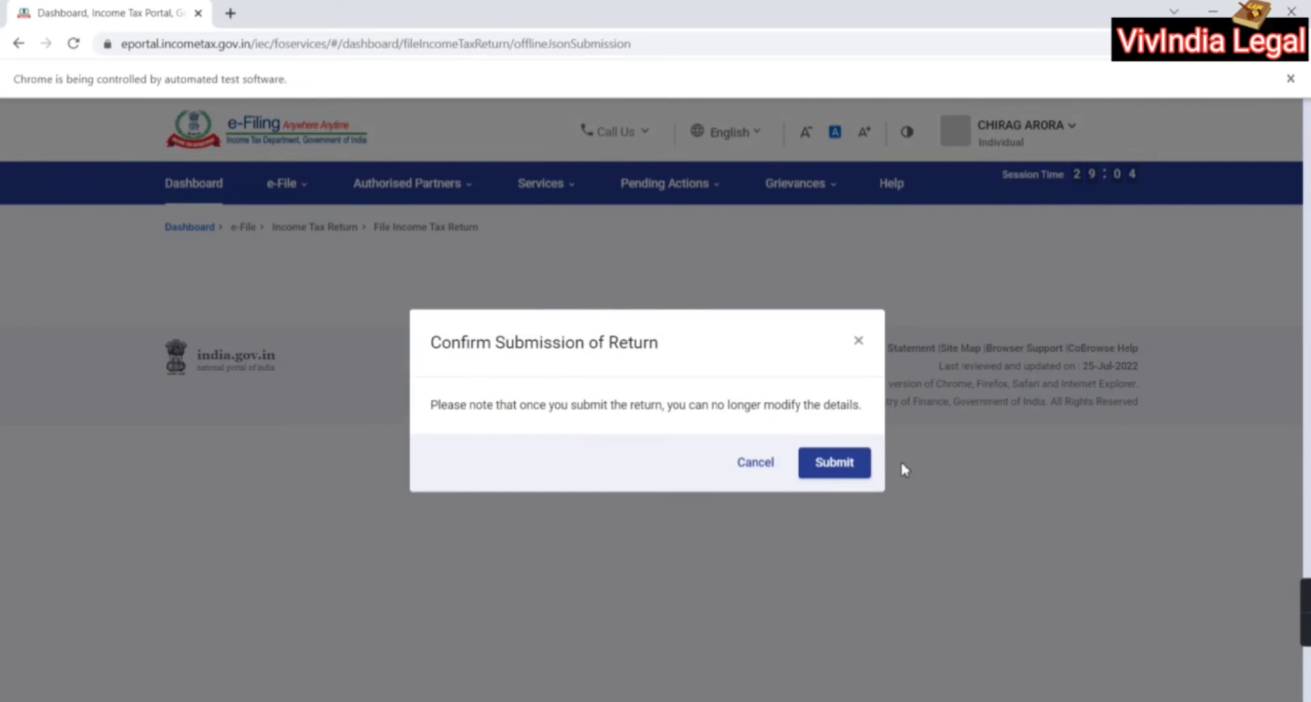
{"action": "left_click", "coordinate": [861, 462]}
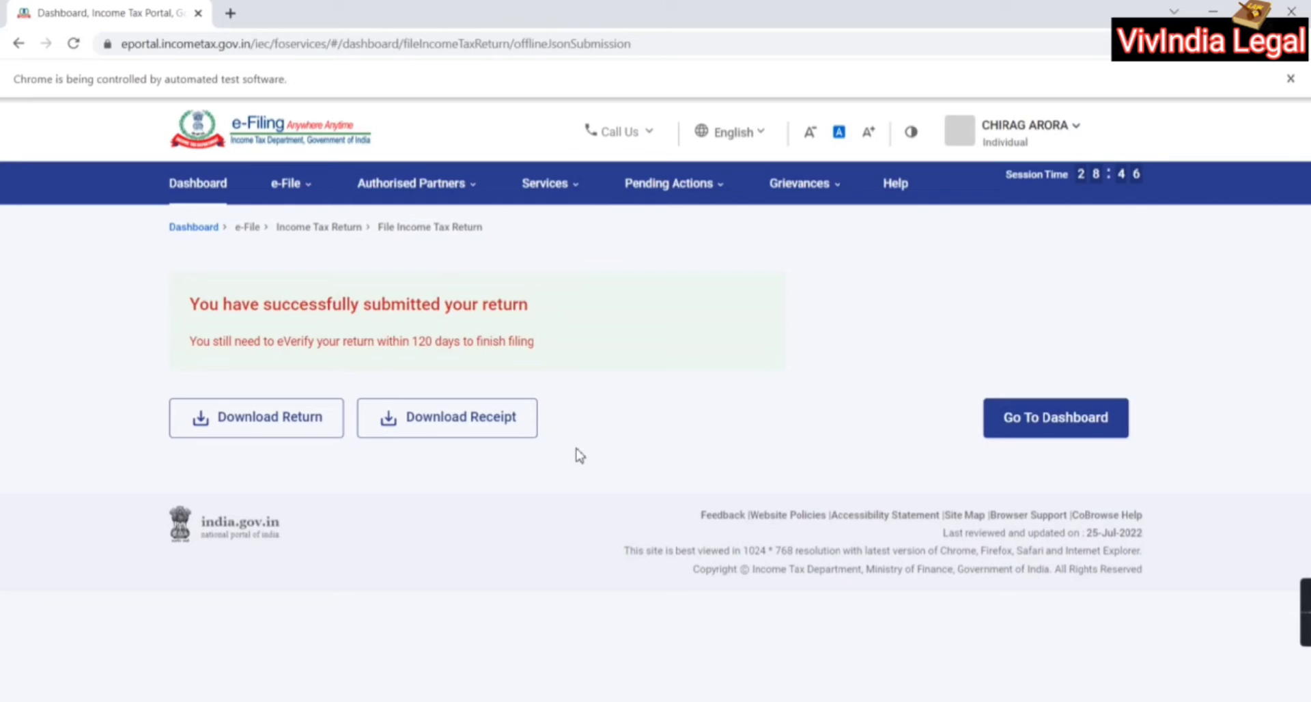
Go through e-File > Income Tax Returns to E-Verify Return and find the AY 2022-23 ITR 1
{"action": "left_click", "coordinate": [309, 193]}
{"action": "left_click", "coordinate": [309, 192]}
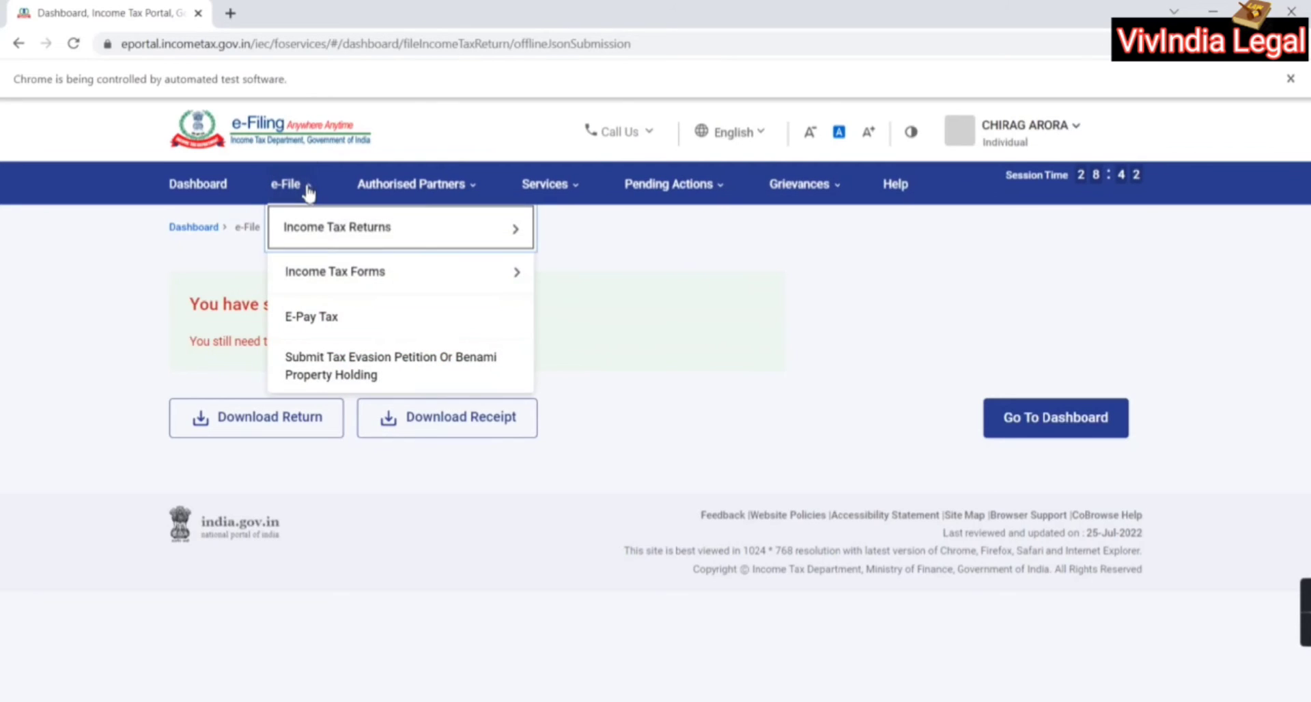
{"action": "mouse_move", "coordinate": [352, 235]}
{"action": "left_click", "coordinate": [316, 233]}
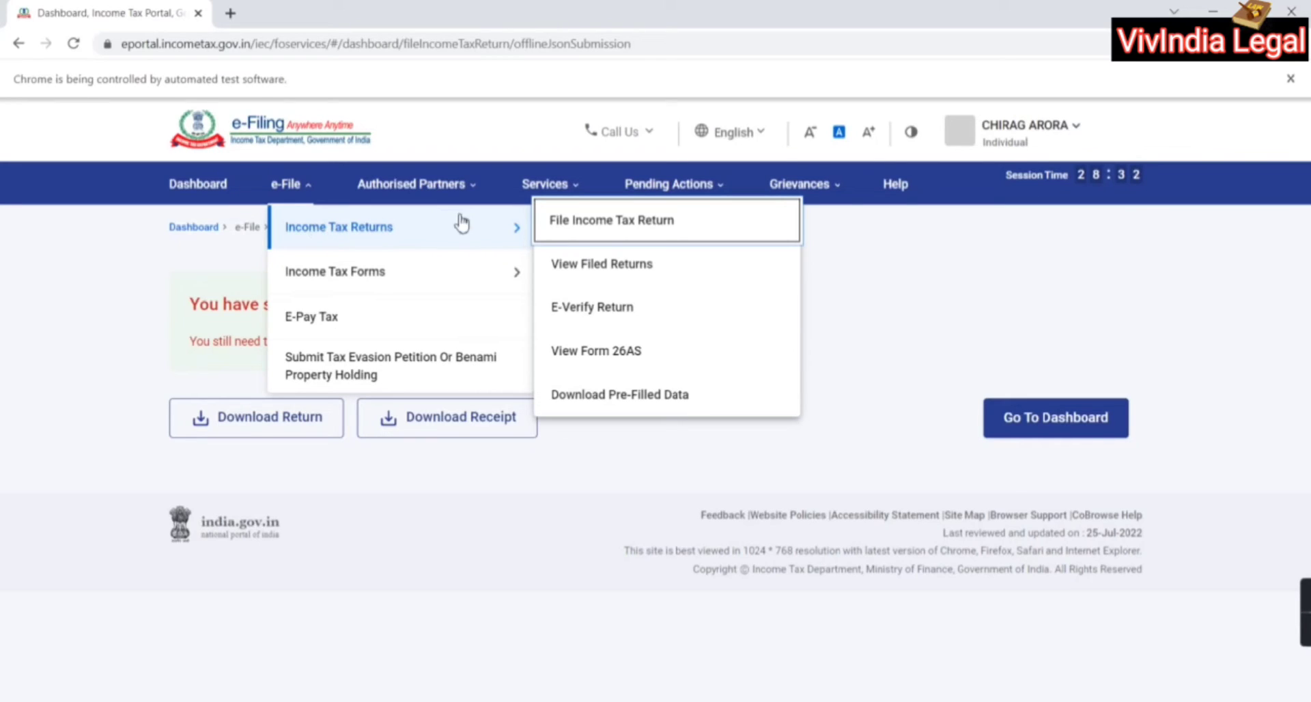
{"action": "left_click", "coordinate": [595, 306]}
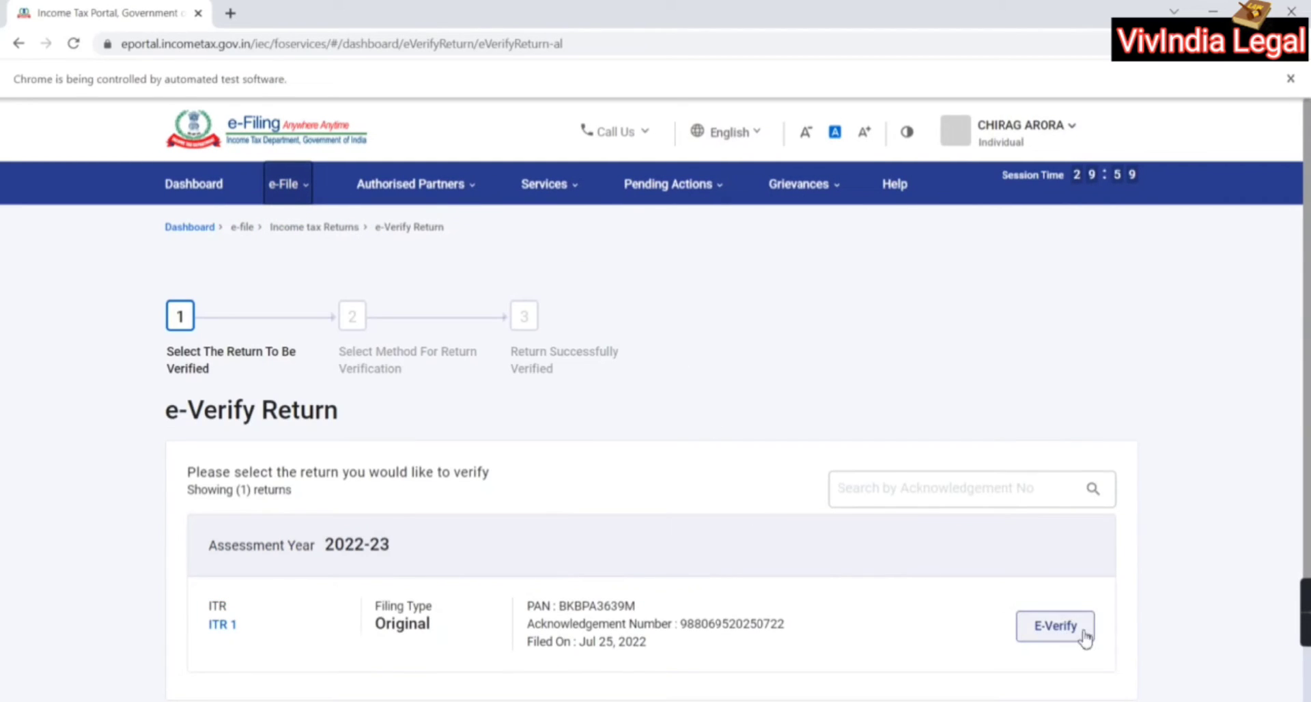
{"action": "scroll", "coordinate": [978, 593], "scroll_direction": "down", "scroll_amount": 1}
{"action": "scroll", "coordinate": [978, 593], "scroll_direction": "down", "scroll_amount": 2}
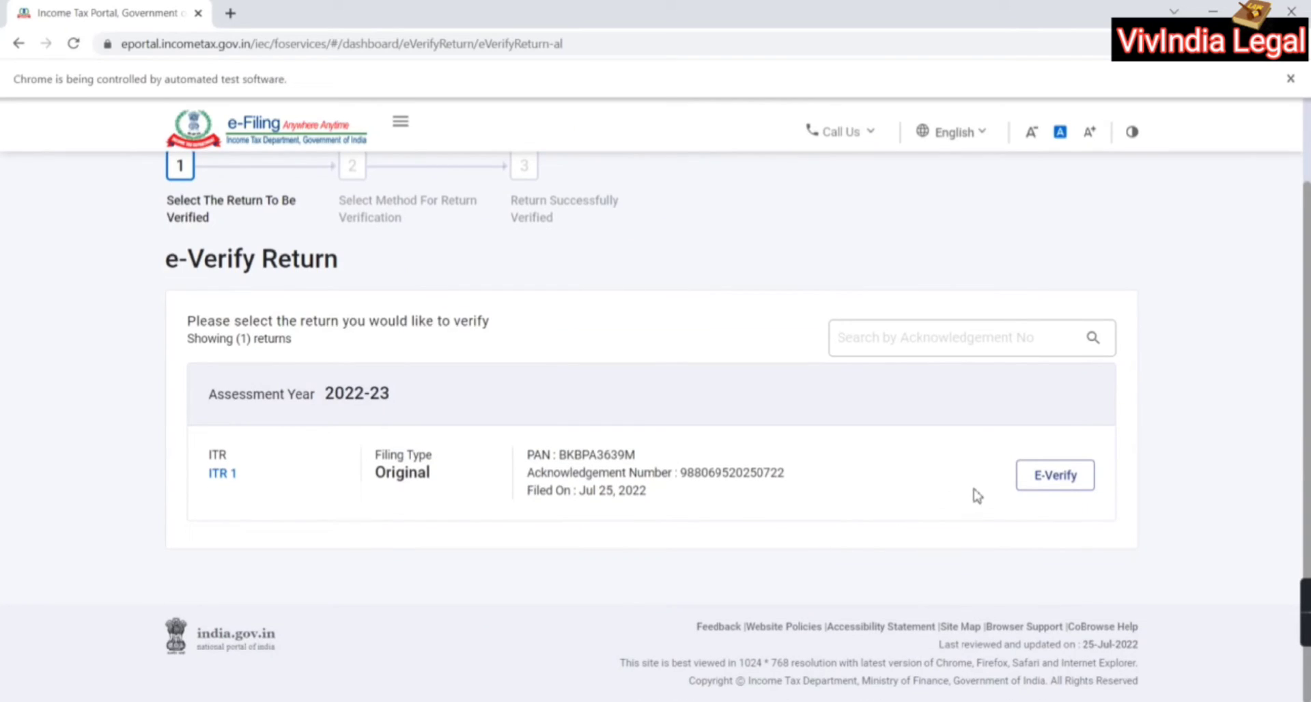
E-verify the ITR 1 via OTP on the Aadhaar-registered mobile, agreeing to validation and requesting the OTP
{"action": "left_click", "coordinate": [1065, 481]}
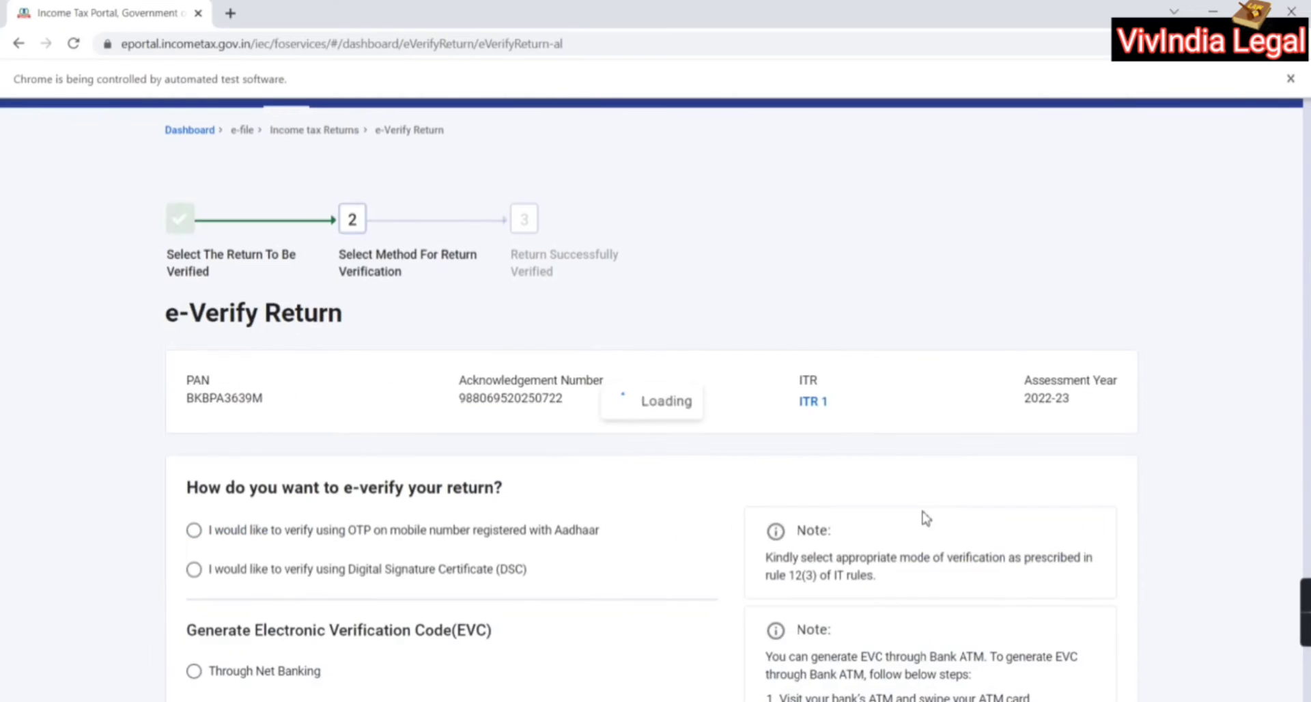
{"action": "left_click", "coordinate": [353, 532]}
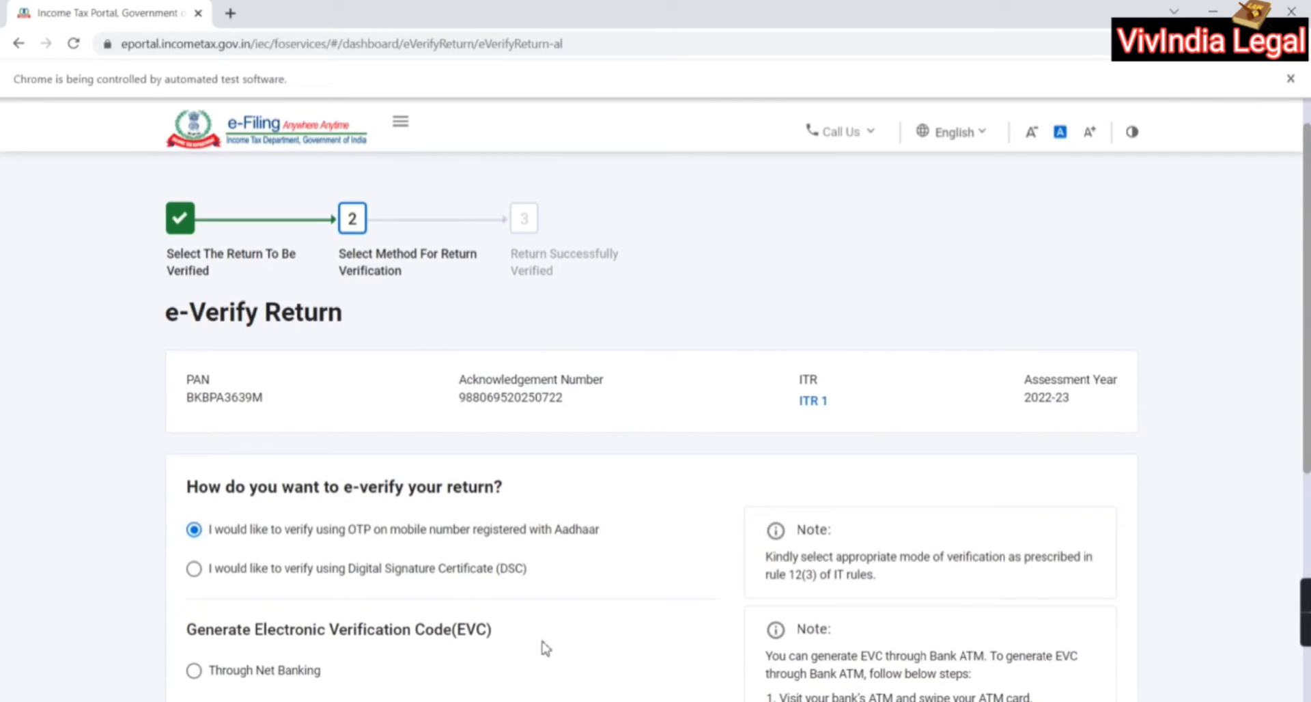
{"action": "scroll", "coordinate": [546, 608], "scroll_direction": "down", "scroll_amount": 2}
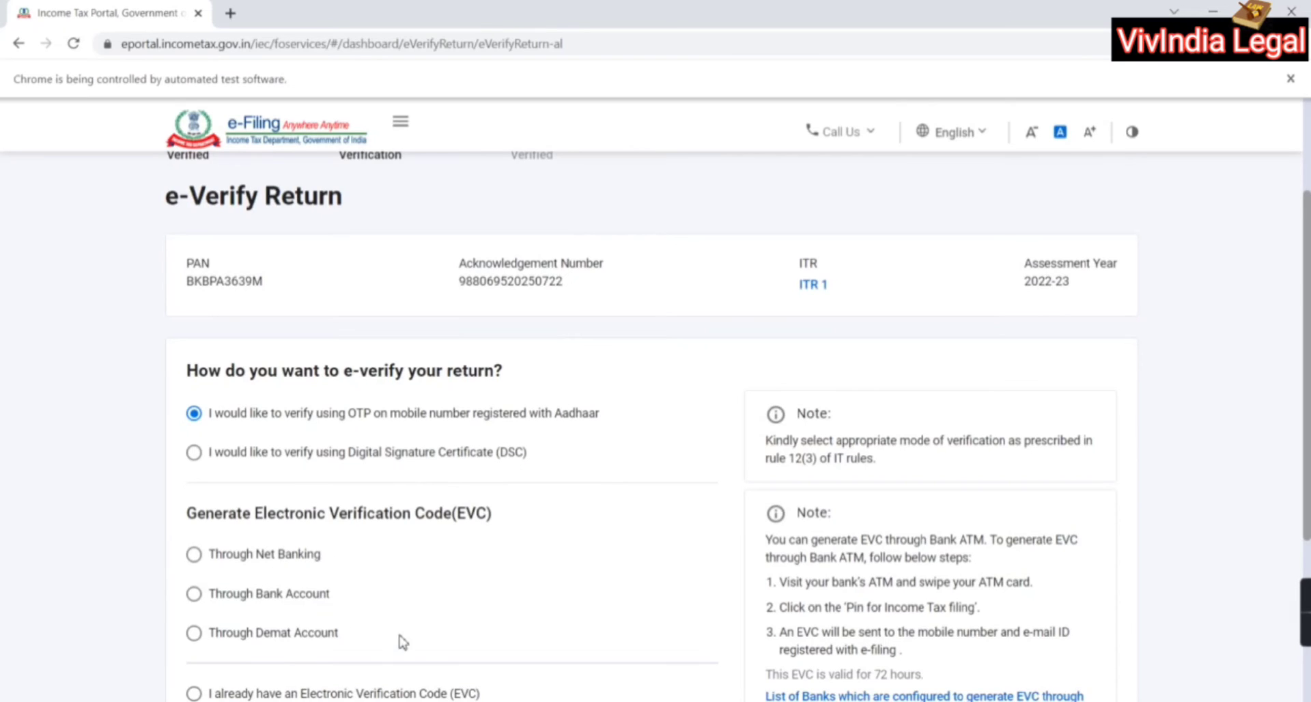
{"action": "scroll", "coordinate": [401, 640], "scroll_direction": "down", "scroll_amount": 2}
{"action": "scroll", "coordinate": [362, 614], "scroll_direction": "up", "scroll_amount": 2}
{"action": "scroll", "coordinate": [580, 457], "scroll_direction": "down", "scroll_amount": 2}
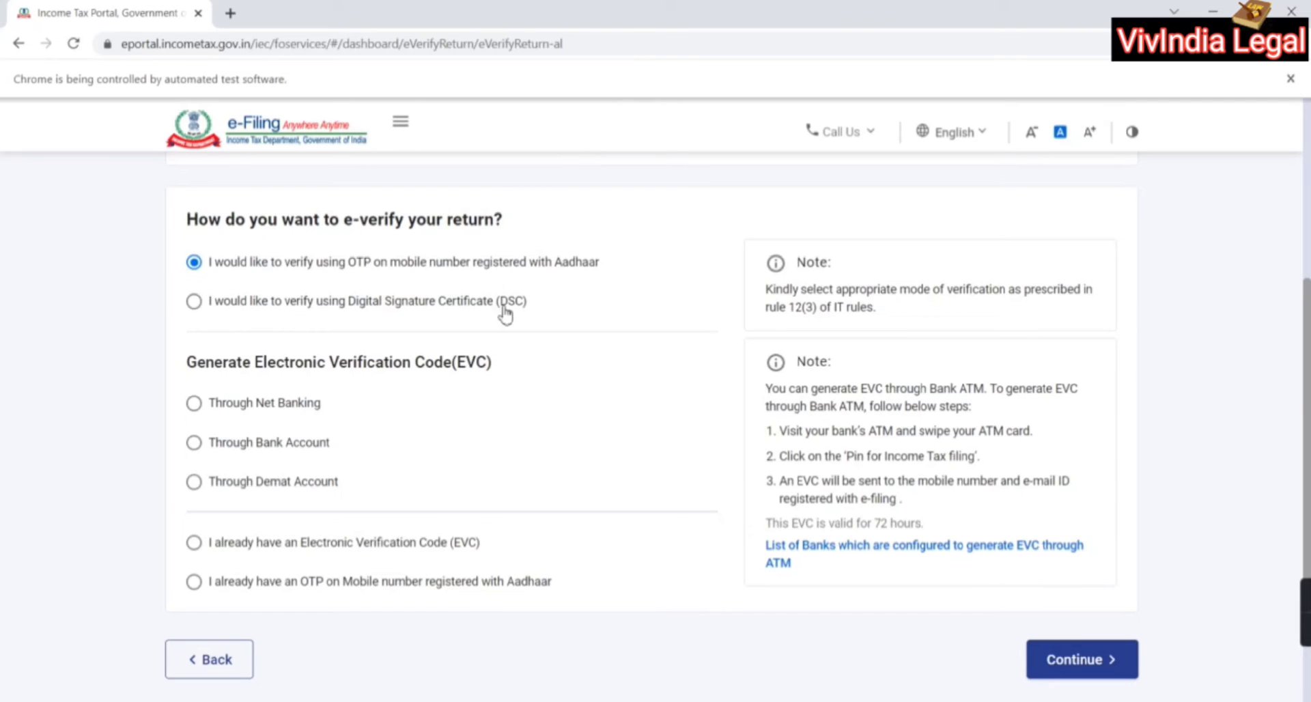
{"action": "left_click", "coordinate": [1108, 661]}
{"action": "left_click", "coordinate": [558, 439]}
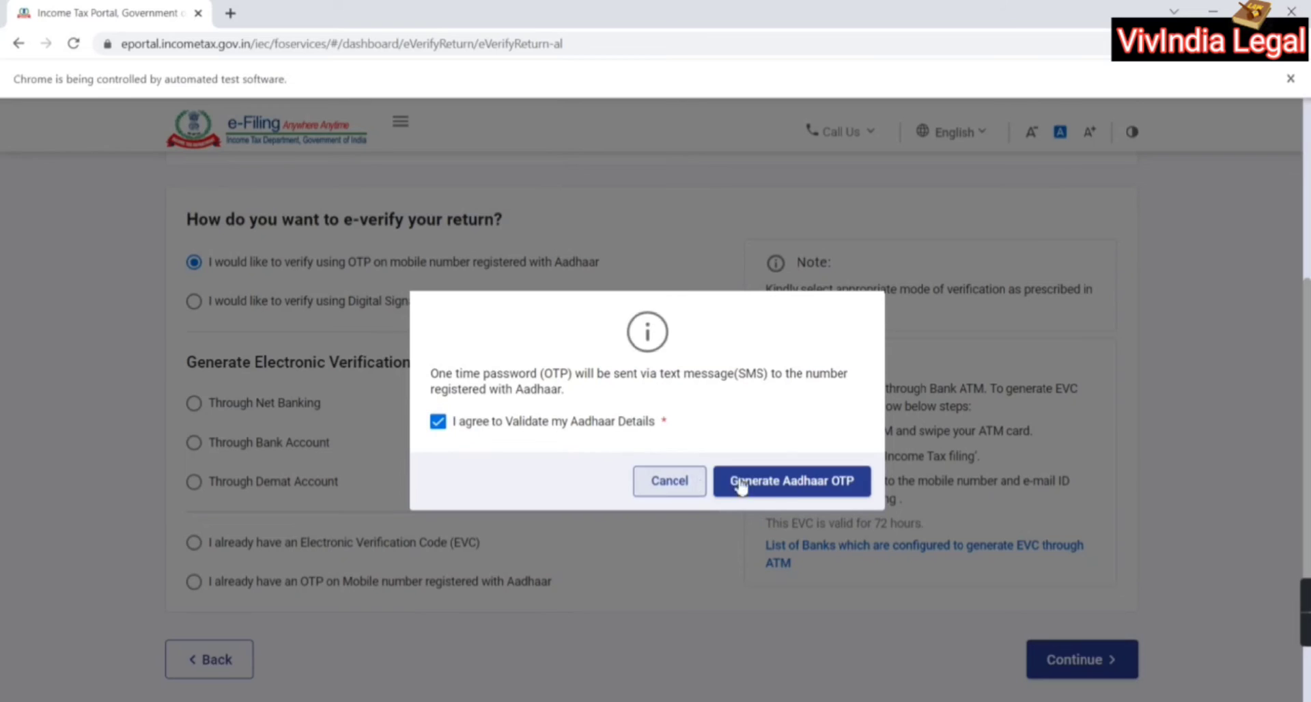
{"action": "left_click", "coordinate": [749, 483]}
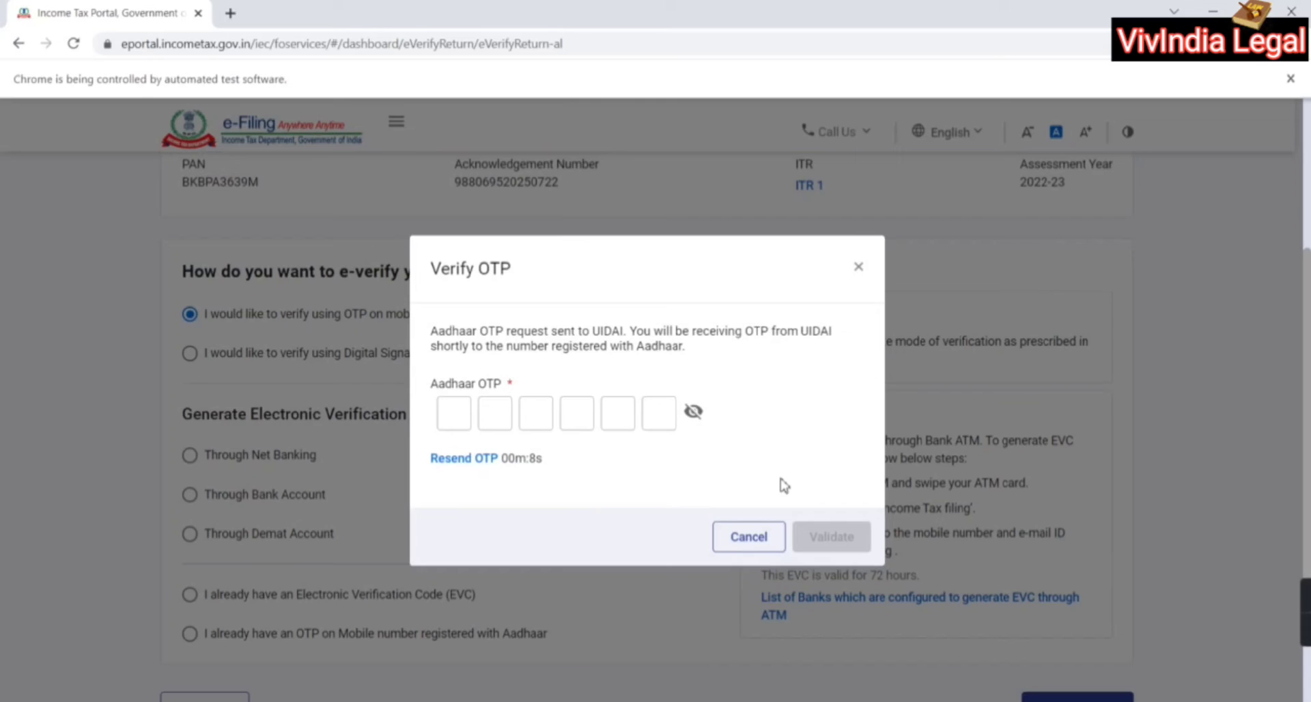
Enter the six-digit Aadhaar OTP and validate it to complete e-verification
{"action": "left_click", "coordinate": [458, 410]}
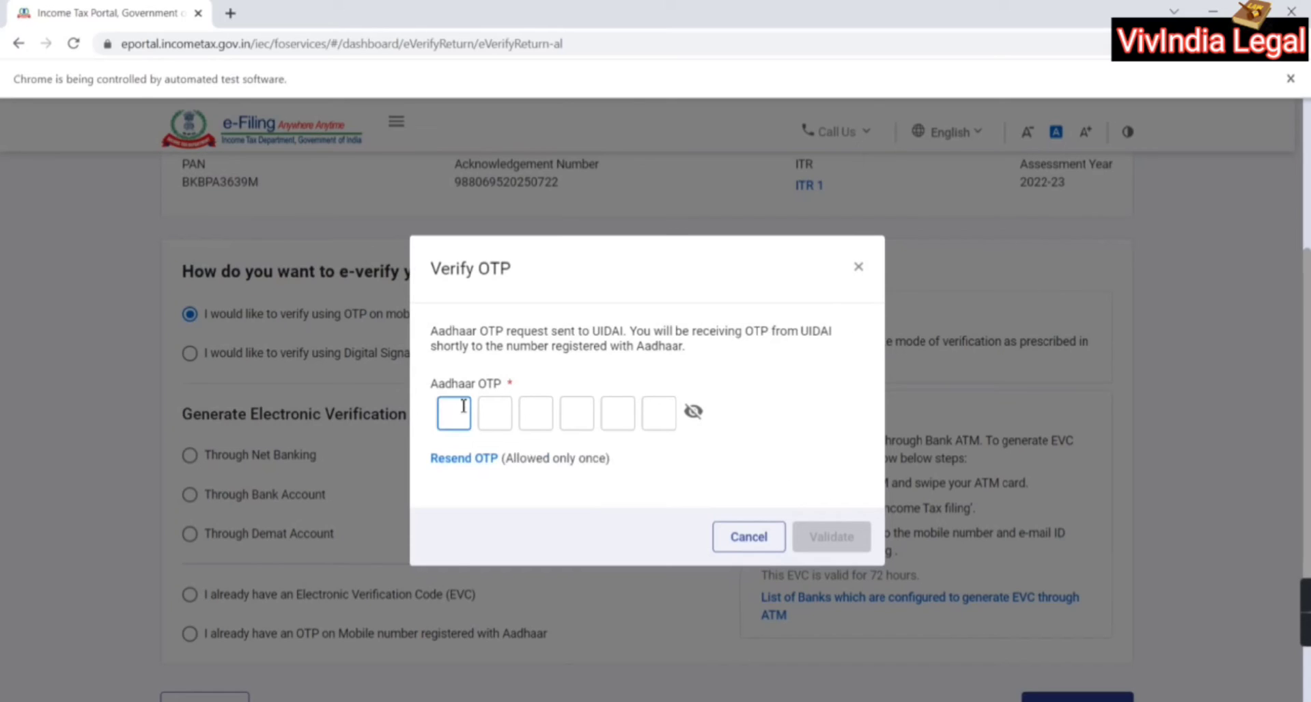
{"action": "type", "text": "123456"}
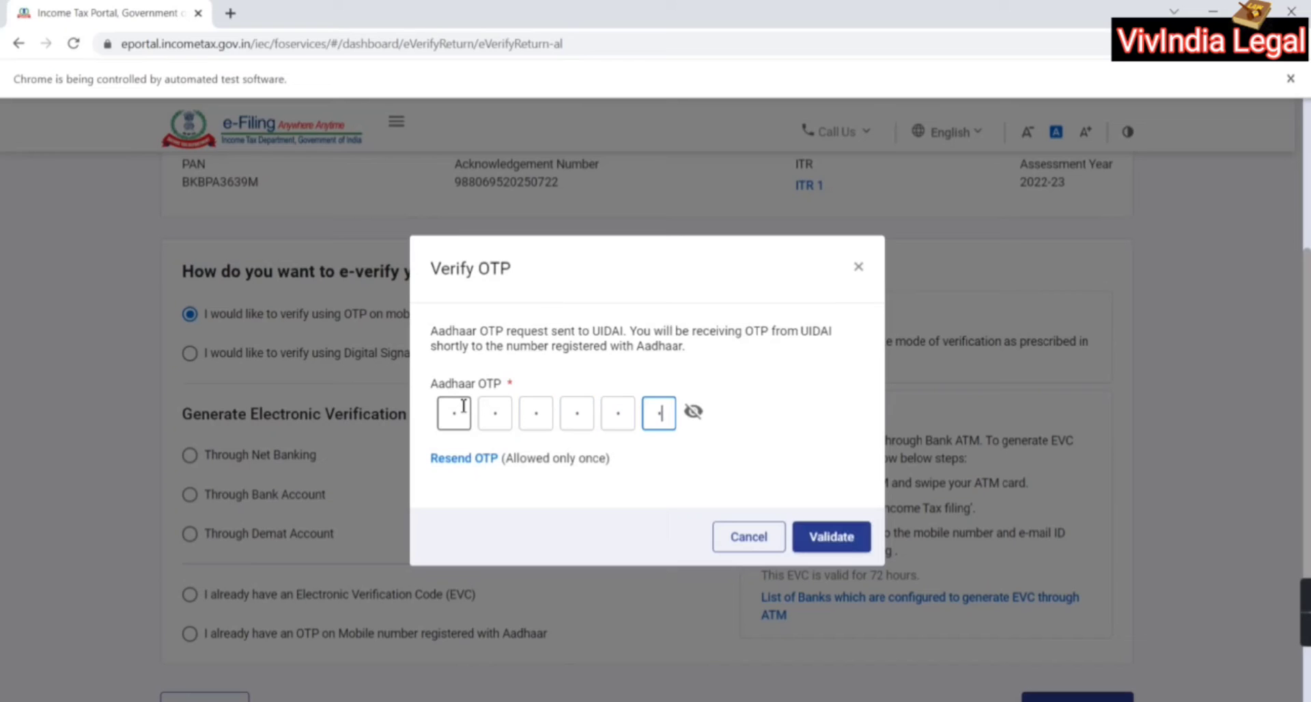
{"action": "left_click", "coordinate": [833, 543]}
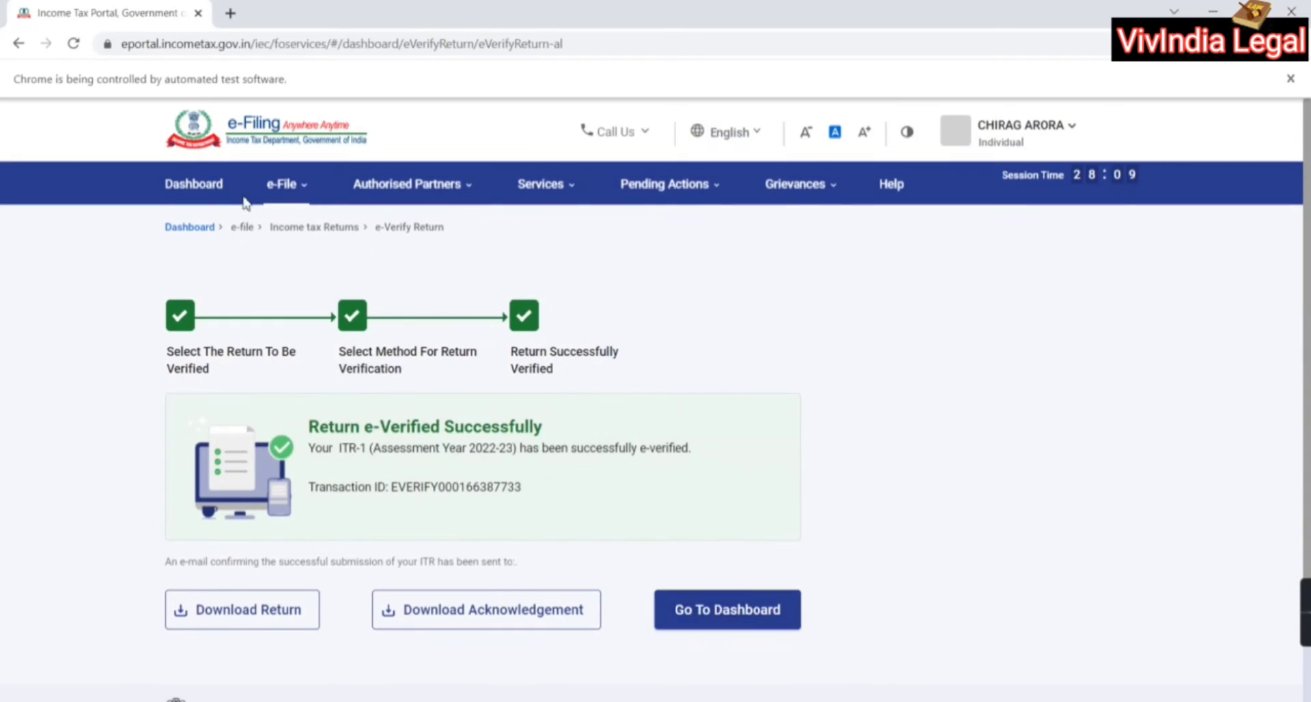
From View Filed Returns, save the AY 2022-23 ITR-1 form PDF to the Desktop
{"action": "left_click", "coordinate": [298, 190]}
{"action": "mouse_move", "coordinate": [342, 226]}
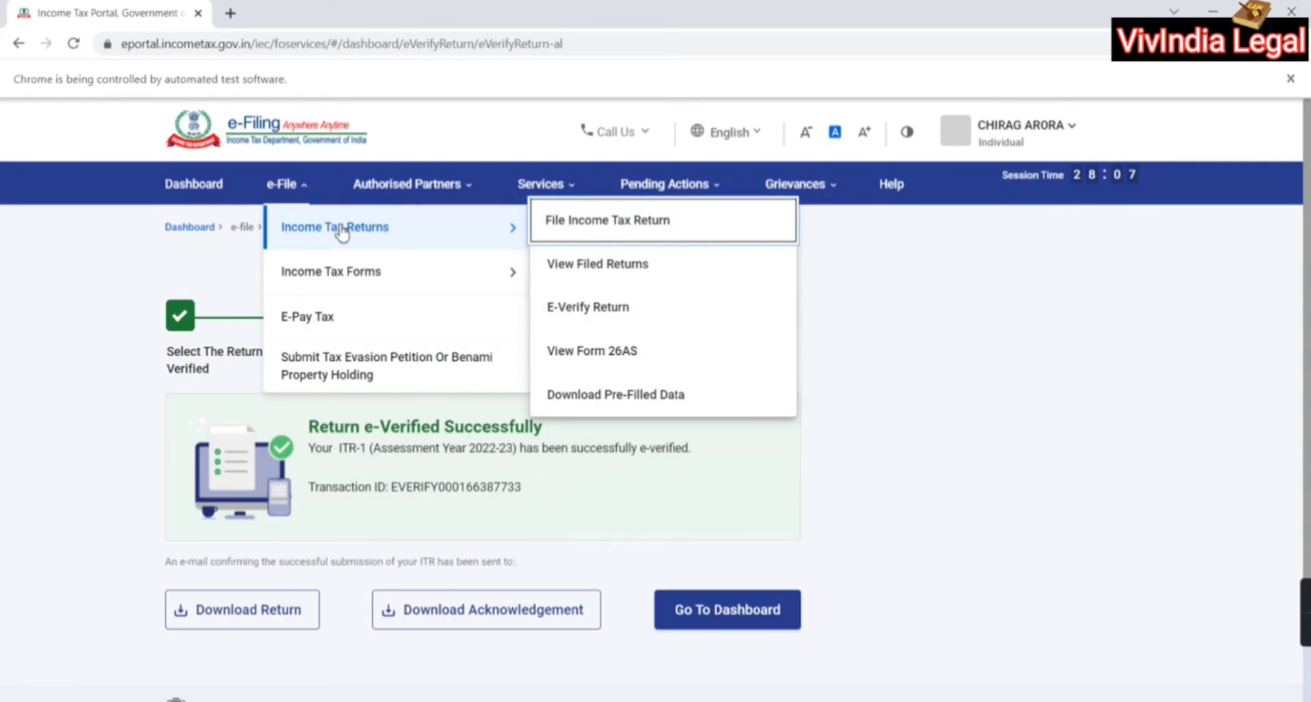
{"action": "left_click", "coordinate": [610, 274]}
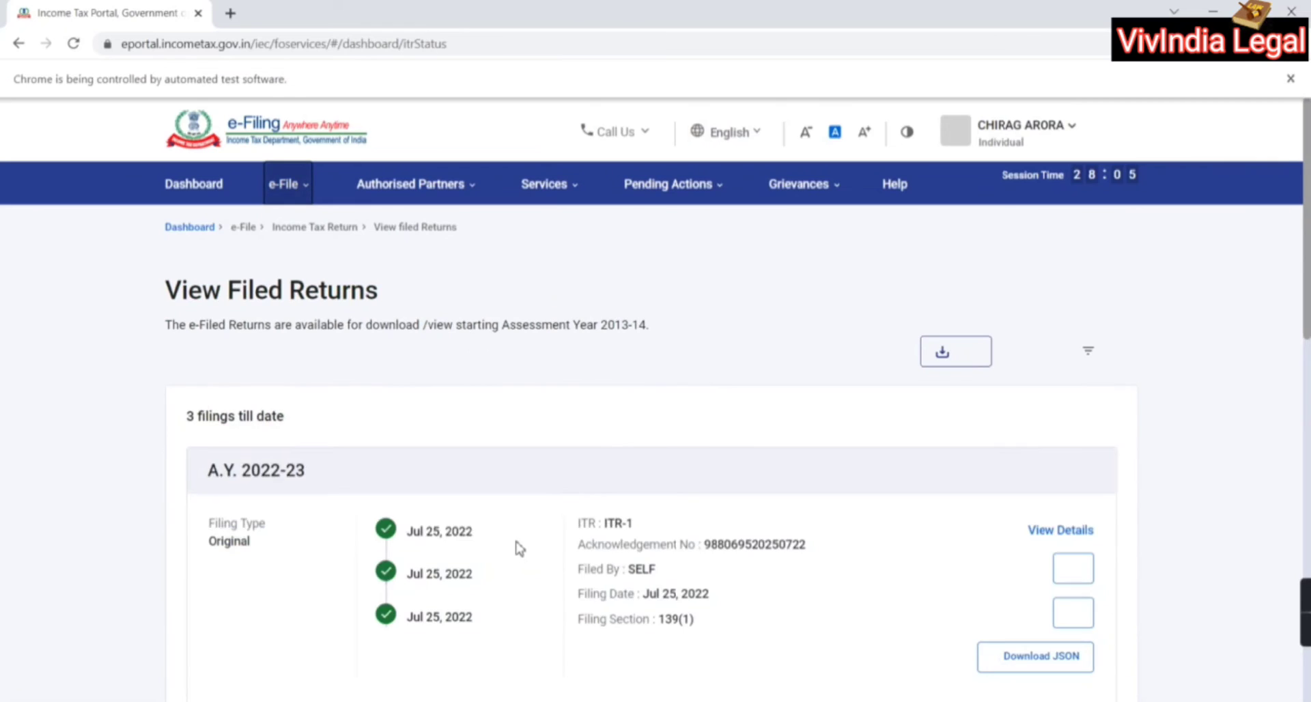
{"action": "scroll", "coordinate": [550, 496], "scroll_direction": "down", "scroll_amount": 2}
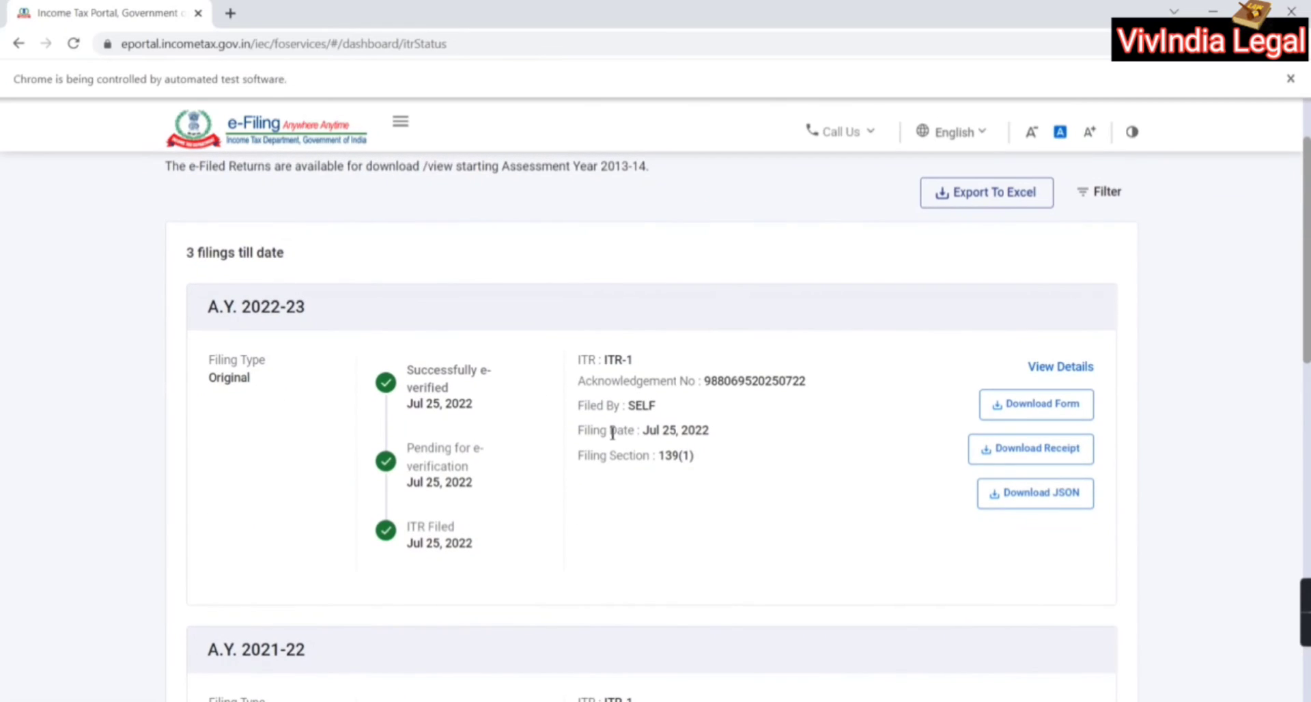
{"action": "left_click", "coordinate": [1035, 408]}
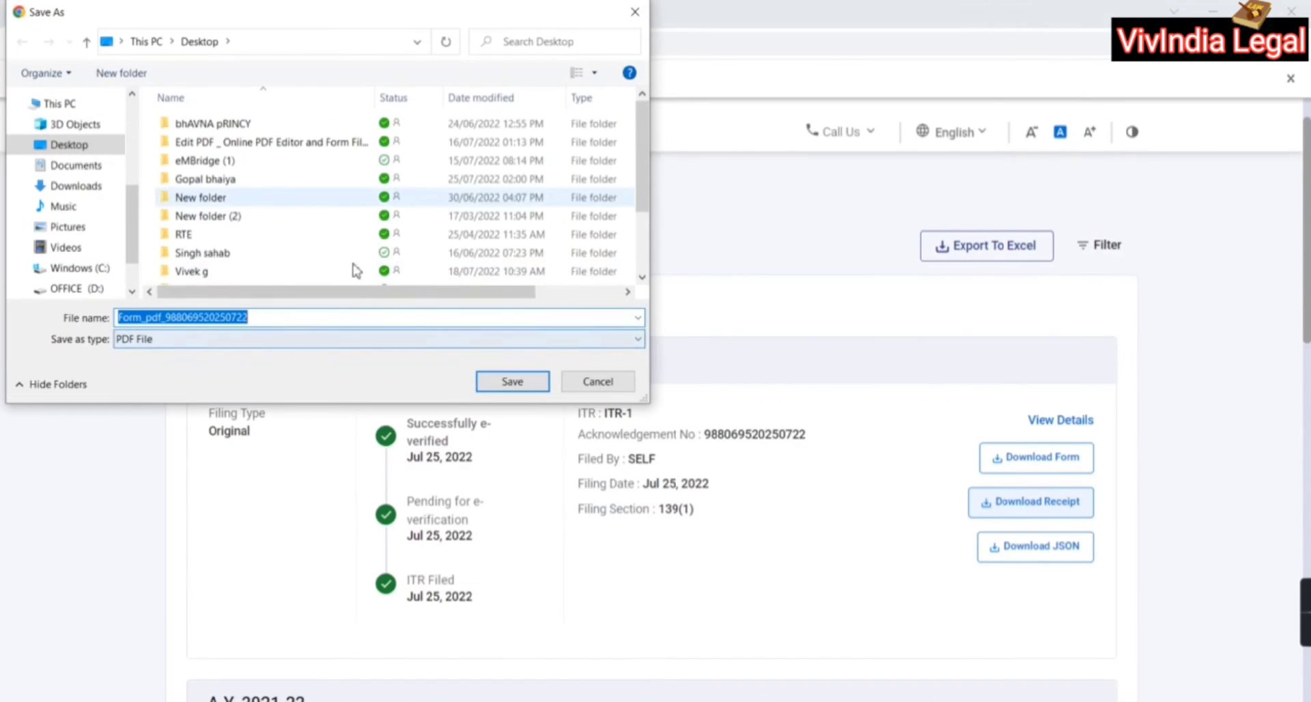
{"action": "left_click", "coordinate": [512, 382]}
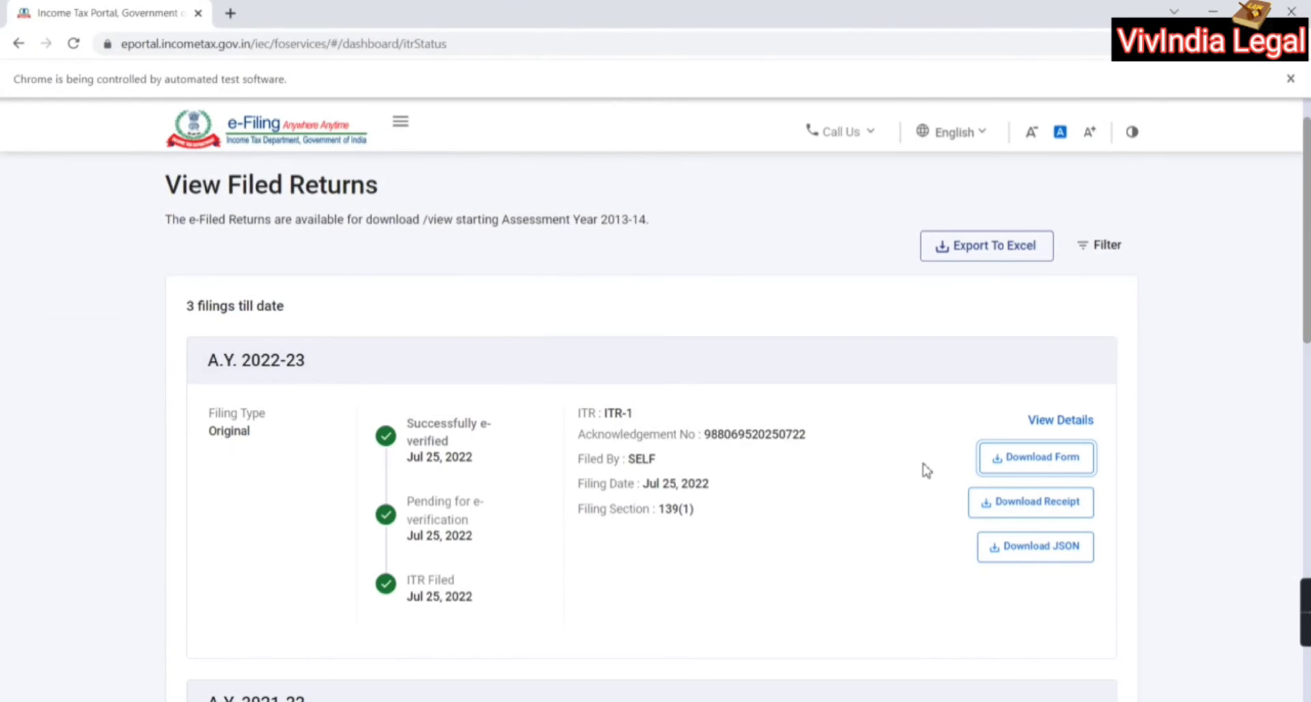
Save the AY 2022-23 acknowledgement receipt PDF, then show the desktop
{"action": "left_click", "coordinate": [1031, 507]}
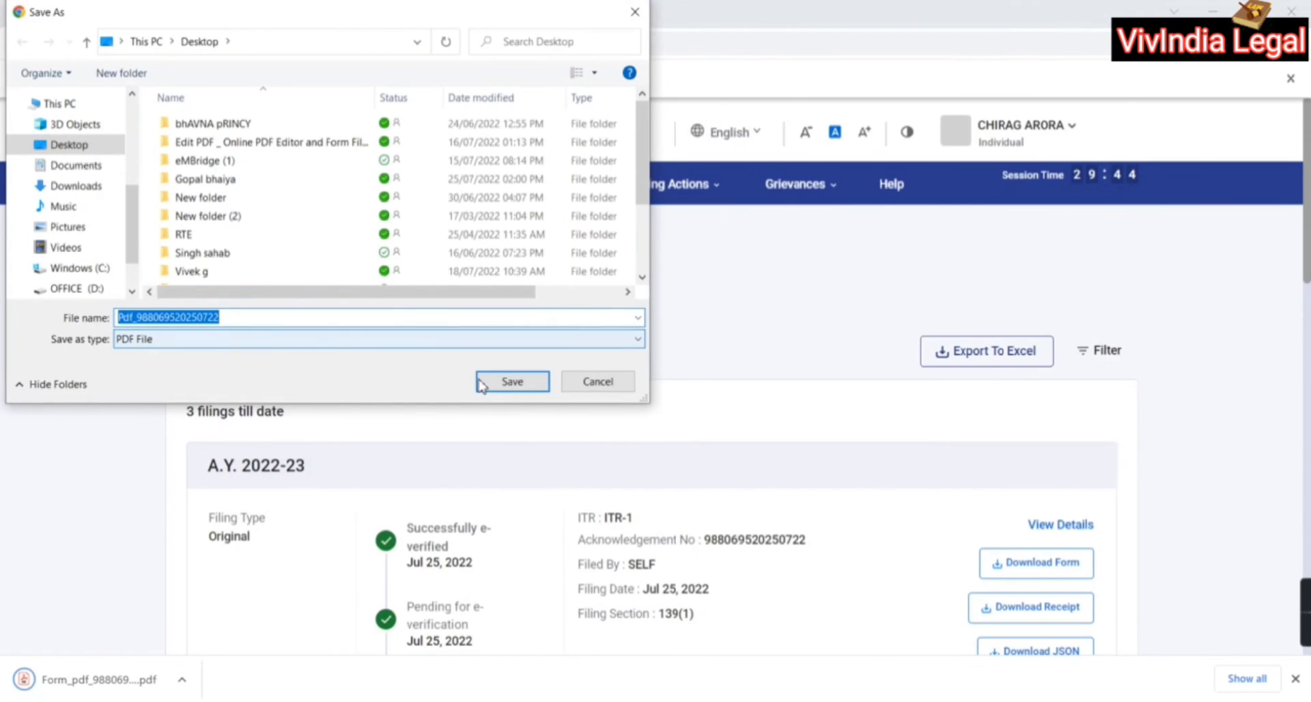
{"action": "left_click", "coordinate": [512, 387]}
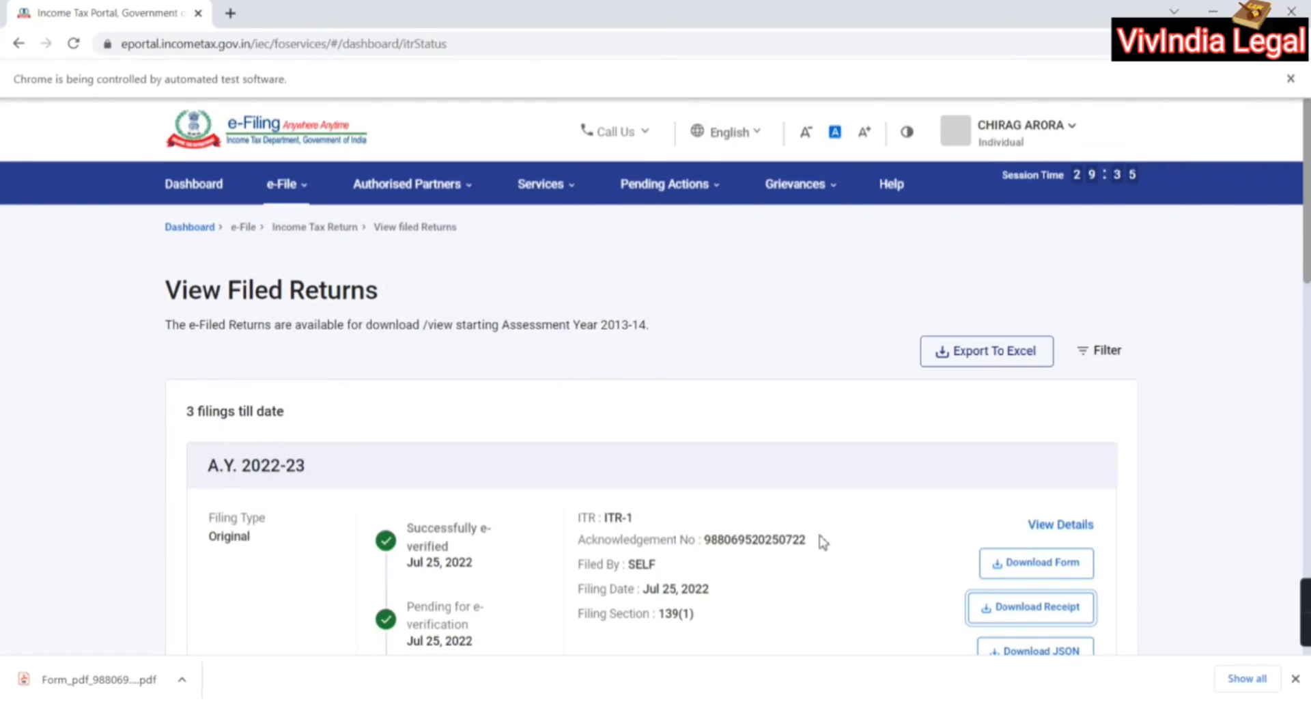
{"action": "scroll", "coordinate": [823, 542], "scroll_direction": "down", "scroll_amount": 3}
{"action": "key", "text": "super+d"}
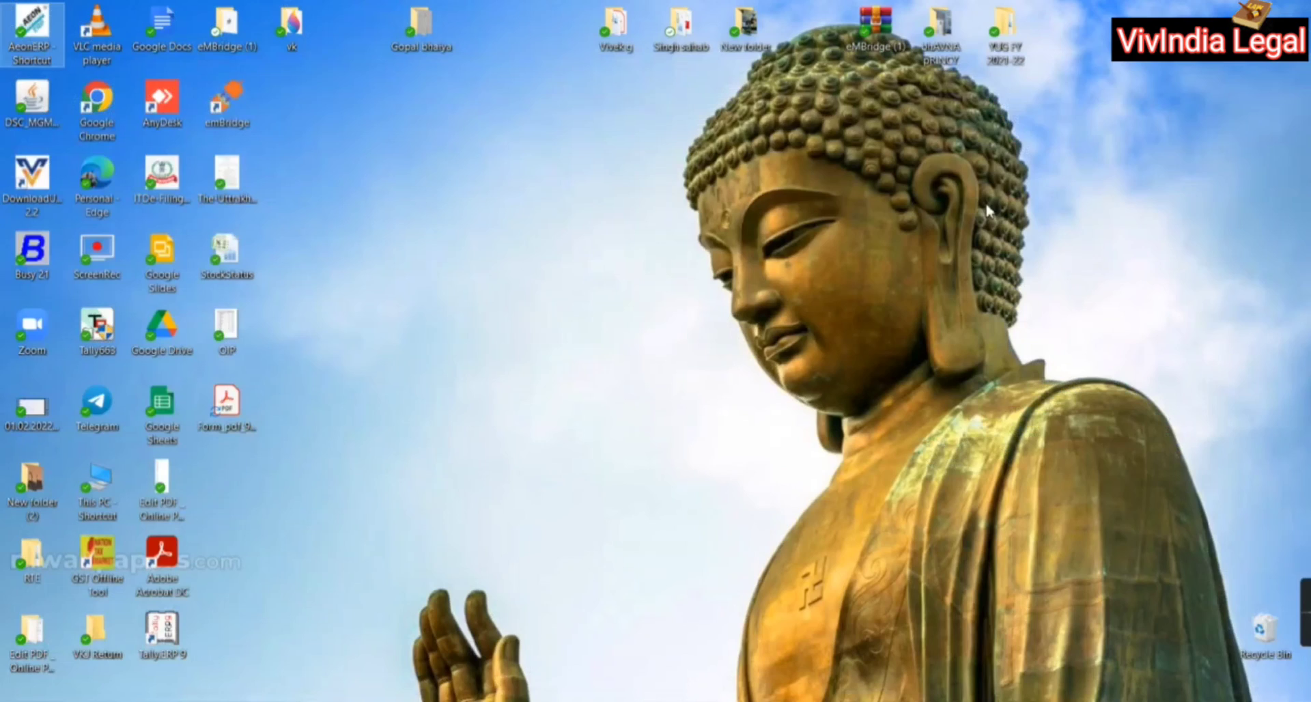
Look through the downloaded Form PDF in Acrobat, close it, and restore Chrome
{"action": "double_click", "coordinate": [248, 412]}
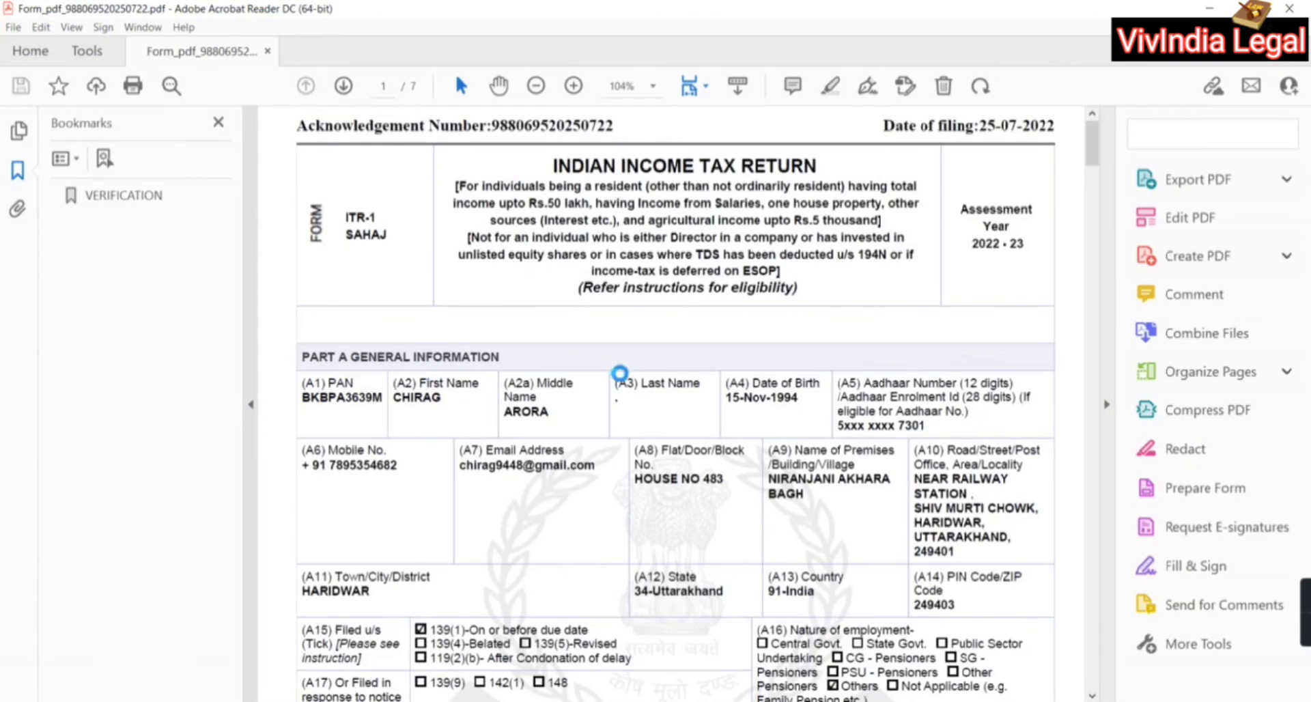
{"action": "scroll", "coordinate": [612, 455], "scroll_direction": "down", "scroll_amount": 8}
{"action": "scroll", "coordinate": [612, 455], "scroll_direction": "down", "scroll_amount": 20}
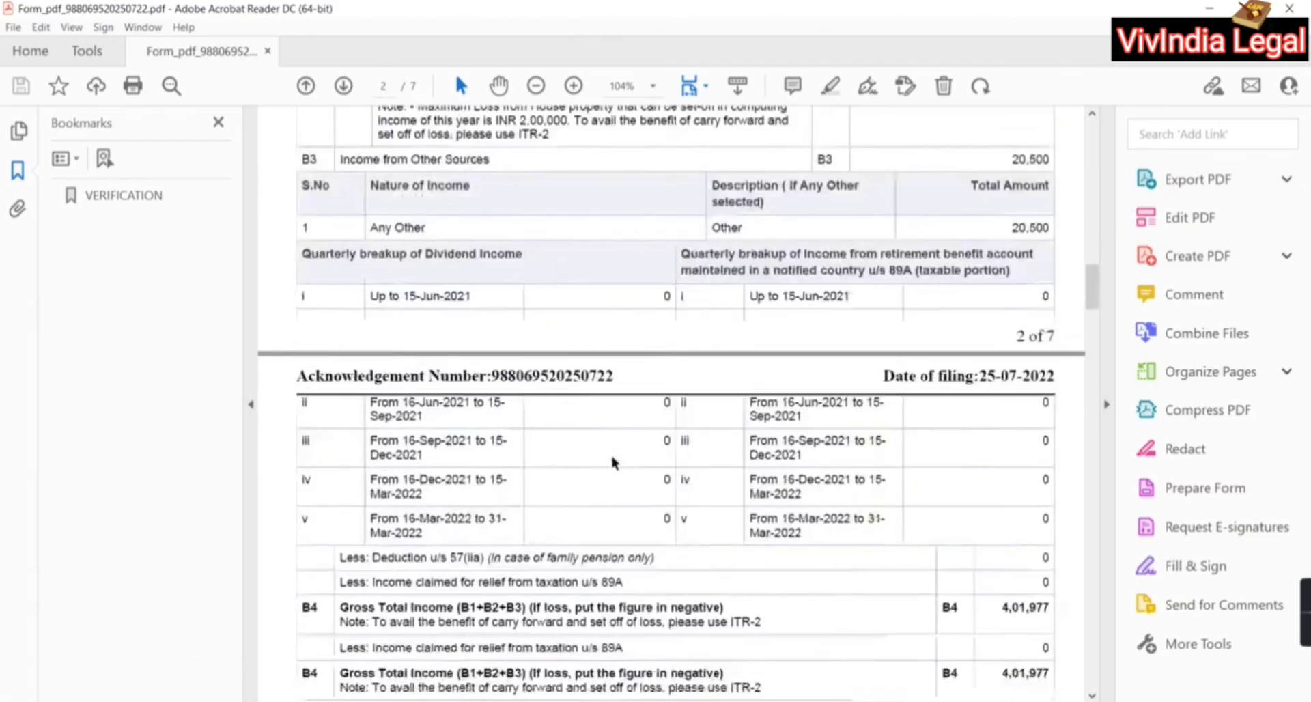
{"action": "left_click", "coordinate": [1289, 8]}
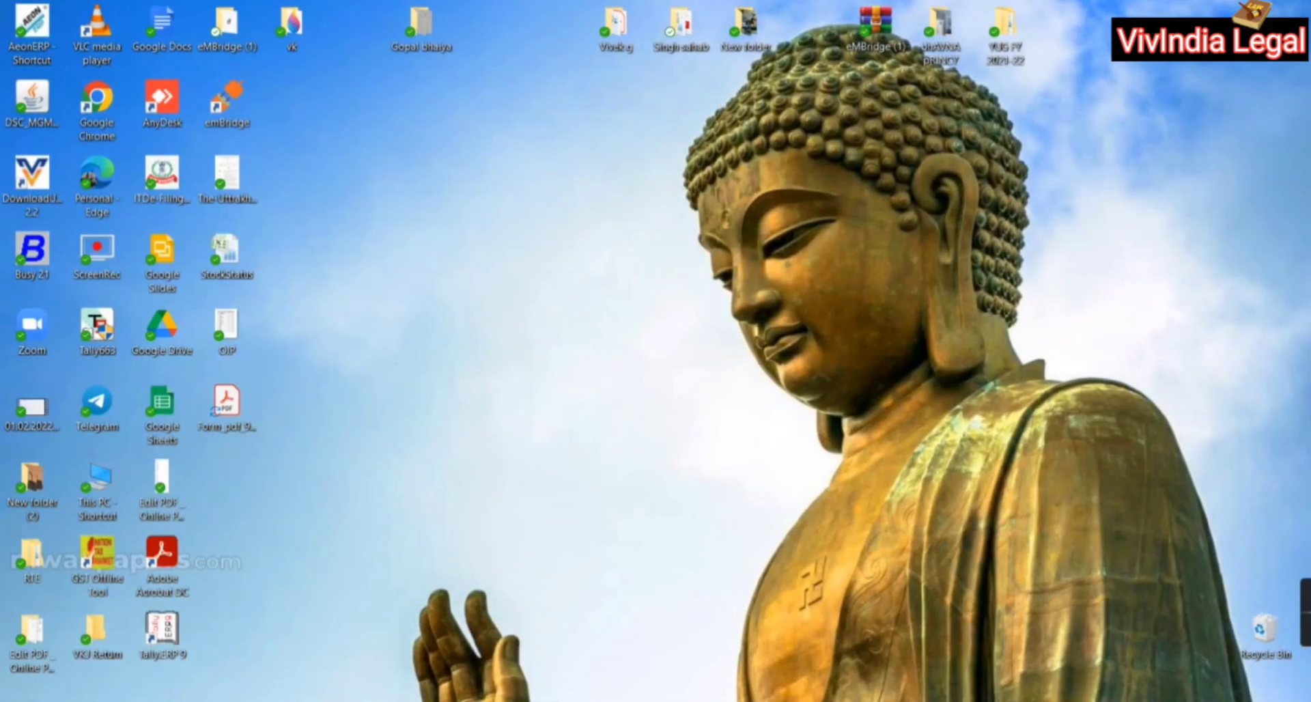
{"action": "left_click", "coordinate": [659, 701]}
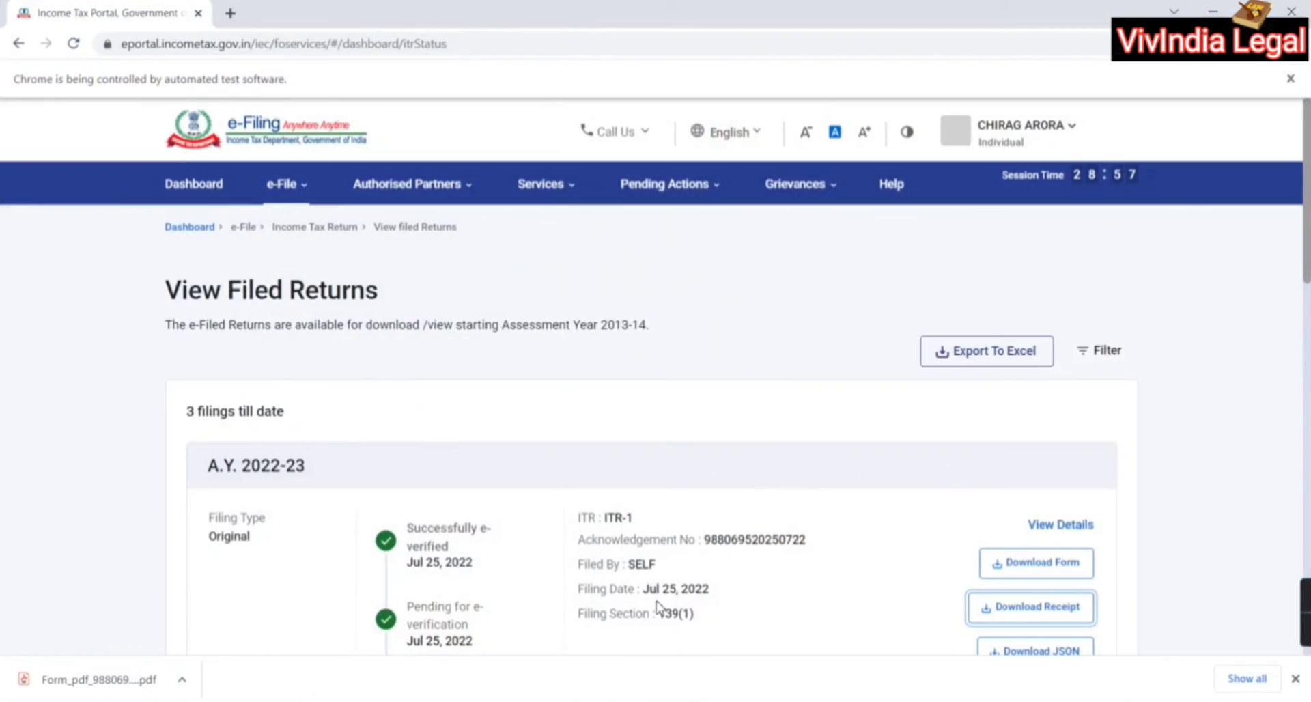
Retry the AY 2022-23 receipt download three times, then minimise Chrome to the desktop
{"action": "left_click", "coordinate": [1019, 617]}
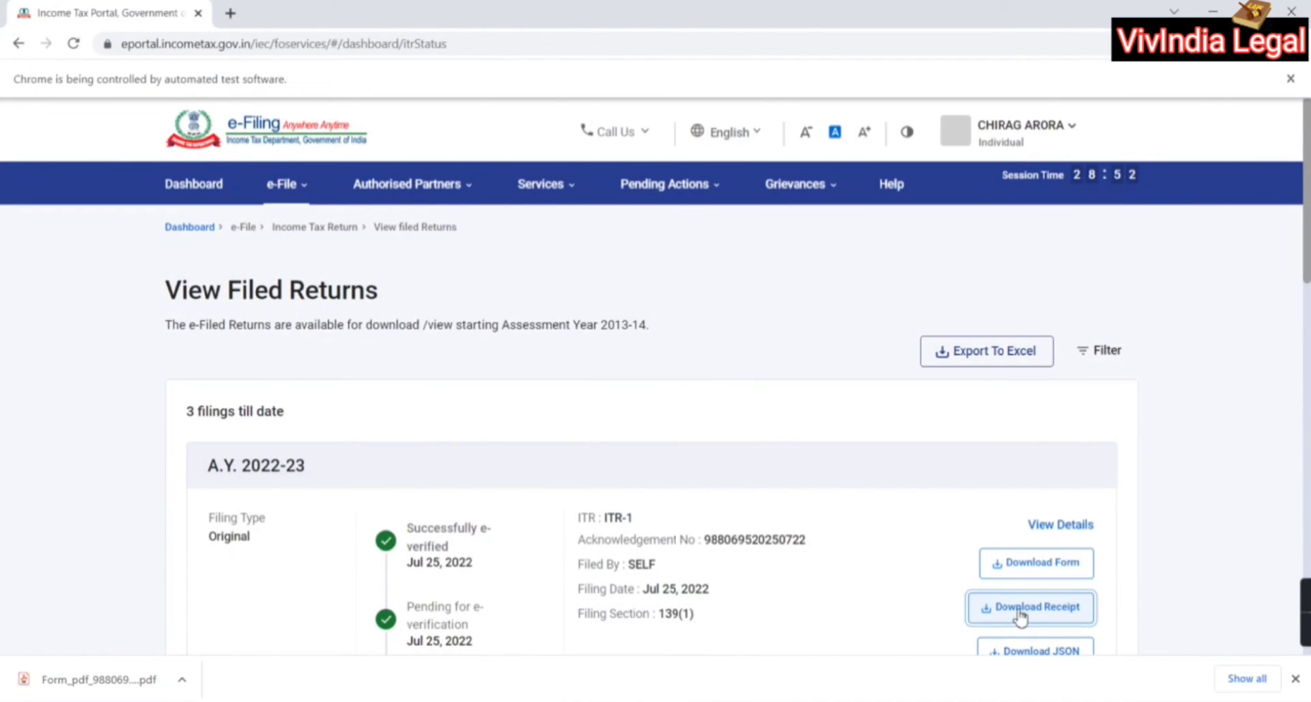
{"action": "scroll", "coordinate": [943, 525], "scroll_direction": "down", "scroll_amount": 2}
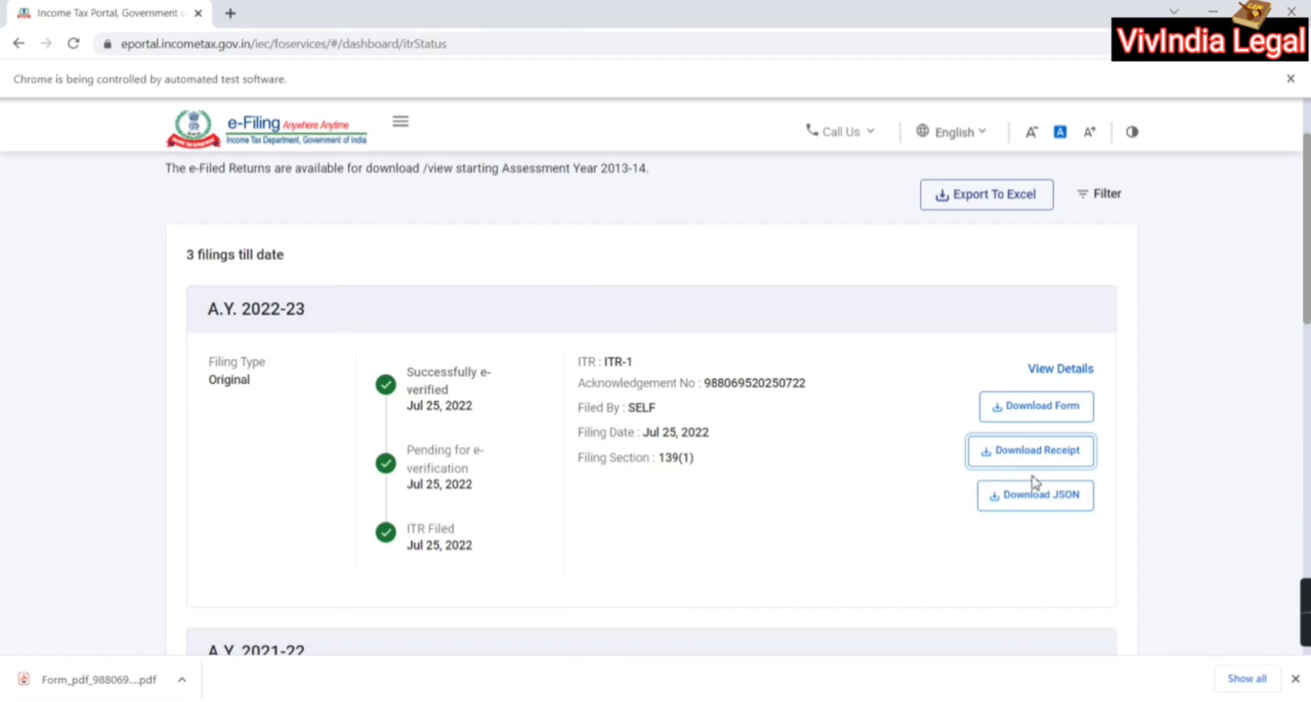
{"action": "left_click", "coordinate": [1070, 456]}
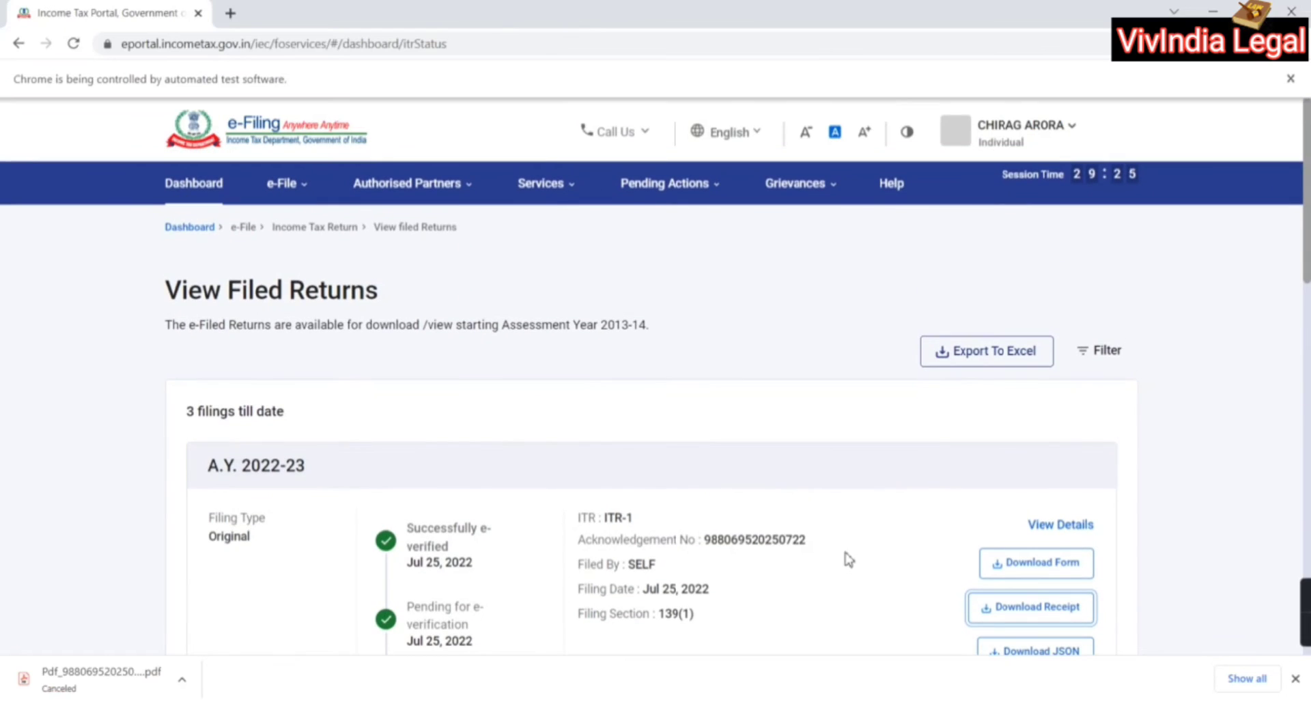
{"action": "scroll", "coordinate": [598, 491], "scroll_direction": "down", "scroll_amount": 2}
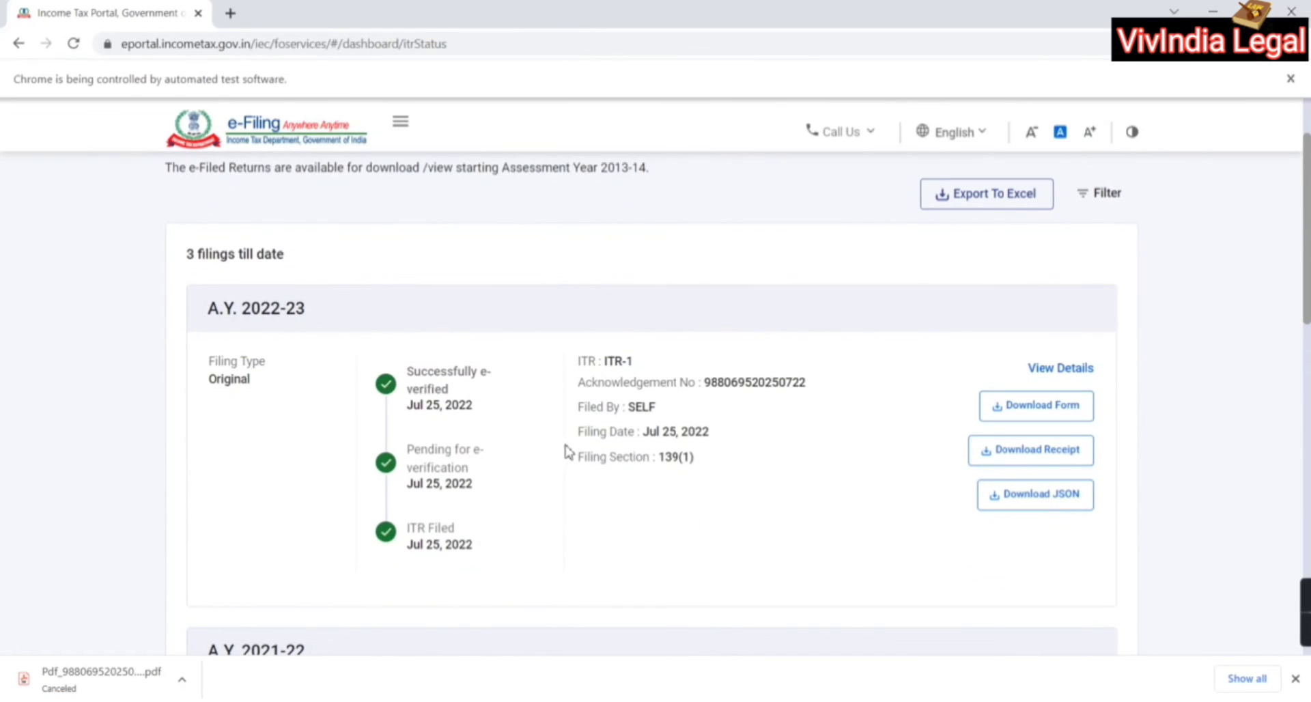
{"action": "left_click", "coordinate": [1002, 449]}
{"action": "left_click", "coordinate": [1214, 11]}
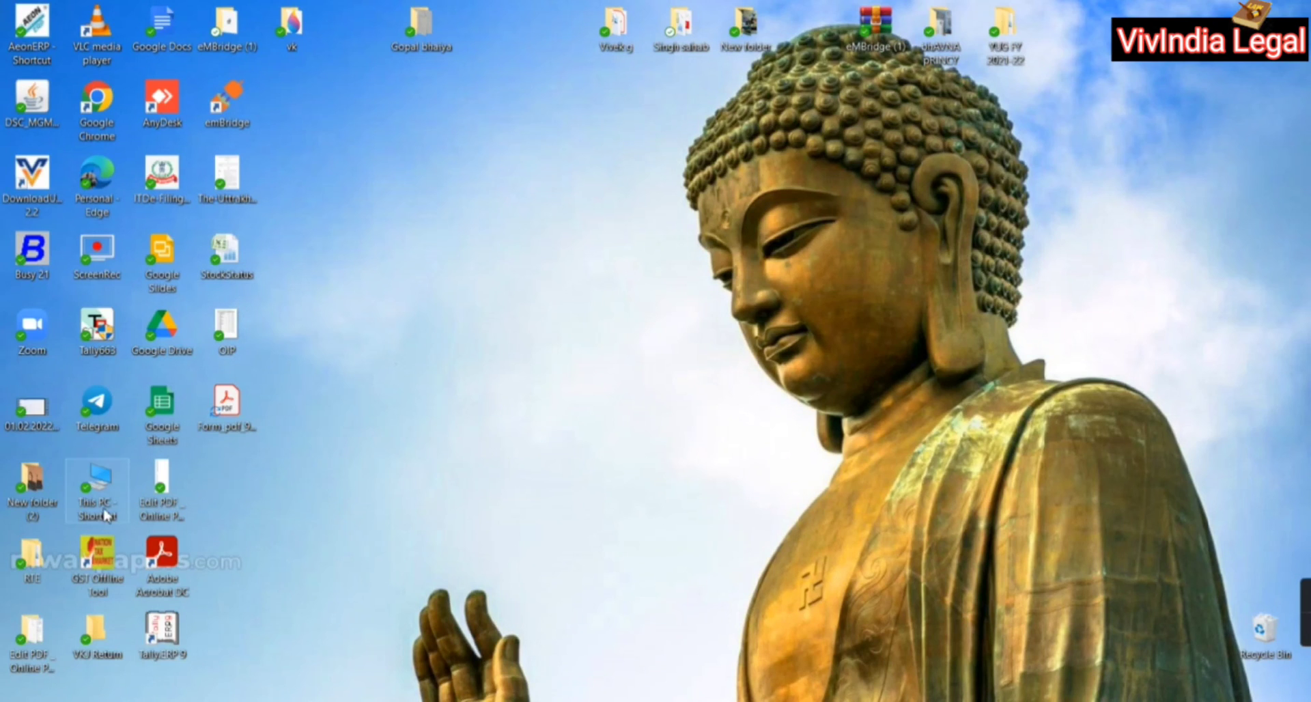
Browse This PC to the client's filed-returns folder on OFFICE (D:) and open its acknowledgement PDF
{"action": "double_click", "coordinate": [99, 473]}
{"action": "scroll", "coordinate": [526, 426], "scroll_direction": "down", "scroll_amount": 3}
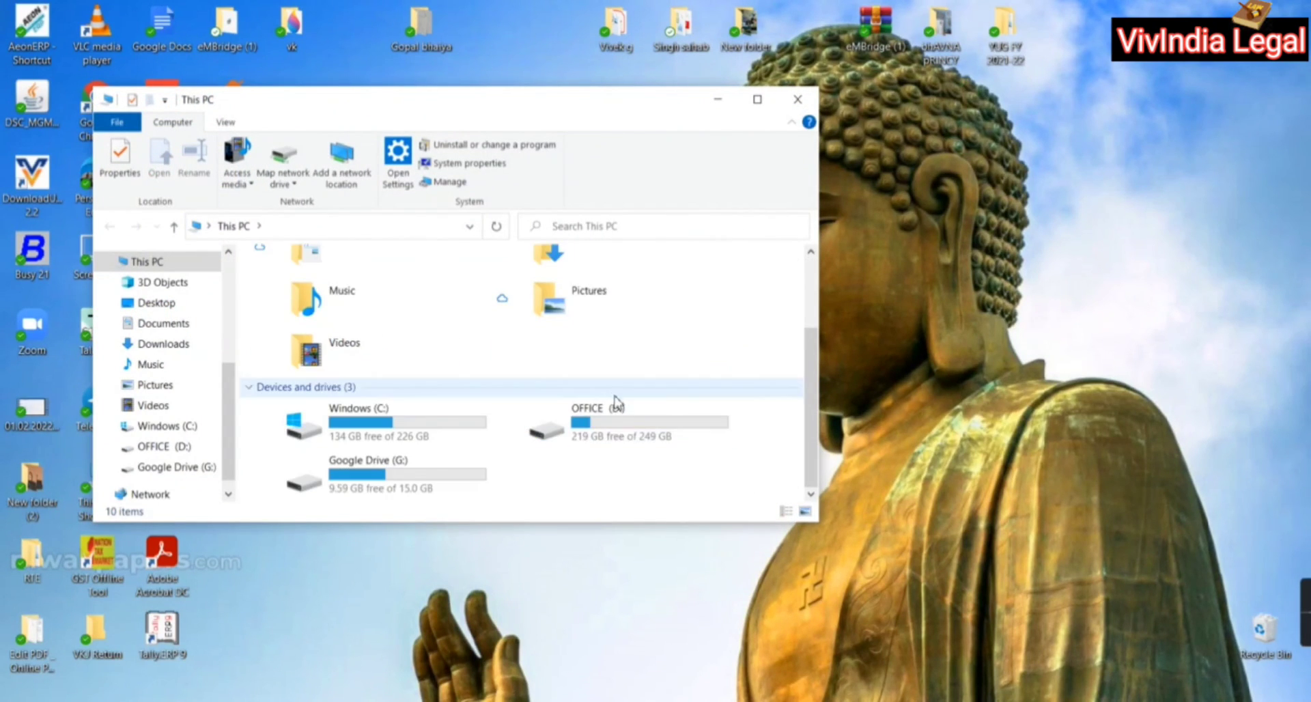
{"action": "left_click", "coordinate": [617, 404]}
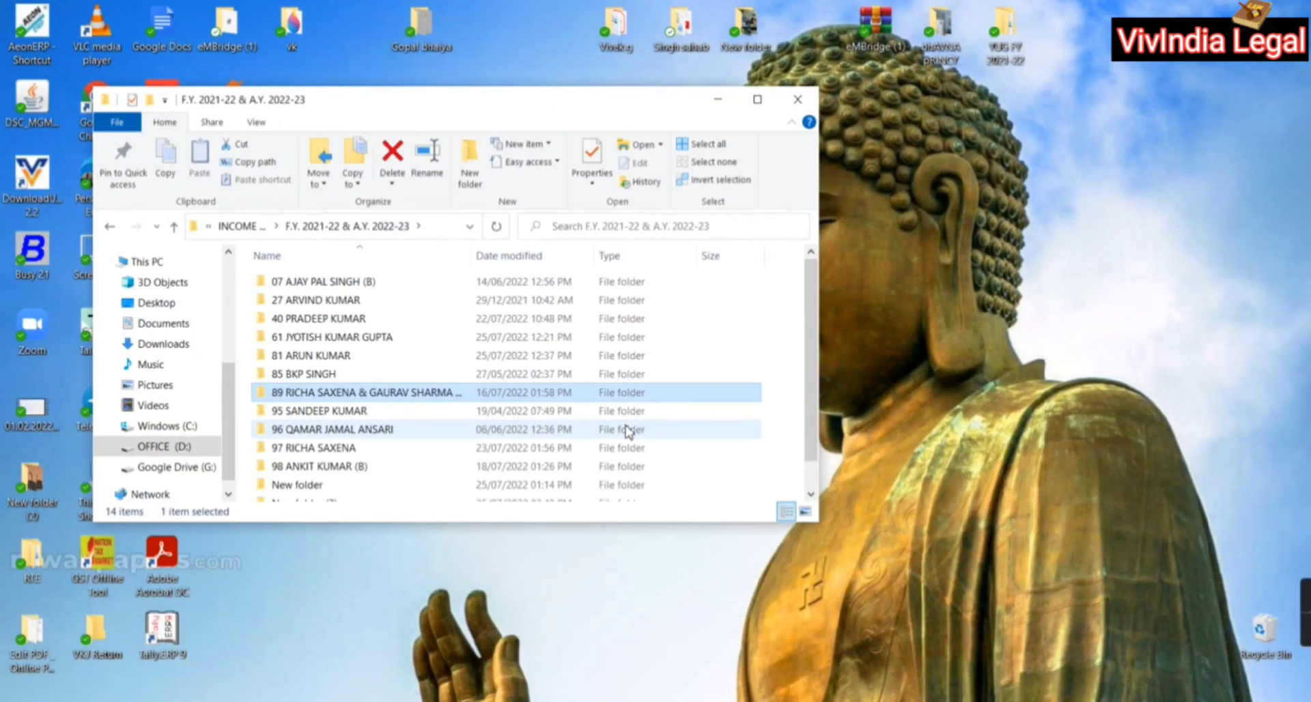
{"action": "double_click", "coordinate": [626, 412]}
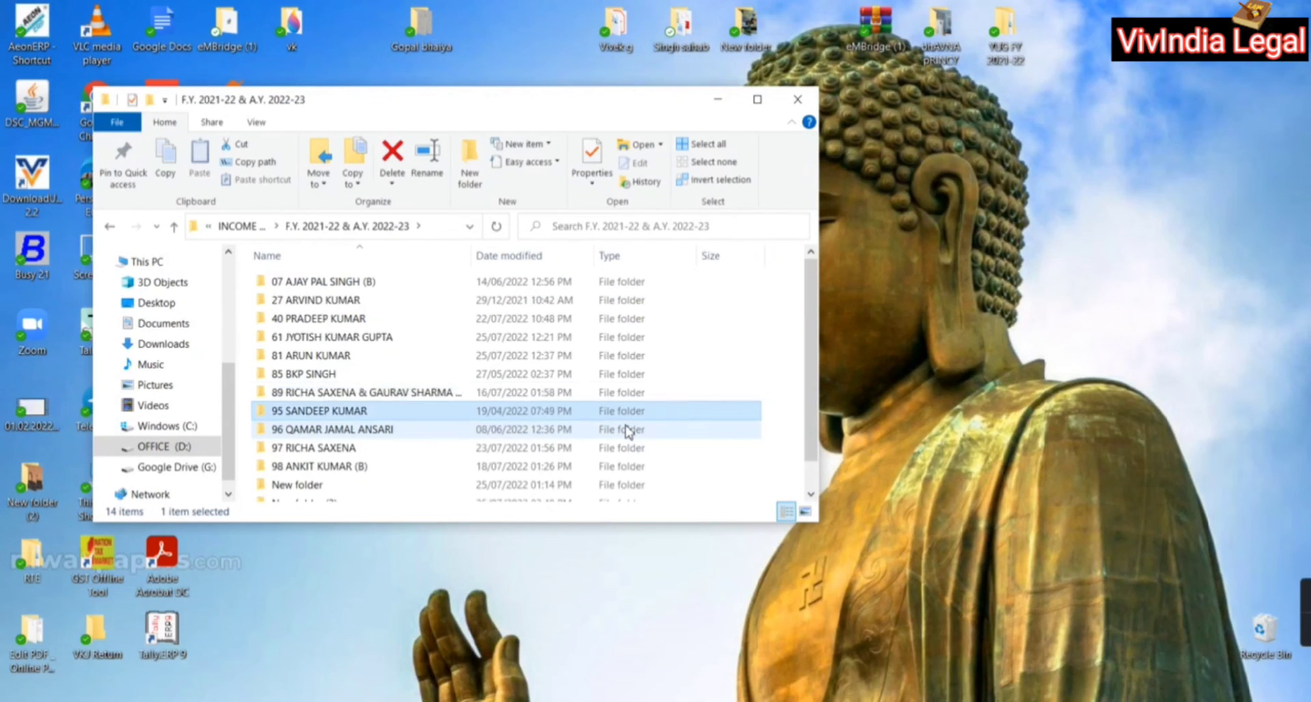
{"action": "key", "text": "Down"}
{"action": "key", "text": "Down"}
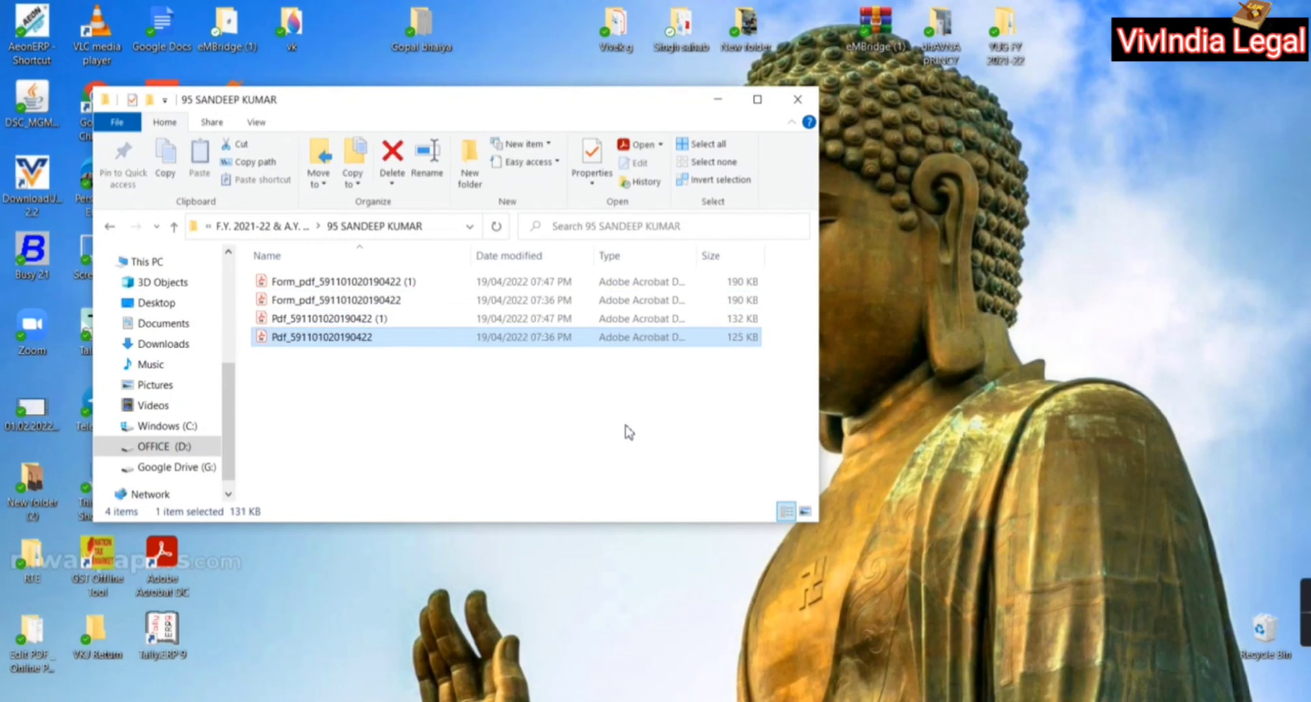
{"action": "double_click", "coordinate": [333, 318]}
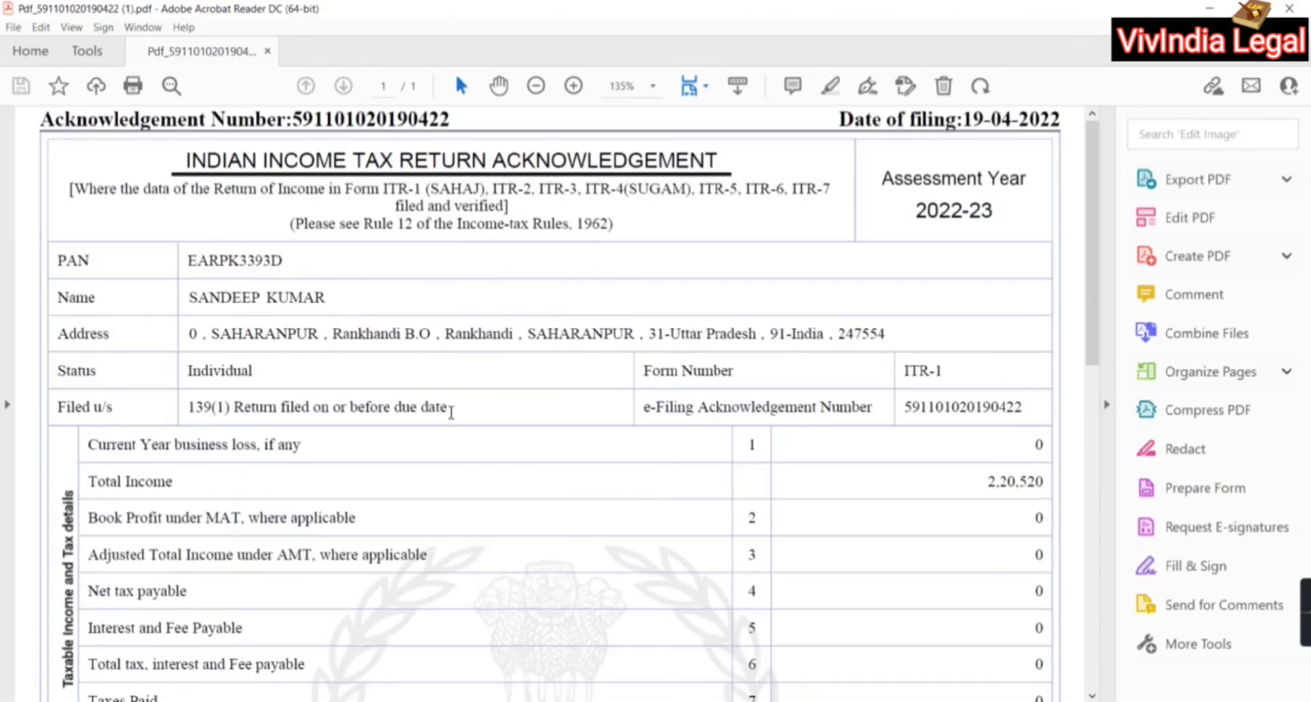
Scroll through the earlier ITR-V acknowledgement in Acrobat and close it
{"action": "scroll", "coordinate": [501, 499], "scroll_direction": "down", "scroll_amount": 7}
{"action": "scroll", "coordinate": [502, 498], "scroll_direction": "down", "scroll_amount": 5}
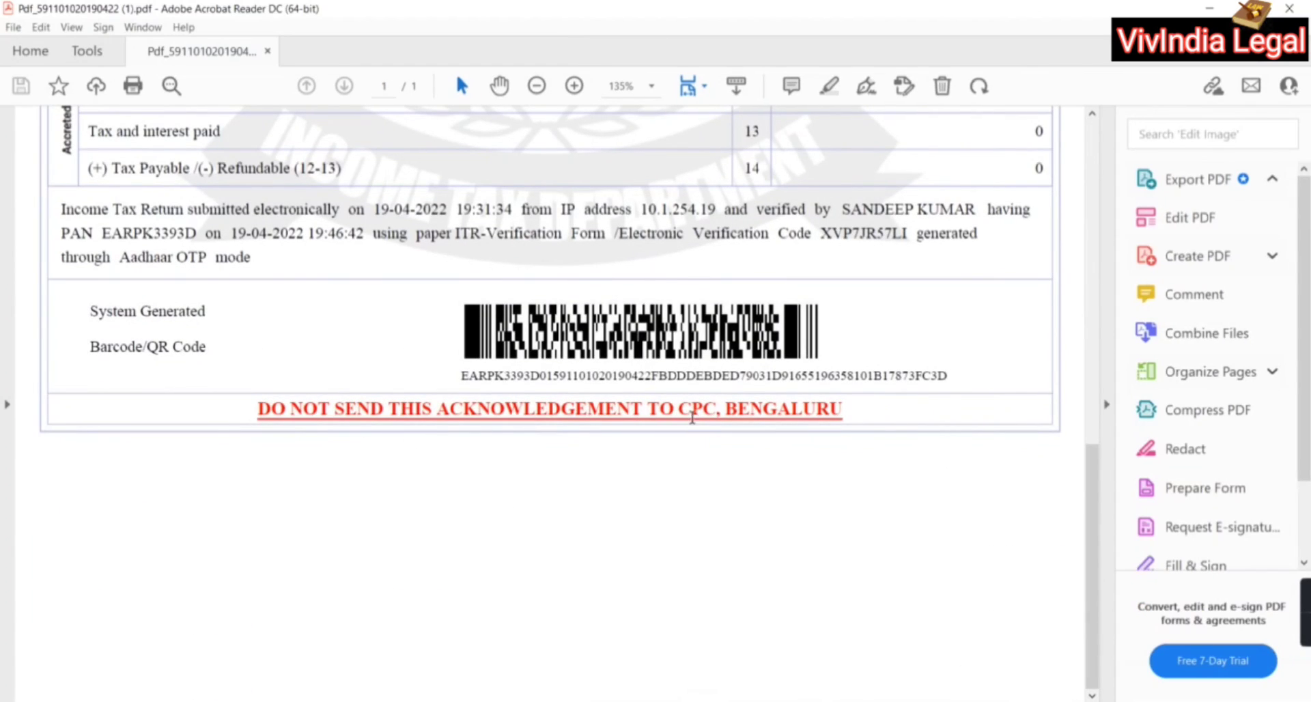
{"action": "scroll", "coordinate": [779, 425], "scroll_direction": "up", "scroll_amount": 4}
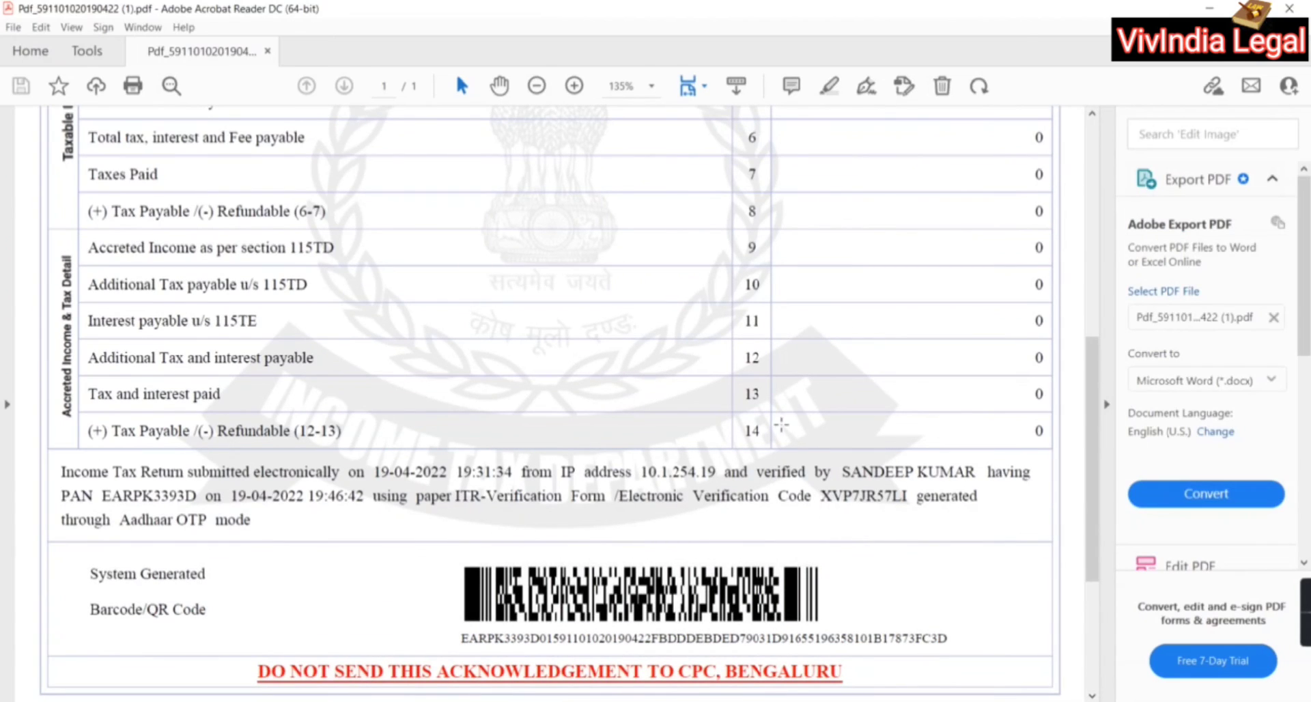
{"action": "scroll", "coordinate": [782, 427], "scroll_direction": "down", "scroll_amount": 4}
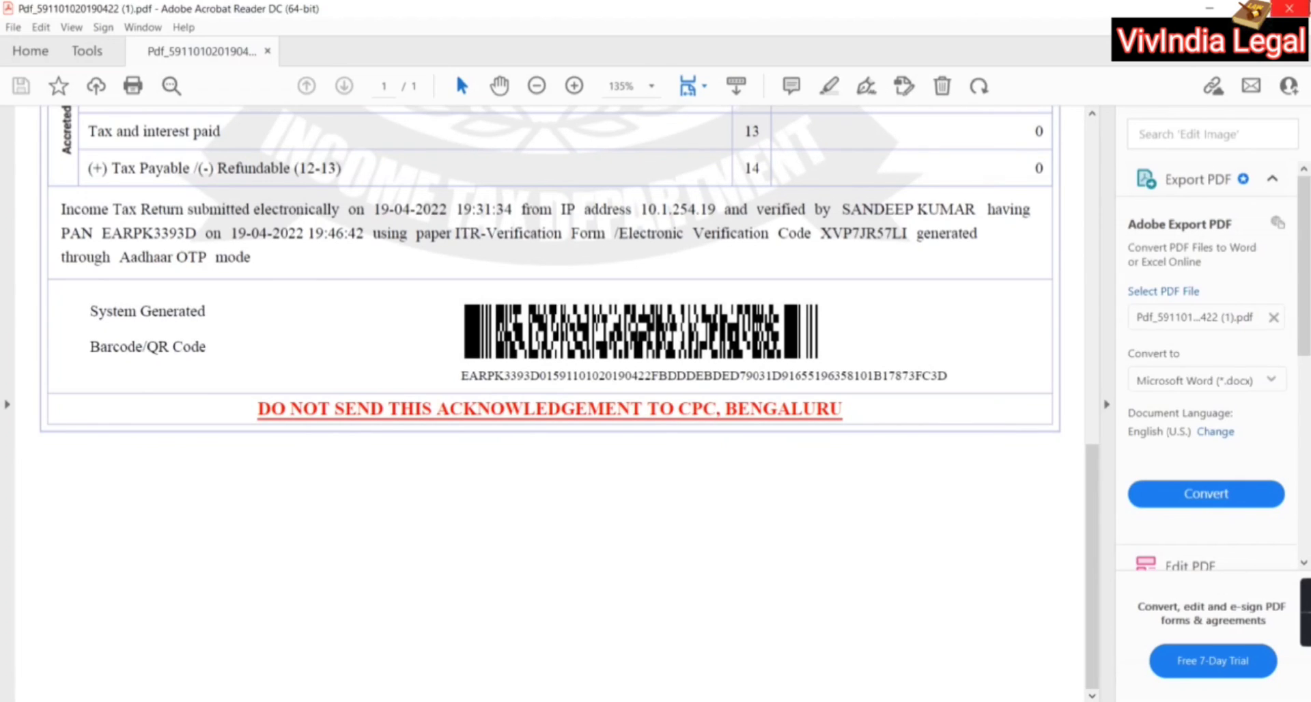
{"action": "left_click", "coordinate": [1289, 8]}
{"action": "mouse_move", "coordinate": [1303, 614]}
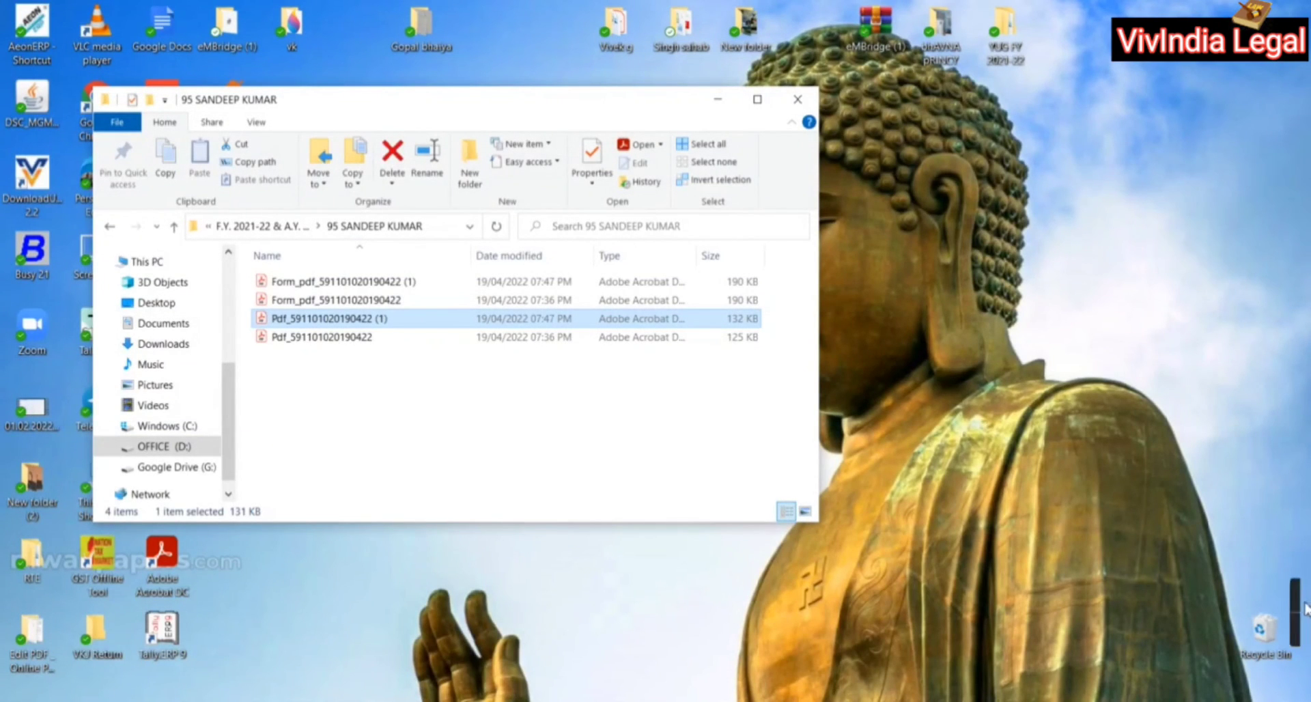